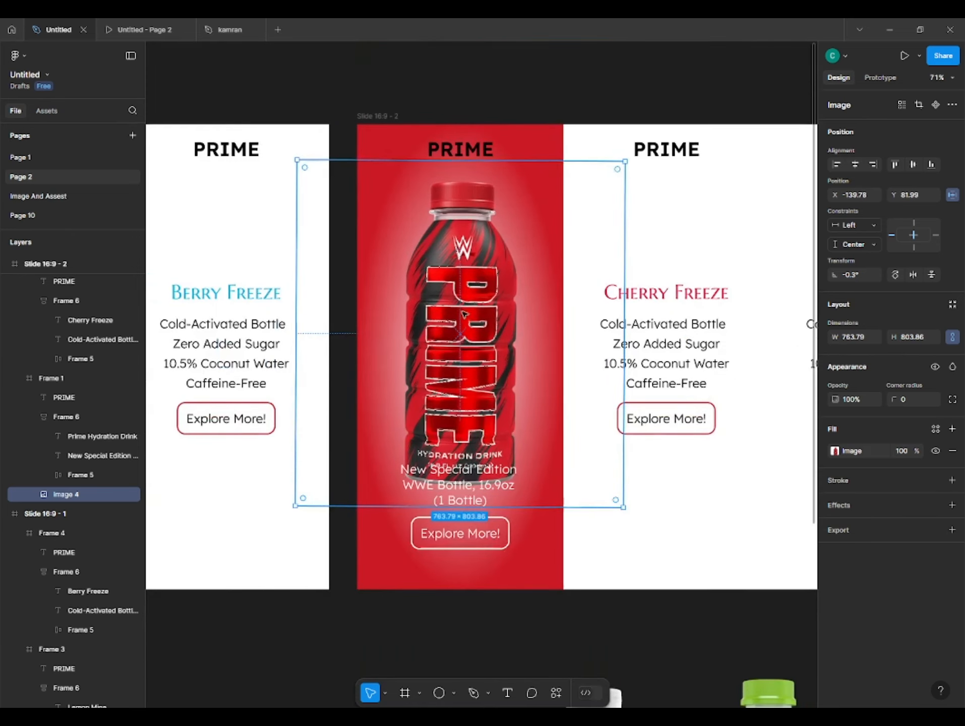
Step: Scale the red bottle image on Slide 16:9 - 2 to about 706 × 743 and fit it between the heading and a lowered text block
{"action": "left_click_drag", "start_coordinate": [460, 323], "coordinate": [478, 307]}
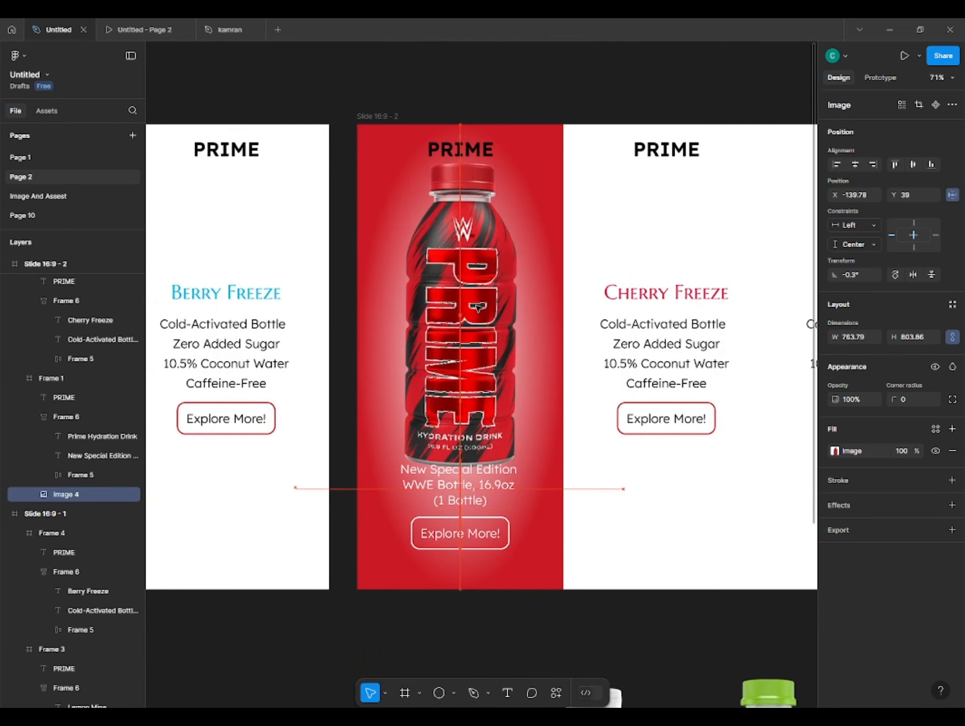
{"action": "left_click_drag", "start_coordinate": [453, 503], "coordinate": [456, 511]}
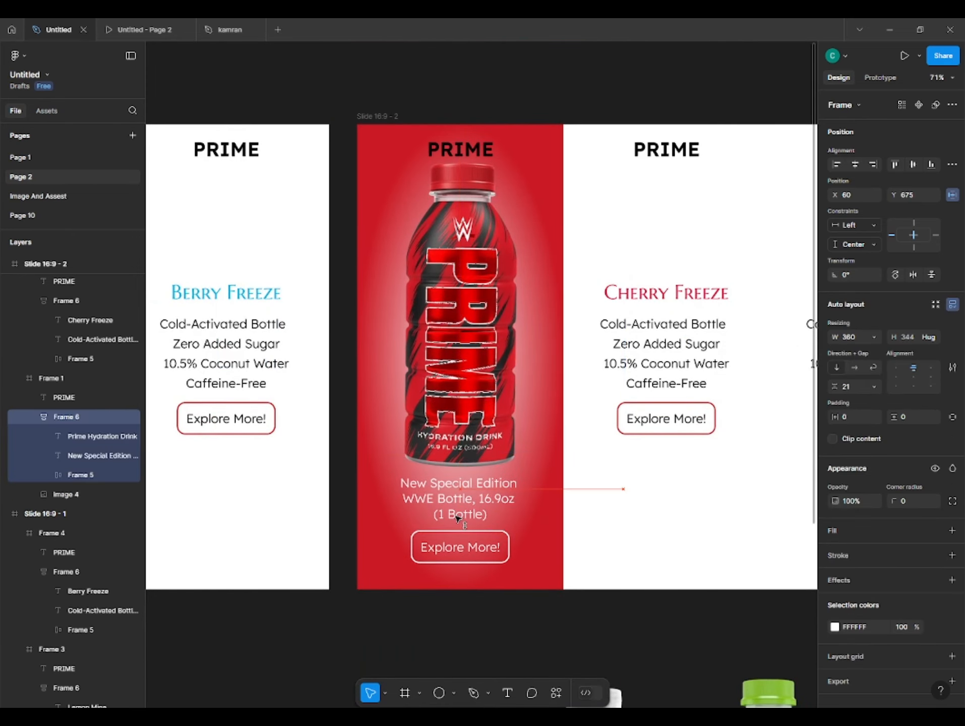
{"action": "scroll", "coordinate": [447, 489], "scroll_direction": "up", "scroll_amount": 3}
{"action": "left_click", "coordinate": [448, 489]}
{"action": "left_click_drag", "start_coordinate": [625, 263], "coordinate": [612, 276]}
{"action": "left_click_drag", "start_coordinate": [494, 439], "coordinate": [495, 446]}
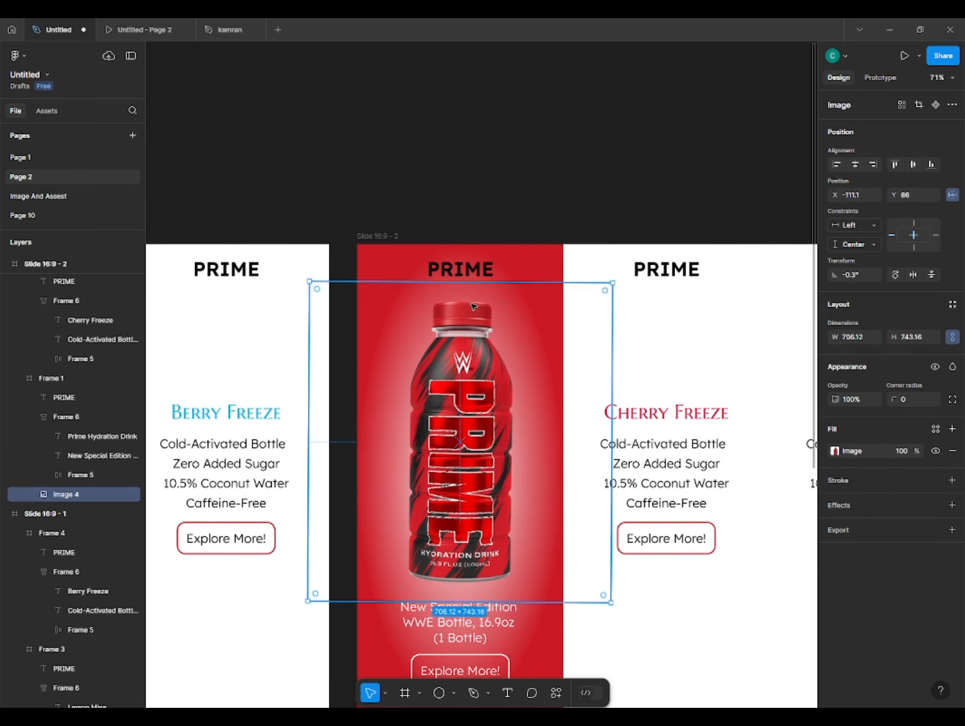
Step: Recolour the PRIME heading above the red bottle on Slide 16:9 - 2 to white, FFFFFF
{"action": "left_click", "coordinate": [482, 275]}
{"action": "left_click", "coordinate": [836, 601]}
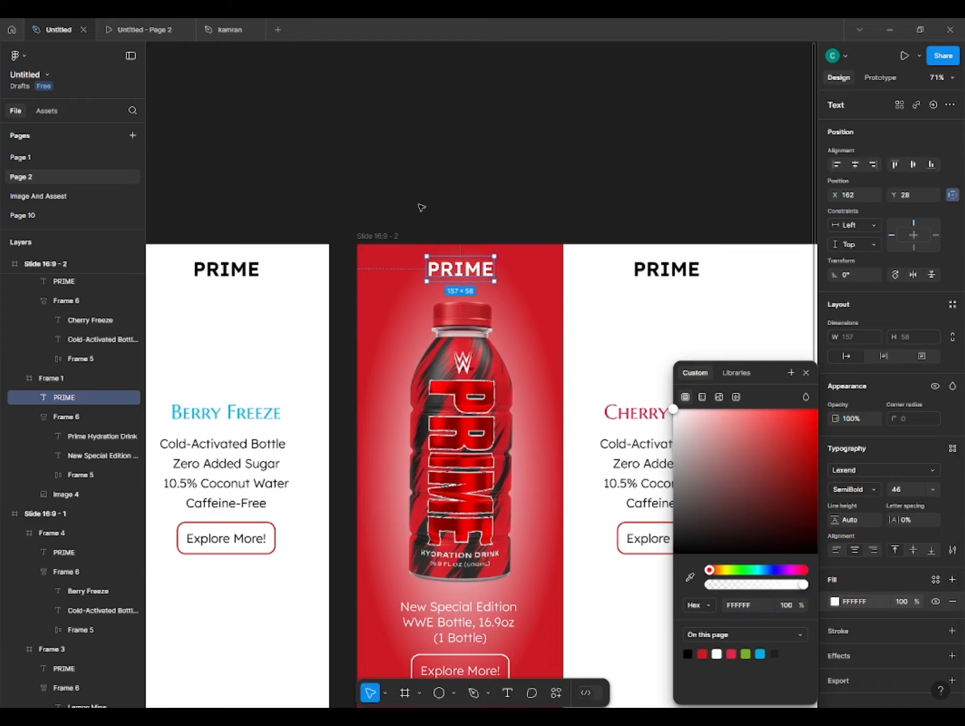
{"action": "left_click", "coordinate": [422, 207]}
{"action": "scroll", "coordinate": [614, 149], "scroll_direction": "down", "scroll_amount": 5}
{"action": "left_click", "coordinate": [456, 605]}
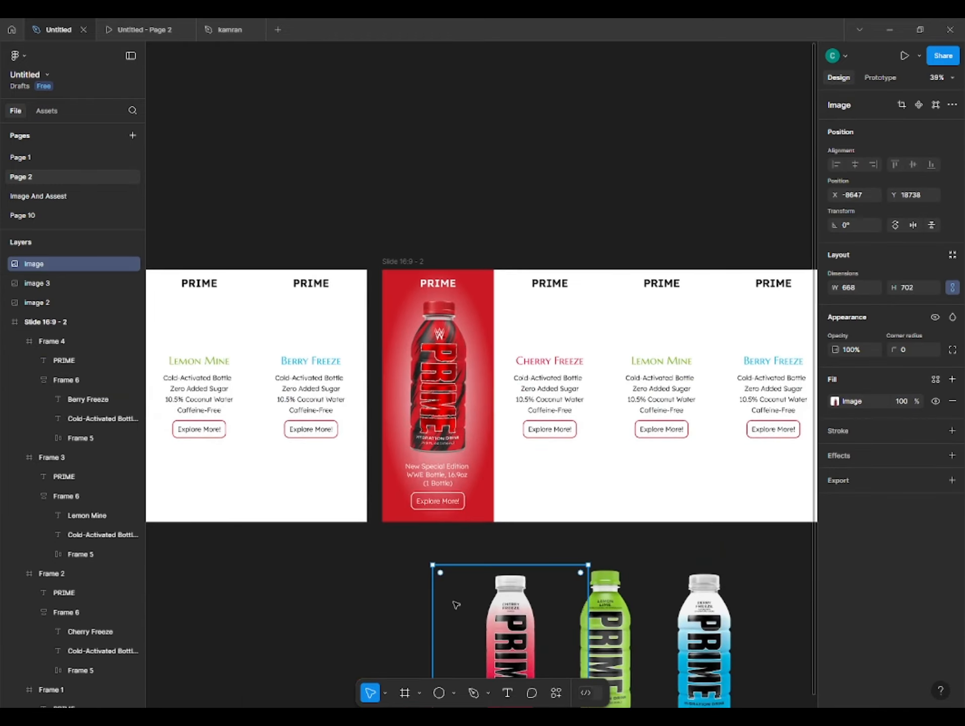
{"action": "scroll", "coordinate": [456, 605], "scroll_direction": "down", "scroll_amount": 1}
{"action": "left_click", "coordinate": [301, 593]}
{"action": "left_click_drag", "start_coordinate": [301, 594], "coordinate": [378, 412]}
{"action": "scroll", "coordinate": [434, 451], "scroll_direction": "down", "scroll_amount": 1}
{"action": "key", "text": "ctrl+z"}
{"action": "left_click", "coordinate": [441, 443]}
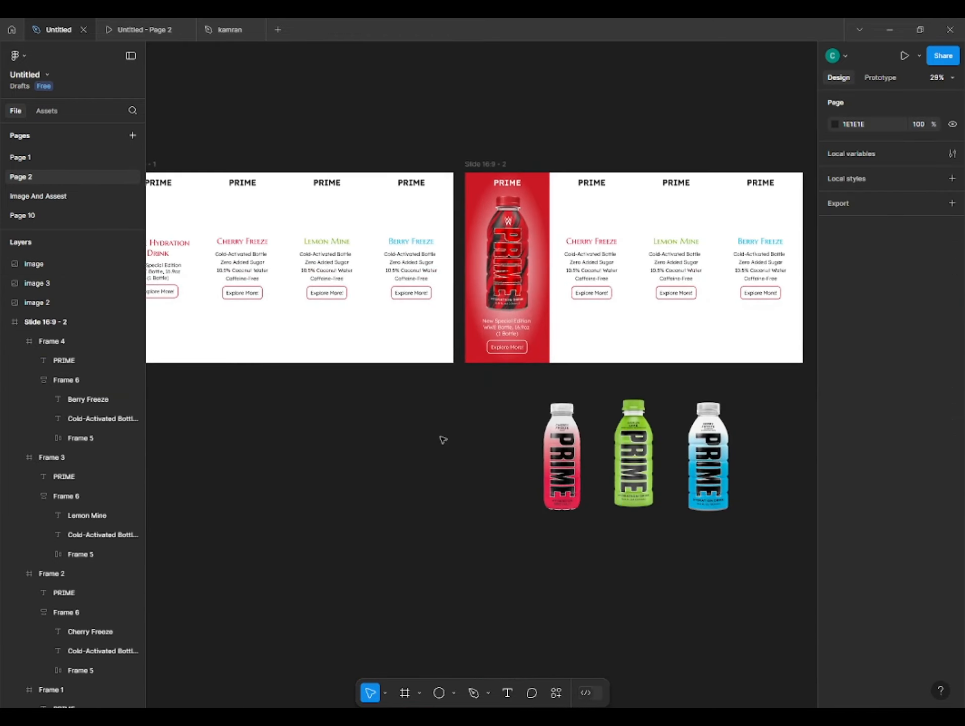
{"action": "left_click_drag", "start_coordinate": [492, 336], "coordinate": [436, 392]}
{"action": "scroll", "coordinate": [438, 358], "scroll_direction": "up", "scroll_amount": 5}
{"action": "scroll", "coordinate": [436, 392], "scroll_direction": "down", "scroll_amount": 4}
{"action": "left_click_drag", "start_coordinate": [321, 365], "coordinate": [439, 354]}
{"action": "scroll", "coordinate": [392, 388], "scroll_direction": "down", "scroll_amount": 1}
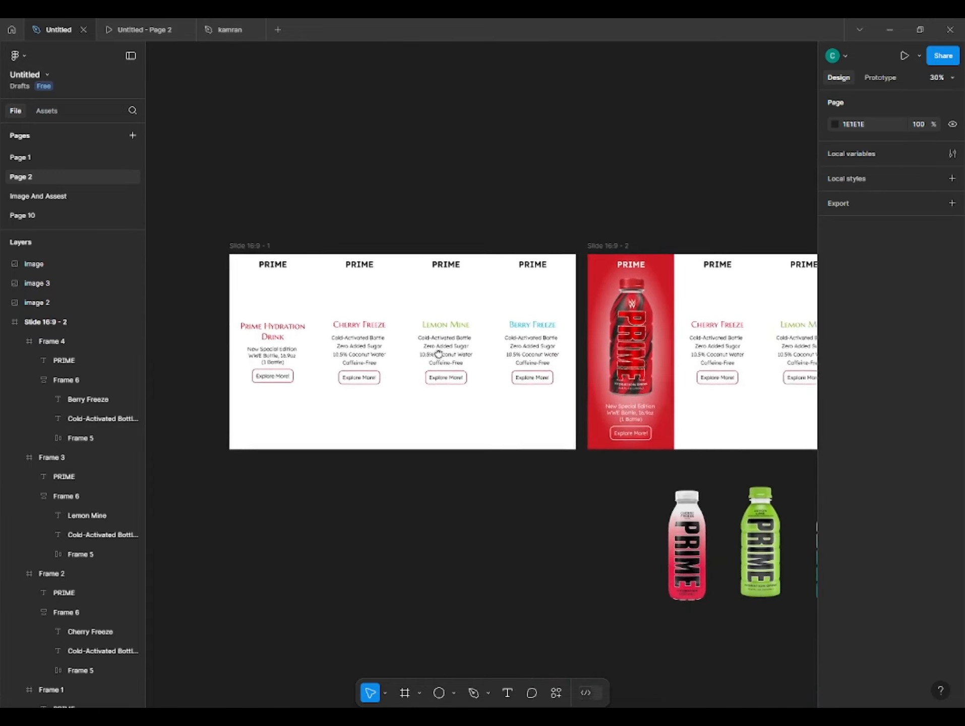
{"action": "scroll", "coordinate": [438, 355], "scroll_direction": "right", "scroll_amount": 3}
{"action": "scroll", "coordinate": [439, 354], "scroll_direction": "up", "scroll_amount": 1}
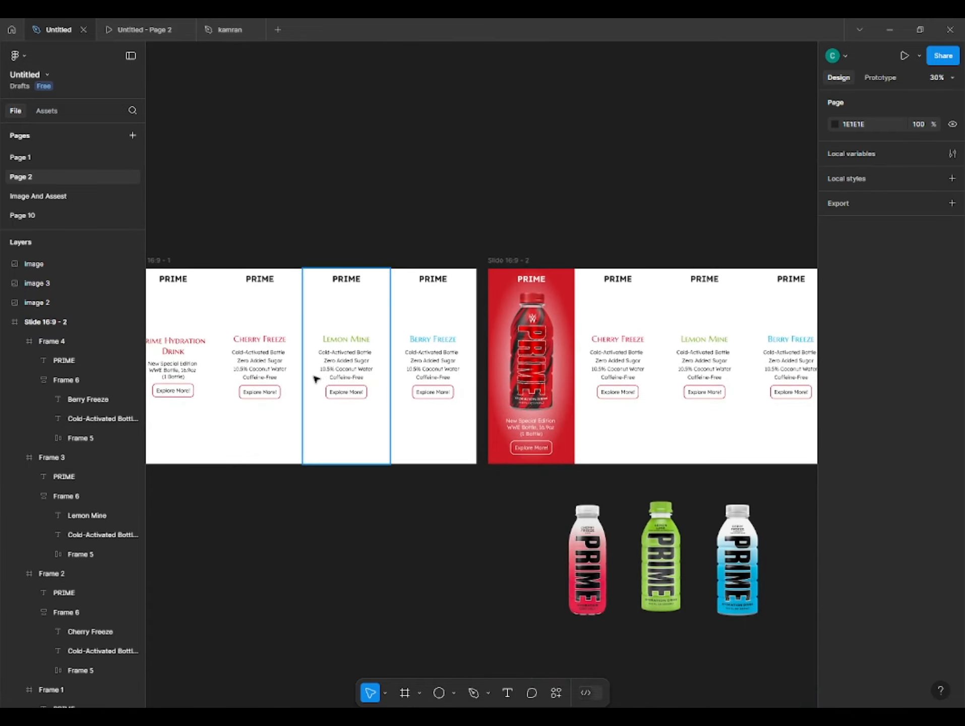
{"action": "scroll", "coordinate": [314, 377], "scroll_direction": "right", "scroll_amount": 3}
{"action": "scroll", "coordinate": [302, 363], "scroll_direction": "up", "scroll_amount": 1}
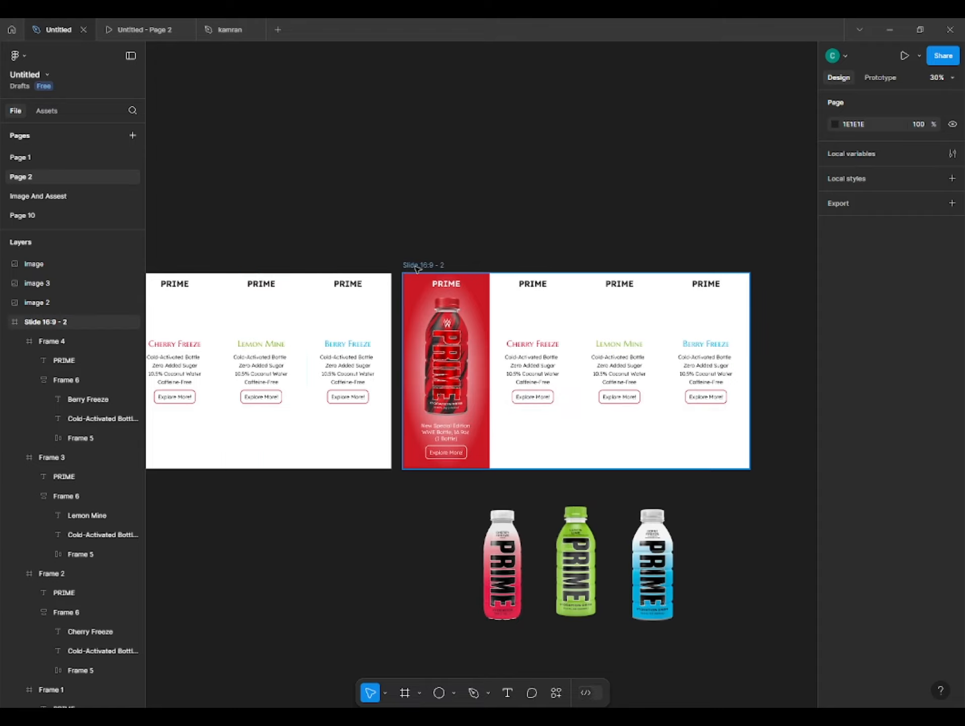
Step: Duplicate Slide 16:9 - 1 and place the copy directly after Slide 16:9 - 2 in the same row
{"action": "scroll", "coordinate": [414, 275], "scroll_direction": "left", "scroll_amount": 2}
{"action": "scroll", "coordinate": [411, 279], "scroll_direction": "down", "scroll_amount": 1}
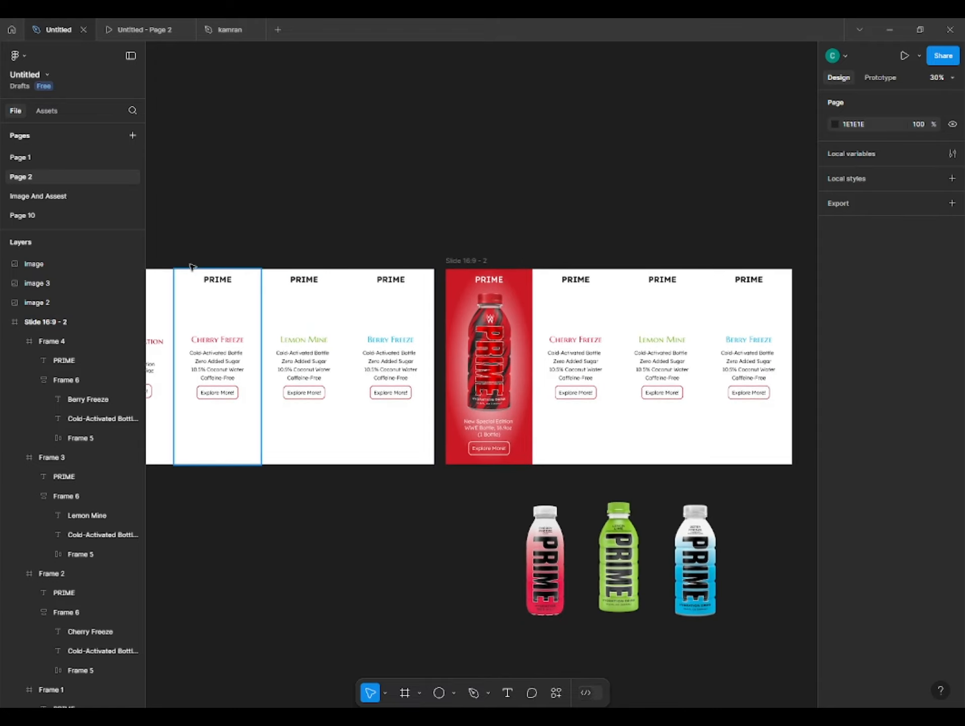
{"action": "scroll", "coordinate": [192, 265], "scroll_direction": "left", "scroll_amount": 3}
{"action": "scroll", "coordinate": [191, 266], "scroll_direction": "down", "scroll_amount": 1}
{"action": "left_click_drag", "start_coordinate": [172, 250], "coordinate": [651, 227]}
{"action": "left_click", "coordinate": [680, 173]}
{"action": "scroll", "coordinate": [595, 169], "scroll_direction": "right", "scroll_amount": 4}
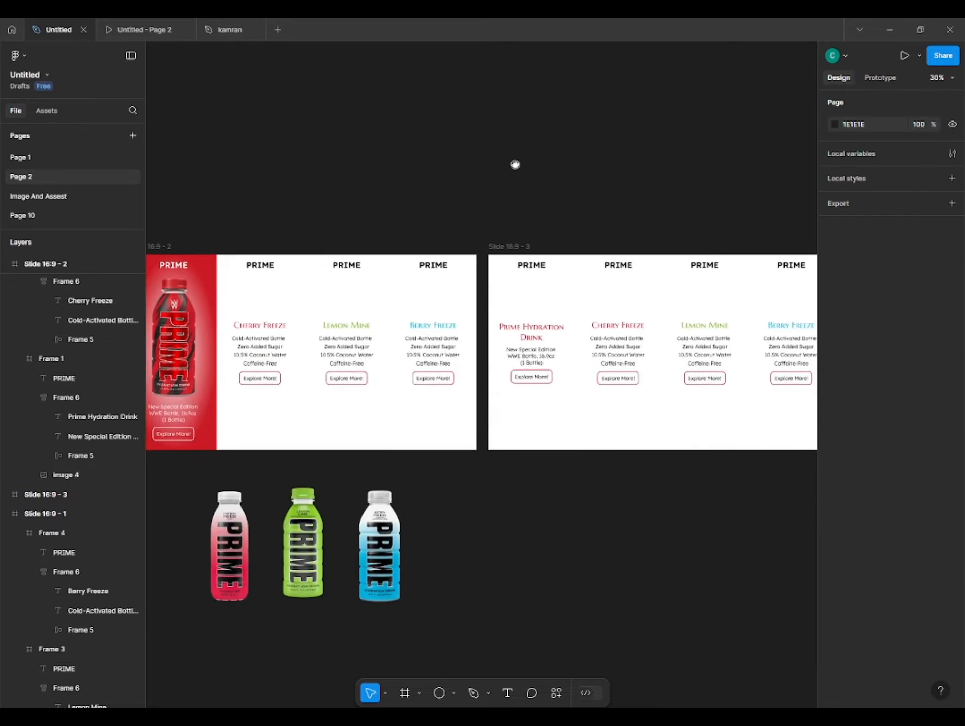
Step: Add a fill to the Cherry Freeze frame on Slide 16:9 - 3 and set its colour to E0254C
{"action": "scroll", "coordinate": [515, 164], "scroll_direction": "right", "scroll_amount": 3}
{"action": "scroll", "coordinate": [515, 164], "scroll_direction": "down", "scroll_amount": 1}
{"action": "scroll", "coordinate": [527, 390], "scroll_direction": "left", "scroll_amount": 5}
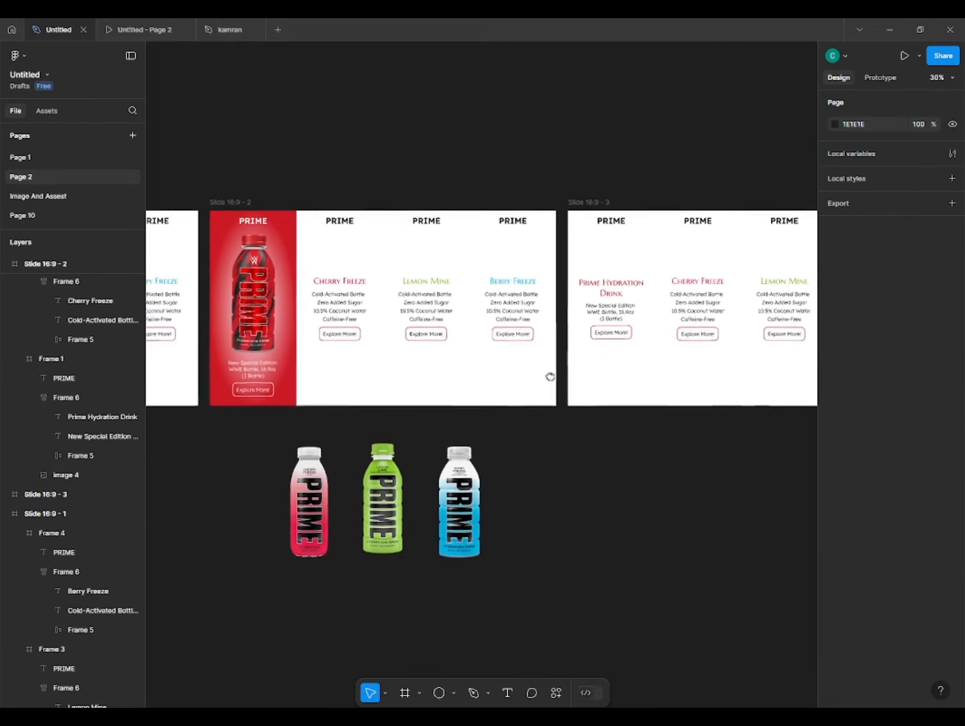
{"action": "scroll", "coordinate": [550, 377], "scroll_direction": "right", "scroll_amount": 3}
{"action": "scroll", "coordinate": [541, 308], "scroll_direction": "up", "scroll_amount": 5}
{"action": "left_click", "coordinate": [583, 256]}
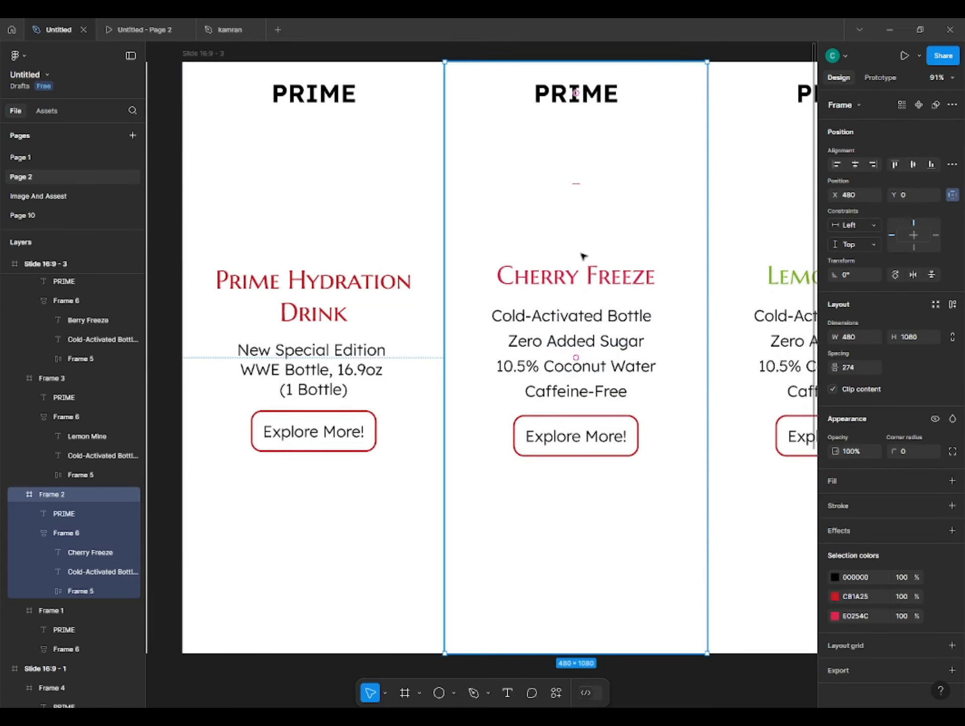
{"action": "left_click", "coordinate": [830, 482]}
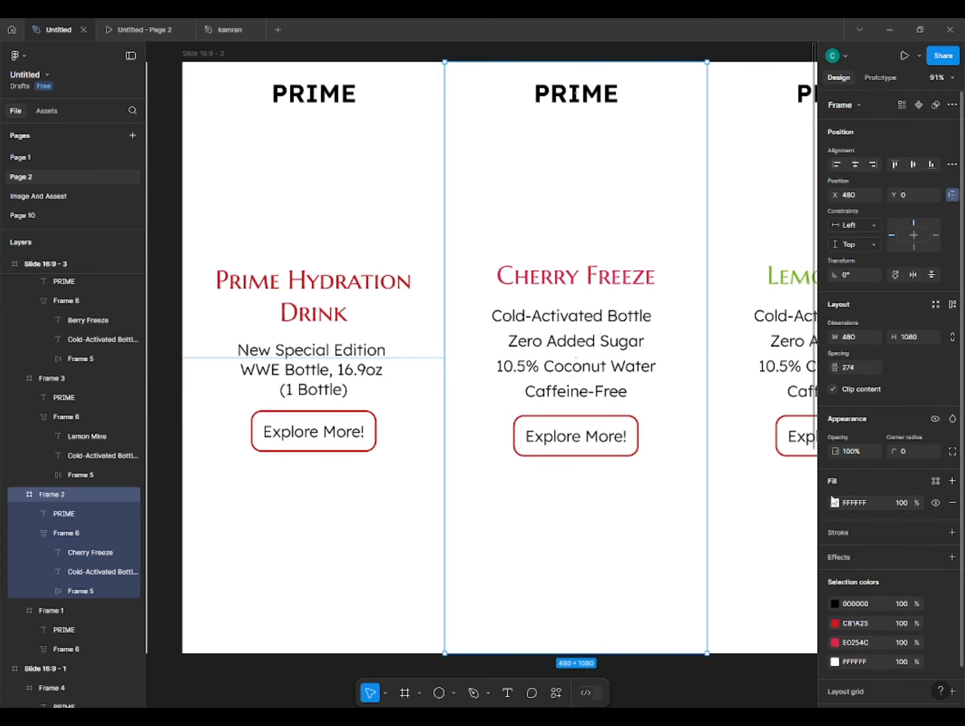
{"action": "left_click", "coordinate": [834, 503]}
{"action": "left_click", "coordinate": [733, 655]}
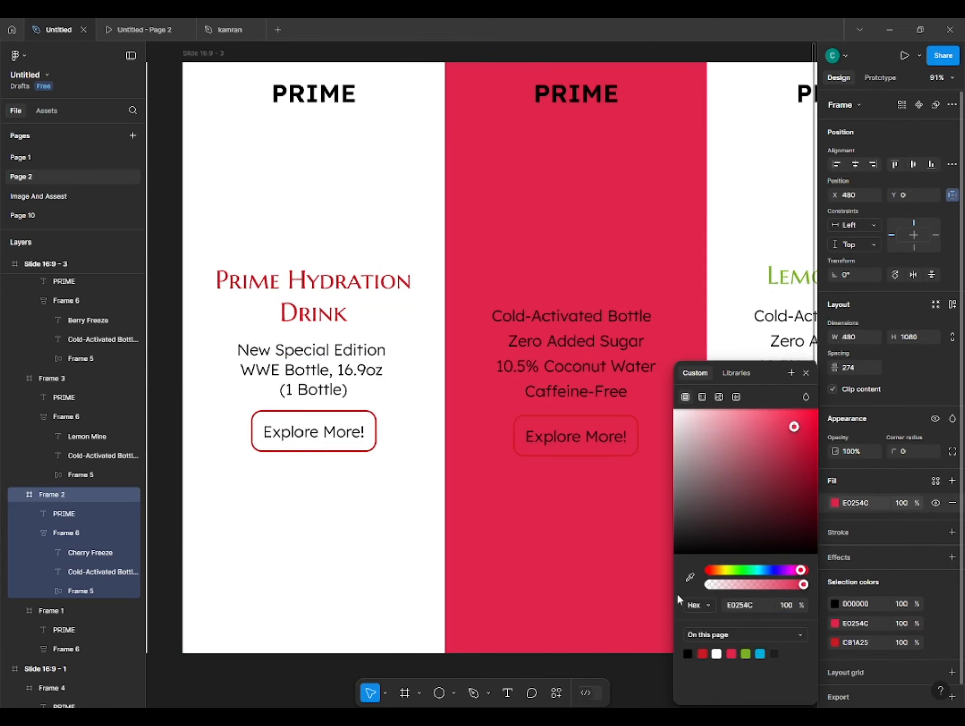
Step: Turn the Cherry Freeze frame's fill into a radial gradient from FFFFFF at 0% to E0254C at 100%
{"action": "left_click", "coordinate": [702, 397]}
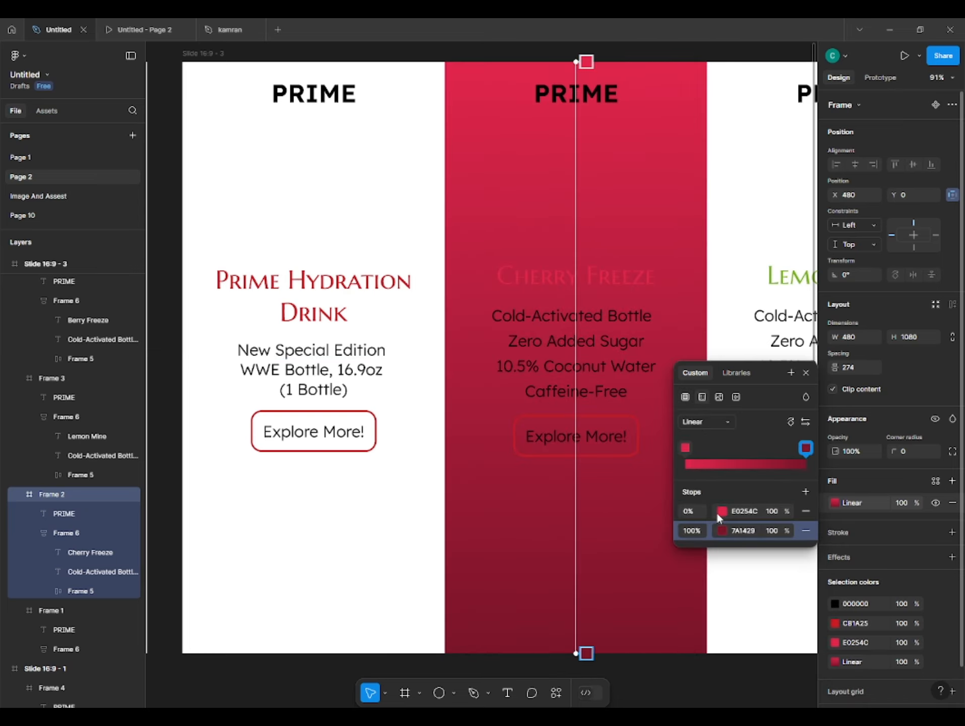
{"action": "left_click", "coordinate": [722, 530]}
{"action": "left_click_drag", "start_coordinate": [648, 485], "coordinate": [476, 383]}
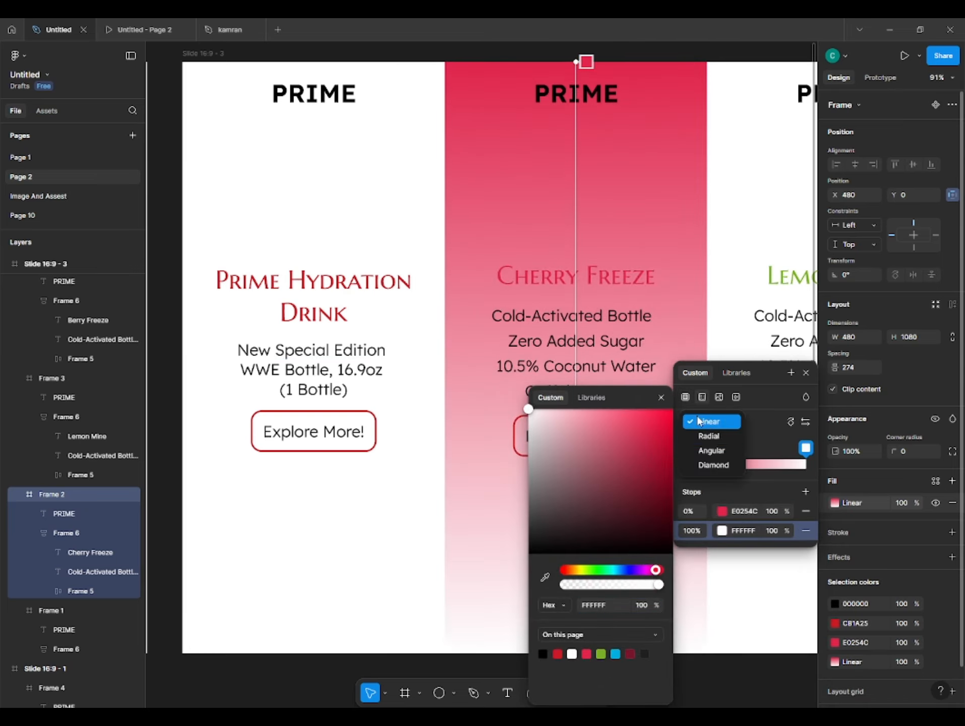
{"action": "left_click", "coordinate": [709, 436]}
{"action": "left_click", "coordinate": [805, 421]}
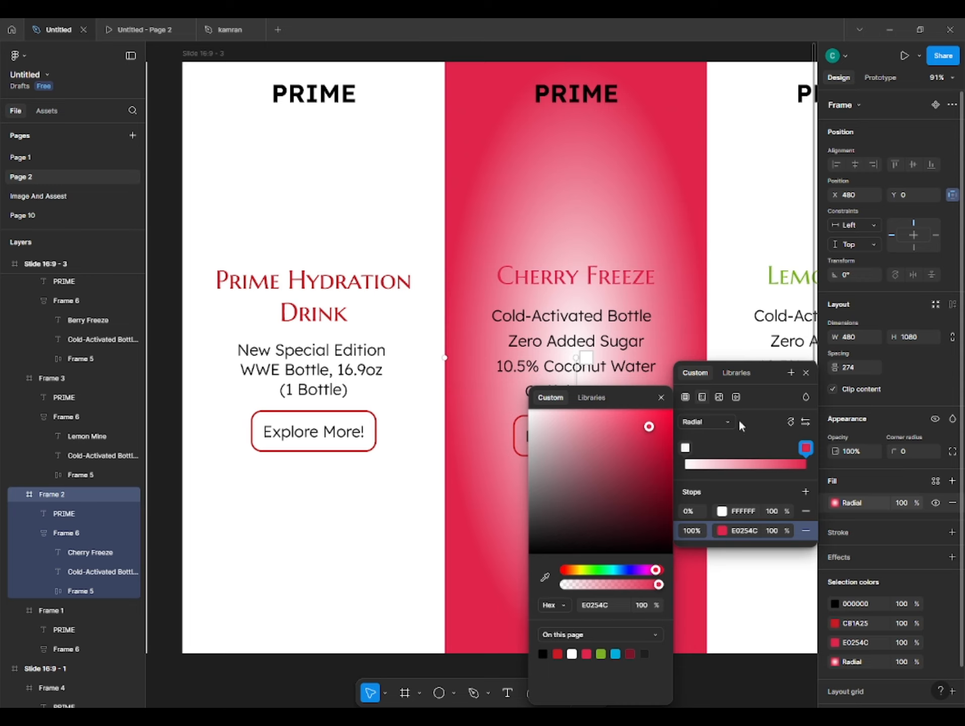
{"action": "left_click", "coordinate": [807, 372]}
Step: Lower the Cherry Freeze text block to Y 668 within its frame and reduce the title's opacity until it is invisible
{"action": "left_click", "coordinate": [569, 391]}
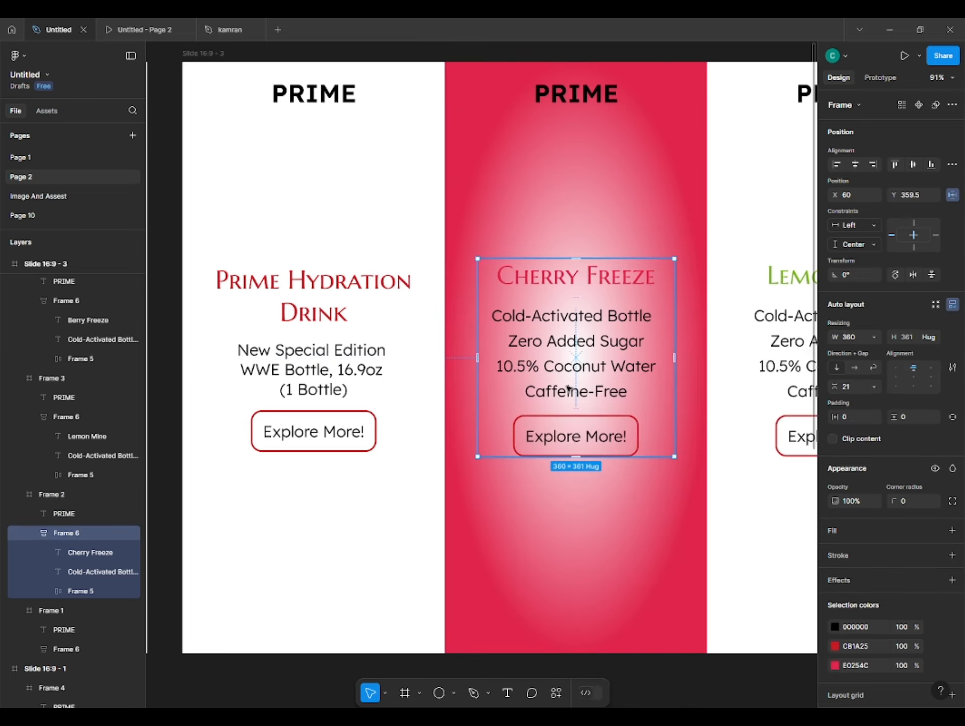
{"action": "left_click_drag", "start_coordinate": [568, 391], "coordinate": [556, 546]}
{"action": "double_click", "coordinate": [583, 445]}
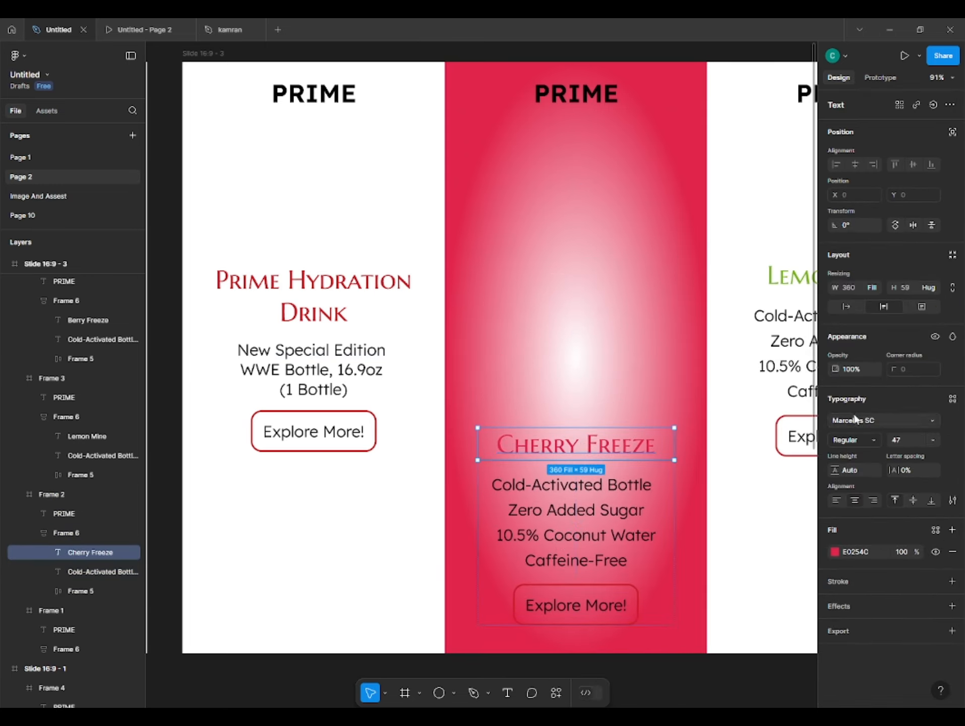
{"action": "left_click_drag", "start_coordinate": [835, 368], "coordinate": [757, 373]}
{"action": "left_click", "coordinate": [633, 519]}
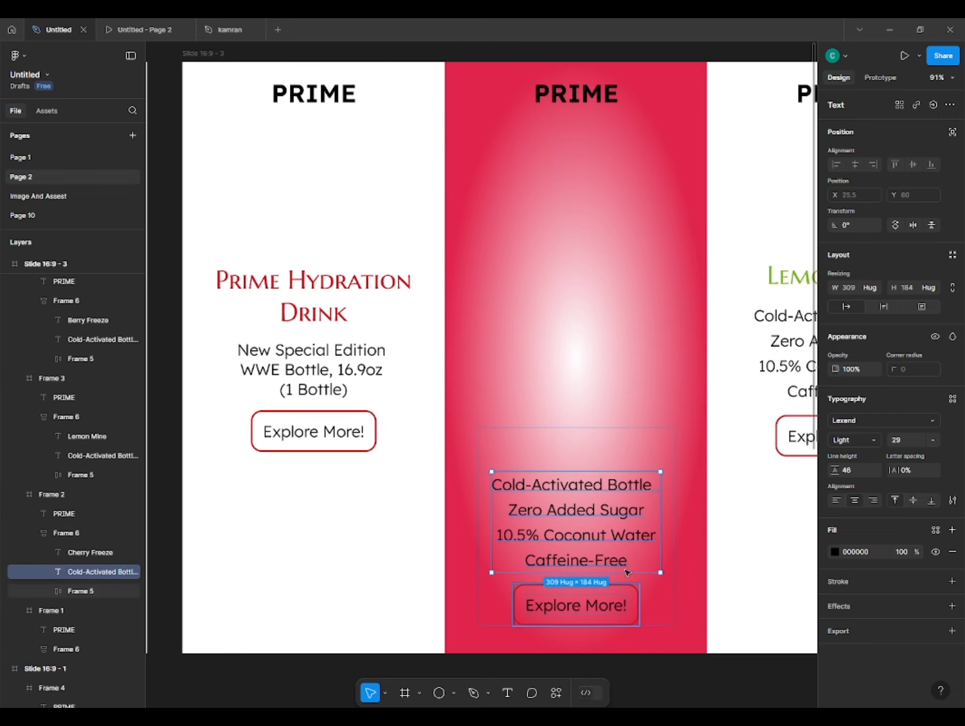
{"action": "left_click", "coordinate": [667, 455]}
{"action": "mouse_move", "coordinate": [639, 523]}
{"action": "left_mouse_down"}
{"action": "mouse_move", "coordinate": [641, 503]}
{"action": "mouse_move", "coordinate": [639, 527]}
{"action": "left_mouse_up"}
{"action": "scroll", "coordinate": [596, 480], "scroll_direction": "down", "scroll_amount": 2}
{"action": "left_click_drag", "start_coordinate": [603, 466], "coordinate": [611, 489]}
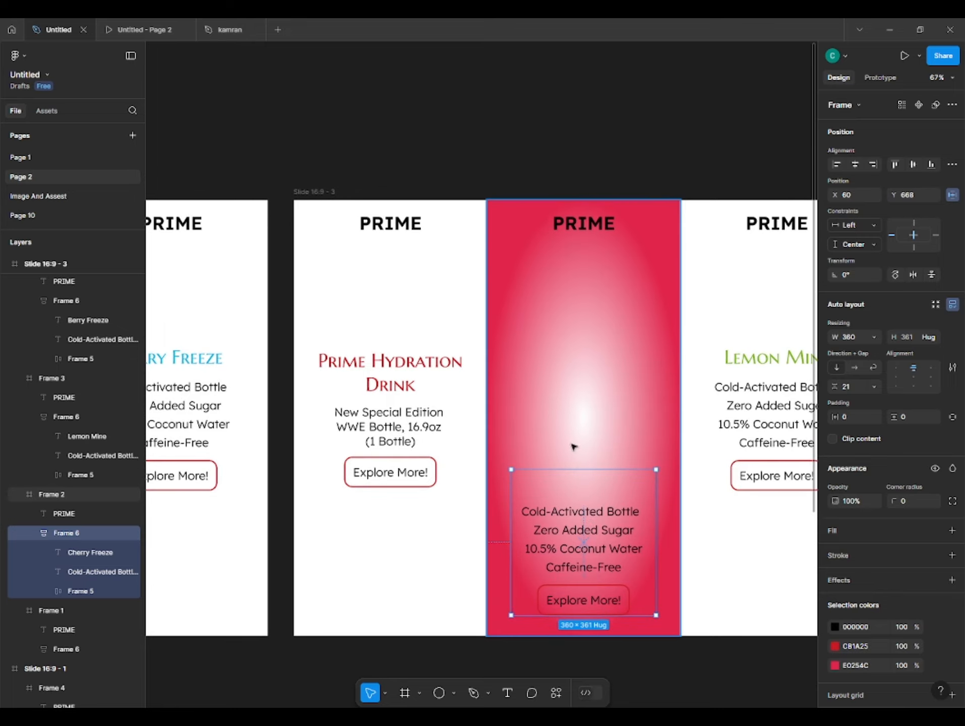
Step: Move the Cherry Freeze bottle image from below Slide 16:9 - 2 into the gradient frame on Slide 16:9 - 3 by cutting and pasting
{"action": "scroll", "coordinate": [573, 446], "scroll_direction": "down", "scroll_amount": 1}
{"action": "left_click_drag", "start_coordinate": [456, 659], "coordinate": [590, 513]}
{"action": "scroll", "coordinate": [590, 512], "scroll_direction": "down", "scroll_amount": 8}
{"action": "left_click", "coordinate": [331, 503]}
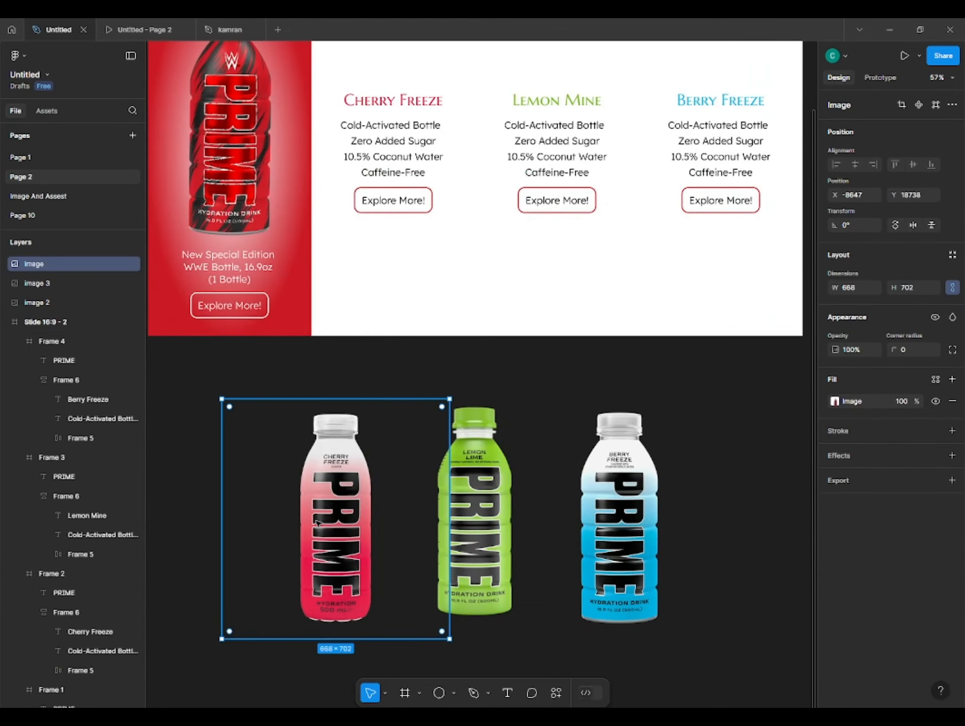
{"action": "scroll", "coordinate": [566, 485], "scroll_direction": "up", "scroll_amount": 3}
{"action": "scroll", "coordinate": [566, 484], "scroll_direction": "right", "scroll_amount": 4}
{"action": "left_click", "coordinate": [610, 477]}
{"action": "scroll", "coordinate": [595, 464], "scroll_direction": "right", "scroll_amount": 3}
{"action": "scroll", "coordinate": [595, 464], "scroll_direction": "up", "scroll_amount": 1}
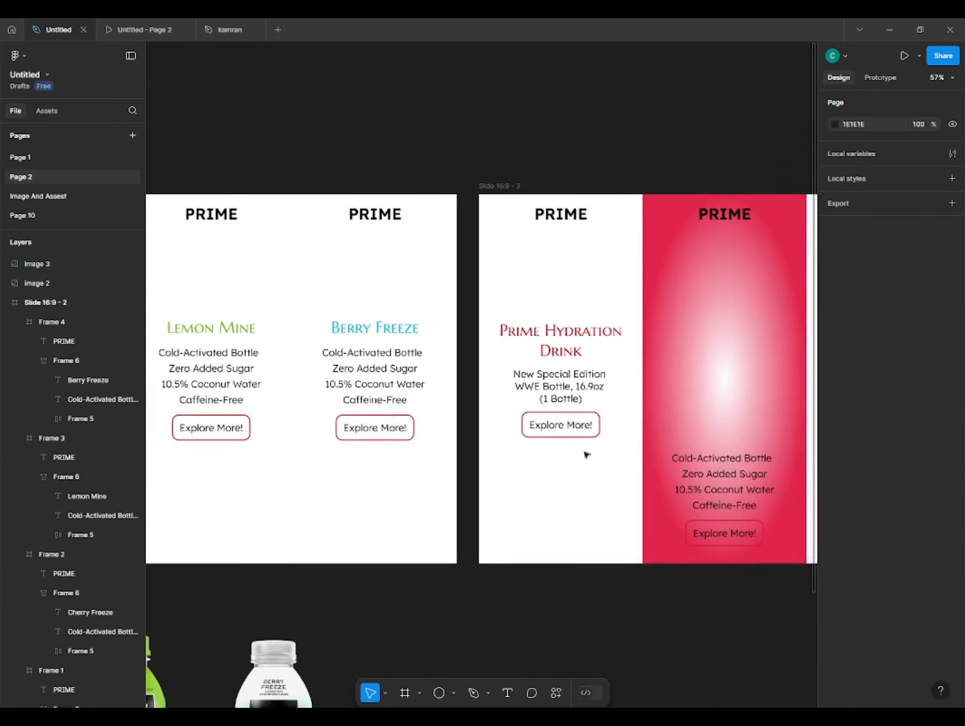
{"action": "left_click", "coordinate": [691, 329]}
{"action": "key", "text": "ctrl+v"}
{"action": "scroll", "coordinate": [679, 404], "scroll_direction": "right", "scroll_amount": 2}
Step: Adjust the cherry bottle's size and position to fit below the PRIME heading, and lower the text block beneath it to Y 693
{"action": "left_click_drag", "start_coordinate": [654, 430], "coordinate": [654, 393]}
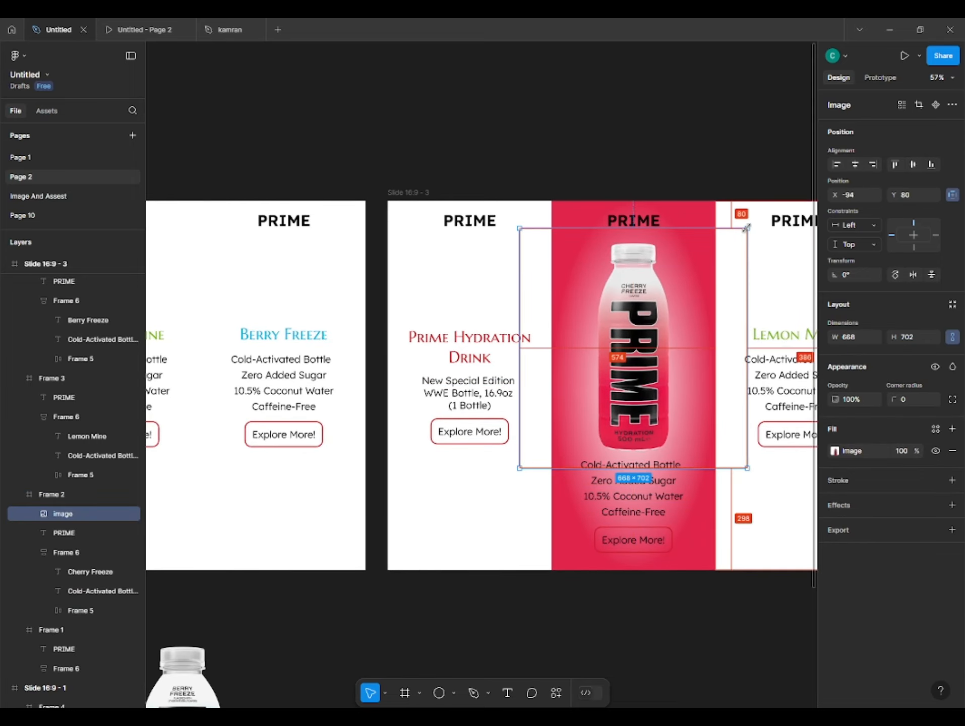
{"action": "mouse_move", "coordinate": [747, 228]}
{"action": "left_mouse_down"}
{"action": "mouse_move", "coordinate": [759, 214]}
{"action": "mouse_move", "coordinate": [754, 220]}
{"action": "left_mouse_up"}
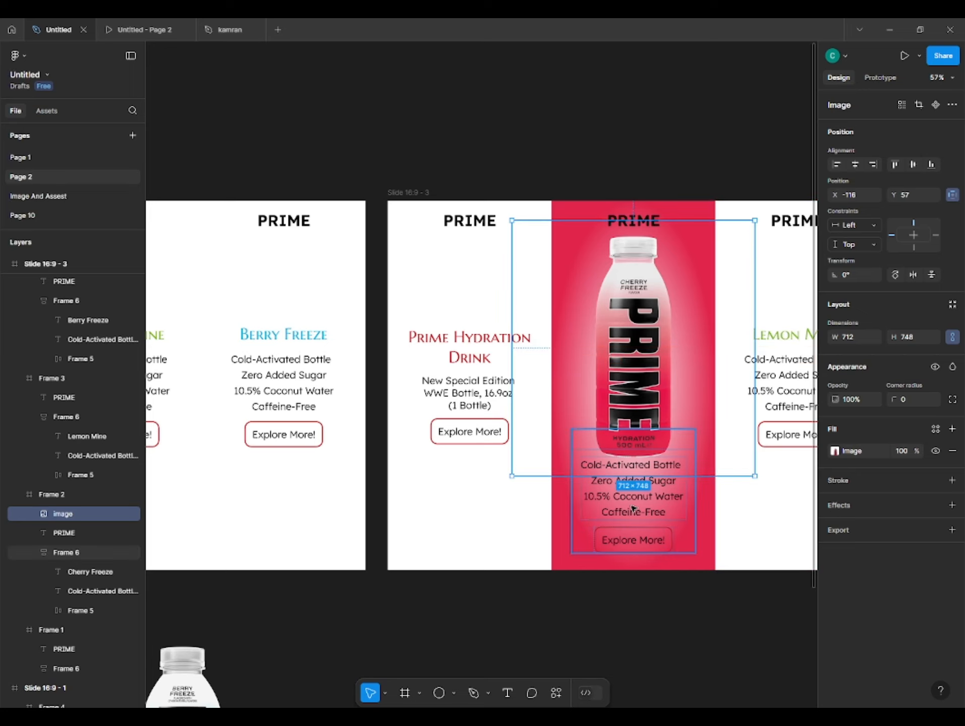
{"action": "left_click_drag", "start_coordinate": [634, 508], "coordinate": [635, 518]}
{"action": "left_click", "coordinate": [628, 385]}
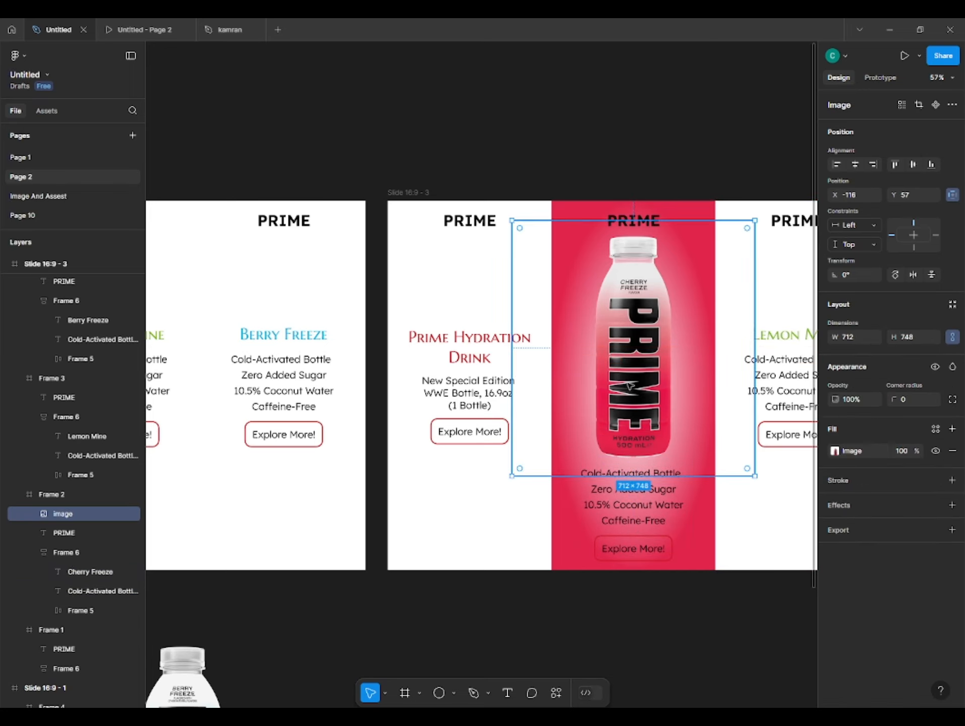
{"action": "left_click_drag", "start_coordinate": [641, 374], "coordinate": [641, 373]}
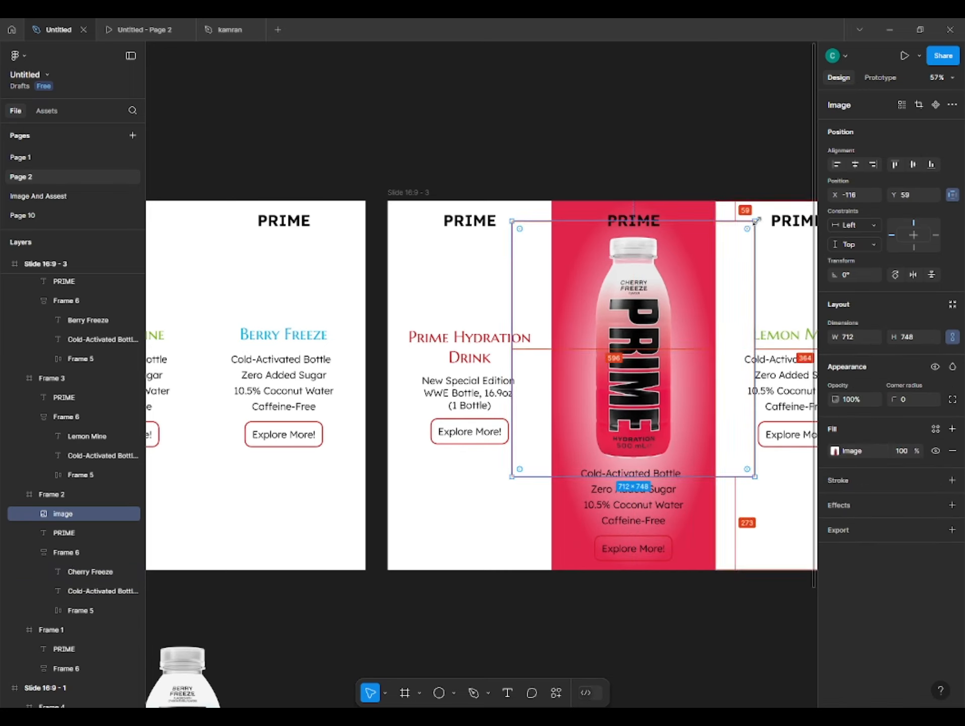
{"action": "left_click_drag", "start_coordinate": [756, 221], "coordinate": [747, 230]}
{"action": "left_click_drag", "start_coordinate": [651, 297], "coordinate": [652, 301]}
Step: Recolour the PRIME heading above the cherry bottle on Slide 16:9 - 3 to white
{"action": "left_click", "coordinate": [656, 186]}
{"action": "double_click", "coordinate": [637, 221]}
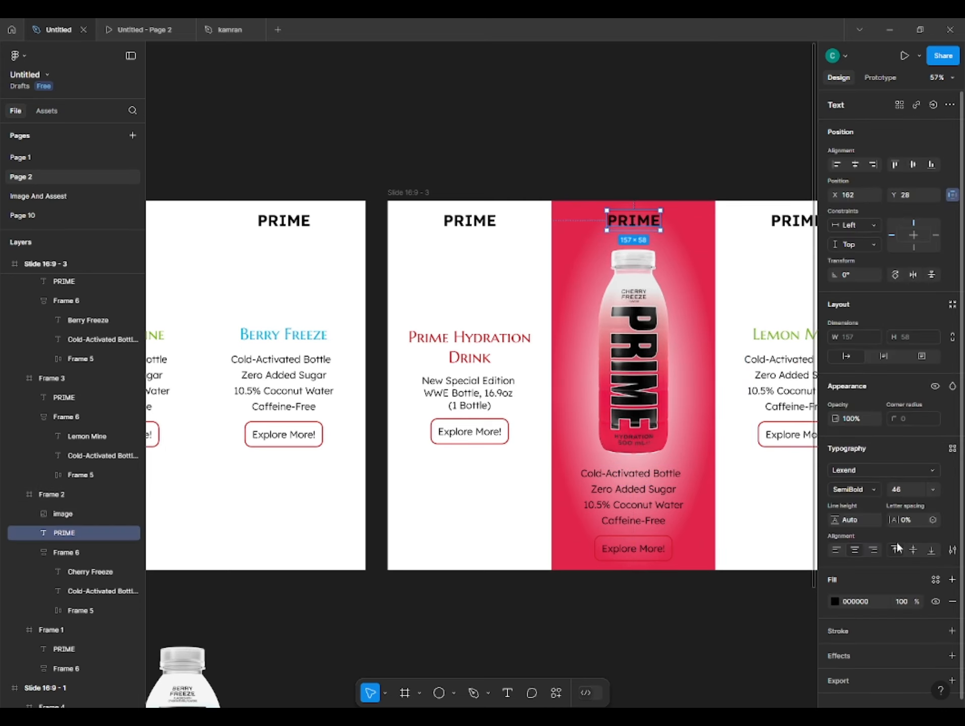
{"action": "left_click", "coordinate": [836, 602]}
{"action": "left_click", "coordinate": [705, 156]}
Step: Recolour the description text and the button outline below the cherry bottle to white, FFFFFF
{"action": "scroll", "coordinate": [681, 168], "scroll_direction": "down", "scroll_amount": 5}
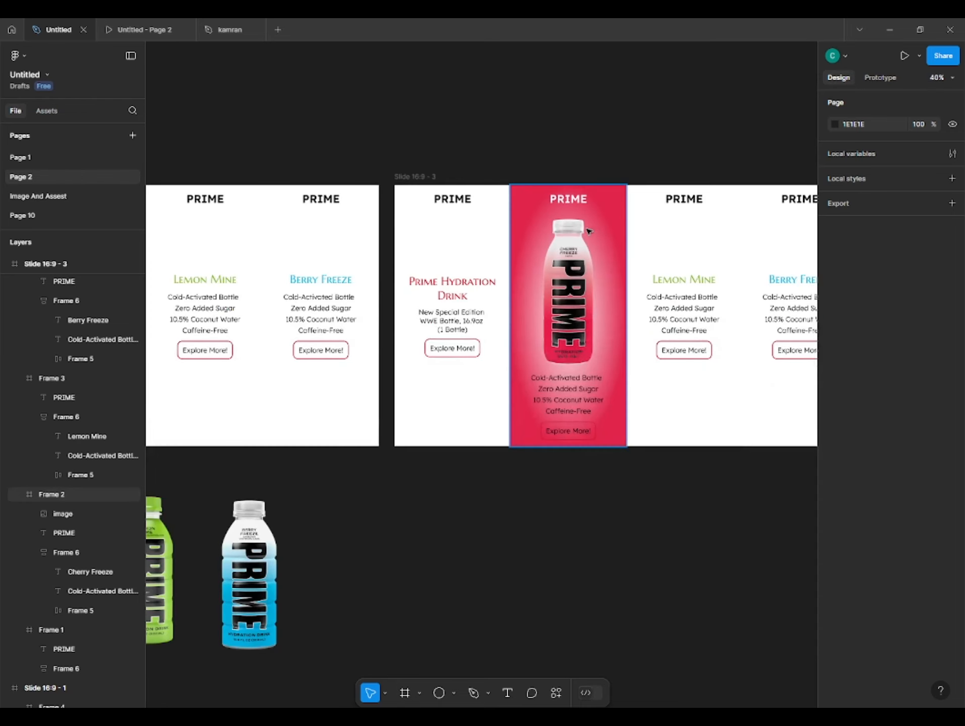
{"action": "double_click", "coordinate": [561, 396]}
{"action": "left_click", "coordinate": [835, 625]}
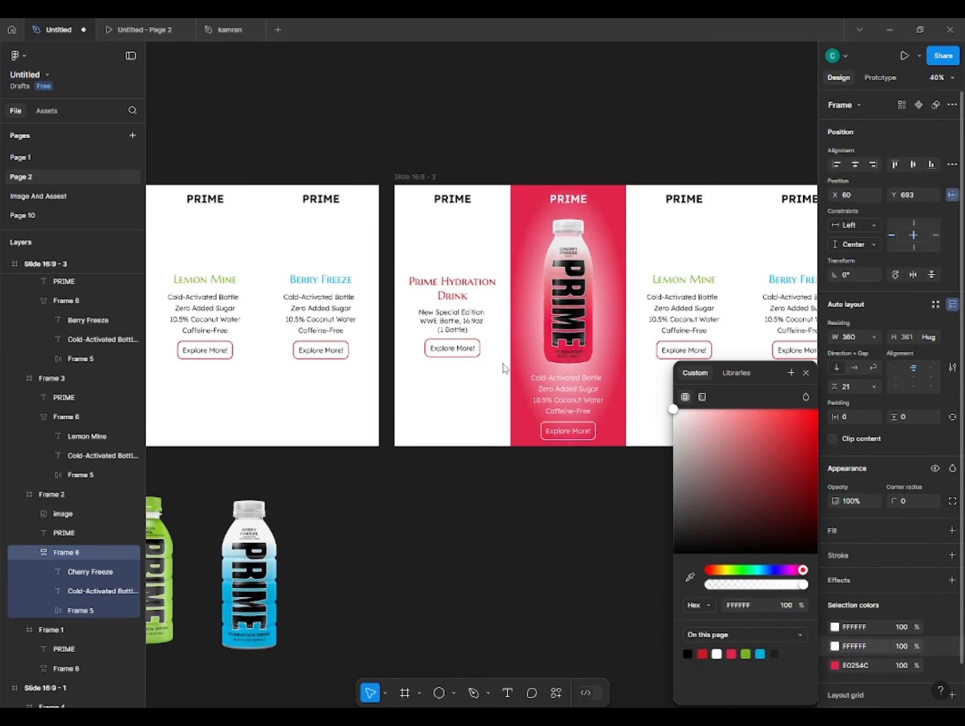
{"action": "left_click", "coordinate": [593, 526]}
Step: Duplicate Slide 16:9 - 1 again and place the copy directly after Slide 16:9 - 3 in the same row
{"action": "scroll", "coordinate": [583, 481], "scroll_direction": "up", "scroll_amount": 4}
{"action": "scroll", "coordinate": [613, 515], "scroll_direction": "down", "scroll_amount": 2}
{"action": "scroll", "coordinate": [622, 519], "scroll_direction": "right", "scroll_amount": 5}
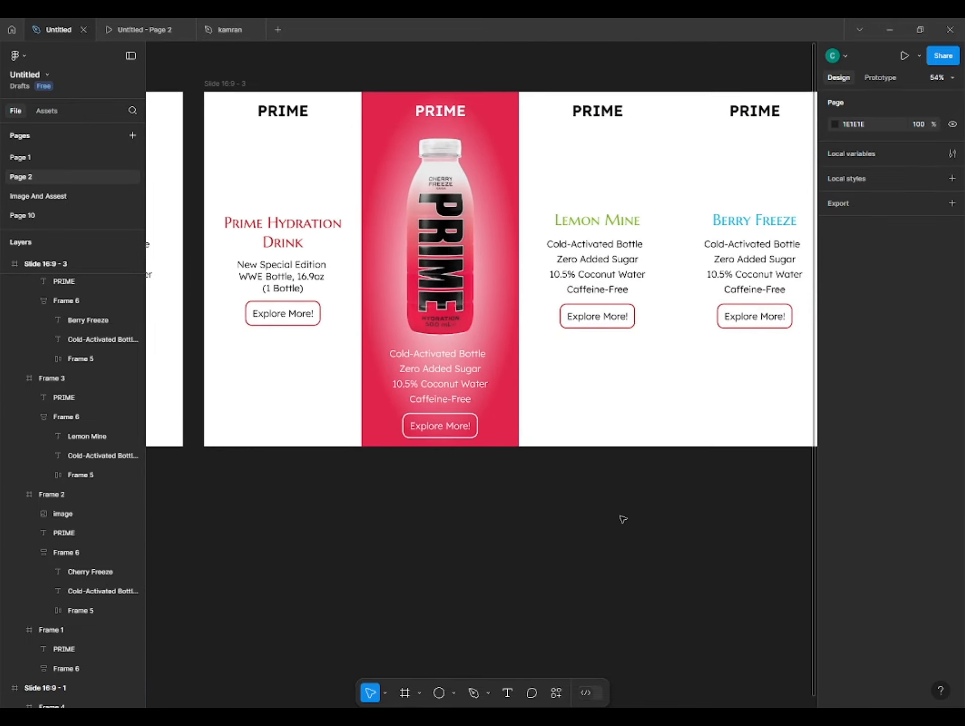
{"action": "scroll", "coordinate": [624, 519], "scroll_direction": "down", "scroll_amount": 6}
{"action": "scroll", "coordinate": [621, 512], "scroll_direction": "left", "scroll_amount": 3}
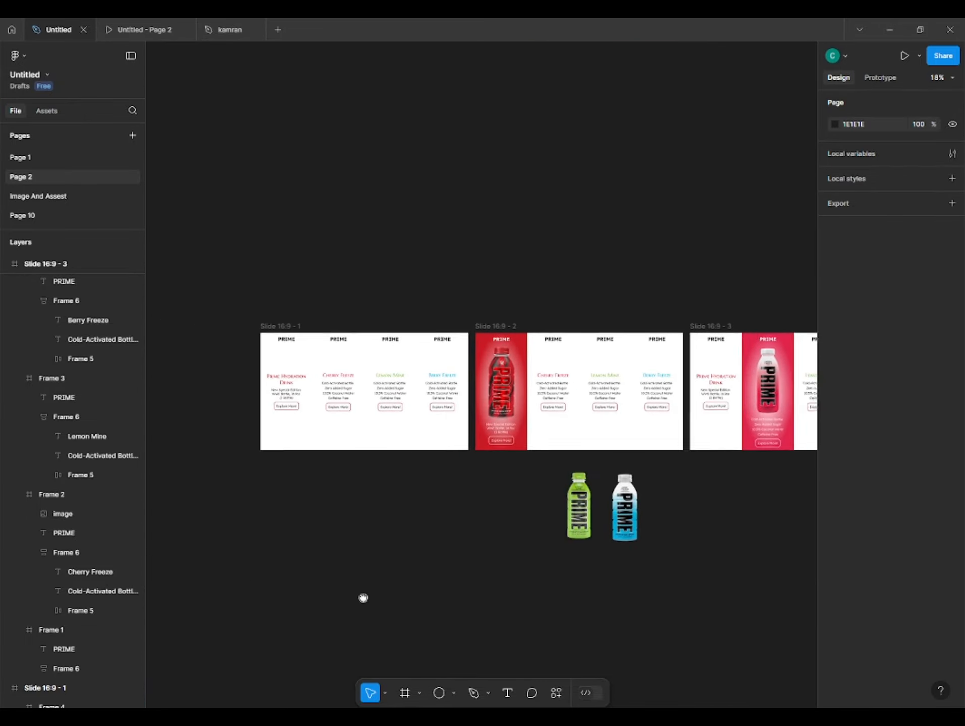
{"action": "left_click_drag", "start_coordinate": [364, 599], "coordinate": [375, 605]}
{"action": "left_click_drag", "start_coordinate": [283, 330], "coordinate": [680, 348]}
{"action": "left_click_drag", "start_coordinate": [434, 567], "coordinate": [746, 509]}
Step: Lower the Lemon Mine text block on Slide 16:9 - 4 to Y 670 and recolour its title white
{"action": "scroll", "coordinate": [373, 451], "scroll_direction": "up", "scroll_amount": 5}
{"action": "left_click_drag", "start_coordinate": [698, 427], "coordinate": [489, 480]}
{"action": "left_click_drag", "start_coordinate": [654, 413], "coordinate": [499, 437]}
{"action": "double_click", "coordinate": [547, 426]}
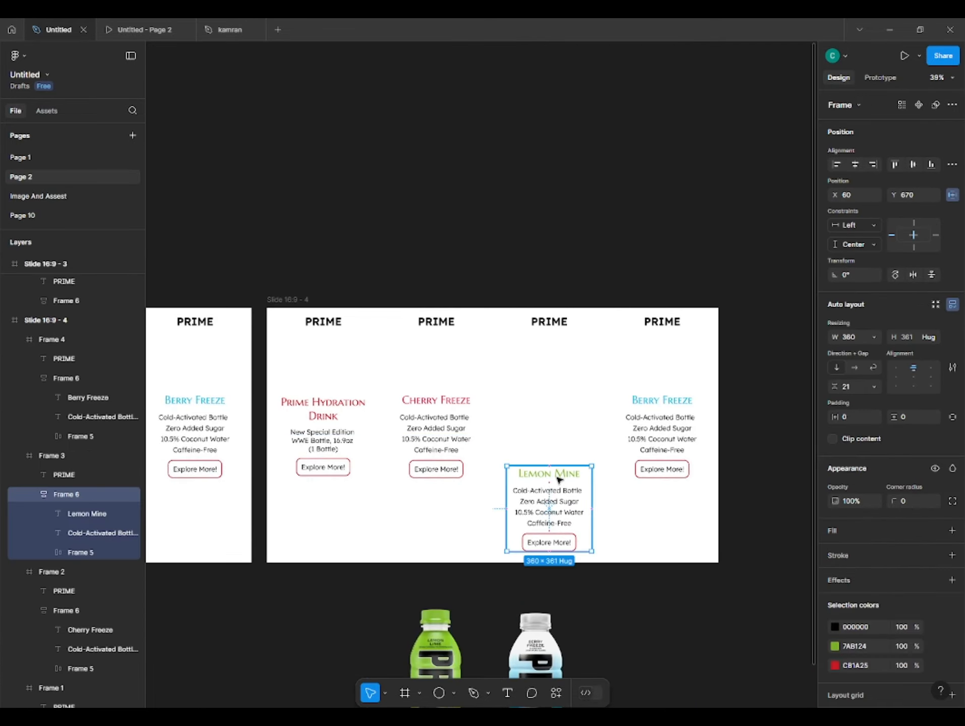
{"action": "double_click", "coordinate": [559, 479]}
{"action": "left_click", "coordinate": [836, 552]}
{"action": "left_click_drag", "start_coordinate": [728, 480], "coordinate": [668, 404]}
Step: Cut the green bottle image, paste it into the Lemon Mine frame on Slide 16:9 - 4, and position it at Y 99 under the heading
{"action": "left_click", "coordinate": [524, 539]}
{"action": "left_click_drag", "start_coordinate": [552, 512], "coordinate": [727, 479]}
{"action": "left_click_drag", "start_coordinate": [670, 502], "coordinate": [633, 487]}
{"action": "left_click", "coordinate": [565, 568]}
{"action": "key", "text": "ctrl+x"}
{"action": "left_click", "coordinate": [634, 477]}
{"action": "key", "text": "ctrl+v"}
{"action": "left_click_drag", "start_coordinate": [636, 404], "coordinate": [636, 376]}
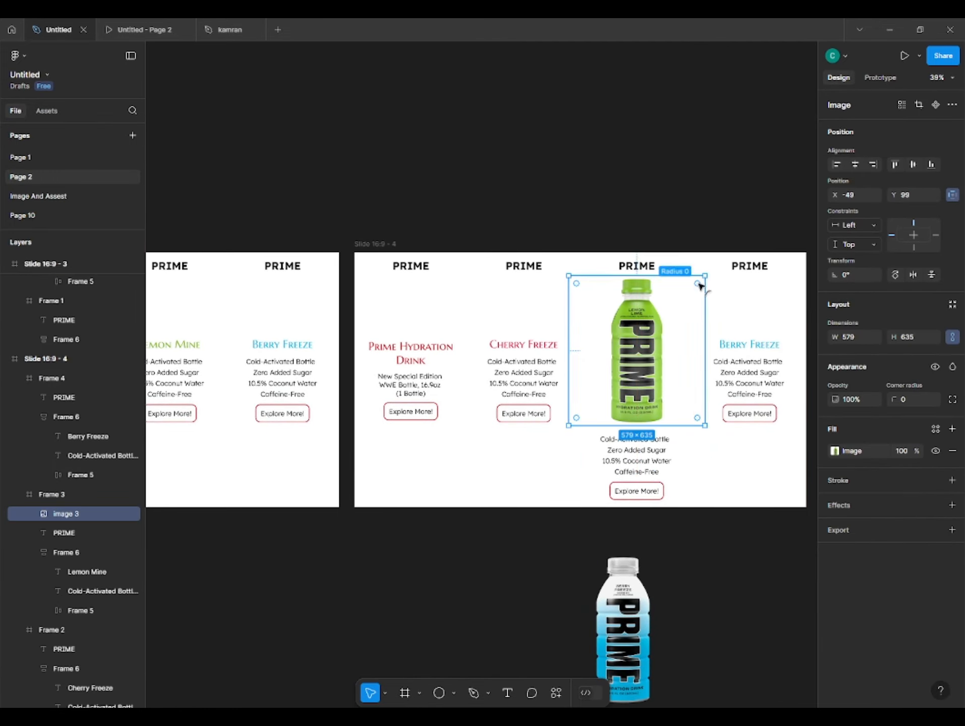
Step: Shrink the green bottle image on Slide 16:9 - 4 slightly so it clears the PRIME heading
{"action": "left_click_drag", "start_coordinate": [699, 276], "coordinate": [699, 281]}
{"action": "left_click", "coordinate": [756, 108]}
{"action": "left_click", "coordinate": [702, 302]}
Step: Add a green 7AB124 fill to the Lemon Mine frame on Slide 16:9 - 4
{"action": "left_click", "coordinate": [685, 302]}
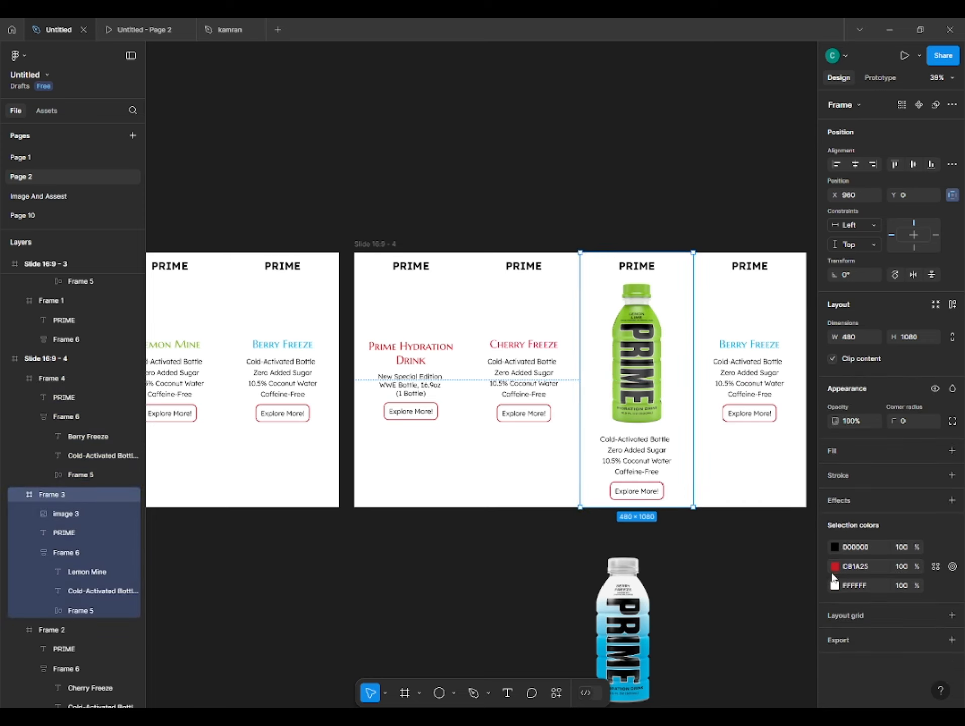
{"action": "left_click", "coordinate": [952, 451]}
{"action": "left_click", "coordinate": [835, 473]}
{"action": "left_click", "coordinate": [760, 652]}
Step: Resize the green bottle image about its centre to 607 × 631
{"action": "left_click", "coordinate": [637, 425], "text": "ctrl"}
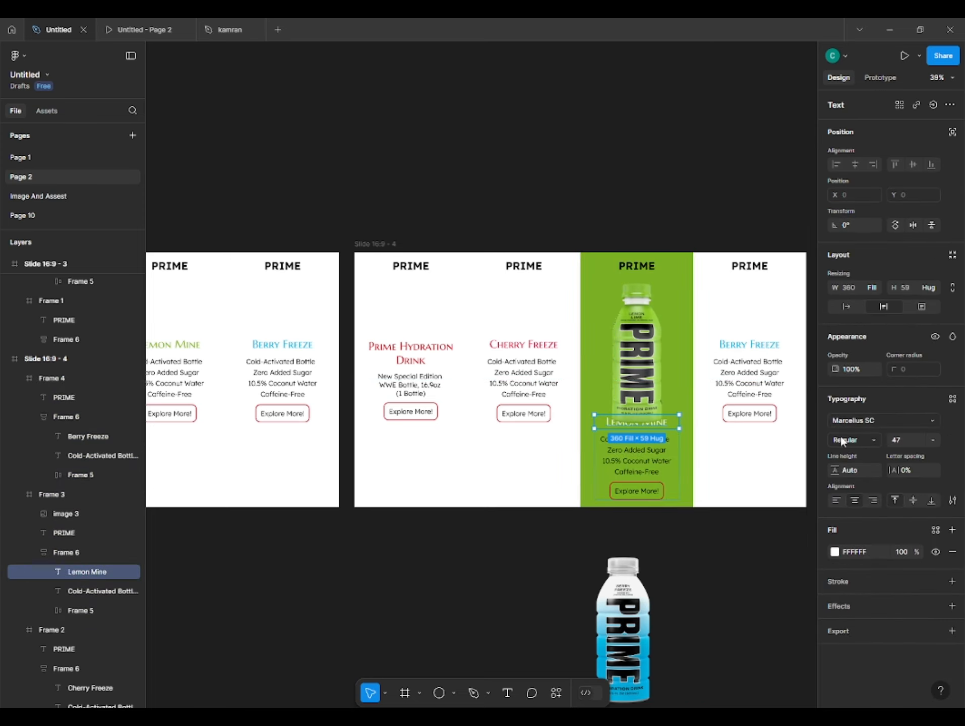
{"action": "left_click", "coordinate": [679, 348]}
{"action": "left_click_drag", "start_coordinate": [705, 283], "coordinate": [709, 279]}
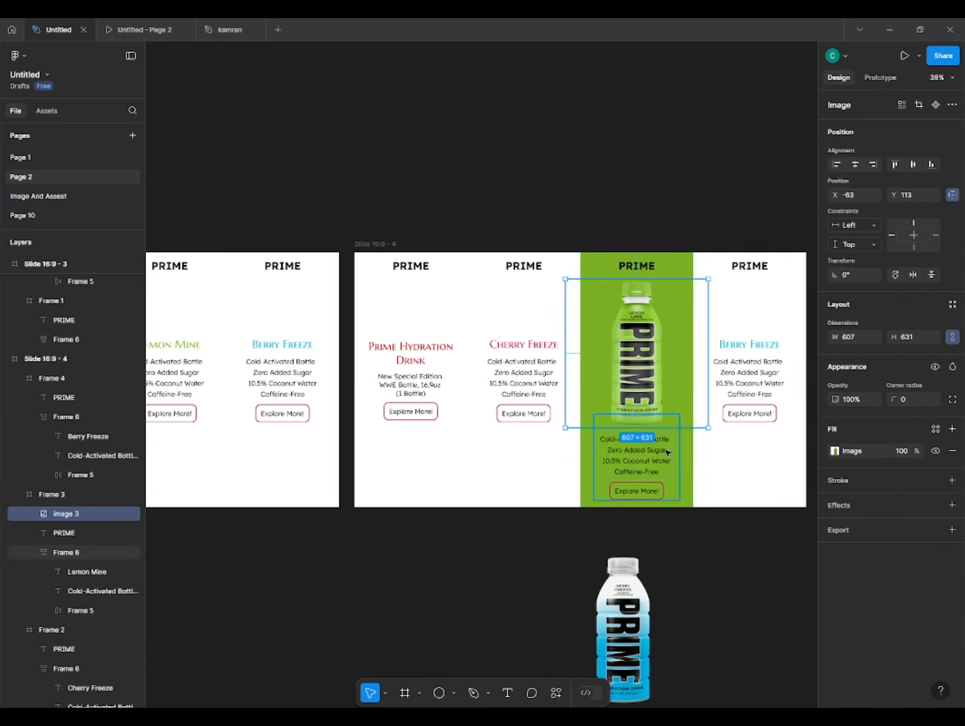
Step: Change the Lemon Mine frame's fill to a radial gradient from 7AB124 to FFFFFF, flipped so white glows behind the bottle
{"action": "left_click", "coordinate": [720, 469]}
{"action": "left_click", "coordinate": [682, 469]}
{"action": "left_click", "coordinate": [835, 473]}
{"action": "left_click", "coordinate": [703, 397]}
{"action": "left_click", "coordinate": [724, 531]}
{"action": "left_click_drag", "start_coordinate": [585, 454], "coordinate": [369, 400]}
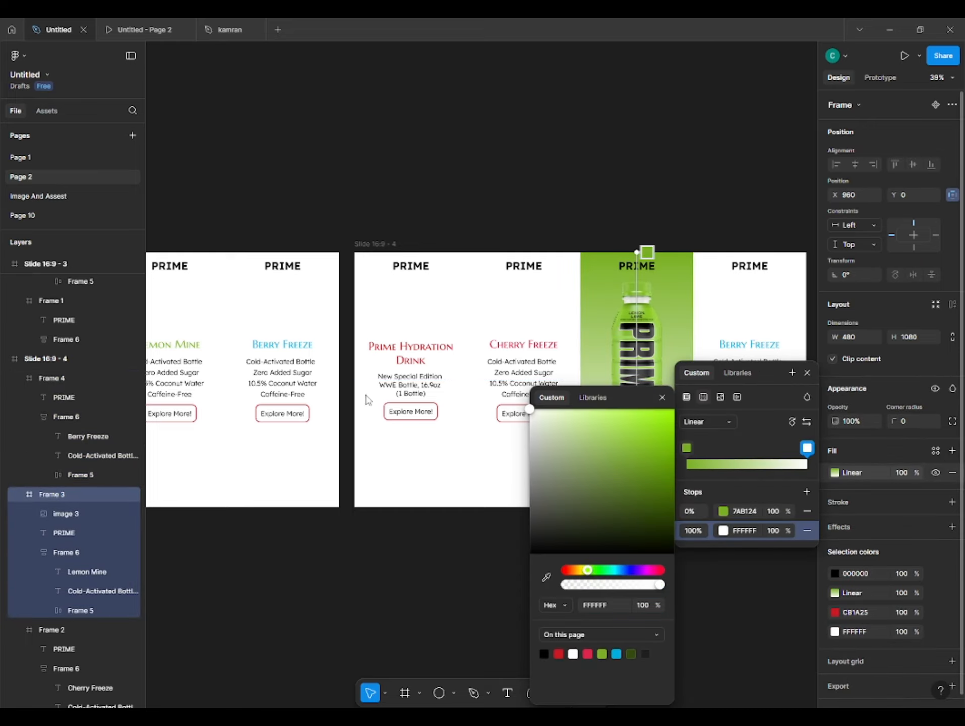
{"action": "left_click", "coordinate": [708, 422]}
{"action": "left_click", "coordinate": [714, 437]}
{"action": "left_click", "coordinate": [807, 422]}
{"action": "left_click", "coordinate": [774, 563]}
Step: Recolour the red Explore More! button outline below the green bottle to white
{"action": "double_click", "coordinate": [629, 459]}
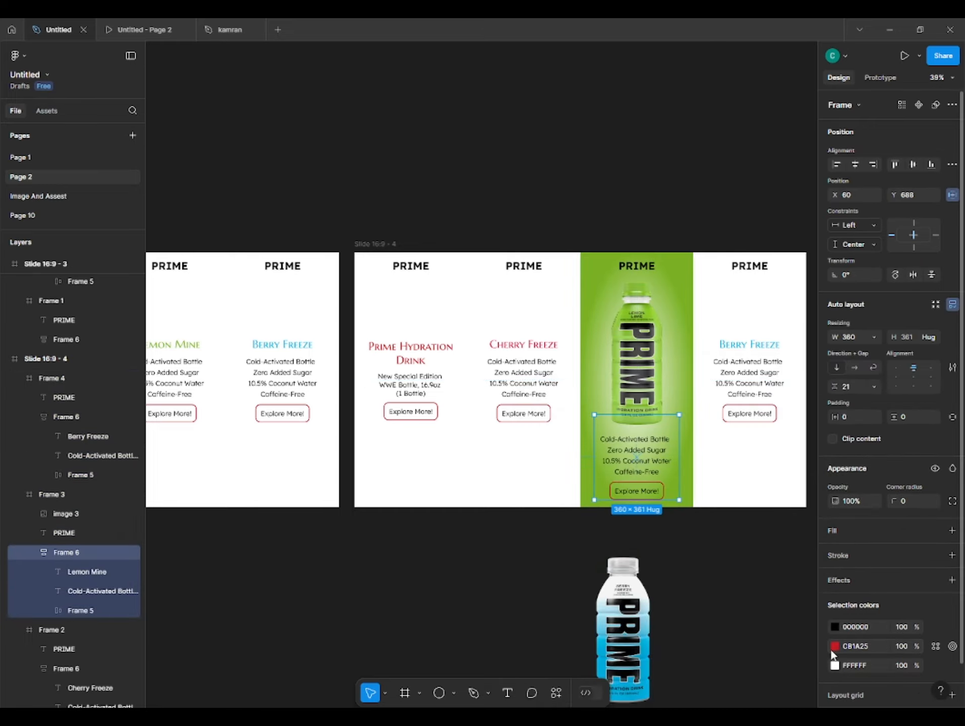
{"action": "left_click", "coordinate": [835, 647]}
{"action": "left_click_drag", "start_coordinate": [726, 444], "coordinate": [669, 437]}
{"action": "left_click", "coordinate": [603, 539]}
{"action": "scroll", "coordinate": [623, 489], "scroll_direction": "up", "scroll_amount": 5}
{"action": "scroll", "coordinate": [631, 463], "scroll_direction": "down", "scroll_amount": 3}
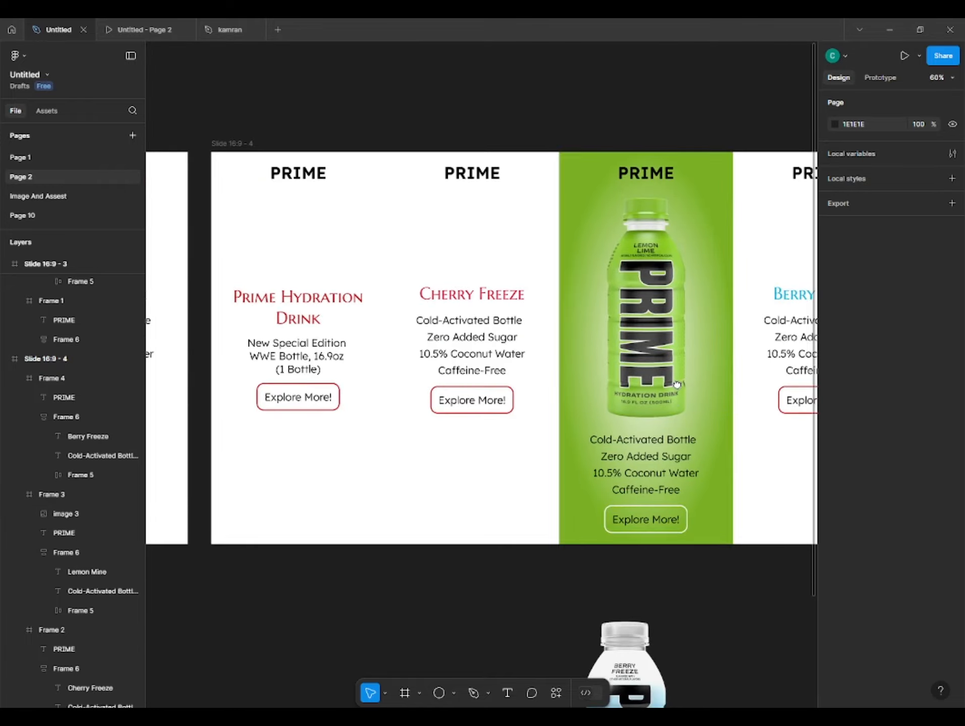
Step: Duplicate the plain four-flavour slide and place the copy directly after Slide 16:9 - 4 in the same row
{"action": "scroll", "coordinate": [677, 384], "scroll_direction": "down", "scroll_amount": 10}
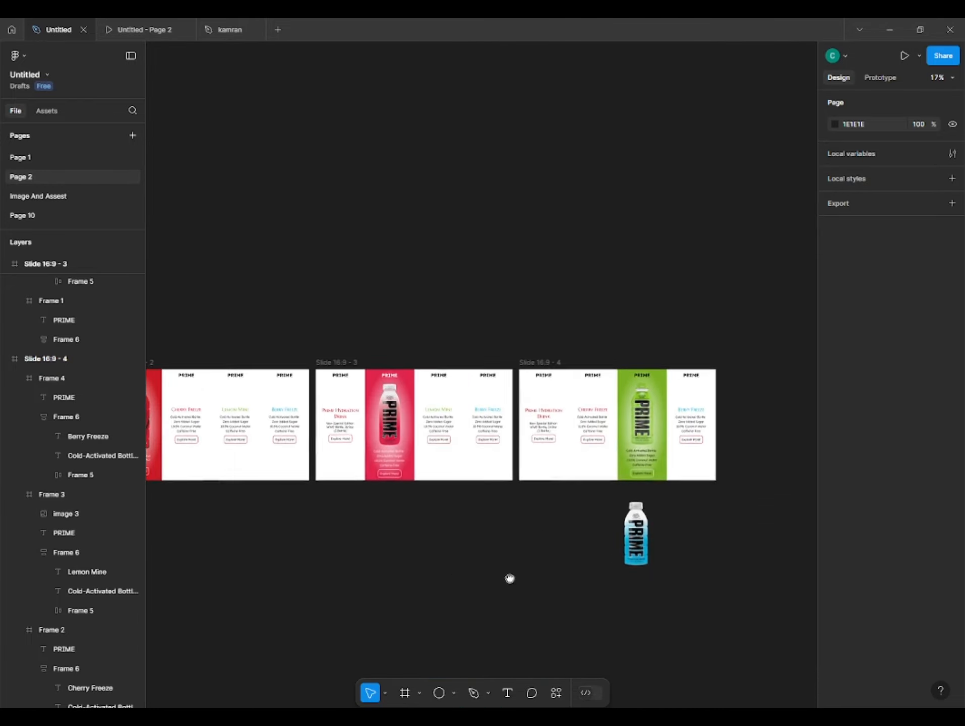
{"action": "left_click_drag", "start_coordinate": [510, 578], "coordinate": [576, 547]}
{"action": "left_click_drag", "start_coordinate": [243, 328], "coordinate": [630, 361]}
{"action": "left_click", "coordinate": [498, 508]}
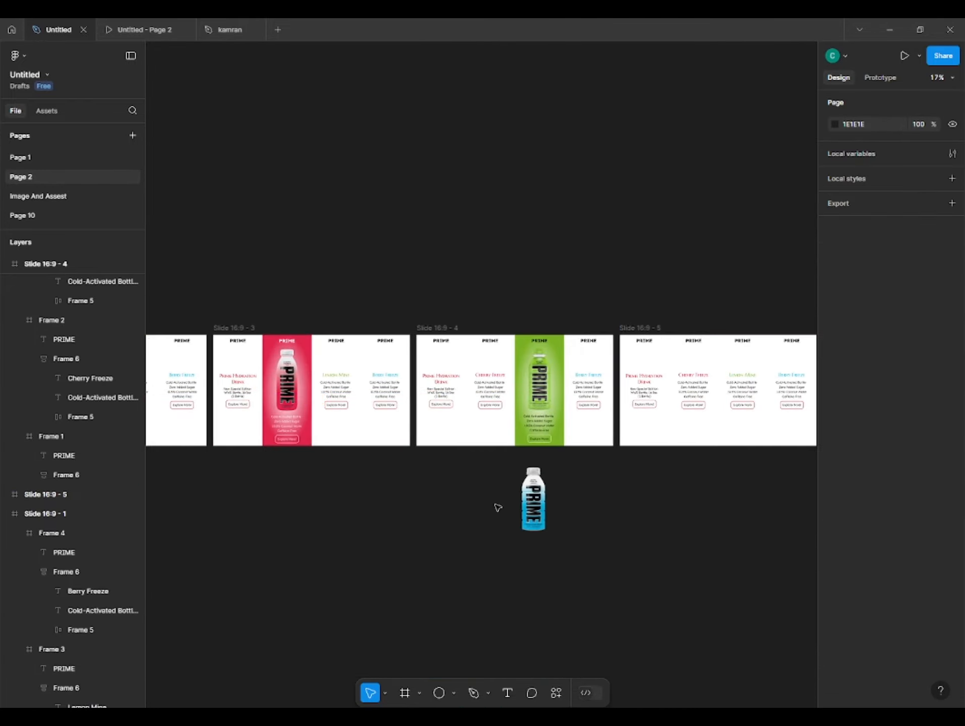
Step: Move the blue bottle image below Slide 16:9 - 5 and set that slide's Berry Freeze title to 0% opacity
{"action": "left_click", "coordinate": [534, 499]}
{"action": "scroll", "coordinate": [463, 399], "scroll_direction": "up", "scroll_amount": 8}
{"action": "left_click", "coordinate": [517, 351]}
{"action": "left_click", "coordinate": [541, 346]}
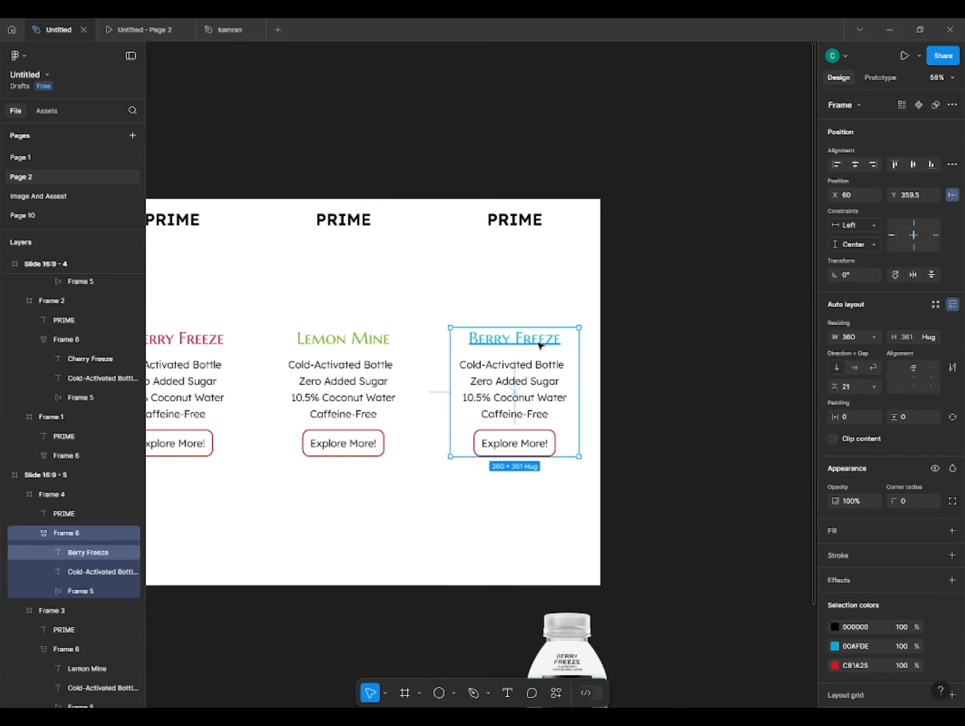
{"action": "double_click", "coordinate": [541, 346]}
{"action": "key", "text": "0"}
{"action": "key", "text": "0"}
{"action": "left_click", "coordinate": [681, 359]}
Step: Lower the Berry Freeze text block to Y 681 and fit the blue bottle image between it and the PRIME heading
{"action": "double_click", "coordinate": [532, 385]}
{"action": "left_click_drag", "start_coordinate": [532, 385], "coordinate": [529, 498]}
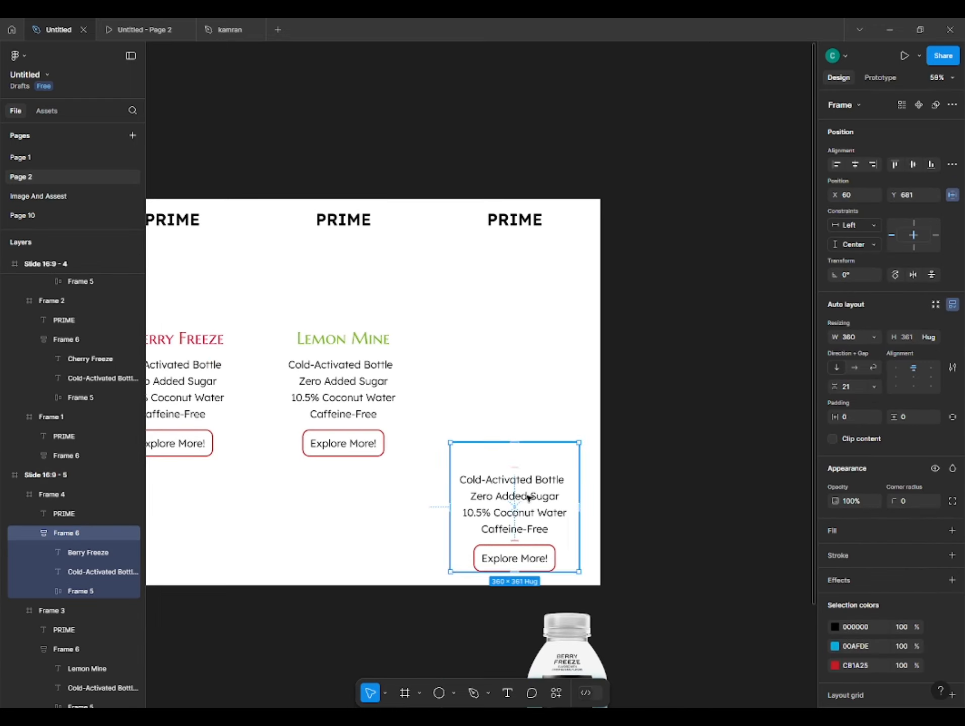
{"action": "left_click_drag", "start_coordinate": [579, 685], "coordinate": [534, 327]}
{"action": "left_click_drag", "start_coordinate": [640, 237], "coordinate": [635, 244]}
{"action": "left_click_drag", "start_coordinate": [527, 331], "coordinate": [526, 329]}
{"action": "left_click", "coordinate": [701, 308]}
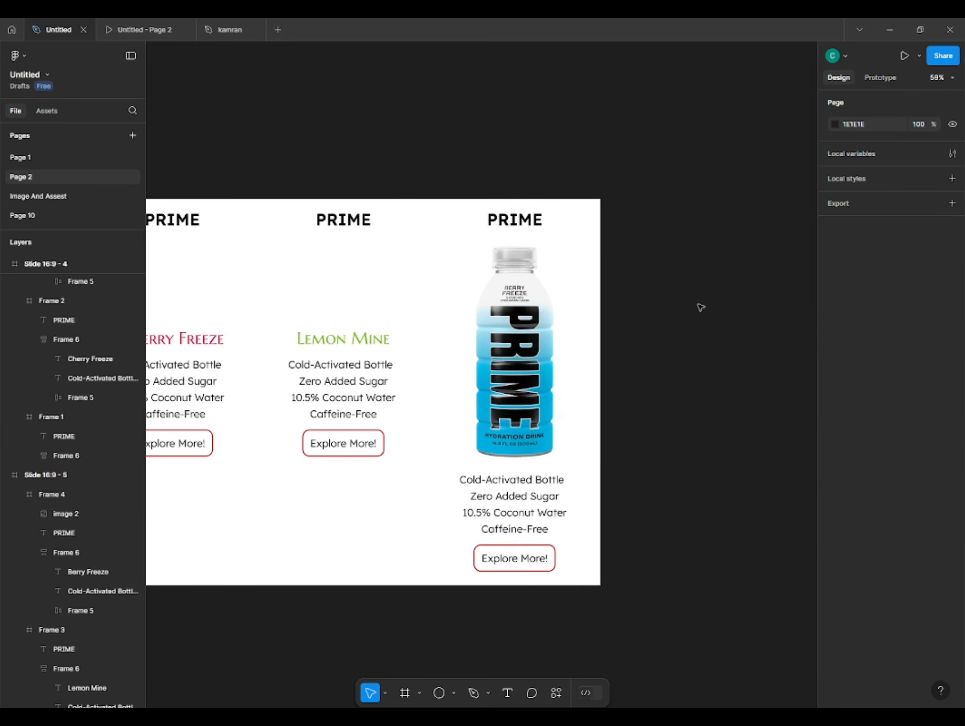
Step: Fill the Berry Freeze frame on Slide 16:9 - 5 with a gradient from 00AFDE to FFFFFF
{"action": "left_click", "coordinate": [564, 393]}
{"action": "left_click", "coordinate": [952, 451]}
{"action": "left_click", "coordinate": [835, 473]}
{"action": "left_click", "coordinate": [761, 652]}
{"action": "left_click", "coordinate": [702, 397]}
{"action": "left_click", "coordinate": [806, 448]}
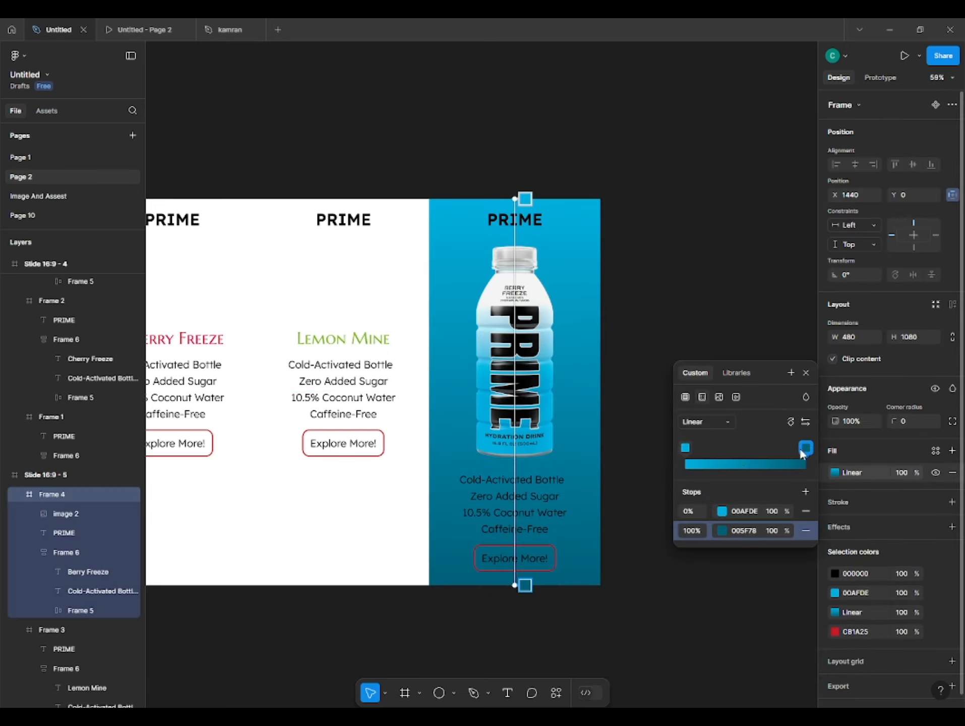
{"action": "left_click", "coordinate": [722, 531]}
{"action": "left_click", "coordinate": [572, 654]}
Step: Switch the Berry Freeze frame's gradient to radial and flip it so white sits in the centre
{"action": "left_click", "coordinate": [707, 422]}
{"action": "left_click", "coordinate": [705, 439]}
{"action": "left_click", "coordinate": [806, 422]}
{"action": "left_click", "coordinate": [806, 373]}
{"action": "left_click_drag", "start_coordinate": [653, 425], "coordinate": [669, 437]}
Step: Recolour the description text, button label and button outline below the blue bottle to white
{"action": "double_click", "coordinate": [544, 520]}
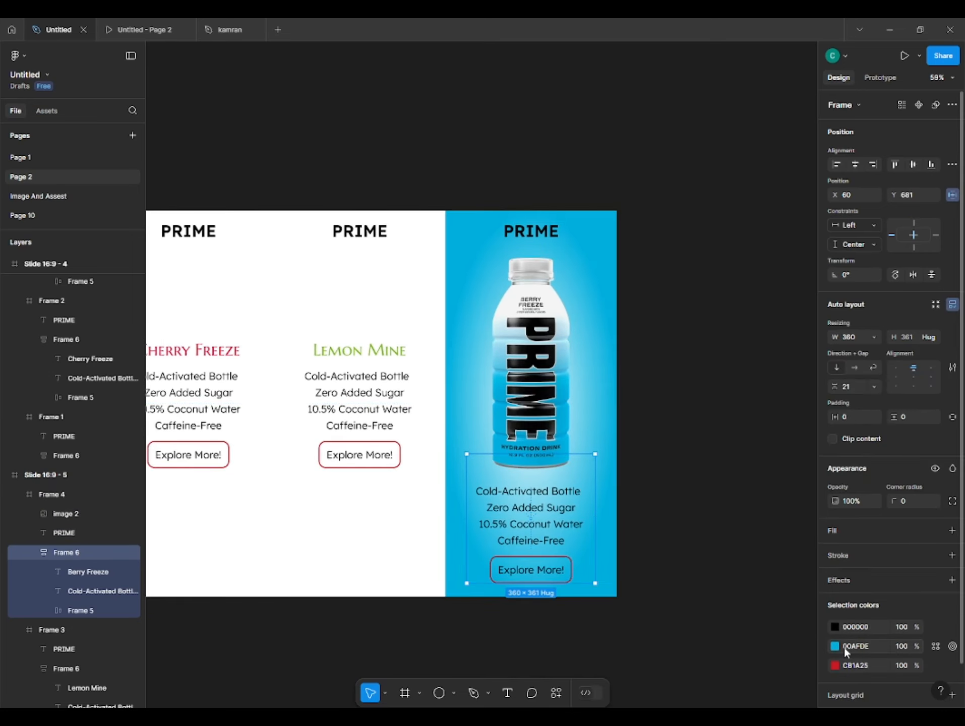
{"action": "left_click", "coordinate": [836, 646]}
{"action": "left_click", "coordinate": [716, 654]}
{"action": "key", "text": "ctrl+z"}
{"action": "left_click", "coordinate": [835, 627]}
{"action": "left_click", "coordinate": [717, 654]}
{"action": "left_click", "coordinate": [702, 655]}
{"action": "left_click", "coordinate": [645, 454]}
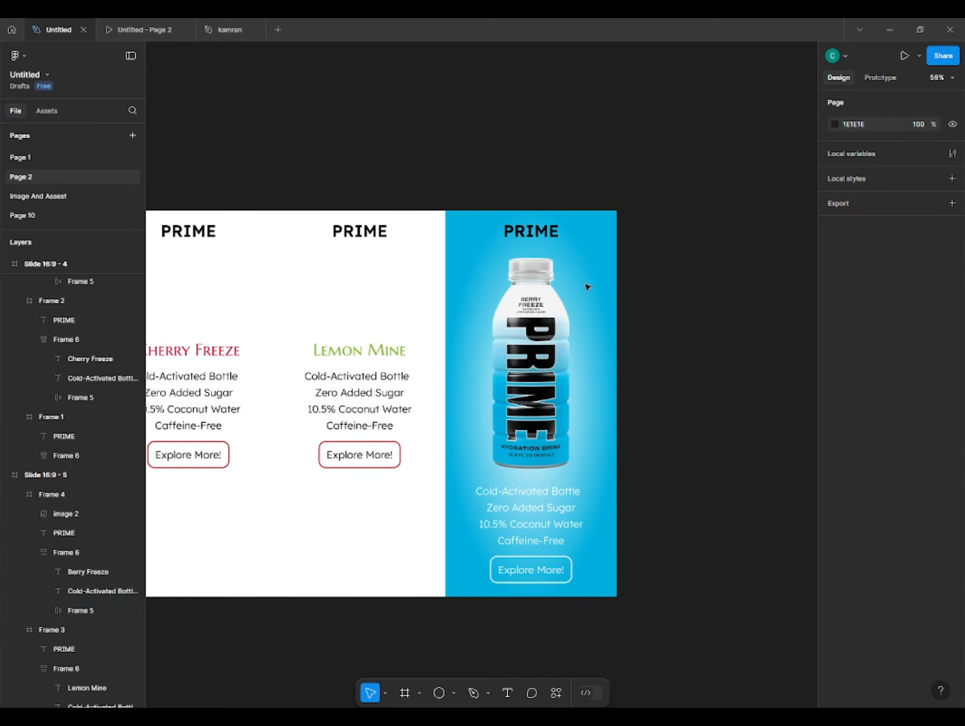
Step: Recolour the PRIME heading above the blue bottle to white
{"action": "double_click", "coordinate": [531, 231]}
{"action": "left_click", "coordinate": [835, 601]}
{"action": "left_click", "coordinate": [702, 654]}
{"action": "left_click", "coordinate": [636, 442]}
Step: Review the row of flavour slides up to Slide 16:9 - 5 for consistent layout and text colours
{"action": "scroll", "coordinate": [635, 442], "scroll_direction": "down", "scroll_amount": 2}
{"action": "scroll", "coordinate": [525, 440], "scroll_direction": "down", "scroll_amount": 1}
{"action": "left_click_drag", "start_coordinate": [526, 440], "coordinate": [606, 432]}
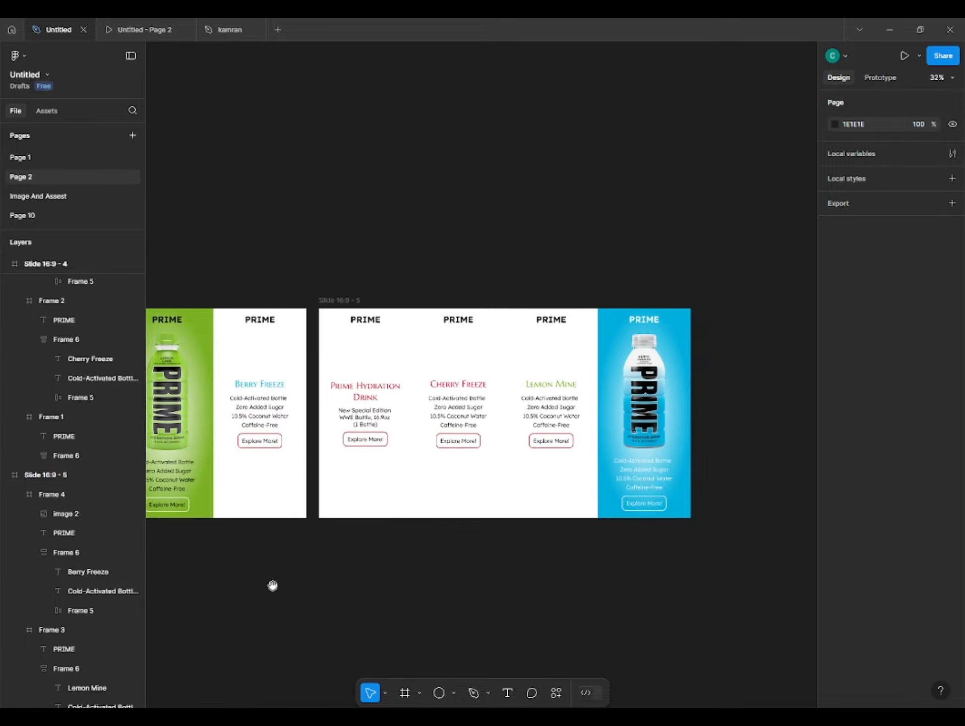
{"action": "left_click_drag", "start_coordinate": [271, 586], "coordinate": [726, 537]}
{"action": "left_click_drag", "start_coordinate": [191, 617], "coordinate": [832, 542]}
{"action": "left_click_drag", "start_coordinate": [160, 531], "coordinate": [212, 550]}
{"action": "left_click_drag", "start_coordinate": [580, 484], "coordinate": [192, 548]}
{"action": "left_click_drag", "start_coordinate": [727, 509], "coordinate": [264, 493]}
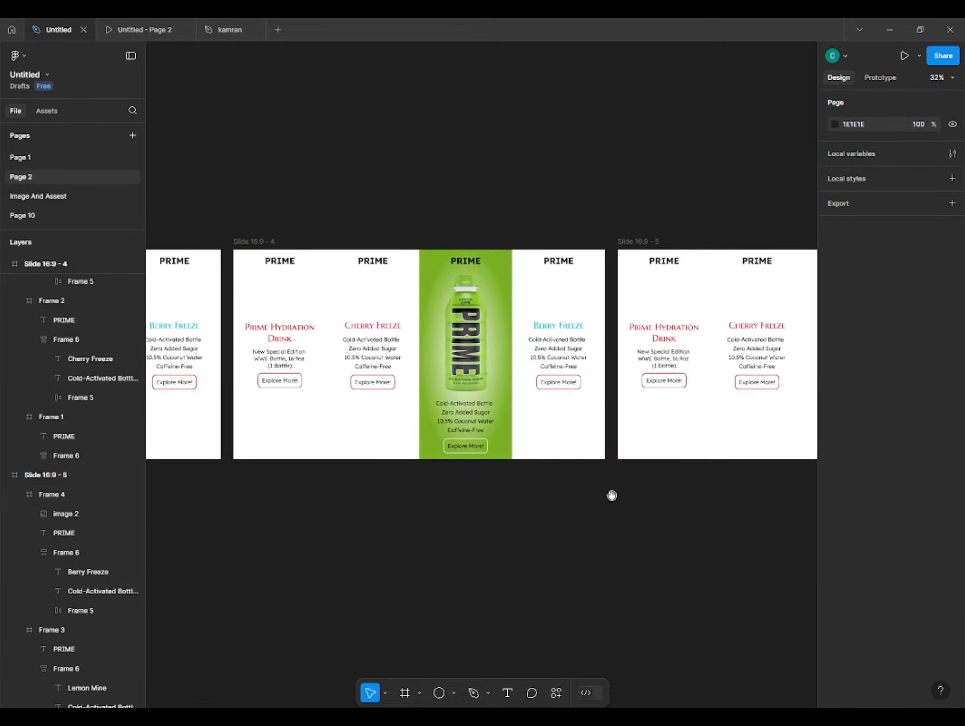
{"action": "left_click_drag", "start_coordinate": [612, 496], "coordinate": [475, 484]}
{"action": "left_click_drag", "start_coordinate": [627, 474], "coordinate": [446, 487]}
{"action": "left_click_drag", "start_coordinate": [383, 538], "coordinate": [573, 502]}
{"action": "scroll", "coordinate": [574, 501], "scroll_direction": "right", "scroll_amount": 5}
{"action": "scroll", "coordinate": [574, 502], "scroll_direction": "up", "scroll_amount": 1}
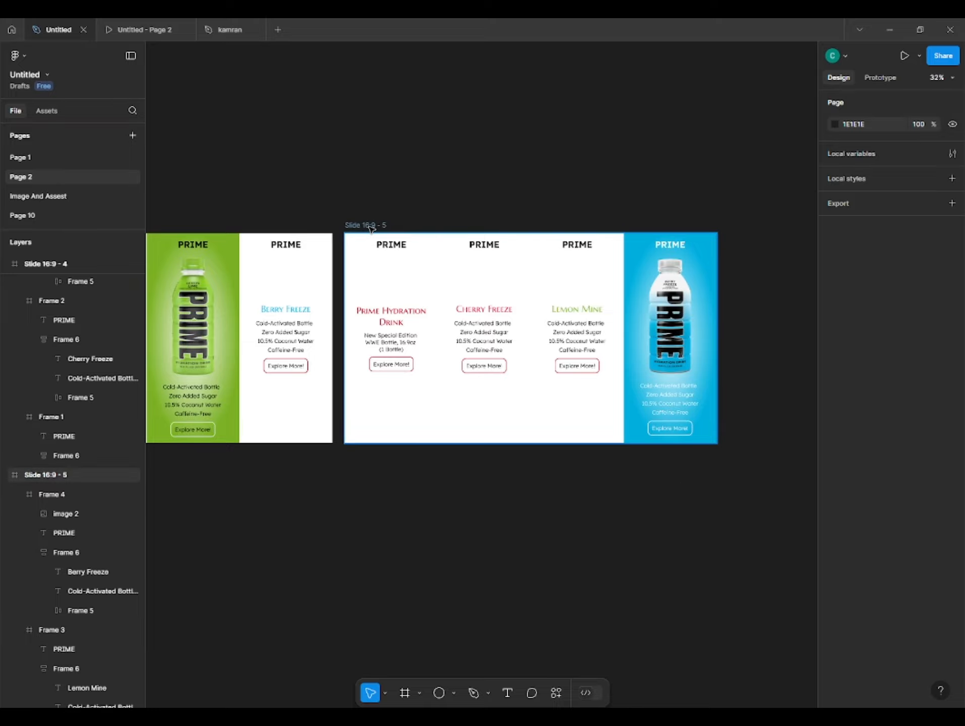
Step: Duplicate Slide 16:9 - 5 and place the copy directly below it
{"action": "left_click_drag", "start_coordinate": [369, 227], "coordinate": [395, 452]}
{"action": "left_click_drag", "start_coordinate": [623, 508], "coordinate": [655, 410]}
{"action": "scroll", "coordinate": [694, 364], "scroll_direction": "down", "scroll_amount": 4}
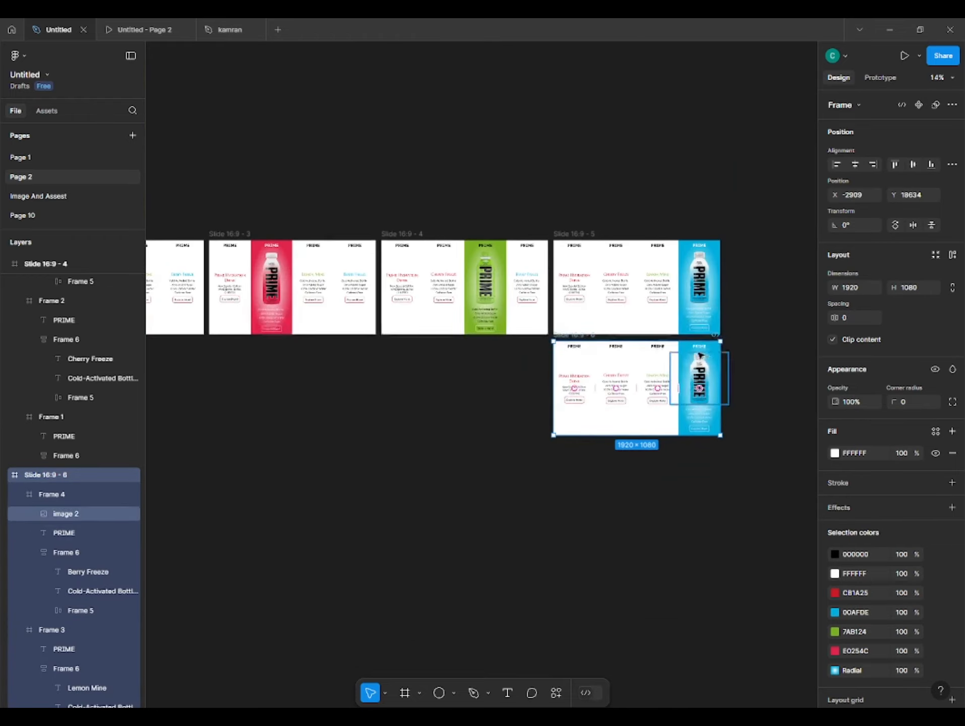
{"action": "left_click", "coordinate": [298, 387]}
Step: Rotate the PRIME heading in the red frame of Slide 16:9 - 2 to -90° and enlarge it to size 270, centred behind the bottle
{"action": "scroll", "coordinate": [294, 390], "scroll_direction": "left", "scroll_amount": 5}
{"action": "scroll", "coordinate": [515, 393], "scroll_direction": "up", "scroll_amount": 3}
{"action": "left_click_drag", "start_coordinate": [515, 393], "coordinate": [342, 444]}
{"action": "scroll", "coordinate": [503, 183], "scroll_direction": "up", "scroll_amount": 4}
{"action": "left_click", "coordinate": [638, 194], "text": "ctrl"}
{"action": "left_click_drag", "start_coordinate": [673, 181], "coordinate": [554, 202]}
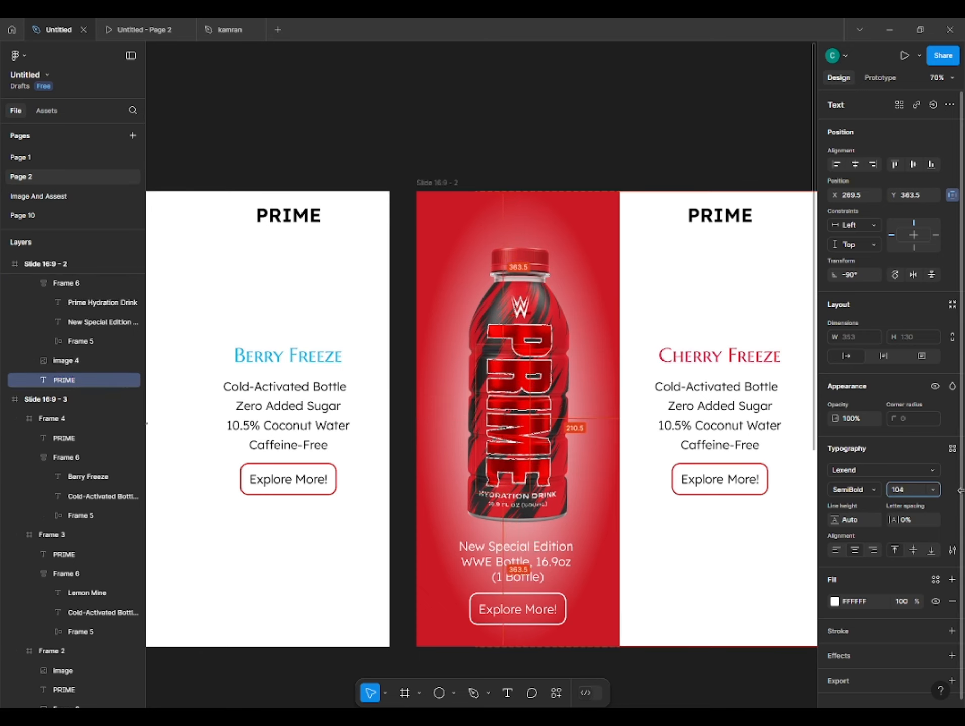
{"action": "left_click_drag", "start_coordinate": [961, 491], "coordinate": [198, 442]}
{"action": "left_click_drag", "start_coordinate": [443, 427], "coordinate": [507, 429]}
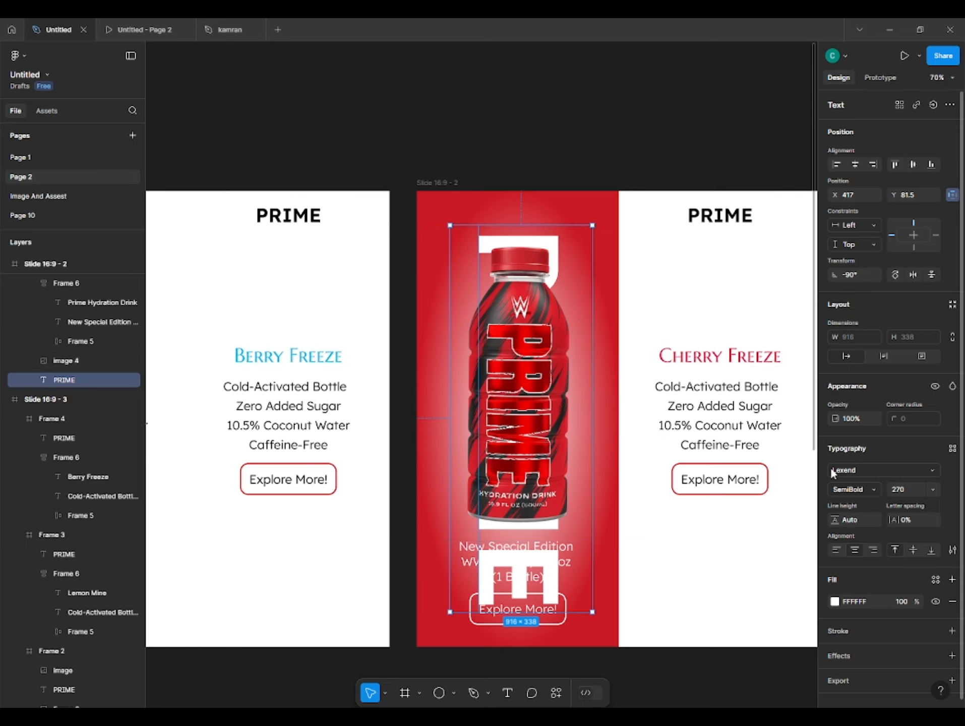
Step: Set the red frame's vertical PRIME text to 38% opacity and size 317, centred horizontally in the frame
{"action": "key", "text": "4"}
{"action": "key", "text": "2"}
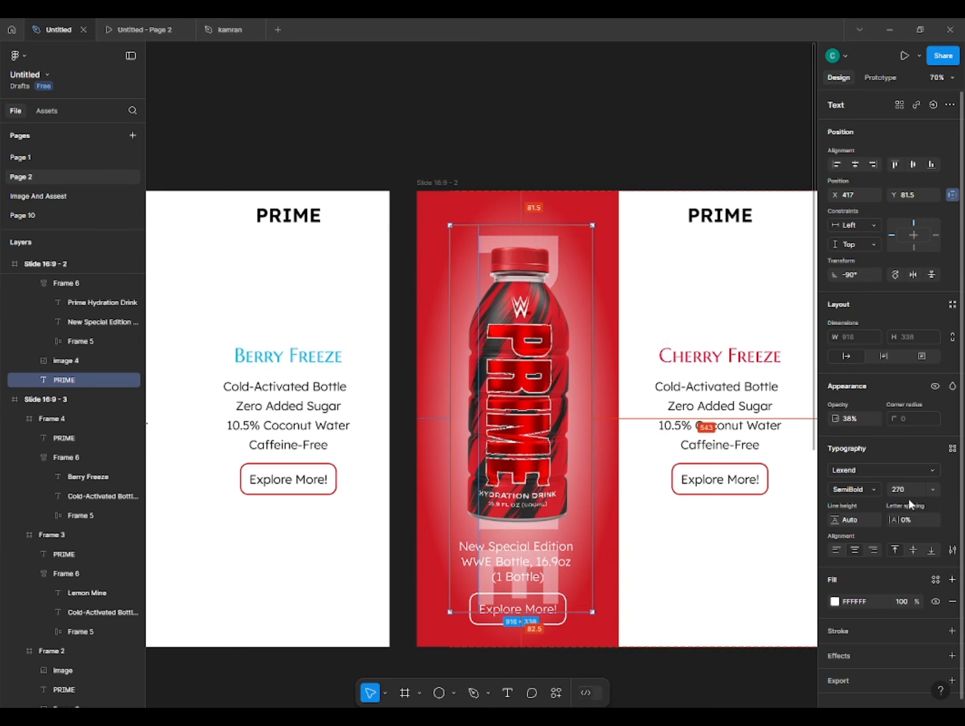
{"action": "left_click_drag", "start_coordinate": [891, 490], "coordinate": [949, 476]}
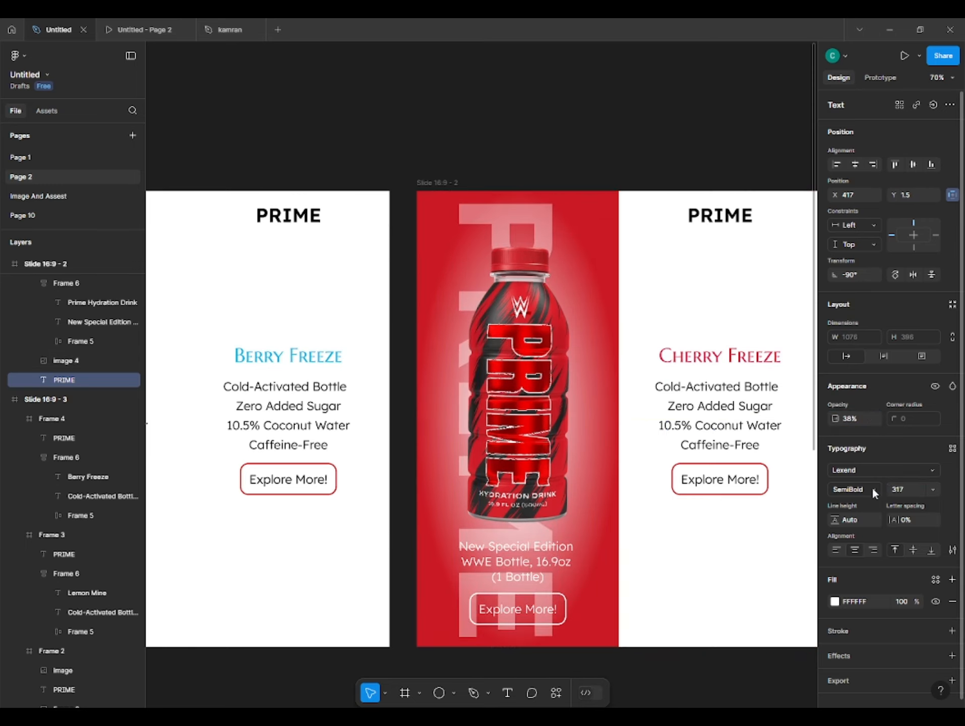
{"action": "left_click", "coordinate": [854, 164]}
{"action": "left_click", "coordinate": [508, 153]}
Step: Move the PRIME heading in the cherry frame of Slide 16:9 - 3 down behind the bottle and rotate it to -90°
{"action": "scroll", "coordinate": [509, 153], "scroll_direction": "down", "scroll_amount": 2}
{"action": "left_click_drag", "start_coordinate": [657, 149], "coordinate": [263, 186]}
{"action": "left_click_drag", "start_coordinate": [713, 121], "coordinate": [467, 129]}
{"action": "left_click", "coordinate": [472, 284]}
{"action": "left_click_drag", "start_coordinate": [473, 285], "coordinate": [488, 232]}
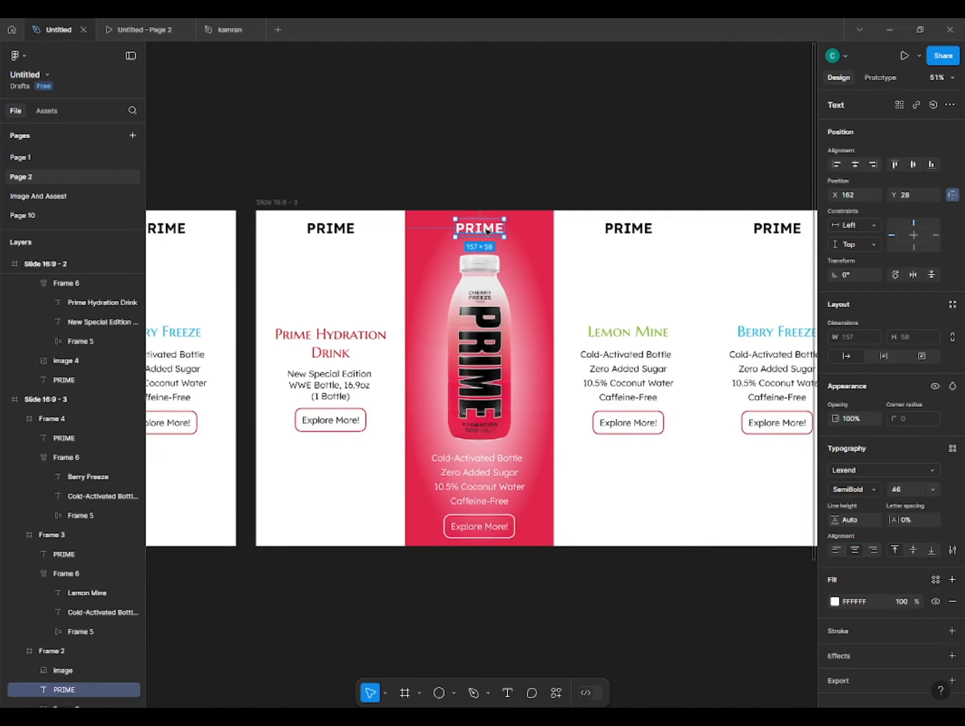
{"action": "left_click", "coordinate": [846, 271]}
{"action": "type", "text": "-90"}
{"action": "key", "text": "Return"}
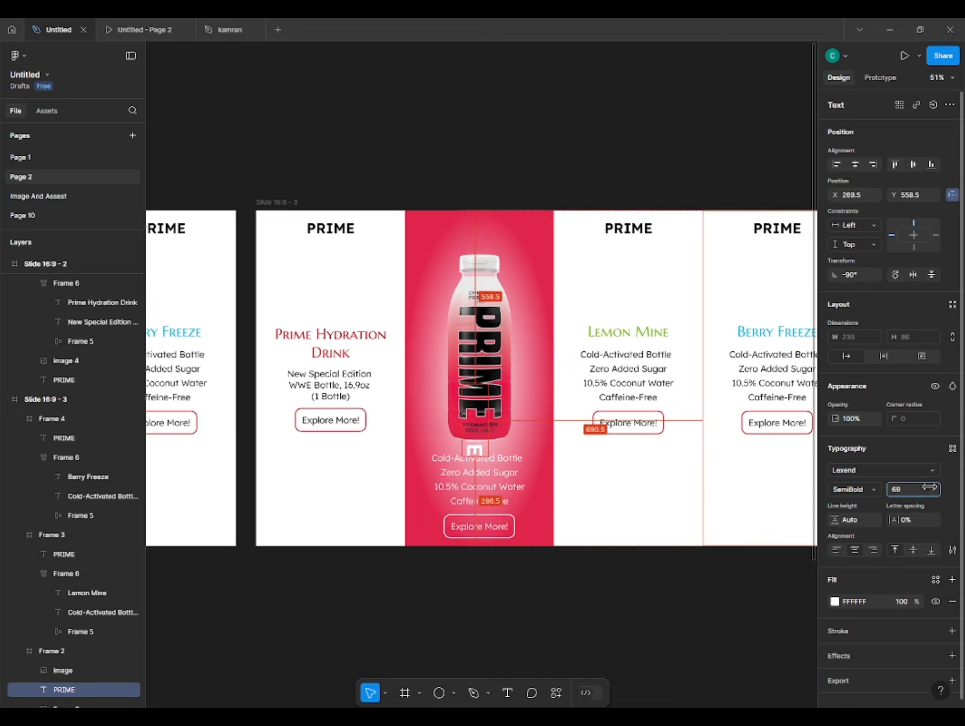
Step: Enlarge the cherry frame's vertical PRIME text to size 322, centred behind the bottle at 29% opacity
{"action": "left_click_drag", "start_coordinate": [929, 487], "coordinate": [714, 531]}
{"action": "left_click_drag", "start_coordinate": [437, 348], "coordinate": [489, 317]}
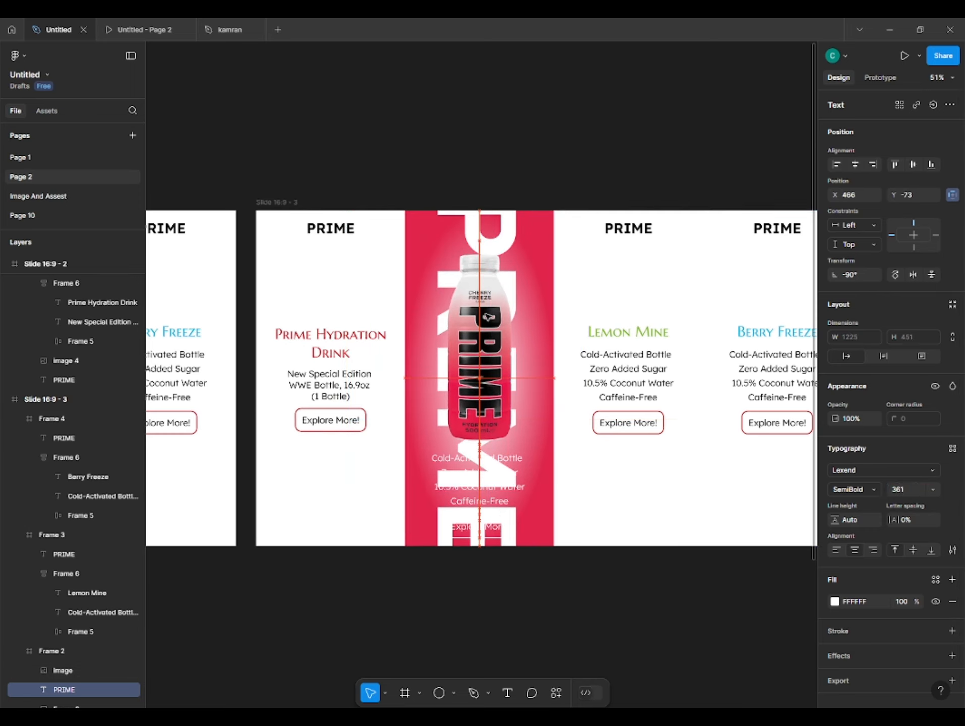
{"action": "left_click_drag", "start_coordinate": [875, 489], "coordinate": [864, 490]}
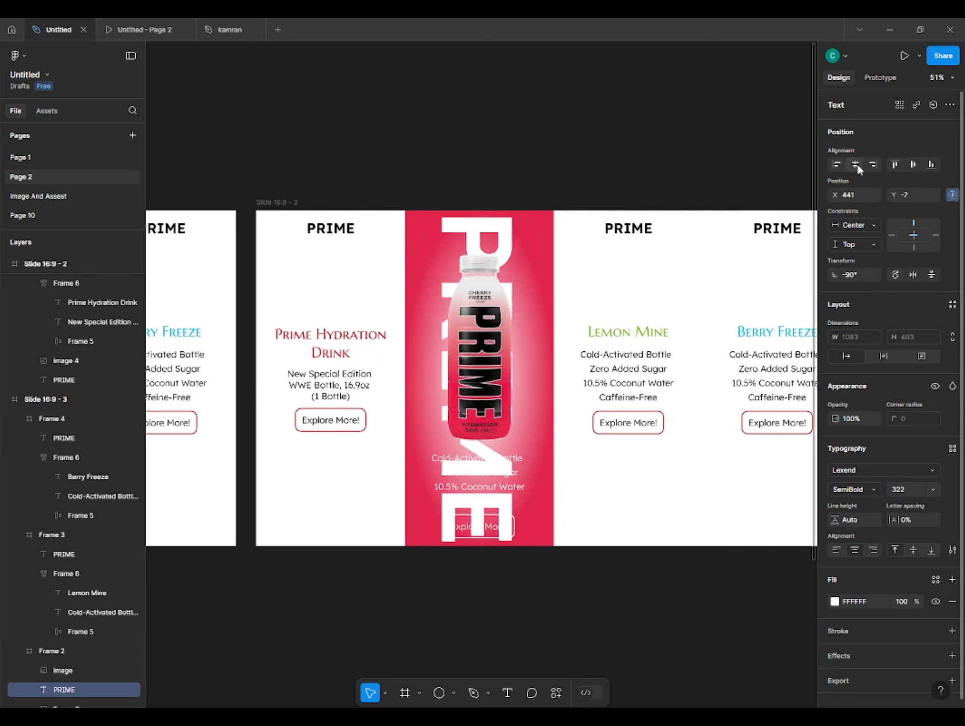
{"action": "left_click_drag", "start_coordinate": [845, 413], "coordinate": [844, 424]}
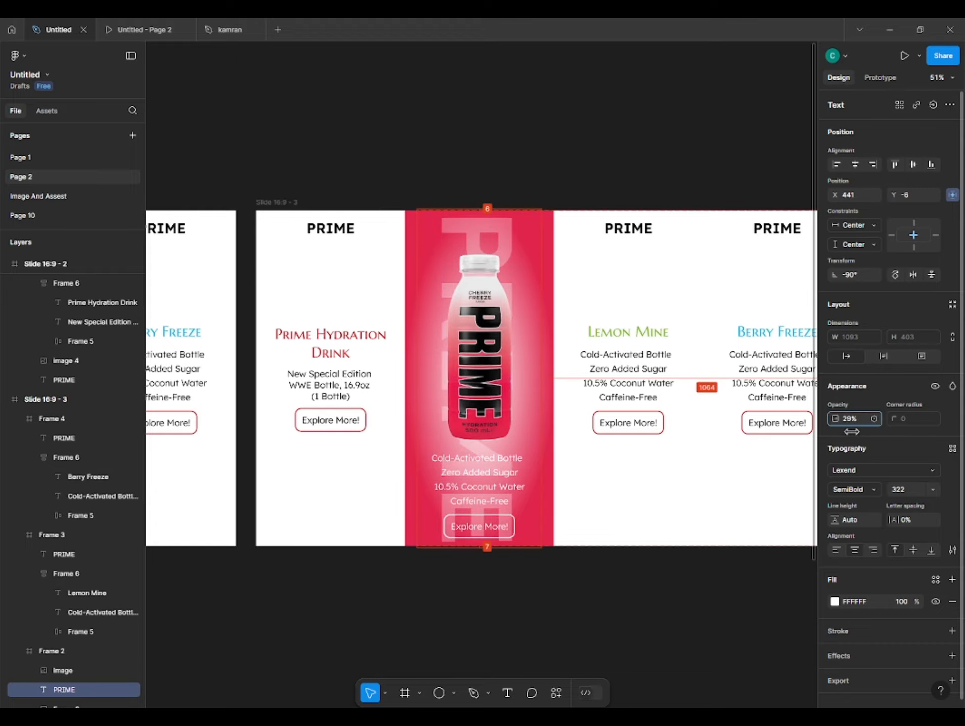
{"action": "left_click", "coordinate": [448, 612]}
Step: Move the PRIME heading in the green frame of Slide 16:9 - 4 behind the bottle to Y 511 and rotate it to -90°
{"action": "left_click_drag", "start_coordinate": [349, 645], "coordinate": [479, 614]}
{"action": "left_click_drag", "start_coordinate": [728, 594], "coordinate": [227, 619]}
{"action": "left_click_drag", "start_coordinate": [786, 555], "coordinate": [397, 565]}
{"action": "double_click", "coordinate": [460, 231]}
{"action": "left_click_drag", "start_coordinate": [461, 230], "coordinate": [457, 261]}
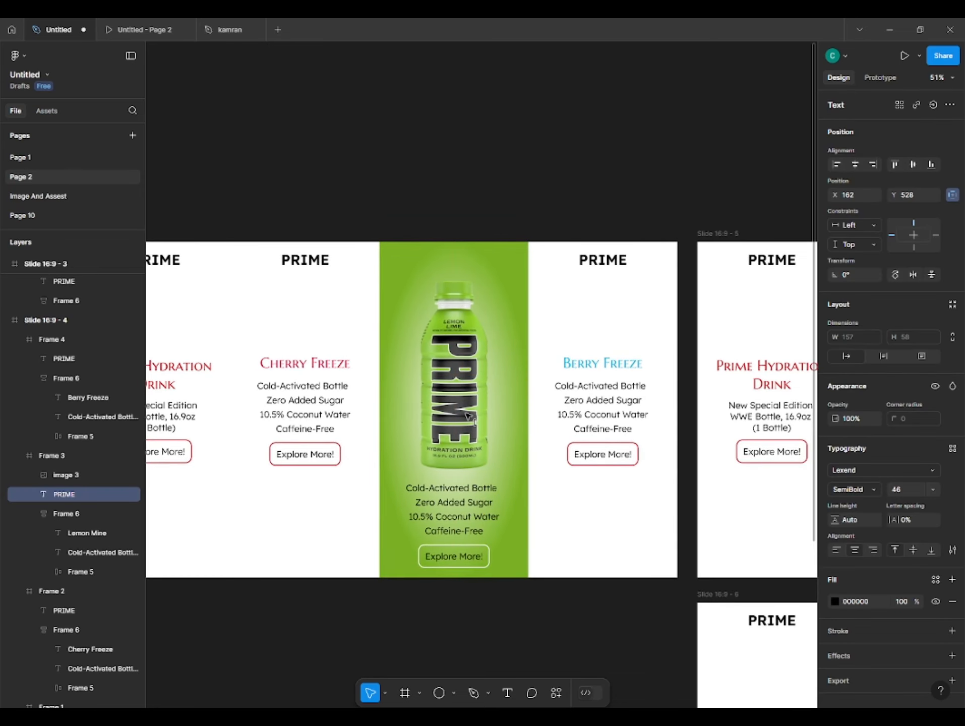
{"action": "left_click_drag", "start_coordinate": [488, 400], "coordinate": [489, 407]}
{"action": "key", "text": "ctrl+z"}
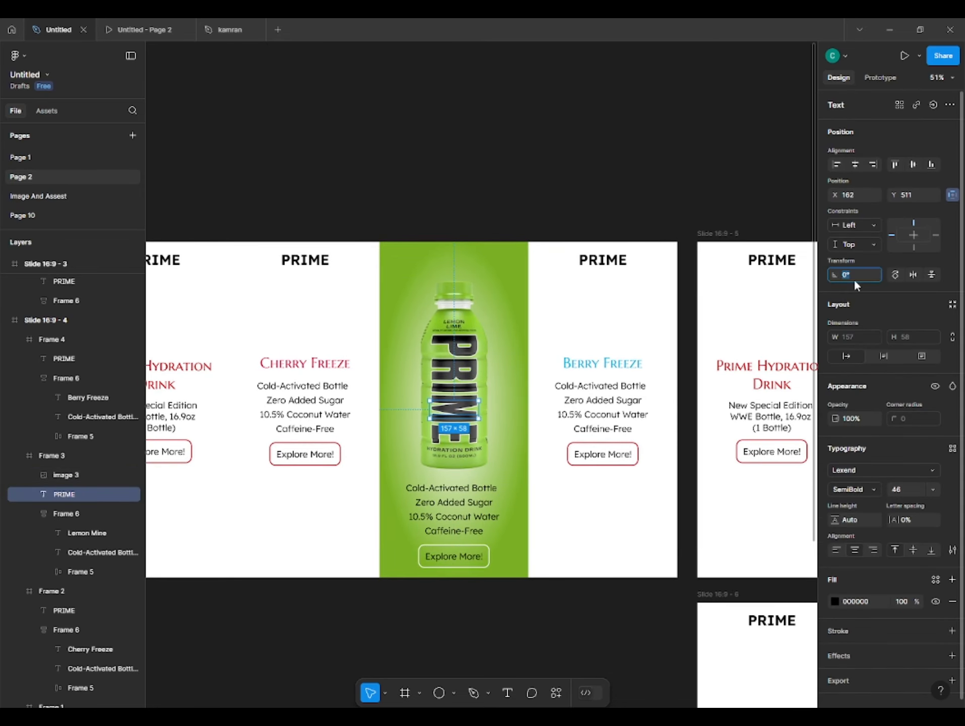
{"action": "type", "text": "-90"}
{"action": "key", "text": "Return"}
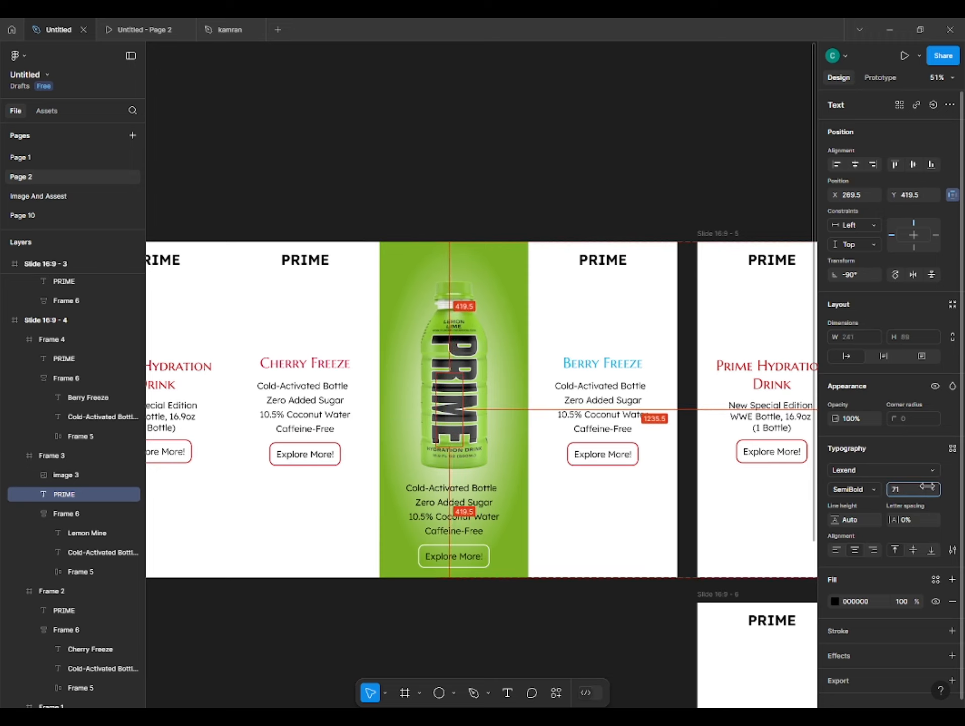
Step: Enlarge the green frame's vertical PRIME text to size 312, centred horizontally at 30% opacity
{"action": "mouse_move", "coordinate": [927, 487]}
{"action": "left_mouse_down"}
{"action": "mouse_move", "coordinate": [163, 422]}
{"action": "mouse_move", "coordinate": [380, 626]}
{"action": "mouse_move", "coordinate": [191, 406]}
{"action": "mouse_move", "coordinate": [555, 454]}
{"action": "mouse_move", "coordinate": [941, 487]}
{"action": "left_mouse_up"}
{"action": "left_click", "coordinate": [856, 165]}
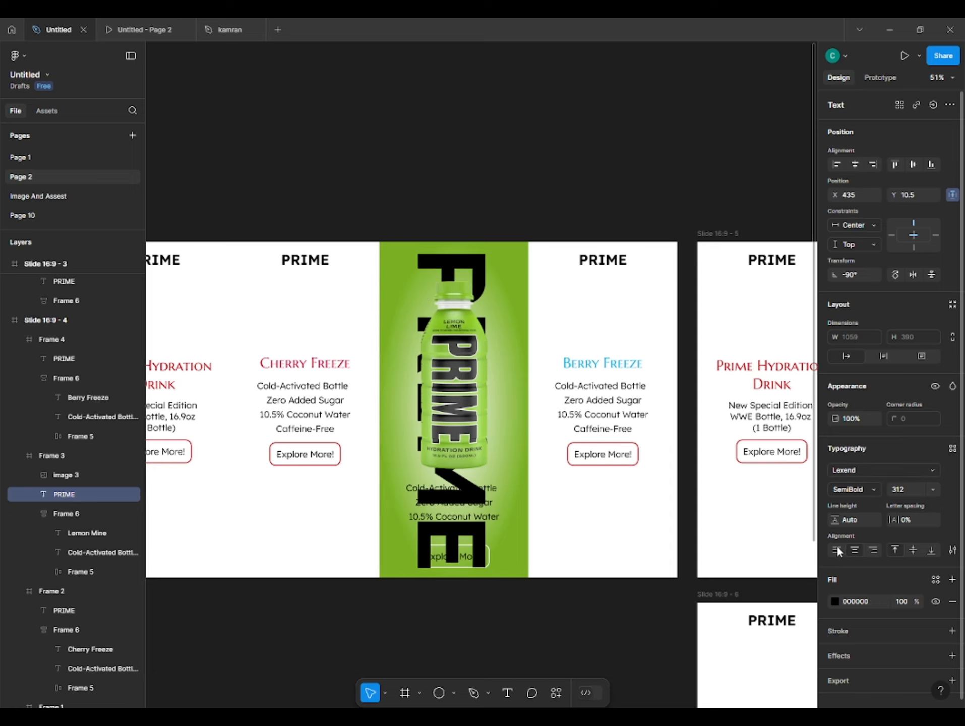
{"action": "left_click", "coordinate": [836, 601]}
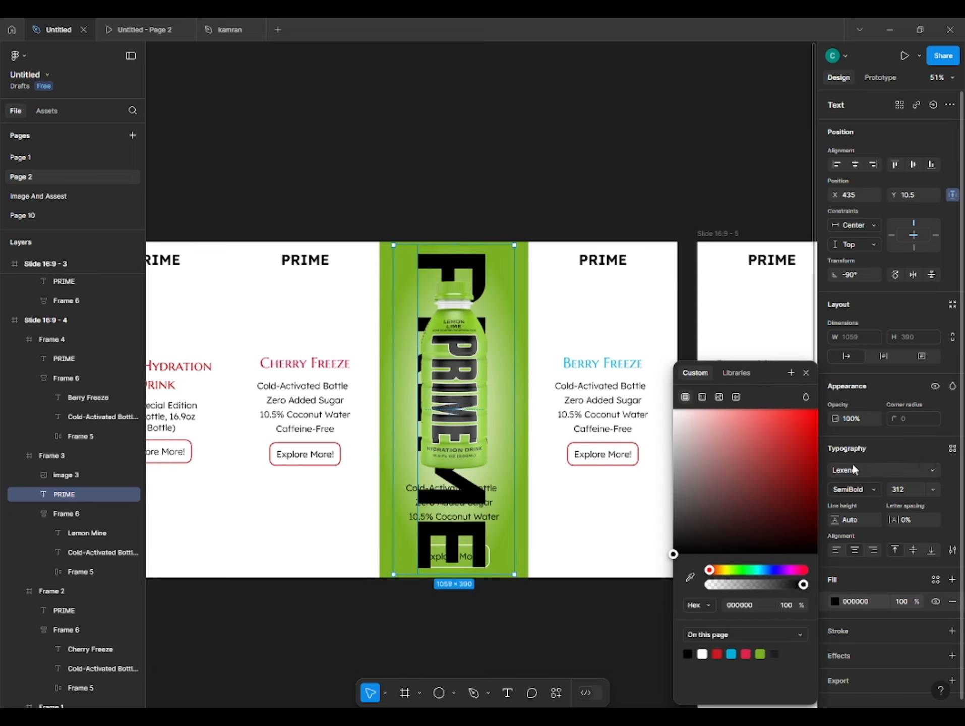
{"action": "type", "text": "30"}
{"action": "key", "text": "Return"}
{"action": "left_click", "coordinate": [373, 628]}
Step: Move the PRIME heading in the blue frame of Slide 16:9 - 5 behind the bottle to Y 494 and rotate it to -90°
{"action": "scroll", "coordinate": [353, 630], "scroll_direction": "down", "scroll_amount": 3}
{"action": "left_click_drag", "start_coordinate": [348, 631], "coordinate": [190, 604]}
{"action": "scroll", "coordinate": [612, 378], "scroll_direction": "up", "scroll_amount": 6}
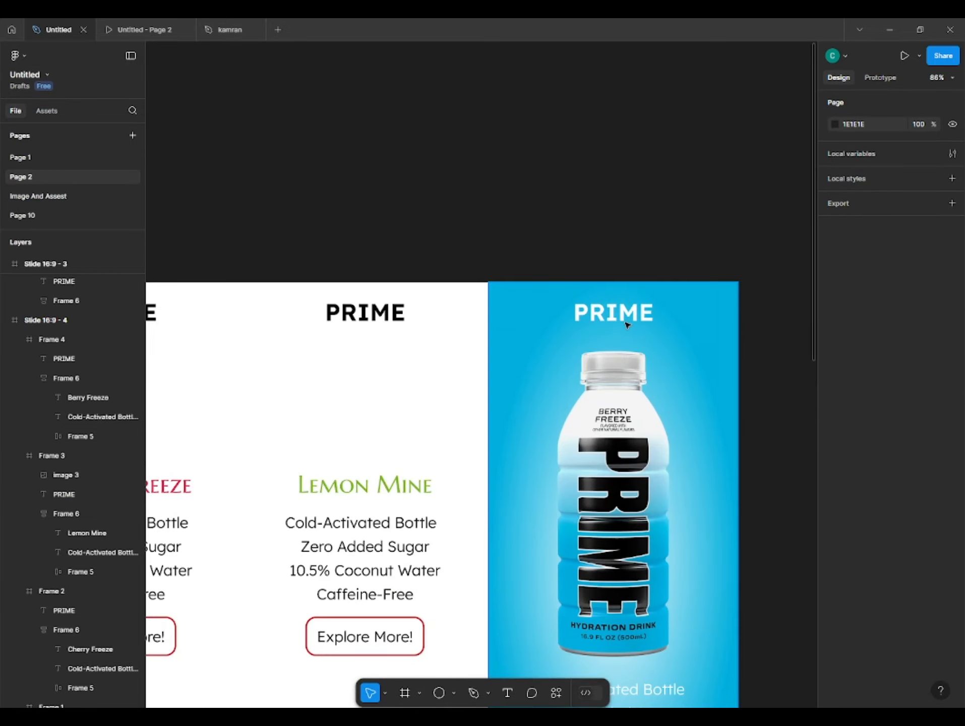
{"action": "double_click", "coordinate": [629, 322]}
{"action": "left_click_drag", "start_coordinate": [649, 552], "coordinate": [649, 553]}
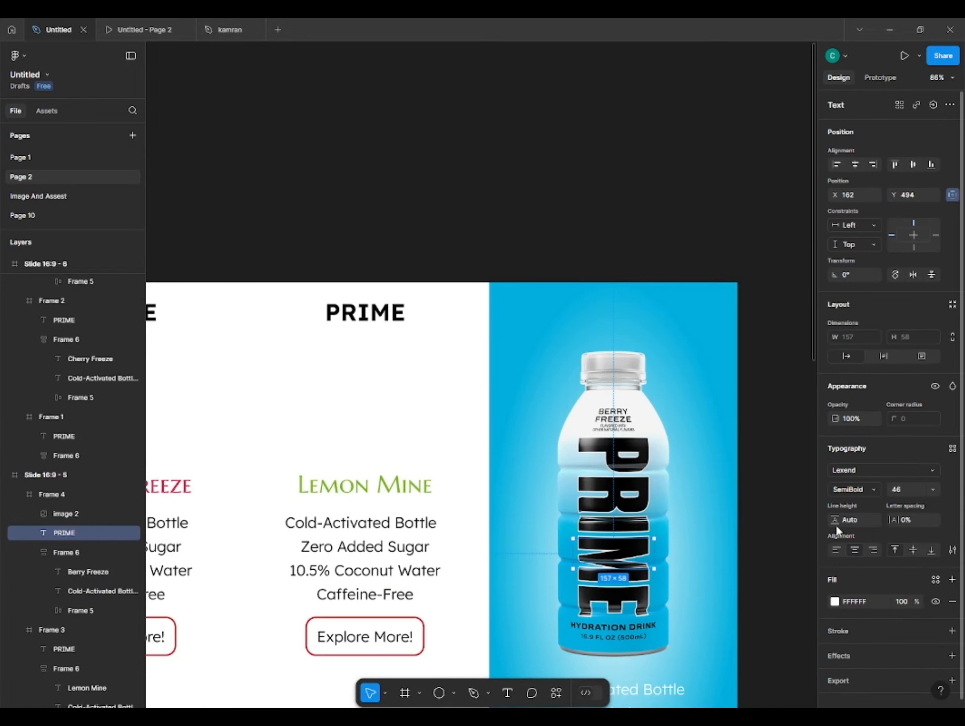
{"action": "type", "text": "-90"}
{"action": "key", "text": "Return"}
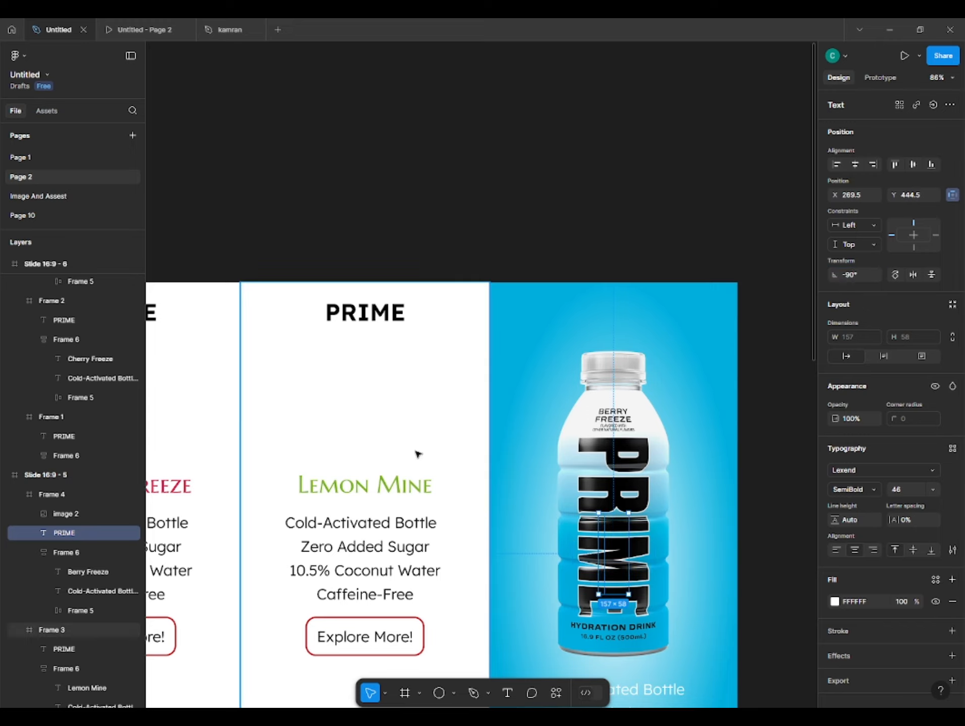
Step: Enlarge the blue frame's vertical PRIME text to size 306, centred behind the bottle at 29% opacity
{"action": "left_click_drag", "start_coordinate": [897, 490], "coordinate": [953, 476]}
{"action": "scroll", "coordinate": [581, 374], "scroll_direction": "down", "scroll_amount": 3}
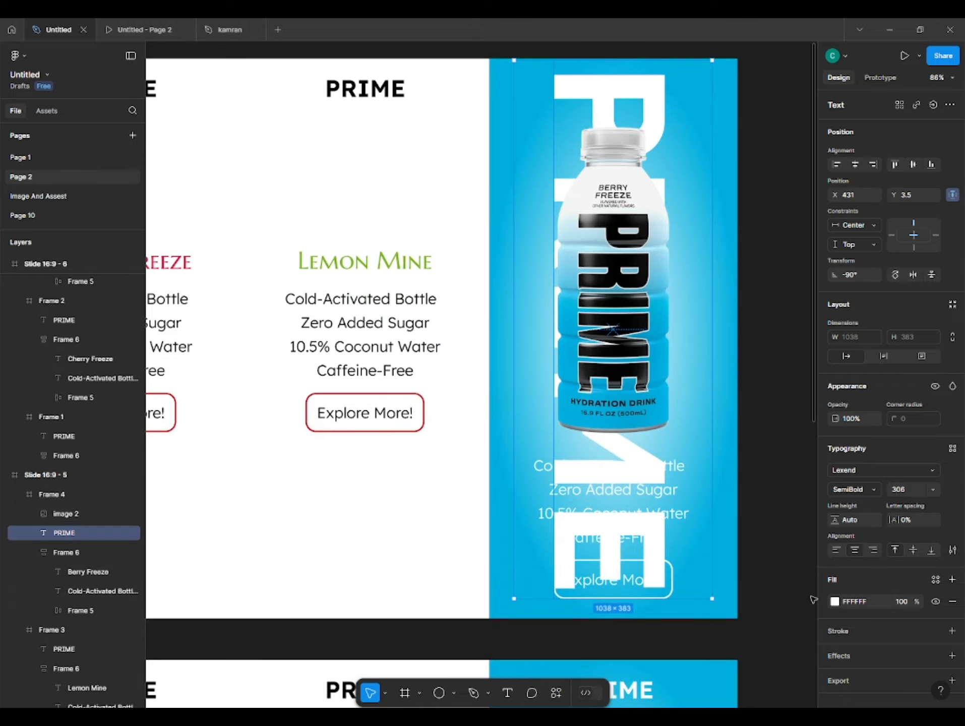
{"action": "left_click_drag", "start_coordinate": [835, 421], "coordinate": [731, 449]}
Step: Set the opacity of the red frame's vertical PRIME text in Slide 16:9 - 2 to 29%
{"action": "scroll", "coordinate": [673, 468], "scroll_direction": "down", "scroll_amount": 3}
{"action": "left_click_drag", "start_coordinate": [299, 545], "coordinate": [539, 493]}
{"action": "scroll", "coordinate": [539, 493], "scroll_direction": "down", "scroll_amount": 4}
{"action": "left_click_drag", "start_coordinate": [200, 617], "coordinate": [850, 617]}
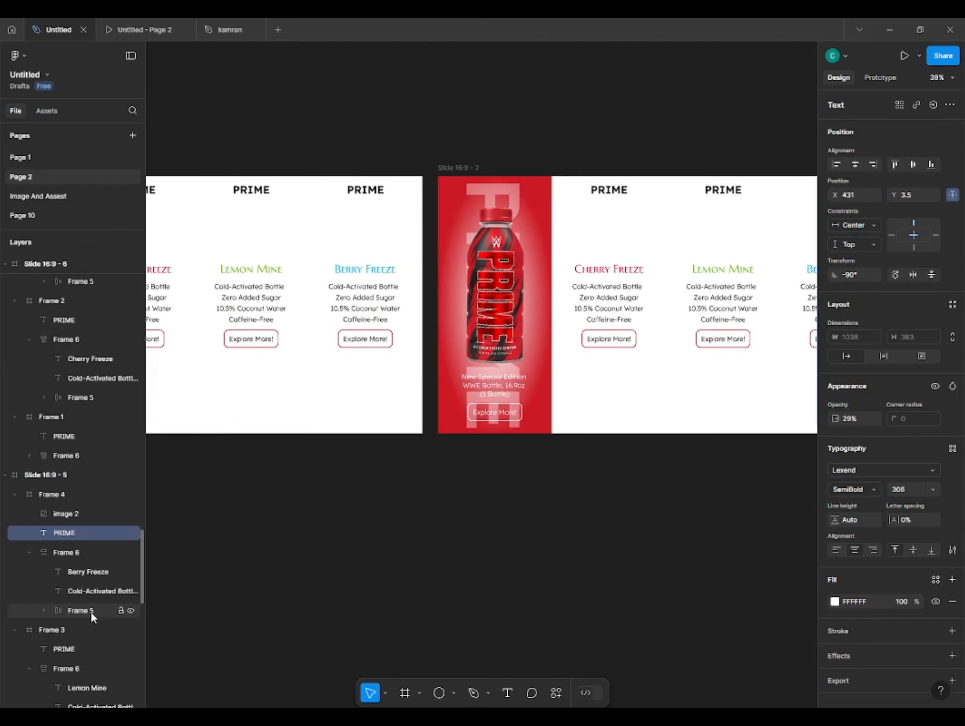
{"action": "left_click", "coordinate": [454, 244]}
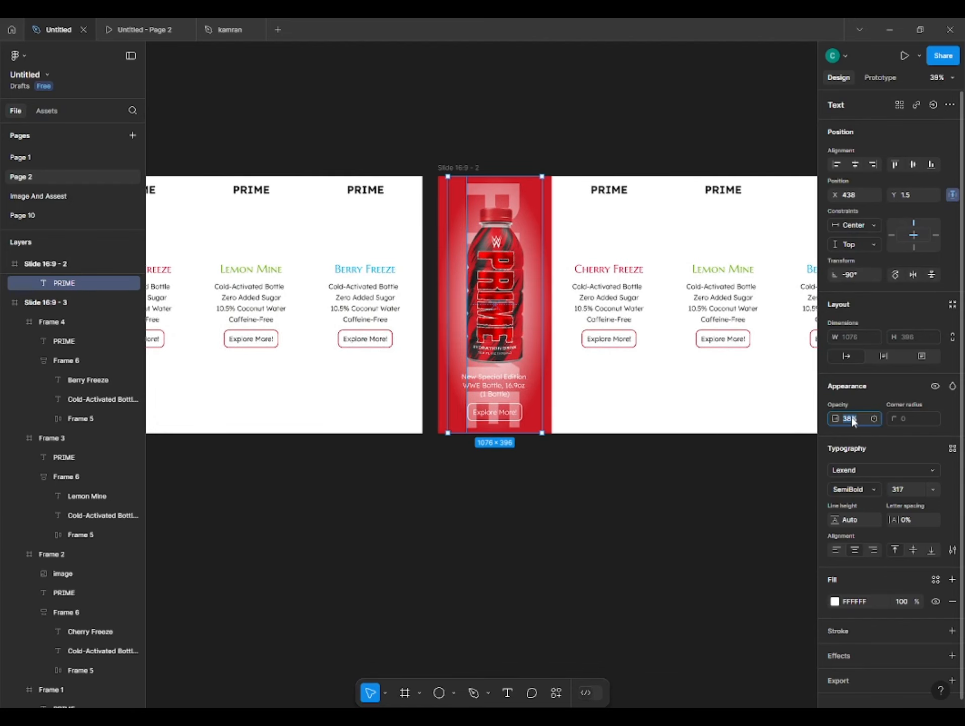
{"action": "type", "text": "29"}
{"action": "key", "text": "Return"}
{"action": "left_click", "coordinate": [599, 519]}
Step: Delete the old Slide 16:9 - 6 and place a duplicate of Slide 16:9 - 5 directly below the original
{"action": "scroll", "coordinate": [573, 536], "scroll_direction": "down", "scroll_amount": 3}
{"action": "scroll", "coordinate": [538, 552], "scroll_direction": "down", "scroll_amount": 3}
{"action": "left_click_drag", "start_coordinate": [539, 552], "coordinate": [330, 412]}
{"action": "left_click_drag", "start_coordinate": [722, 383], "coordinate": [426, 392]}
{"action": "scroll", "coordinate": [425, 393], "scroll_direction": "up", "scroll_amount": 3}
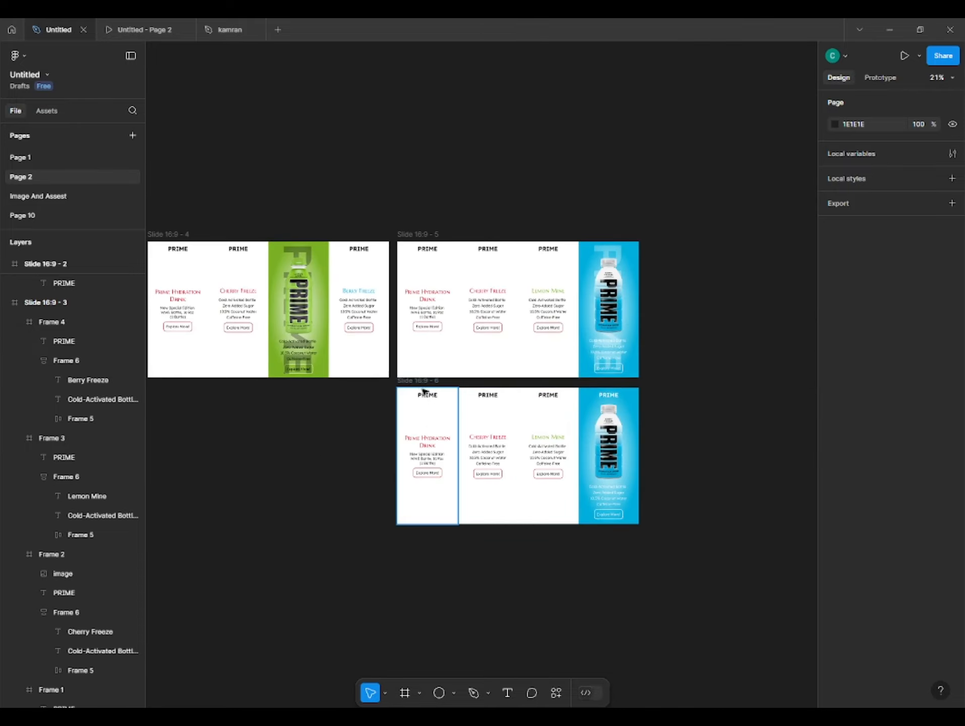
{"action": "left_click", "coordinate": [417, 380]}
{"action": "key", "text": "Delete"}
{"action": "left_click_drag", "start_coordinate": [421, 239], "coordinate": [415, 388]}
{"action": "left_click", "coordinate": [376, 452]}
Step: Widen the blue frame in Slide 16:9 - 6 leftward to cover the whole 1920 × 1080 slide
{"action": "scroll", "coordinate": [602, 402], "scroll_direction": "up", "scroll_amount": 3}
{"action": "left_click", "coordinate": [602, 402]}
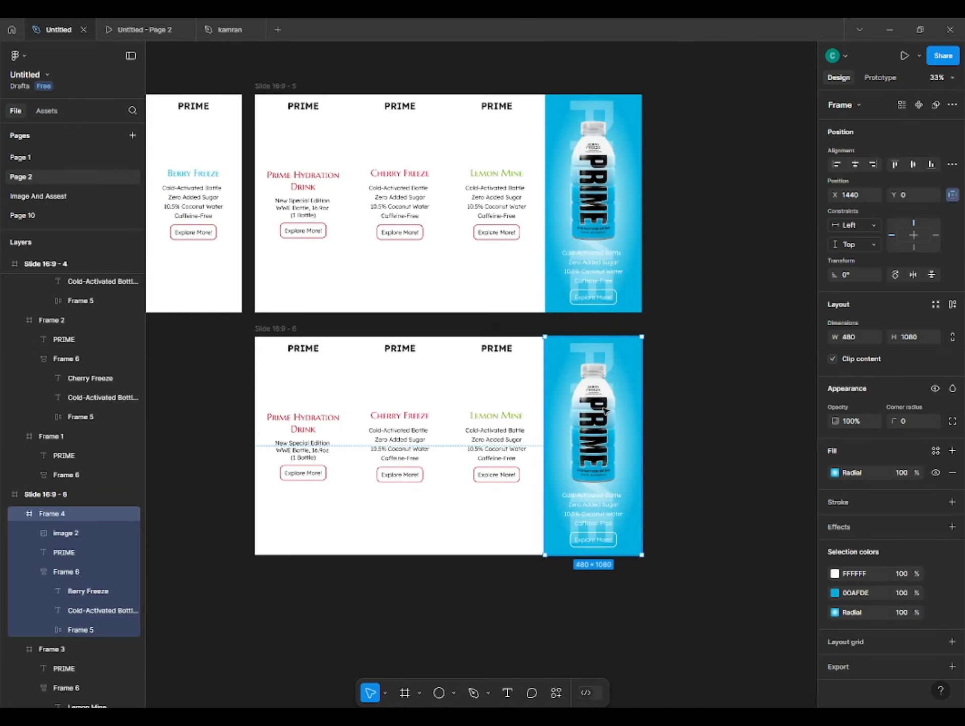
{"action": "left_click_drag", "start_coordinate": [543, 476], "coordinate": [251, 485]}
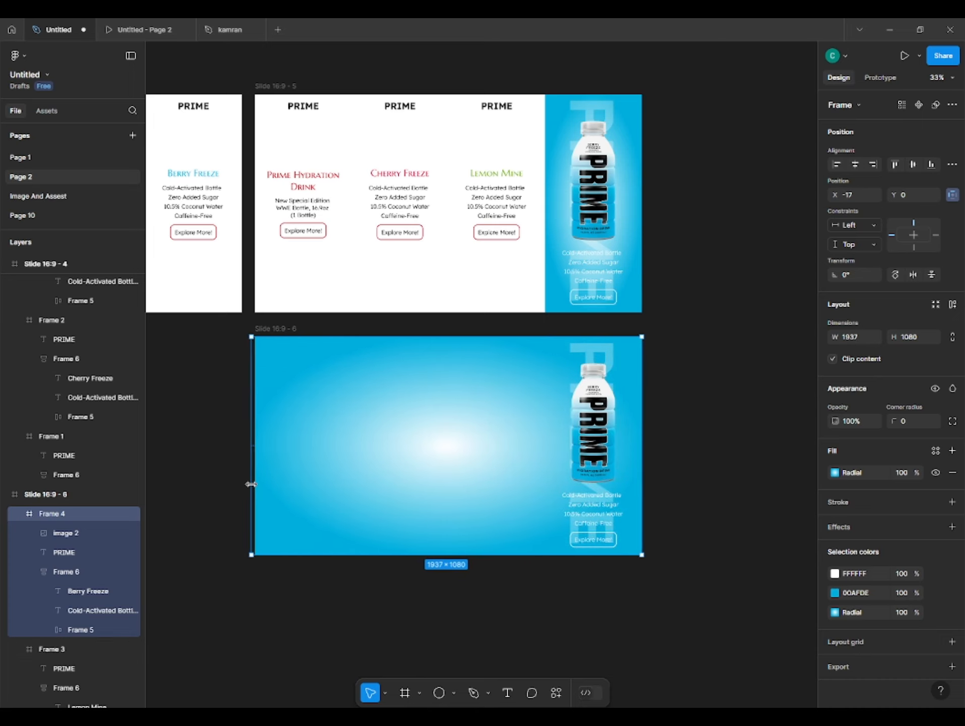
{"action": "left_click", "coordinate": [241, 490]}
Step: Move the vertical PRIME text in Slide 16:9 - 6 to the slide's centre and set its rotation to 0°
{"action": "left_click_drag", "start_coordinate": [635, 362], "coordinate": [471, 407]}
{"action": "left_click", "coordinate": [612, 374], "text": "ctrl"}
{"action": "double_click", "coordinate": [611, 374]}
{"action": "left_click", "coordinate": [800, 366]}
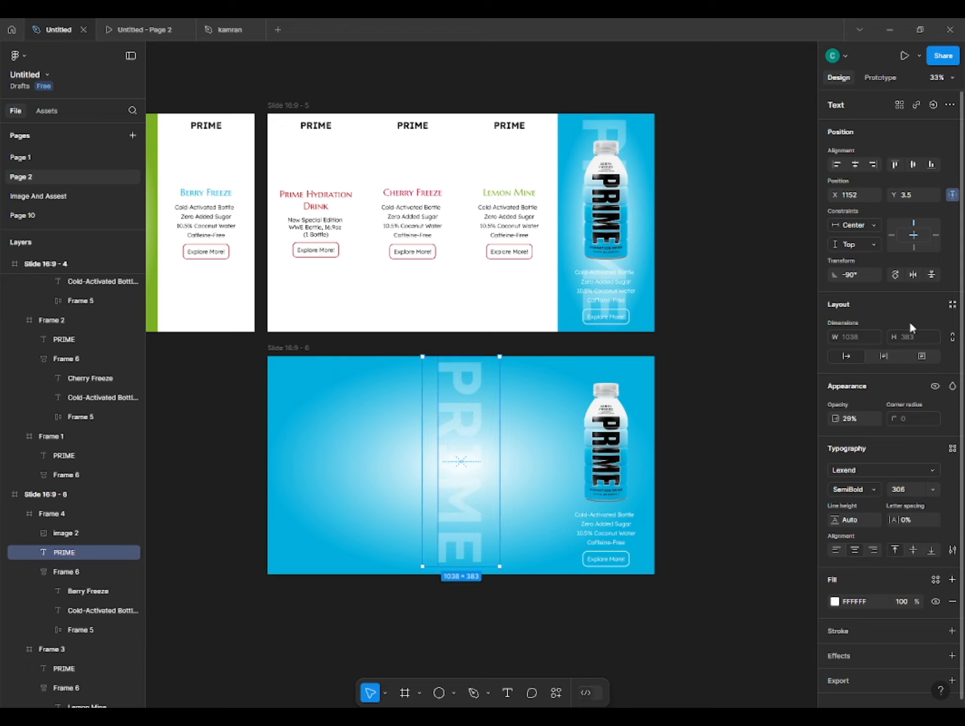
{"action": "type", "text": "0"}
{"action": "key", "text": "Return"}
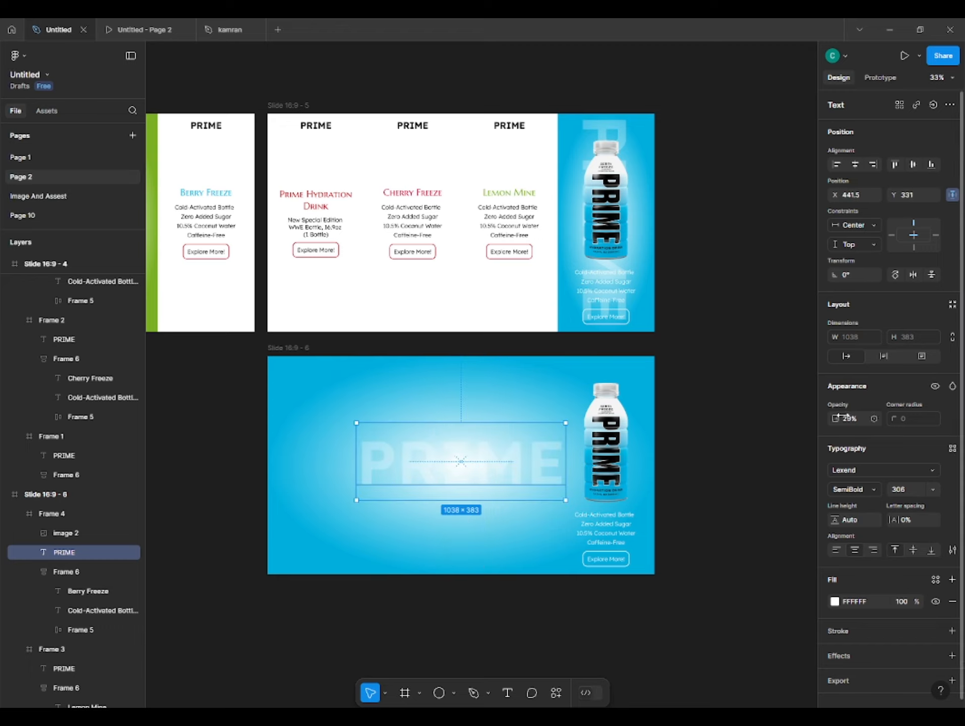
Step: Set the horizontal PRIME text to 100% opacity and size 499, centred on the slide
{"action": "left_click_drag", "start_coordinate": [843, 416], "coordinate": [81, 389]}
{"action": "left_click", "coordinate": [899, 489]}
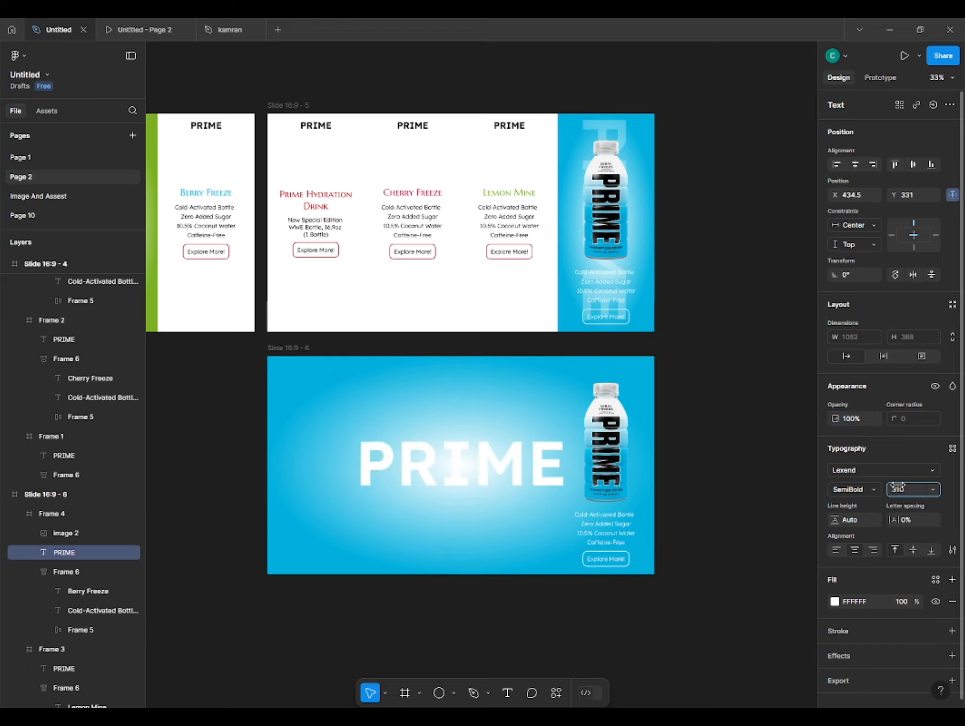
{"action": "type", "text": "499"}
{"action": "key", "text": "Return"}
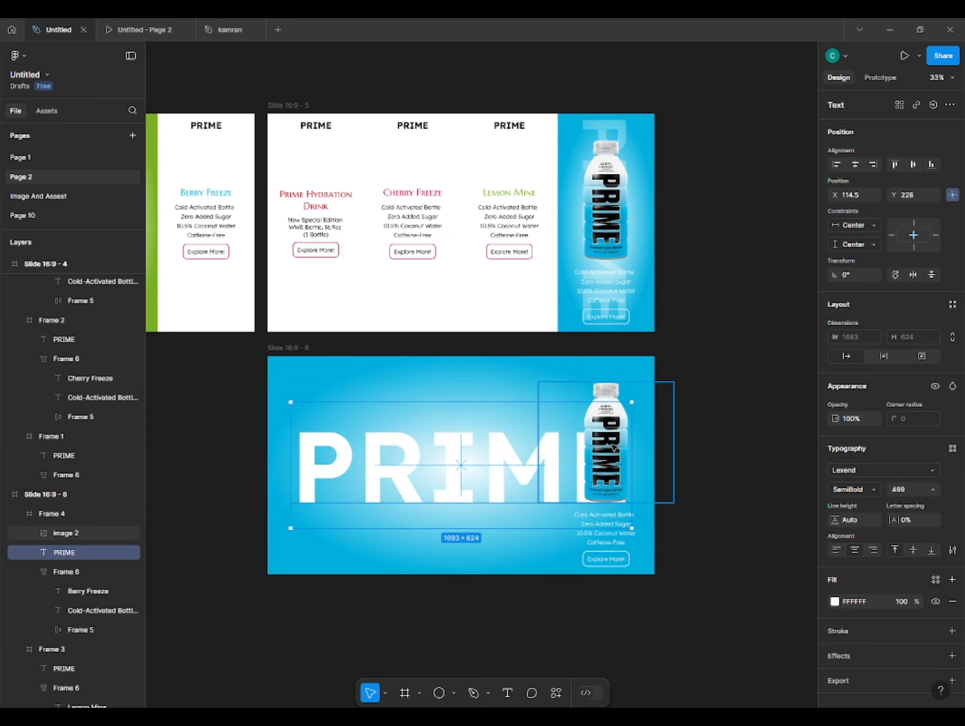
Step: Move the Berry Freeze bottle to the slide's centre over the PRIME text and enlarge it to 1078 × 964
{"action": "left_click_drag", "start_coordinate": [622, 436], "coordinate": [477, 463]}
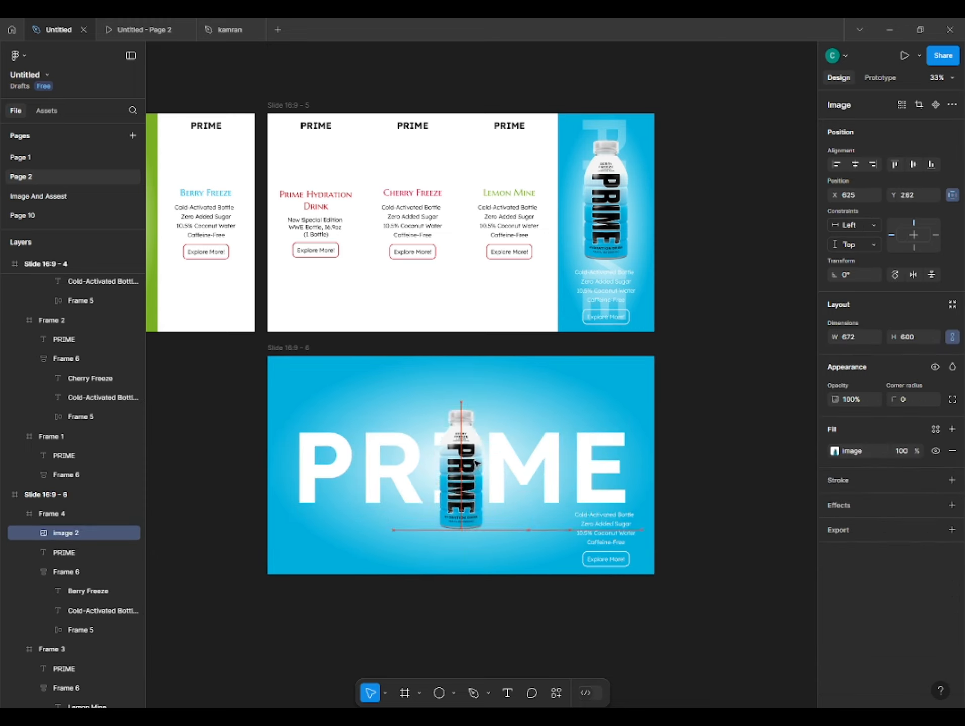
{"action": "left_click_drag", "start_coordinate": [530, 406], "coordinate": [568, 368]}
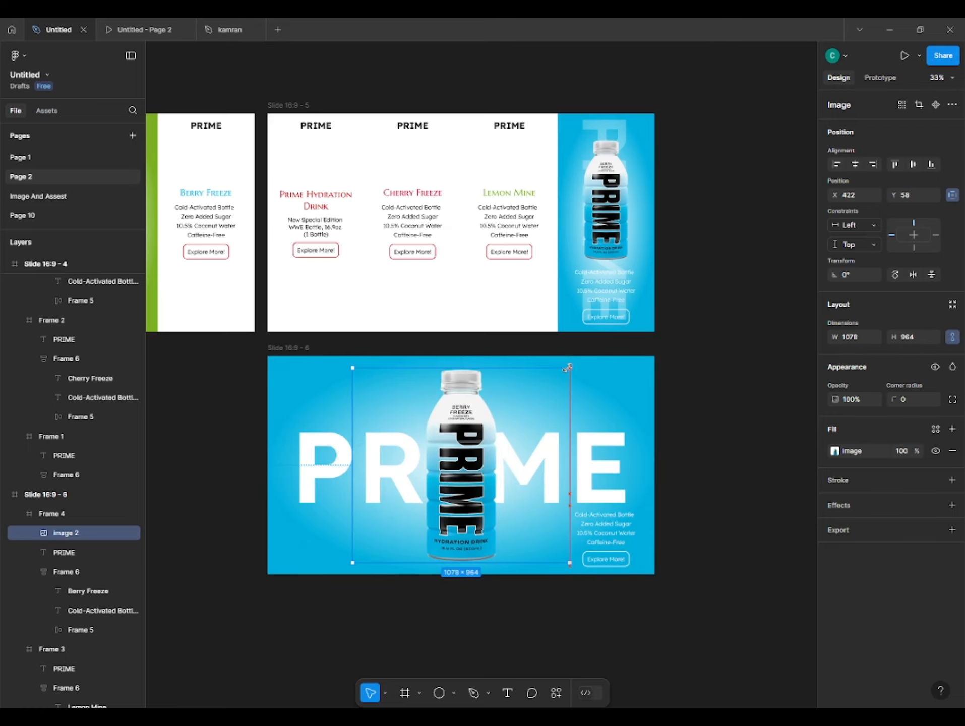
{"action": "left_click", "coordinate": [685, 441]}
Step: Move the description and Explore More! group to the slide's lower-left corner at X 114, Y 671
{"action": "scroll", "coordinate": [685, 441], "scroll_direction": "up", "scroll_amount": 5}
{"action": "left_click", "coordinate": [670, 486]}
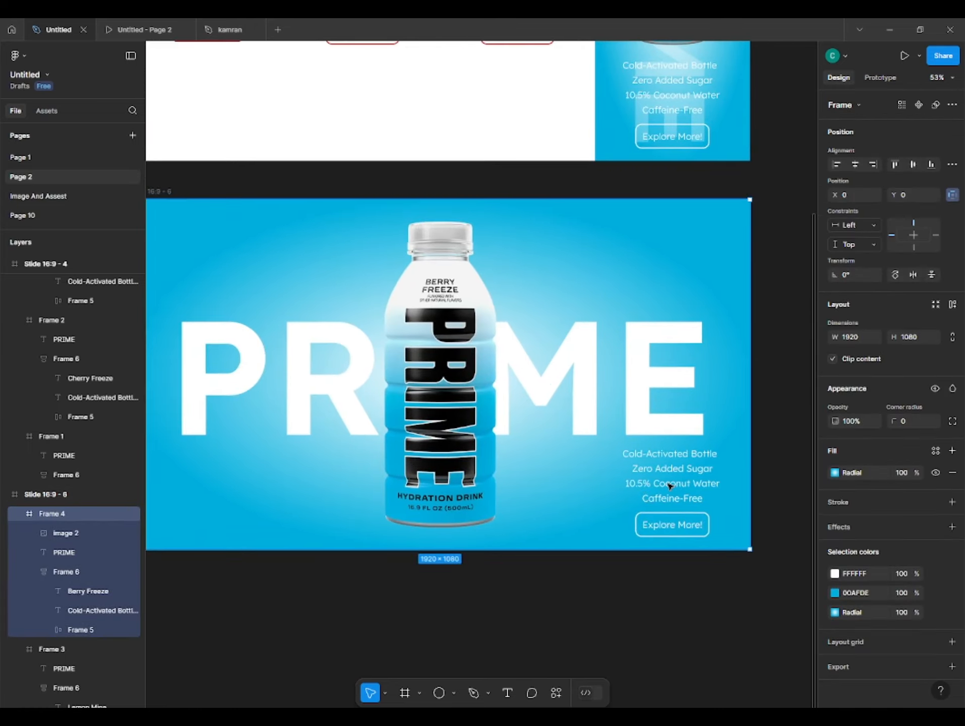
{"action": "double_click", "coordinate": [669, 486]}
{"action": "left_click", "coordinate": [685, 471]}
{"action": "left_click", "coordinate": [686, 498]}
{"action": "left_click_drag", "start_coordinate": [686, 498], "coordinate": [671, 267]}
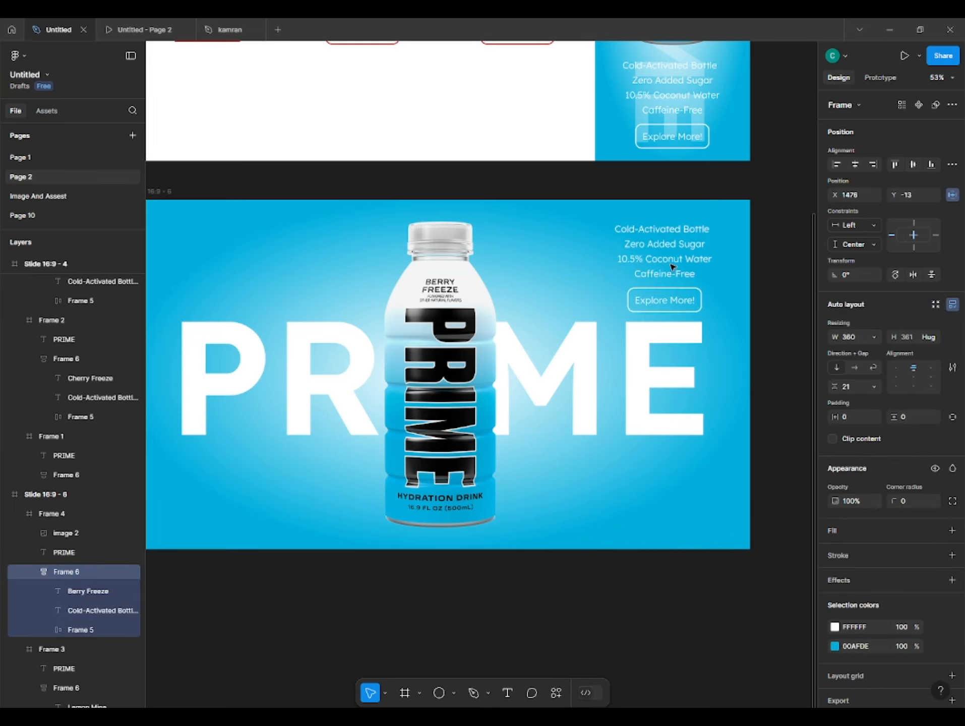
{"action": "left_click_drag", "start_coordinate": [286, 394], "coordinate": [233, 490]}
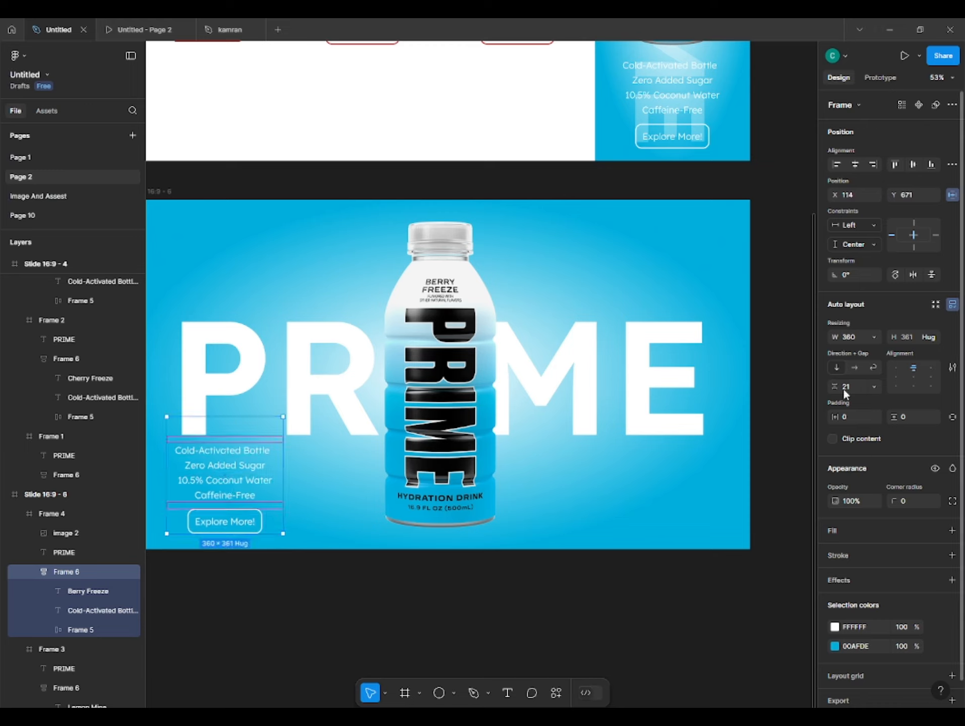
Step: Left-align the contents of the description group and the lines of its Cold-Activated Bottle text
{"action": "left_click", "coordinate": [892, 377]}
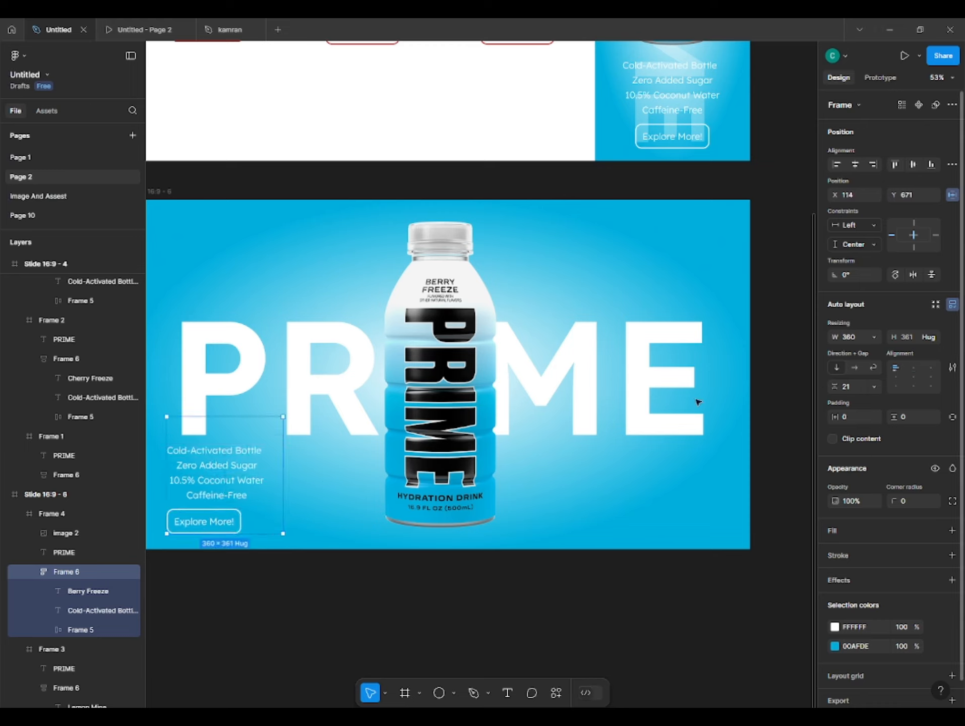
{"action": "left_click", "coordinate": [243, 467]}
{"action": "left_click", "coordinate": [243, 467]}
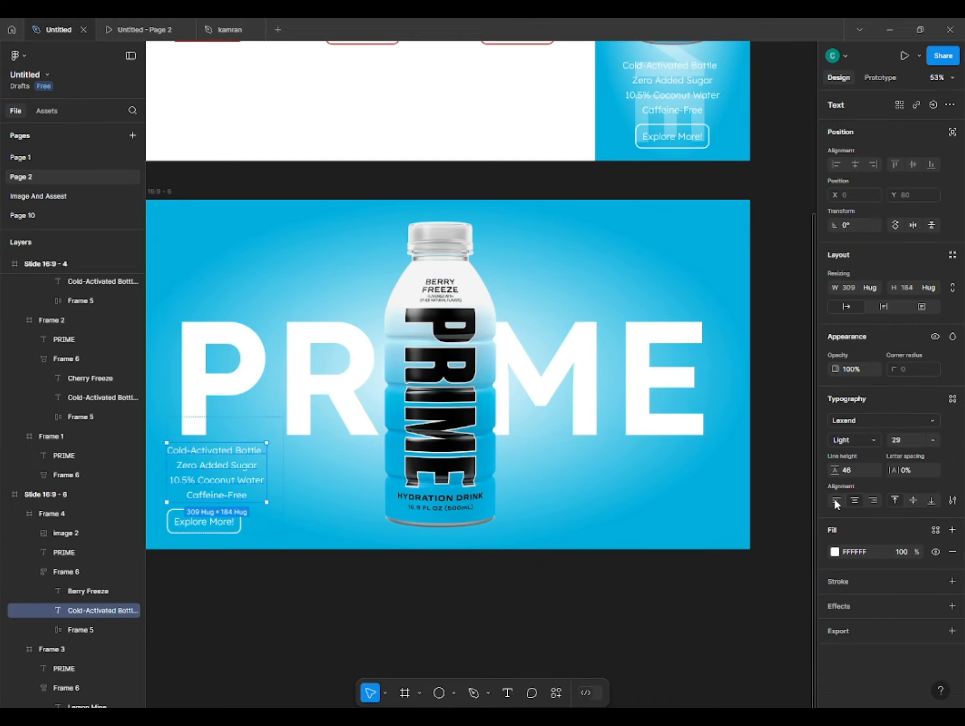
{"action": "left_click", "coordinate": [212, 623]}
Step: Copy the navigation bar from the Image And Assest page into Slide 16:9 - 6 and place it above the bottle at Y 11
{"action": "left_click_drag", "start_coordinate": [286, 599], "coordinate": [460, 599]}
{"action": "scroll", "coordinate": [430, 578], "scroll_direction": "down", "scroll_amount": 5}
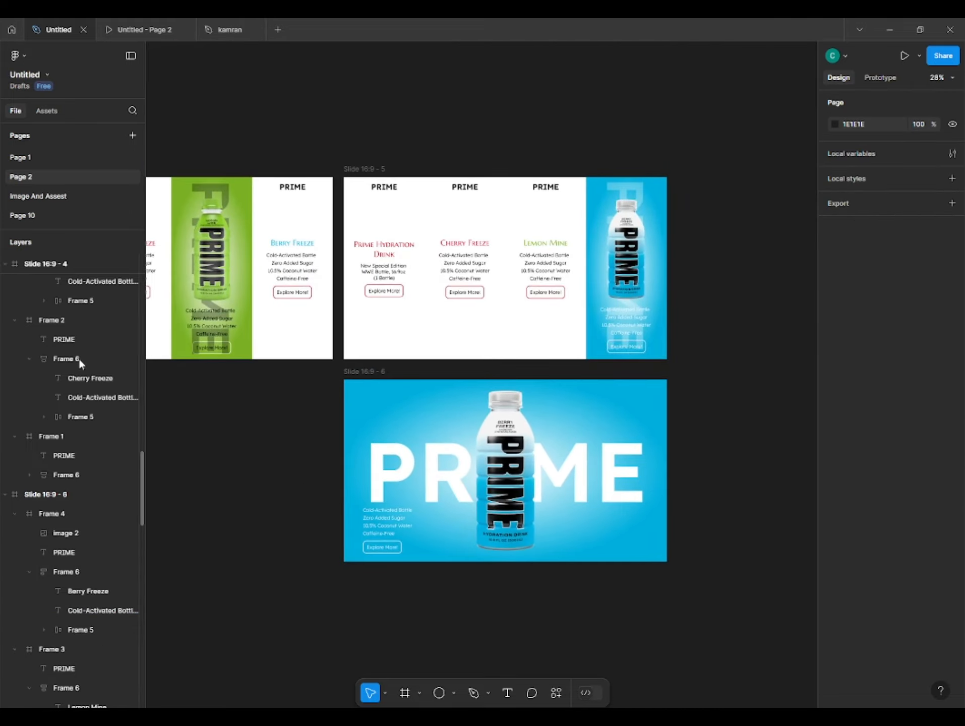
{"action": "left_click", "coordinate": [75, 201]}
{"action": "left_click", "coordinate": [521, 141]}
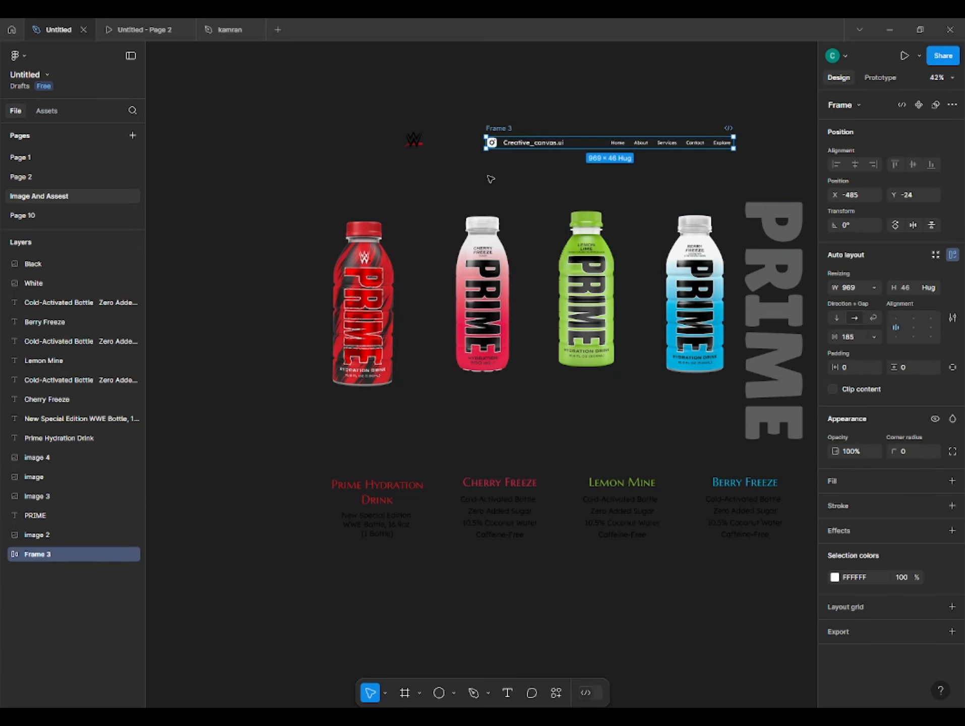
{"action": "left_click", "coordinate": [8, 178]}
{"action": "left_click", "coordinate": [368, 373]}
{"action": "key", "text": "ctrl+v"}
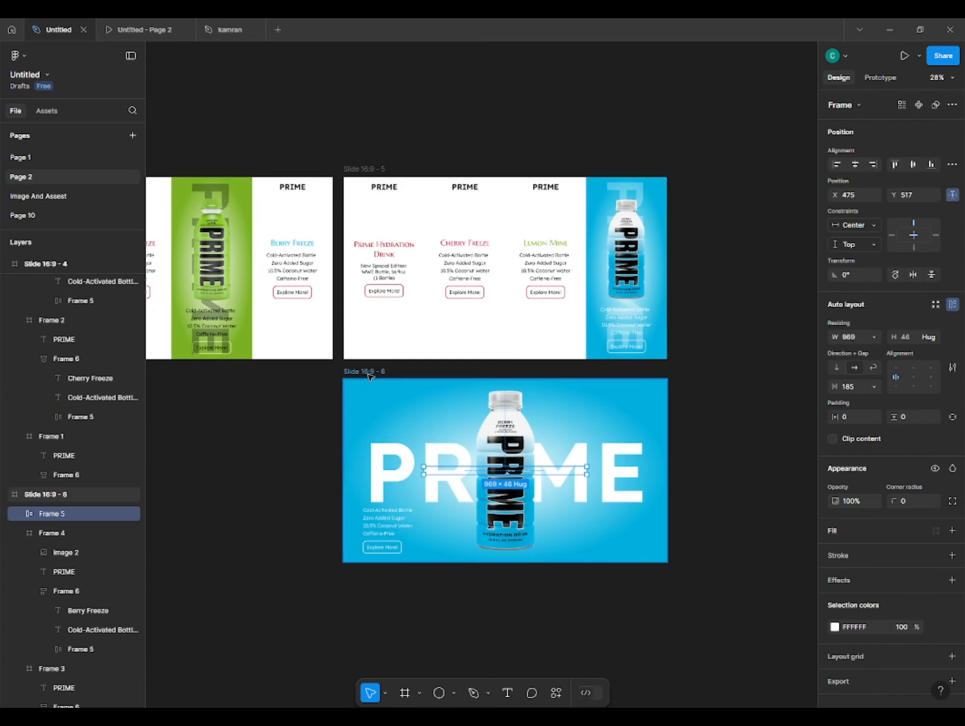
{"action": "scroll", "coordinate": [455, 465], "scroll_direction": "up", "scroll_amount": 2}
{"action": "left_click_drag", "start_coordinate": [479, 473], "coordinate": [480, 370]}
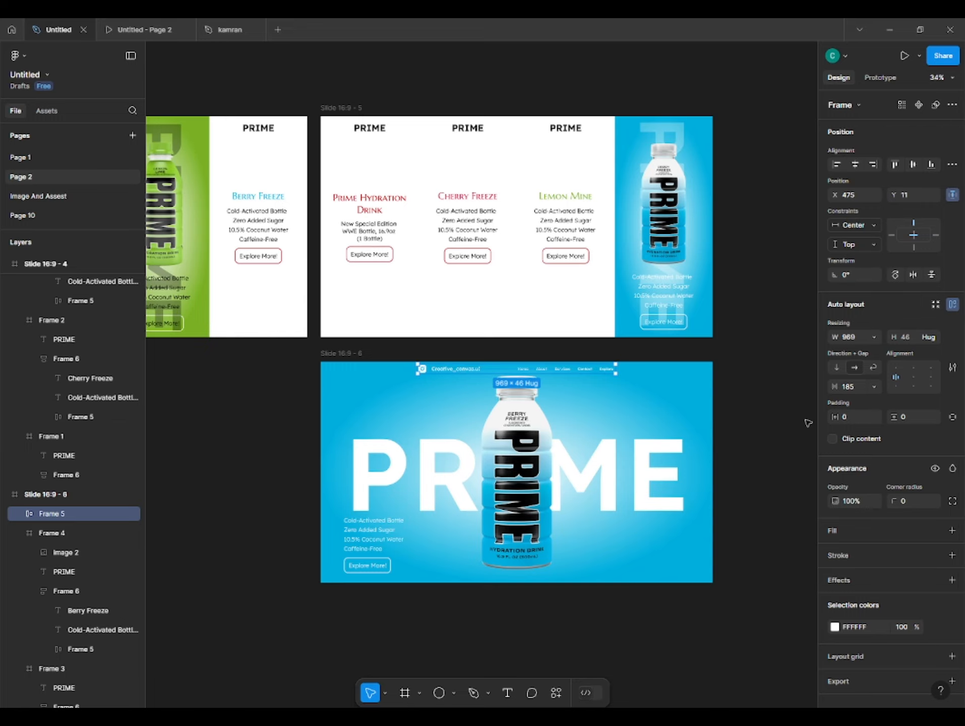
Step: Scale the navigation bar proportionally about its centre to 1859 wide
{"action": "key", "text": "k"}
{"action": "scroll", "coordinate": [611, 365], "scroll_direction": "up", "scroll_amount": 5}
{"action": "left_click_drag", "start_coordinate": [623, 387], "coordinate": [657, 404]}
{"action": "scroll", "coordinate": [663, 403], "scroll_direction": "down", "scroll_amount": 3}
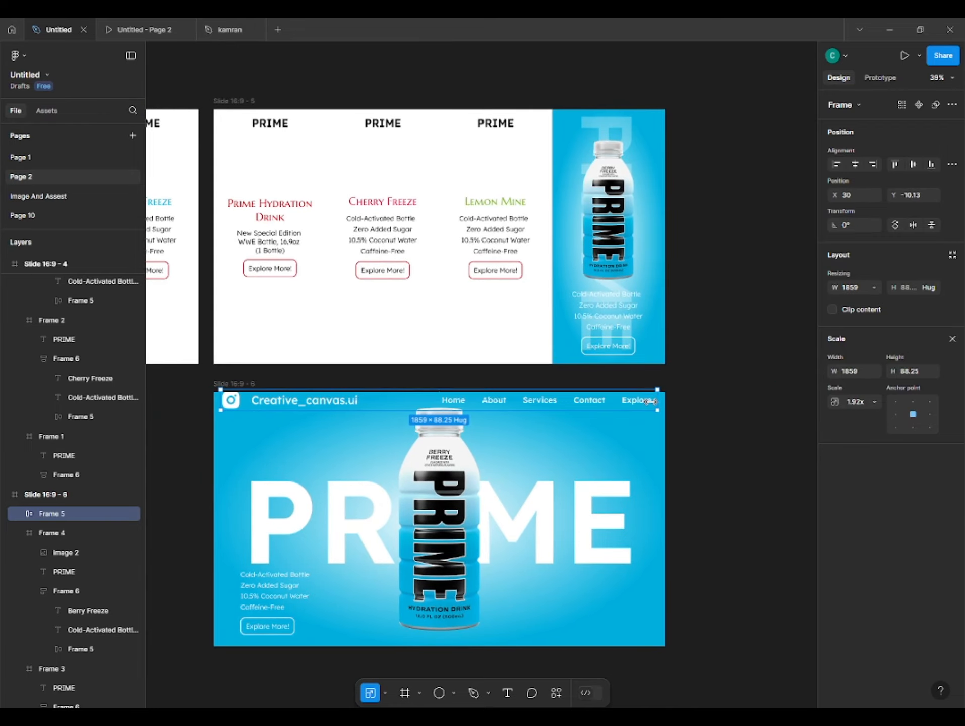
Step: Position the scaled navigation bar along the slide's upper edge at X 30, Y 14
{"action": "scroll", "coordinate": [600, 411], "scroll_direction": "up", "scroll_amount": 3}
{"action": "left_click_drag", "start_coordinate": [539, 397], "coordinate": [542, 398]}
{"action": "left_click", "coordinate": [514, 361]}
{"action": "left_click_drag", "start_coordinate": [480, 387], "coordinate": [694, 363]}
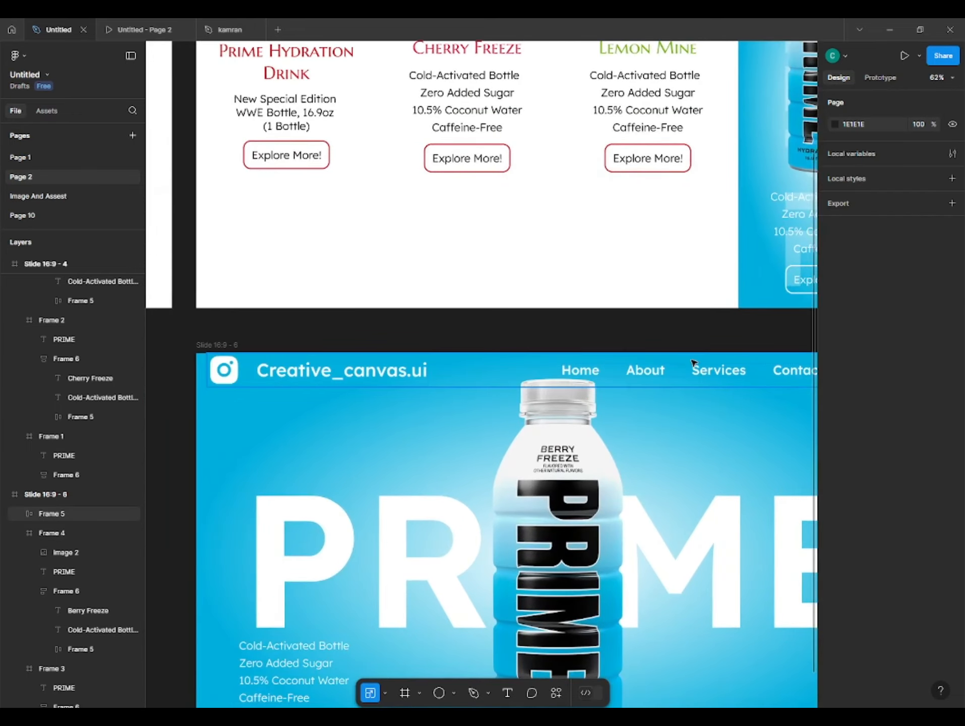
{"action": "scroll", "coordinate": [694, 363], "scroll_direction": "down", "scroll_amount": 1}
{"action": "left_click_drag", "start_coordinate": [358, 326], "coordinate": [360, 331]}
{"action": "scroll", "coordinate": [360, 333], "scroll_direction": "down", "scroll_amount": 2}
{"action": "scroll", "coordinate": [359, 332], "scroll_direction": "right", "scroll_amount": 1}
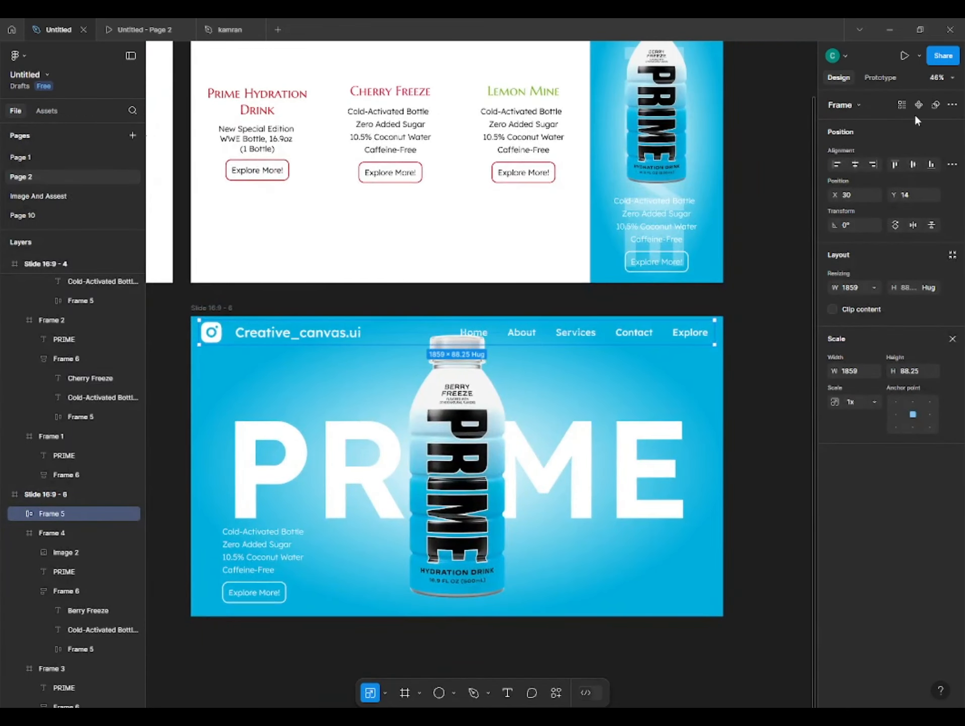
{"action": "left_click", "coordinate": [774, 343]}
Step: Insert the gg:arrow-up-o icon with the Iconify plugin
{"action": "left_click_drag", "start_coordinate": [656, 442], "coordinate": [694, 427]}
{"action": "left_click", "coordinate": [557, 693]}
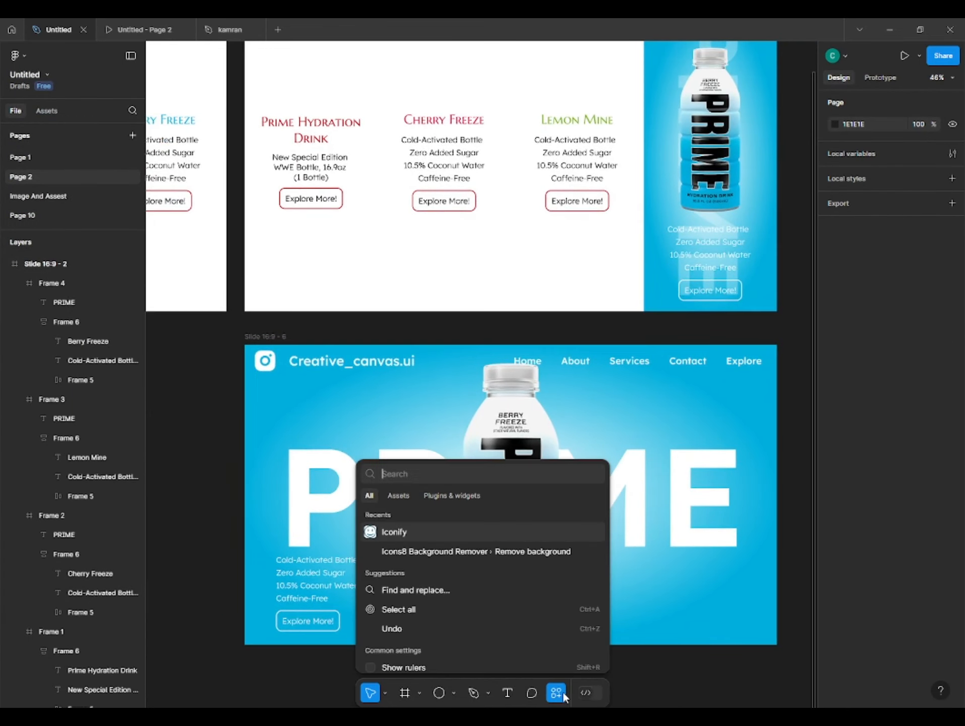
{"action": "left_click", "coordinate": [393, 494]}
{"action": "left_click", "coordinate": [452, 496]}
{"action": "left_click", "coordinate": [396, 532]}
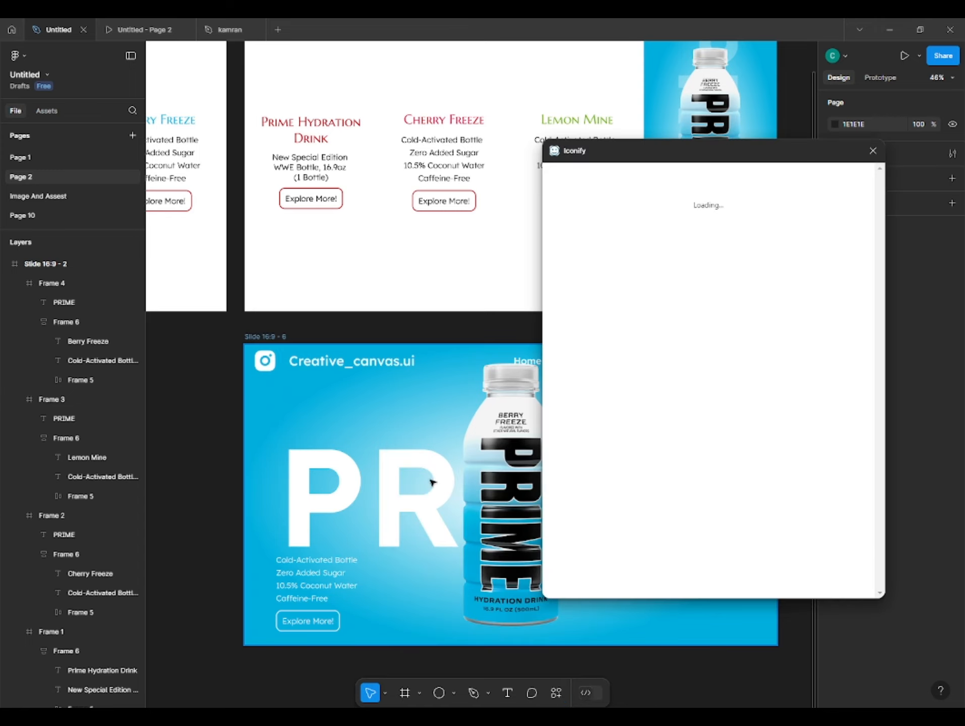
{"action": "left_click", "coordinate": [875, 151]}
{"action": "scroll", "coordinate": [174, 462], "scroll_direction": "up", "scroll_amount": 5}
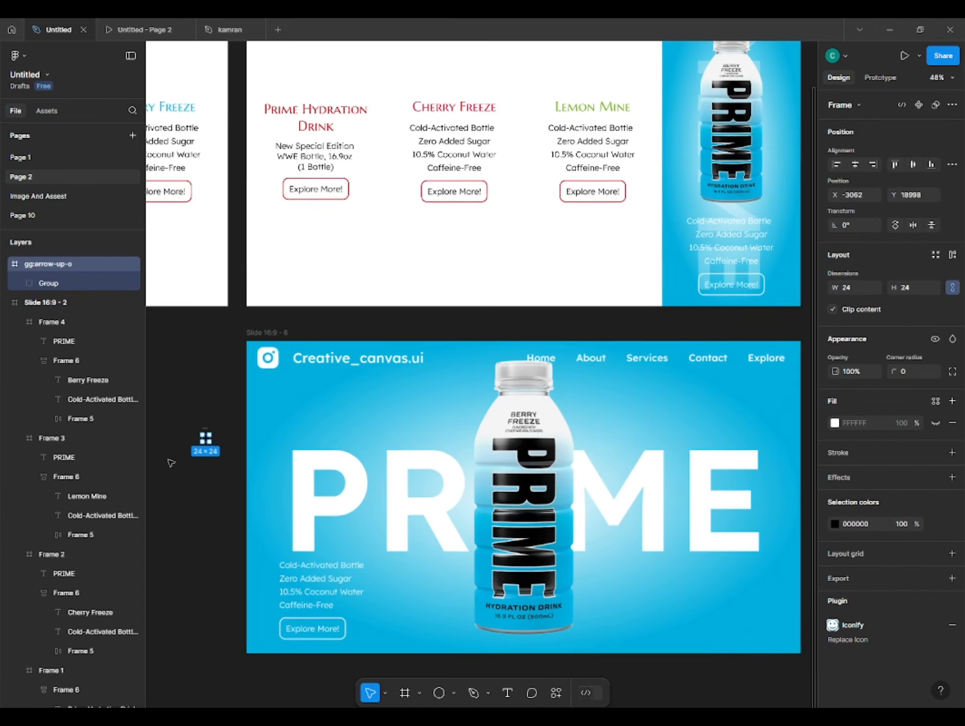
Step: Move the arrow icon into Slide 16:9 - 6 beside the letter P and rotate it 90°
{"action": "left_click_drag", "start_coordinate": [503, 520], "coordinate": [506, 566]}
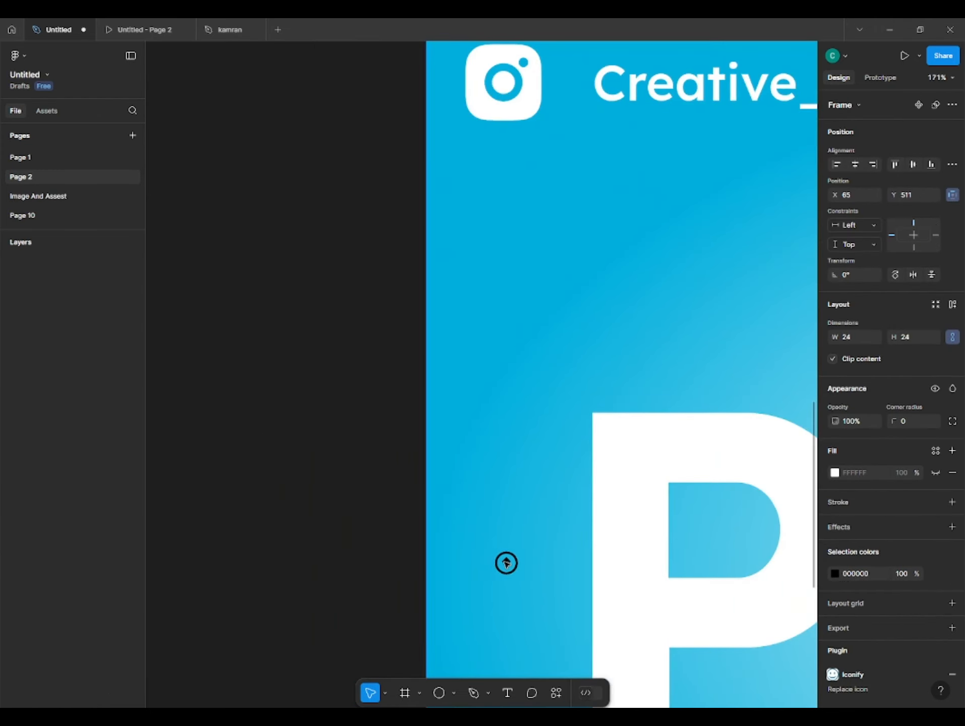
{"action": "scroll", "coordinate": [465, 517], "scroll_direction": "down", "scroll_amount": 2}
{"action": "left_click_drag", "start_coordinate": [465, 517], "coordinate": [437, 483]}
{"action": "left_click", "coordinate": [852, 276]}
{"action": "type", "text": "90"}
{"action": "key", "text": "Return"}
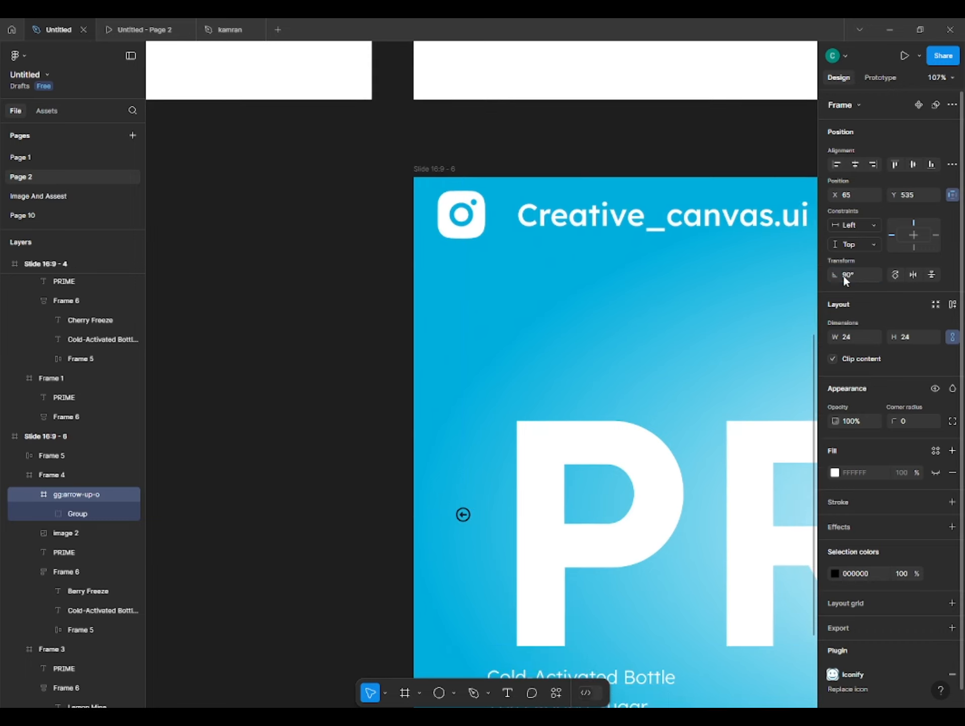
Step: Enlarge the arrow icon to 54 × 54 at X 51, vertically centred on the slide, and colour it white (FFFFFF)
{"action": "left_click_drag", "start_coordinate": [835, 195], "coordinate": [842, 195]}
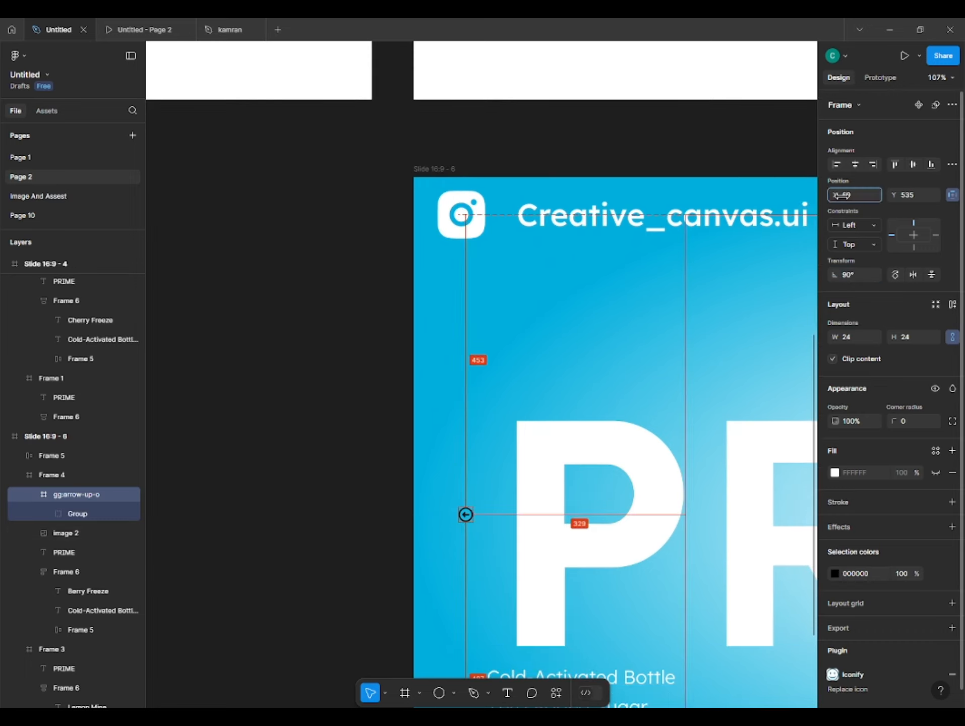
{"action": "left_click", "coordinate": [856, 165]}
{"action": "left_click_drag", "start_coordinate": [465, 528], "coordinate": [440, 566]}
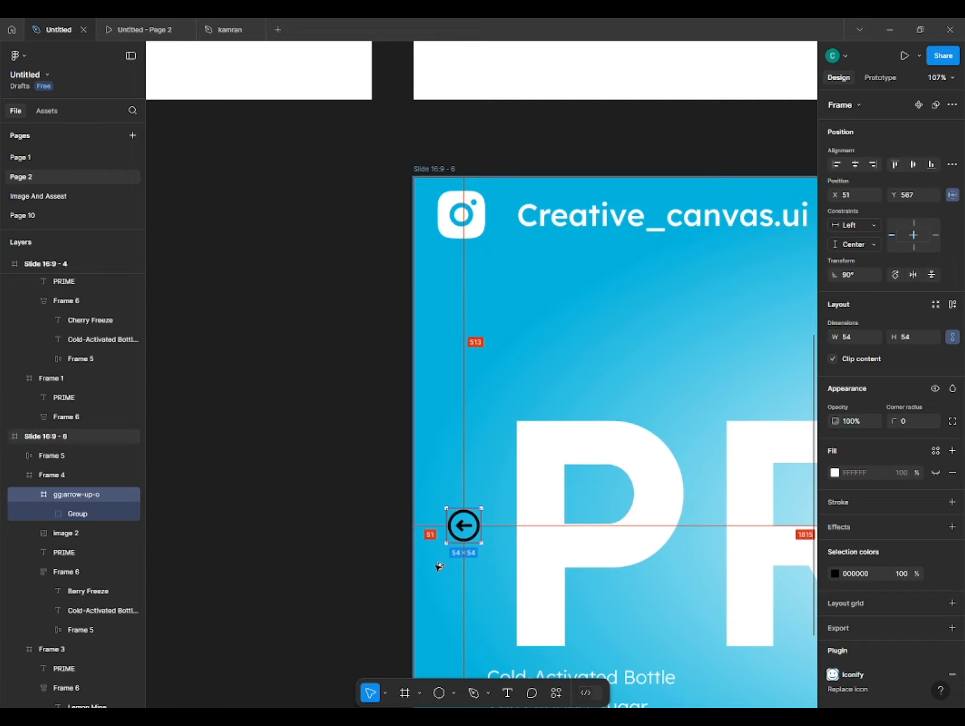
{"action": "left_click", "coordinate": [835, 574]}
{"action": "left_click_drag", "start_coordinate": [731, 509], "coordinate": [442, 330]}
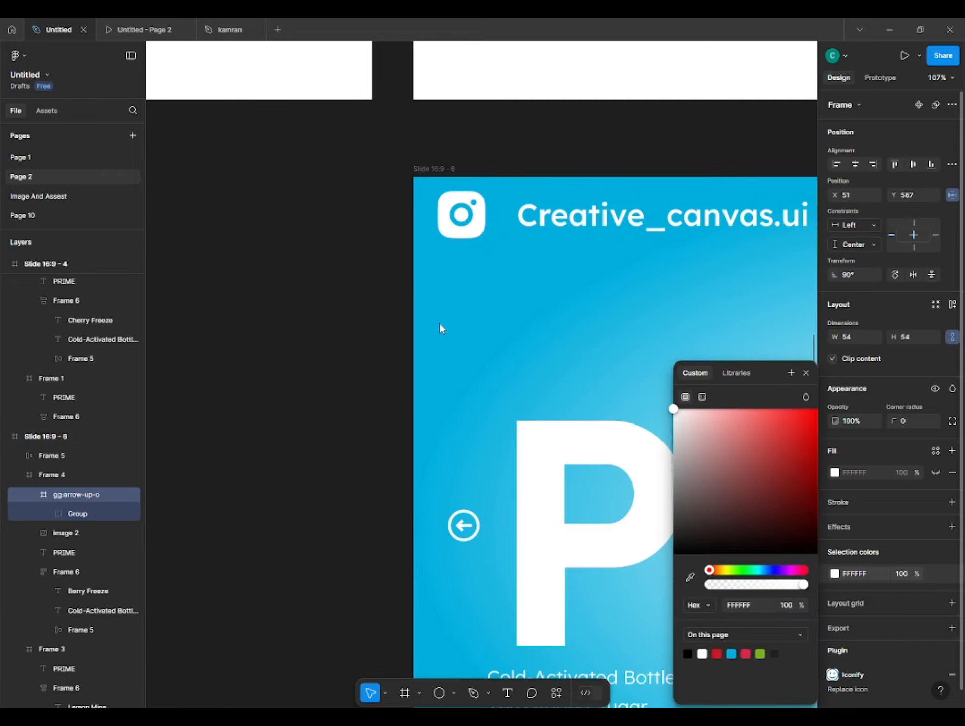
Step: Duplicate the arrow icon to the slide's right edge at X 1815 and turn the copy to point right
{"action": "scroll", "coordinate": [403, 333], "scroll_direction": "down", "scroll_amount": 3}
{"action": "left_click_drag", "start_coordinate": [353, 409], "coordinate": [166, 399]}
{"action": "left_click_drag", "start_coordinate": [242, 422], "coordinate": [681, 469], "text": "alt"}
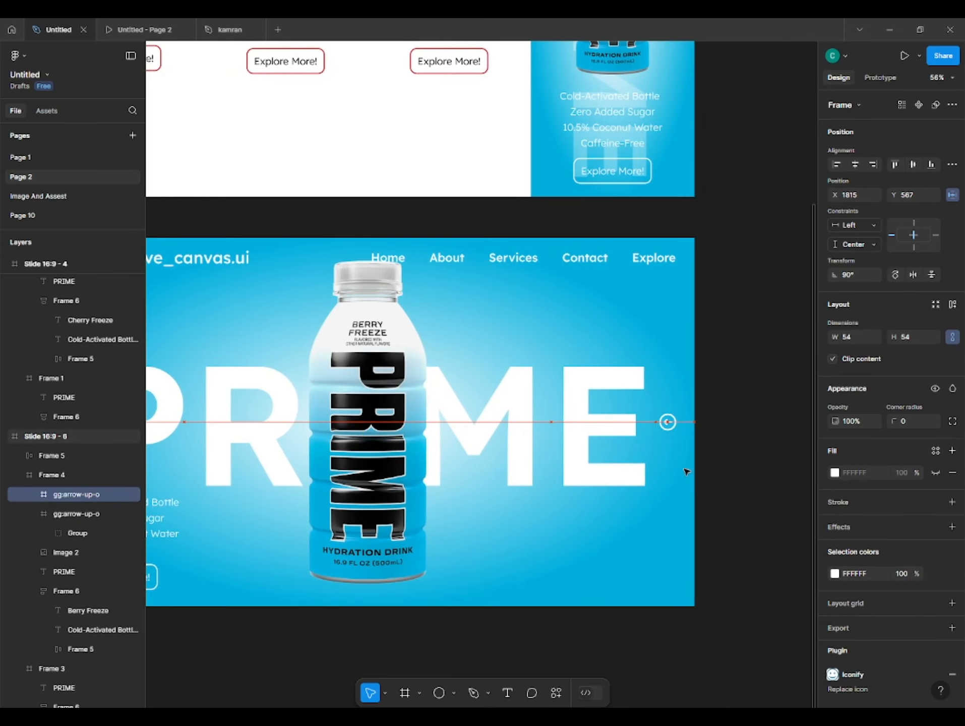
{"action": "left_click", "coordinate": [815, 356]}
Step: Duplicate Slide 16:9 - 4 and place the copy directly below the original, beside the blue Berry Freeze hero slide
{"action": "scroll", "coordinate": [554, 472], "scroll_direction": "down", "scroll_amount": 3}
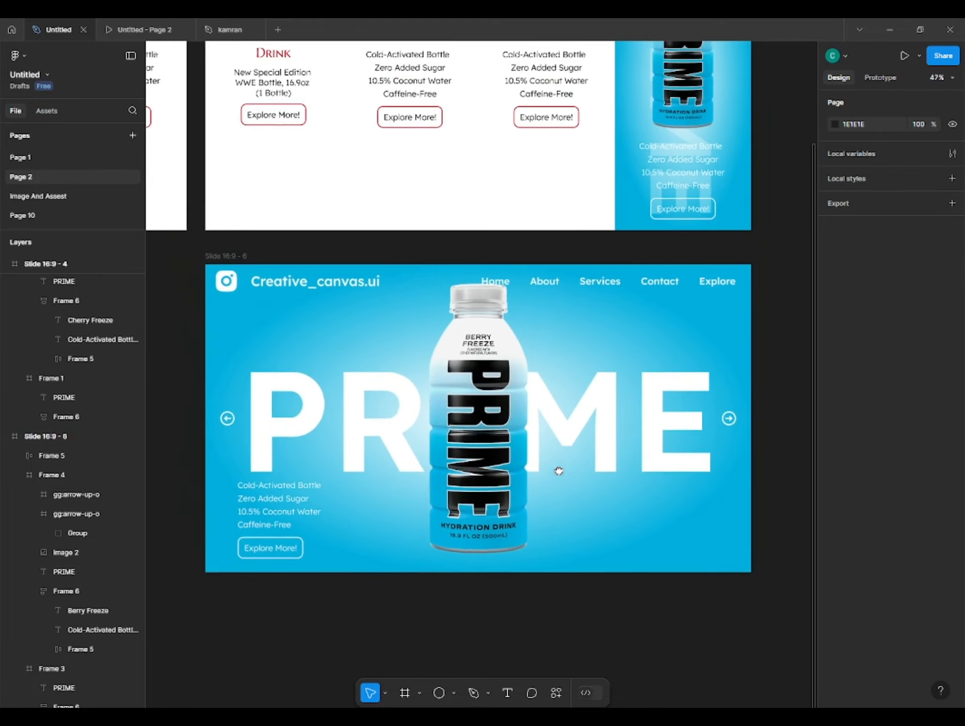
{"action": "scroll", "coordinate": [559, 471], "scroll_direction": "down", "scroll_amount": 3}
{"action": "left_click_drag", "start_coordinate": [559, 472], "coordinate": [513, 454]}
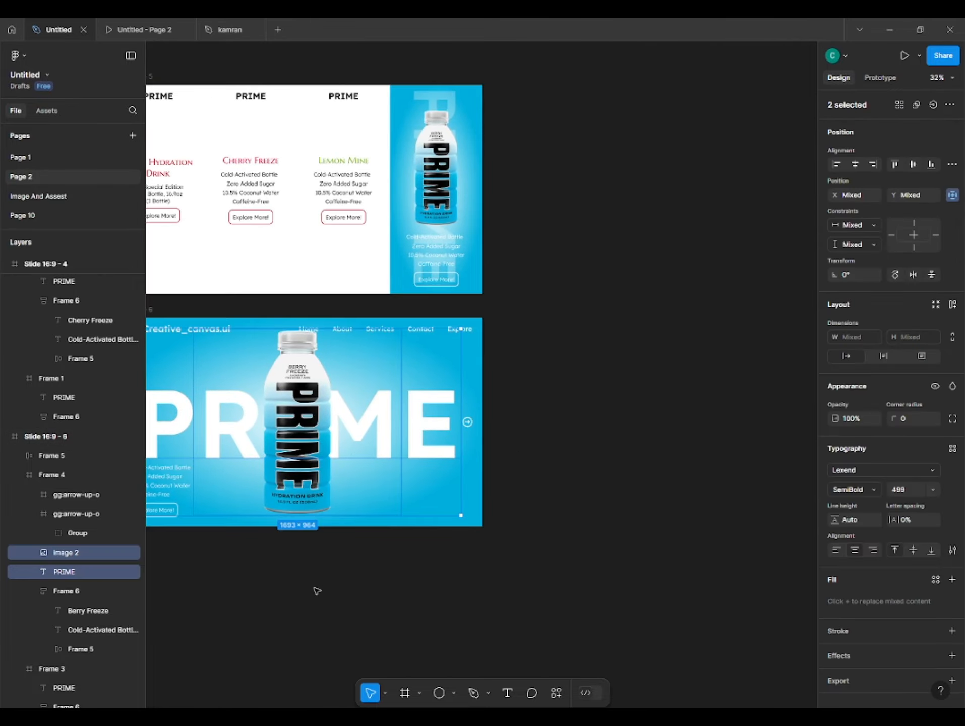
{"action": "left_click", "coordinate": [316, 590]}
{"action": "left_click_drag", "start_coordinate": [223, 616], "coordinate": [334, 589]}
{"action": "scroll", "coordinate": [333, 589], "scroll_direction": "down", "scroll_amount": 3}
{"action": "scroll", "coordinate": [325, 567], "scroll_direction": "left", "scroll_amount": 2}
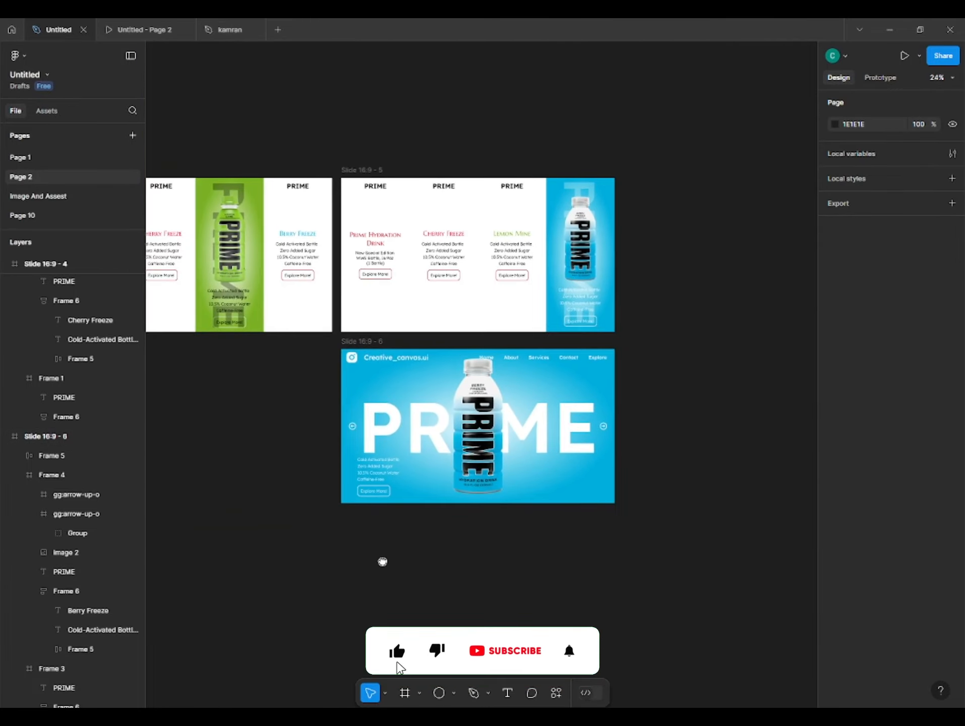
{"action": "left_click_drag", "start_coordinate": [383, 562], "coordinate": [431, 530]}
{"action": "left_click_drag", "start_coordinate": [304, 433], "coordinate": [384, 526]}
{"action": "left_click_drag", "start_coordinate": [268, 246], "coordinate": [264, 499]}
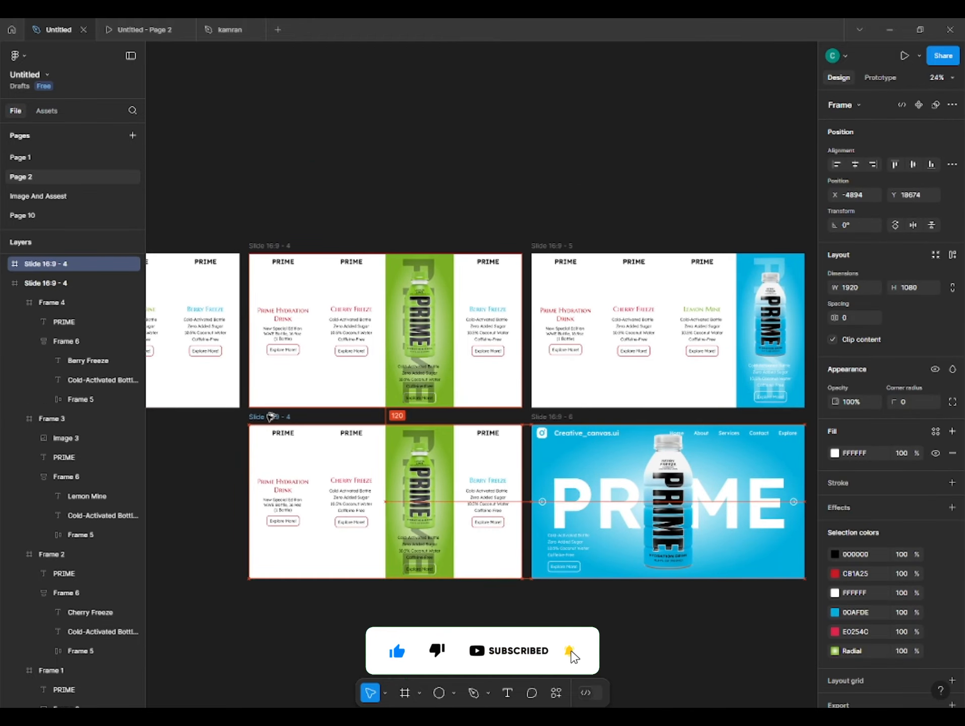
{"action": "left_click", "coordinate": [237, 499]}
Step: Bring the green Lemon Lime panel in the copied slide to the front and stretch it across the slide's full width
{"action": "scroll", "coordinate": [225, 497], "scroll_direction": "up", "scroll_amount": 3}
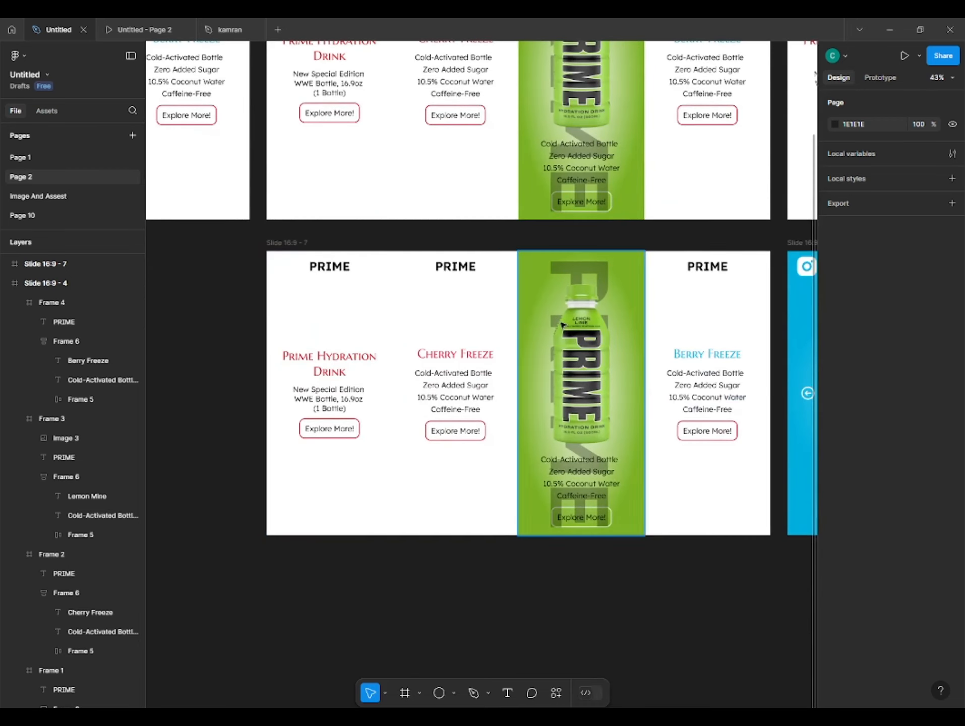
{"action": "right_click", "coordinate": [552, 371]}
{"action": "left_click", "coordinate": [584, 373]}
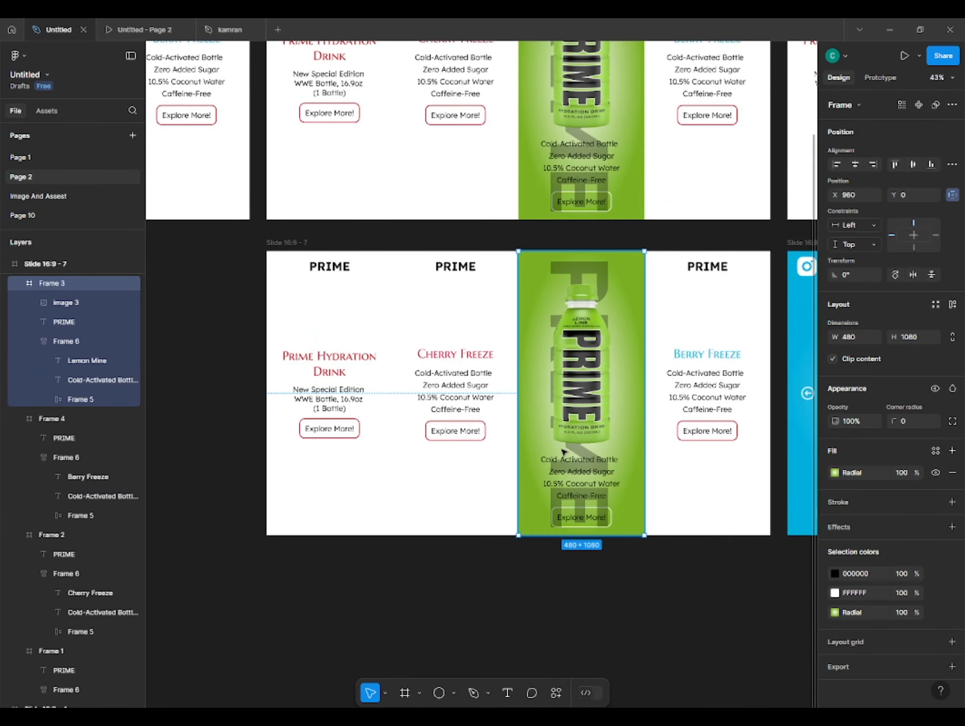
{"action": "left_click_drag", "start_coordinate": [521, 394], "coordinate": [267, 393]}
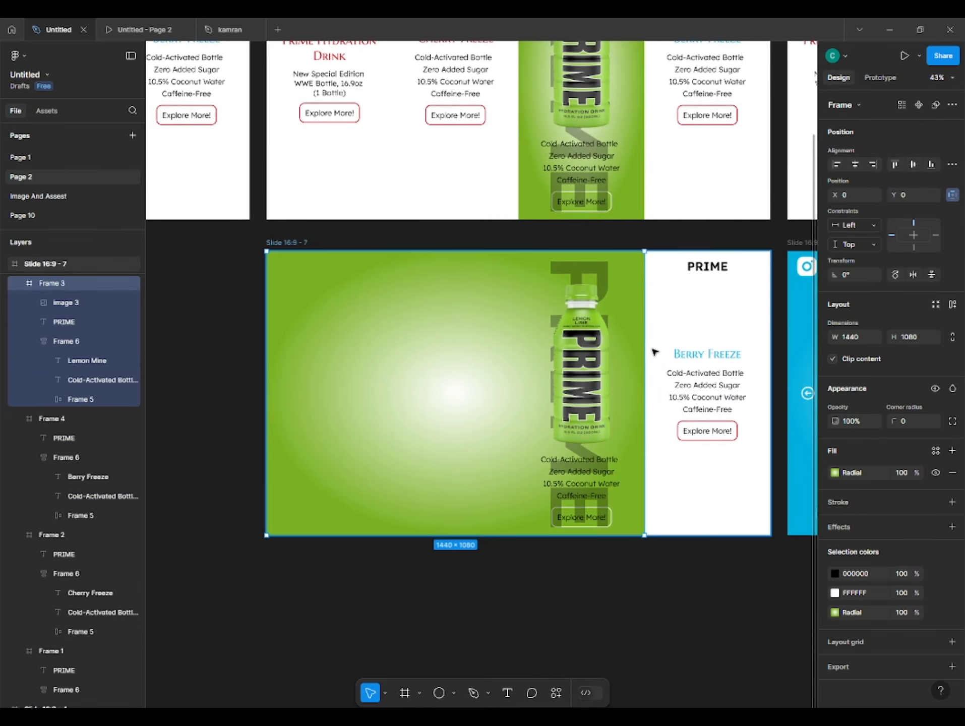
{"action": "left_click_drag", "start_coordinate": [649, 350], "coordinate": [767, 328]}
{"action": "left_click", "coordinate": [566, 591]}
{"action": "left_click_drag", "start_coordinate": [566, 591], "coordinate": [537, 594]}
Step: Rotate the green slide's large vertical PRIME text to 0° and centre it on the slide
{"action": "left_click", "coordinate": [519, 444]}
{"action": "scroll", "coordinate": [505, 439], "scroll_direction": "down", "scroll_amount": 3}
{"action": "scroll", "coordinate": [444, 333], "scroll_direction": "up", "scroll_amount": 3}
{"action": "left_click", "coordinate": [444, 331]}
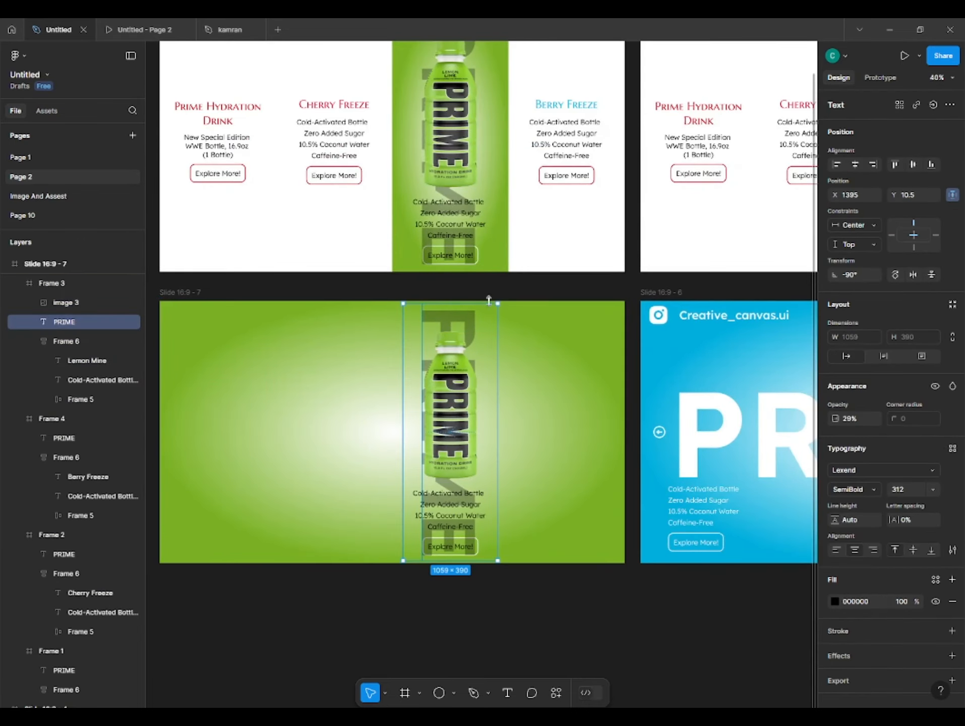
{"action": "left_click_drag", "start_coordinate": [471, 320], "coordinate": [447, 323]}
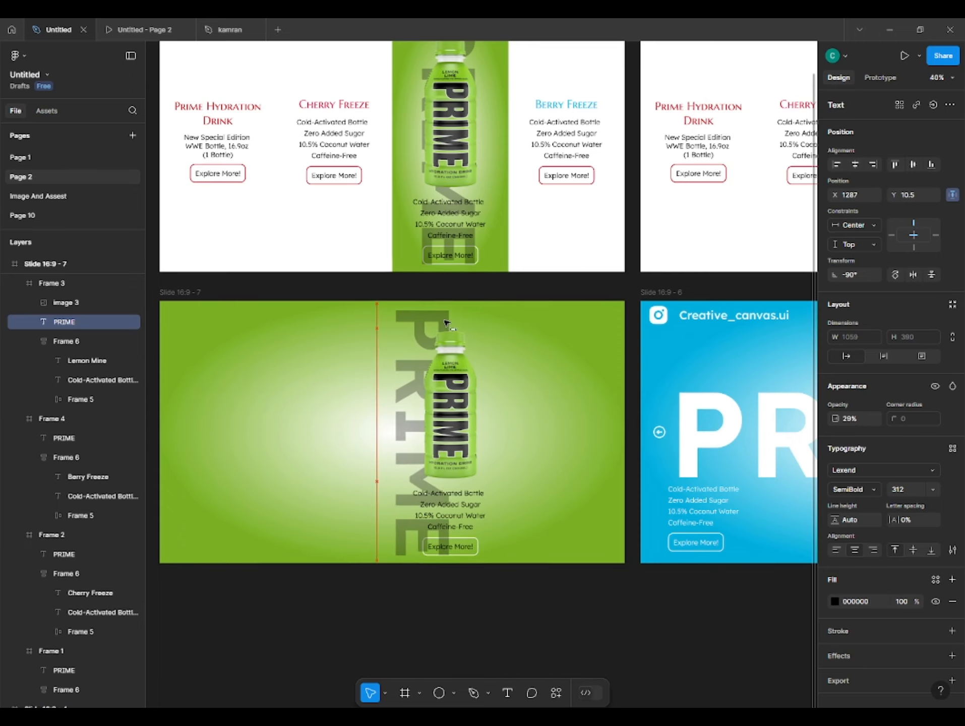
{"action": "left_click", "coordinate": [855, 165]}
{"action": "type", "text": "0"}
{"action": "key", "text": "Return"}
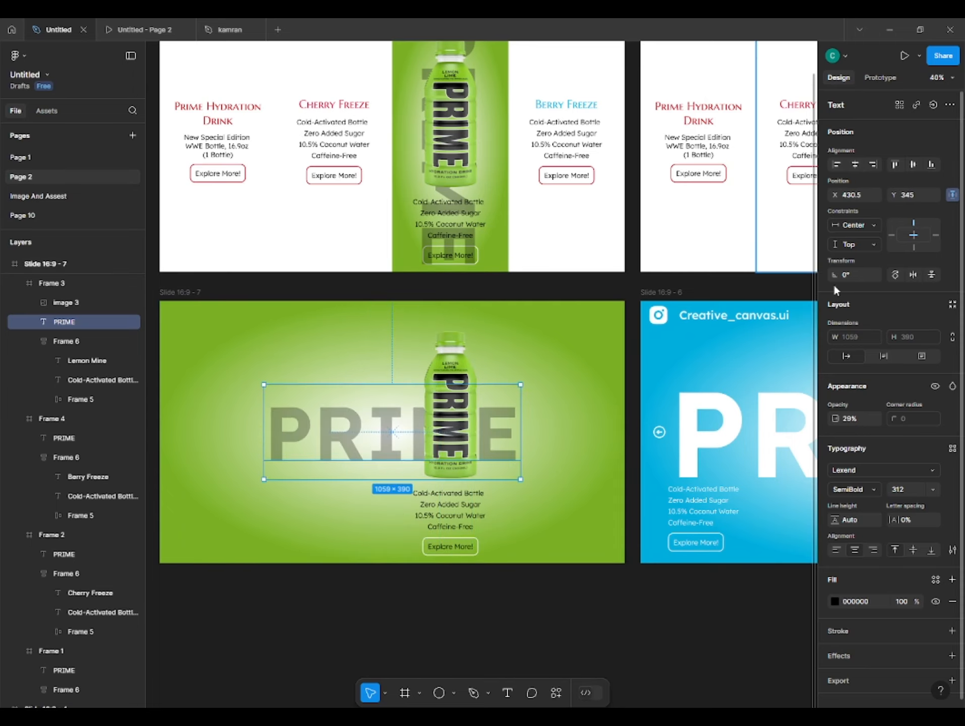
Step: Set the green slide's PRIME text to 100% opacity and scale it from its centre to about 1694 × 624
{"action": "key", "text": "0"}
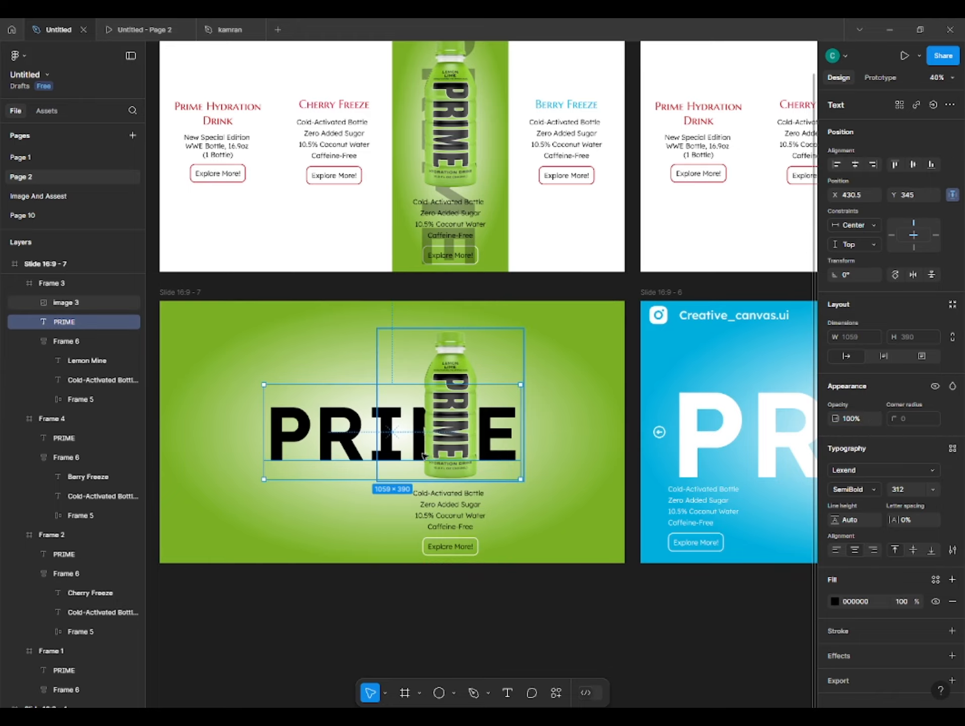
{"action": "key", "text": "k"}
{"action": "left_click_drag", "start_coordinate": [508, 384], "coordinate": [566, 356]}
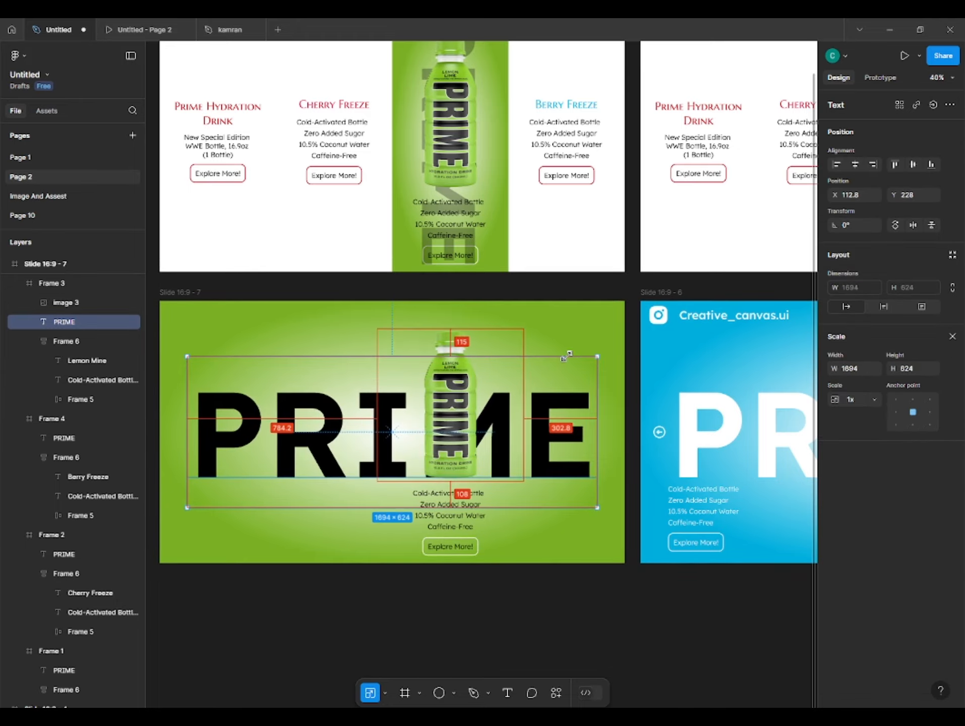
{"action": "scroll", "coordinate": [454, 523], "scroll_direction": "down", "scroll_amount": 3}
{"action": "scroll", "coordinate": [446, 550], "scroll_direction": "up", "scroll_amount": 5}
{"action": "scroll", "coordinate": [443, 552], "scroll_direction": "down", "scroll_amount": 3}
Step: Move the green slide's description block under the letter P to about X 113, Y 671 and left-align its text
{"action": "left_click", "coordinate": [535, 486]}
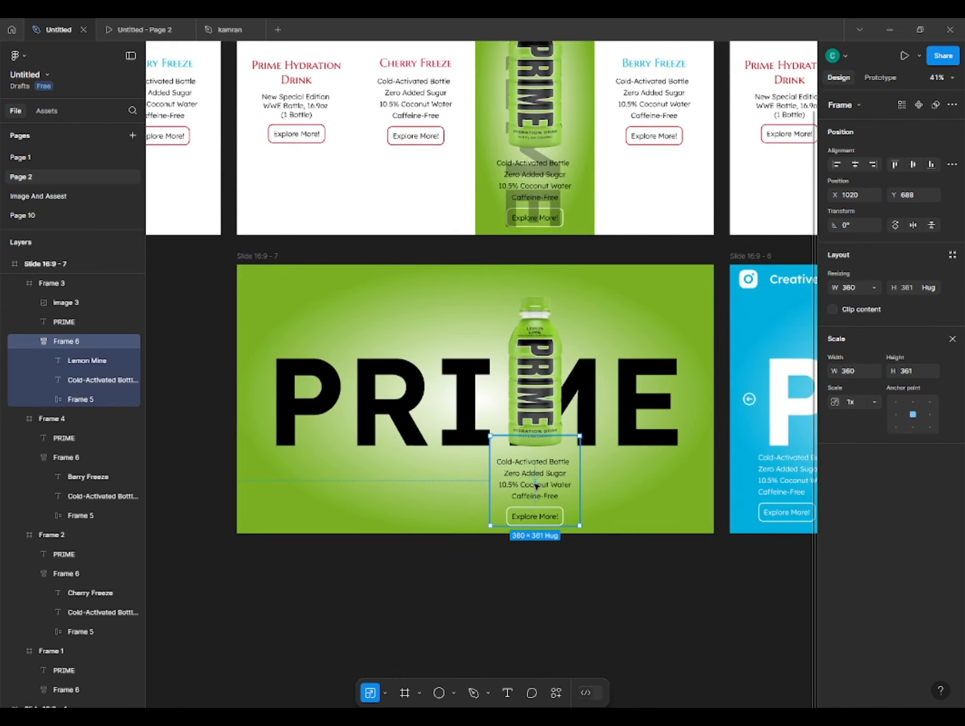
{"action": "left_click_drag", "start_coordinate": [520, 495], "coordinate": [322, 491]}
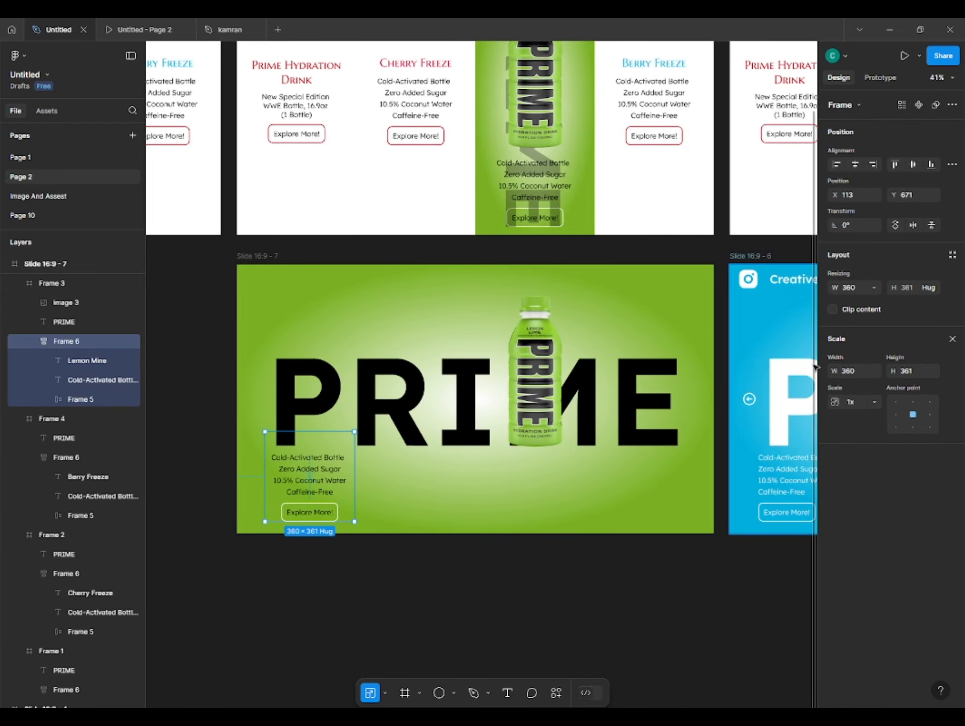
{"action": "key", "text": "v"}
{"action": "left_click", "coordinate": [308, 473], "text": "ctrl"}
{"action": "left_click", "coordinate": [321, 487], "text": "ctrl"}
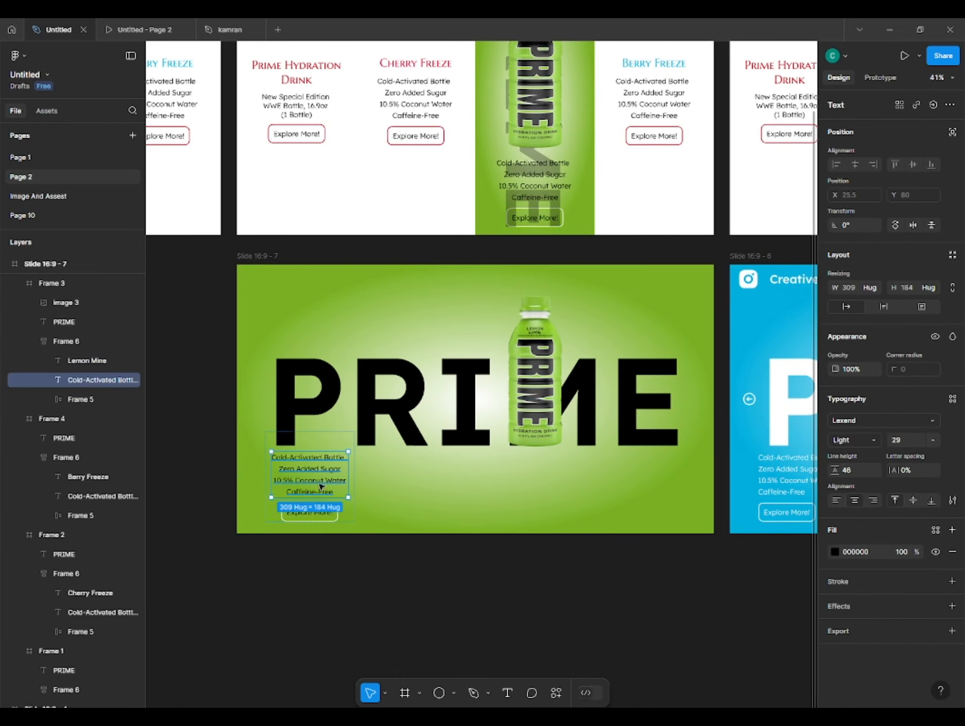
{"action": "left_click", "coordinate": [837, 501]}
Step: Left-align the items in the green slide's description block so the Explore More! button lines up with the text
{"action": "left_click", "coordinate": [326, 500]}
{"action": "double_click", "coordinate": [319, 490]}
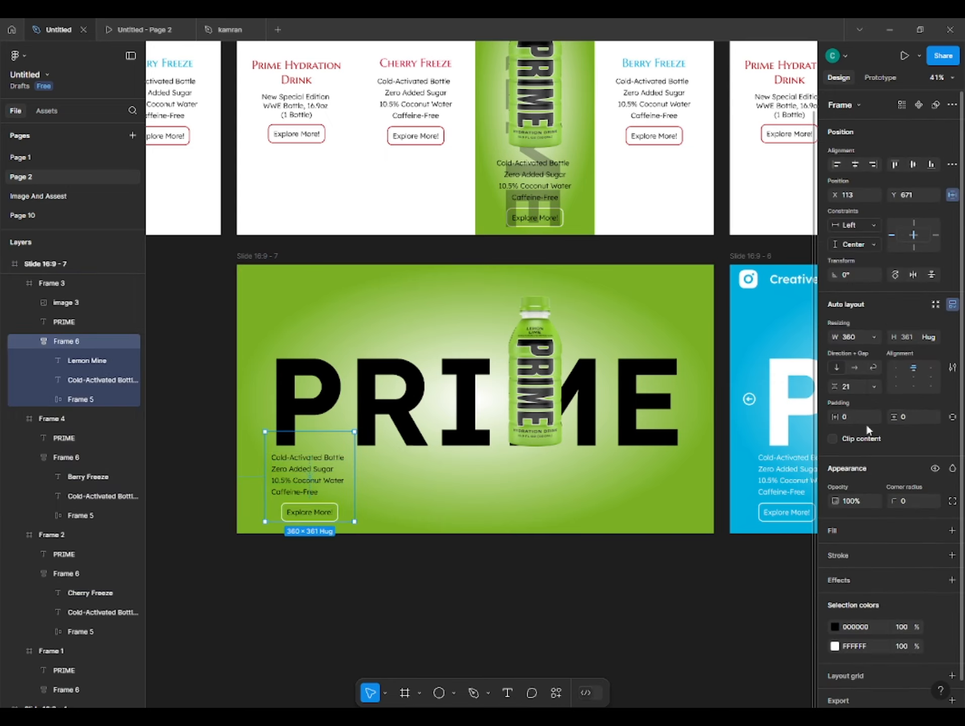
{"action": "left_click", "coordinate": [316, 590]}
{"action": "scroll", "coordinate": [286, 558], "scroll_direction": "up", "scroll_amount": 2}
{"action": "left_click_drag", "start_coordinate": [285, 557], "coordinate": [301, 575]}
{"action": "left_click", "coordinate": [321, 478]}
{"action": "scroll", "coordinate": [321, 484], "scroll_direction": "down", "scroll_amount": 2}
Step: Centre the Lemon Lime bottle on the green slide and enlarge its image to about 979 × 1017
{"action": "double_click", "coordinate": [574, 379]}
{"action": "left_click_drag", "start_coordinate": [575, 379], "coordinate": [513, 408]}
{"action": "left_click_drag", "start_coordinate": [573, 332], "coordinate": [619, 284]}
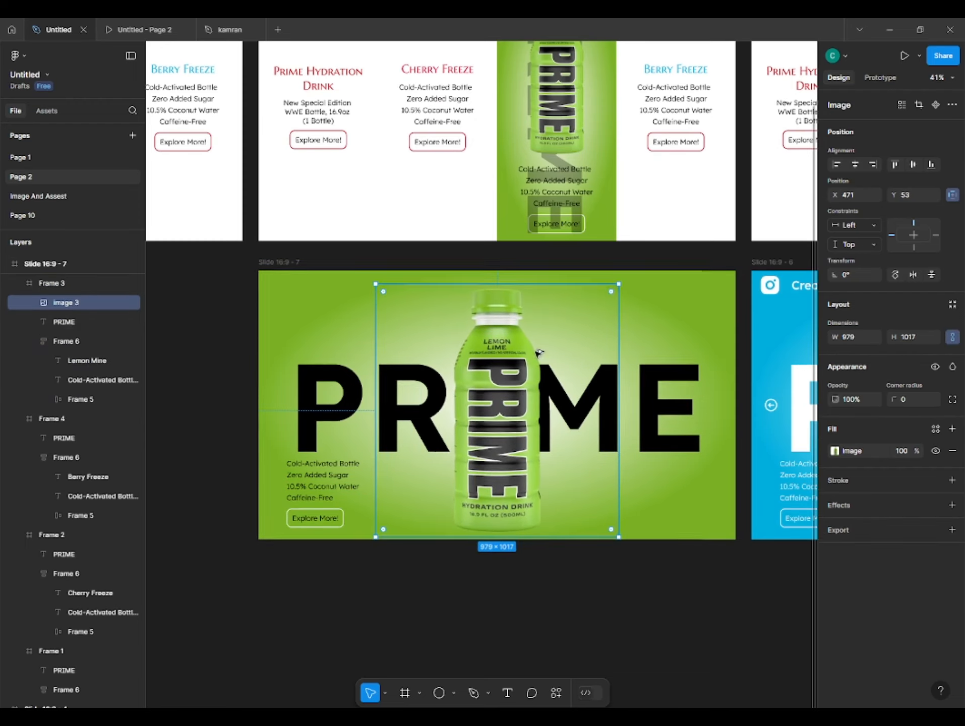
{"action": "left_click_drag", "start_coordinate": [540, 353], "coordinate": [540, 347]}
{"action": "scroll", "coordinate": [520, 429], "scroll_direction": "down", "scroll_amount": 3}
{"action": "left_click", "coordinate": [529, 558]}
Step: Copy the navigation bar from the blue hero slide to the same place on the green Lemon Lime slide
{"action": "left_click_drag", "start_coordinate": [567, 548], "coordinate": [390, 521]}
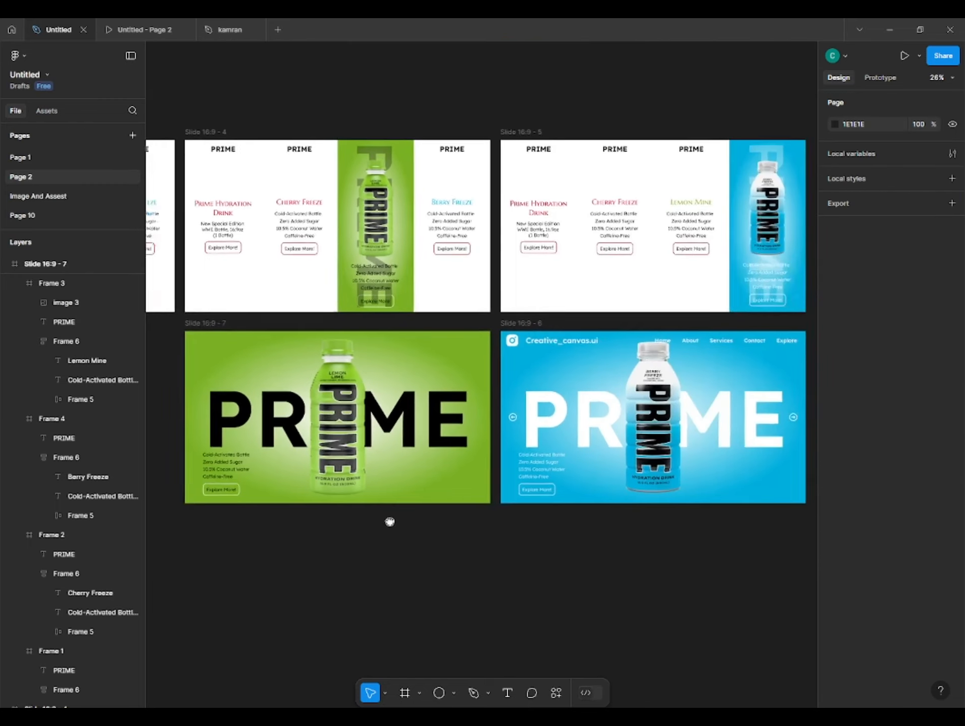
{"action": "scroll", "coordinate": [373, 514], "scroll_direction": "up", "scroll_amount": 2}
{"action": "left_click", "coordinate": [633, 366]}
{"action": "left_click_drag", "start_coordinate": [633, 366], "coordinate": [318, 382]}
{"action": "left_click", "coordinate": [242, 447]}
{"action": "left_click_drag", "start_coordinate": [243, 448], "coordinate": [279, 453]}
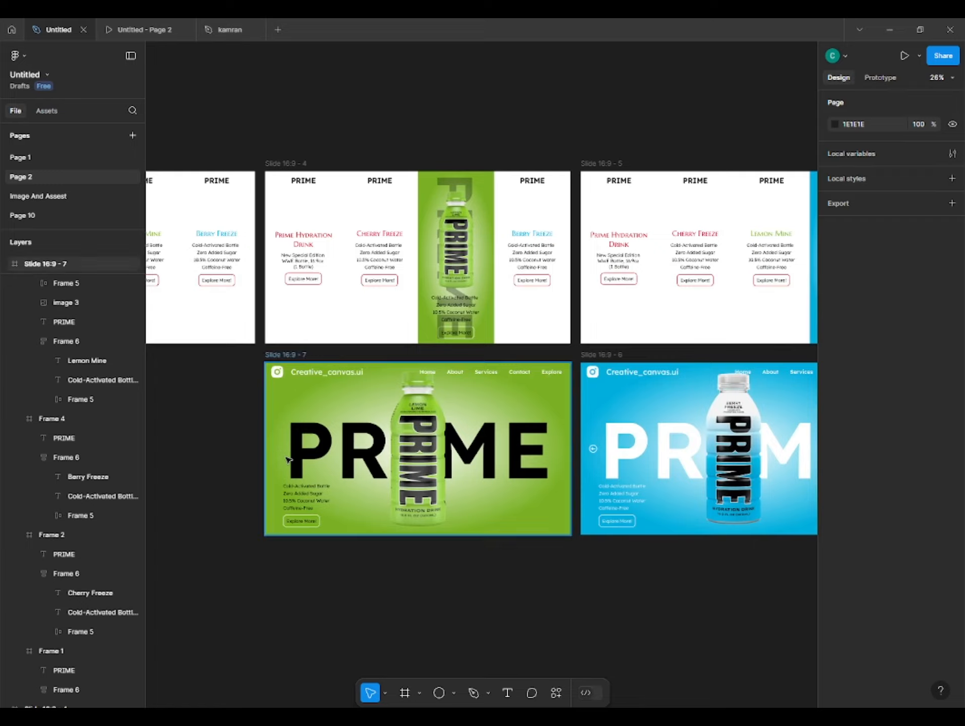
Step: Draw a circle about 56 × 56 on the blue hero slide, below the letters ME of the PRIME text
{"action": "scroll", "coordinate": [287, 459], "scroll_direction": "down", "scroll_amount": 1}
{"action": "scroll", "coordinate": [288, 459], "scroll_direction": "right", "scroll_amount": 5}
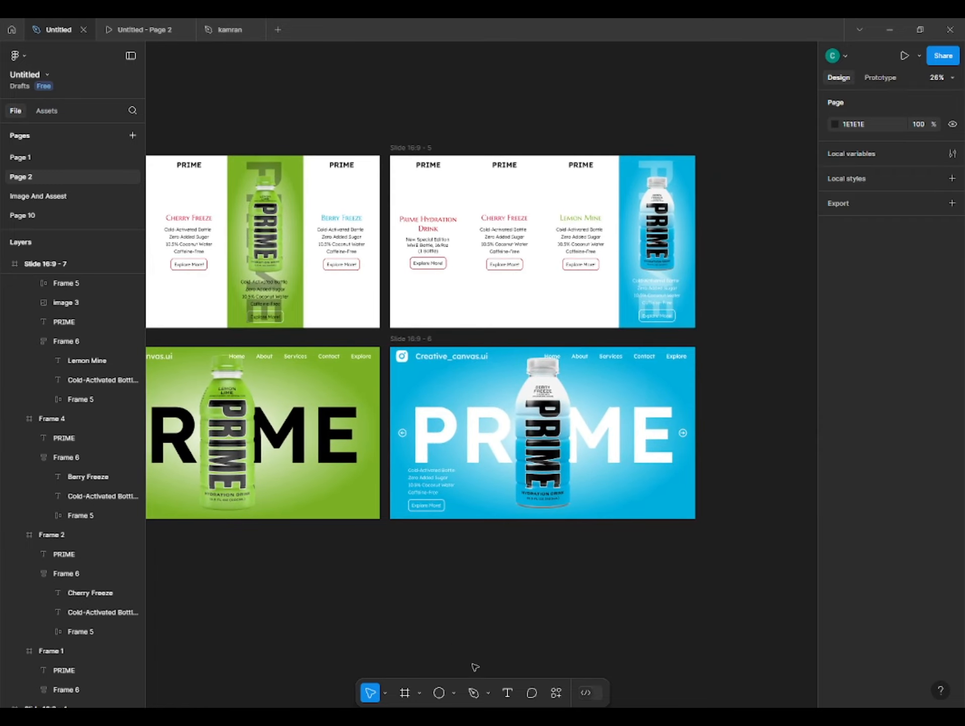
{"action": "scroll", "coordinate": [631, 539], "scroll_direction": "up", "scroll_amount": 5}
{"action": "left_click_drag", "start_coordinate": [639, 412], "coordinate": [619, 430]}
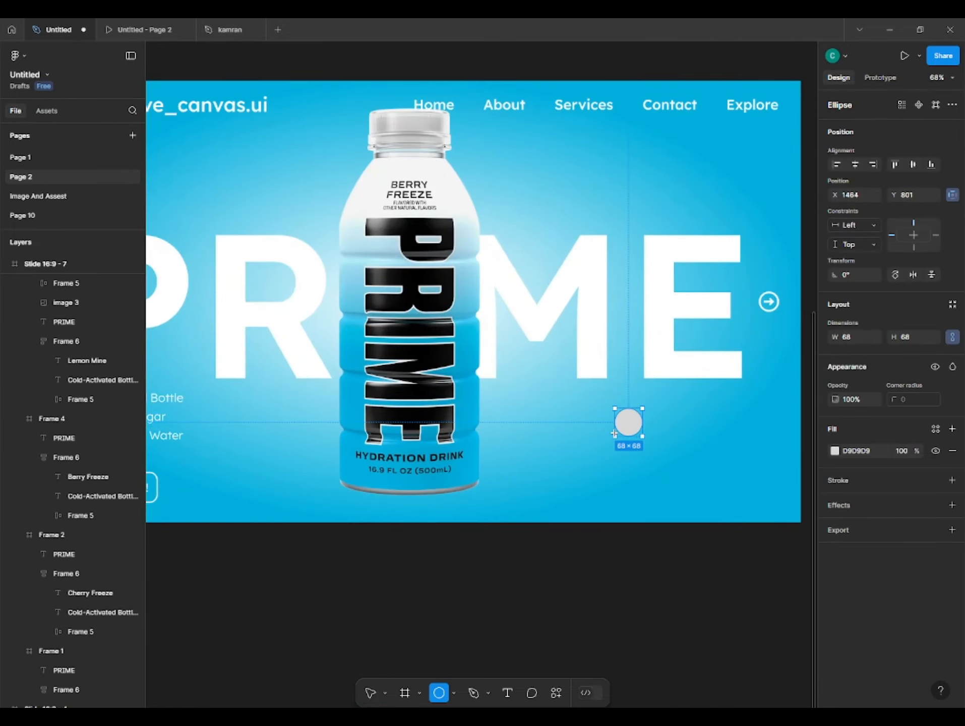
{"action": "scroll", "coordinate": [580, 423], "scroll_direction": "right", "scroll_amount": 3}
{"action": "scroll", "coordinate": [580, 423], "scroll_direction": "down", "scroll_amount": 1}
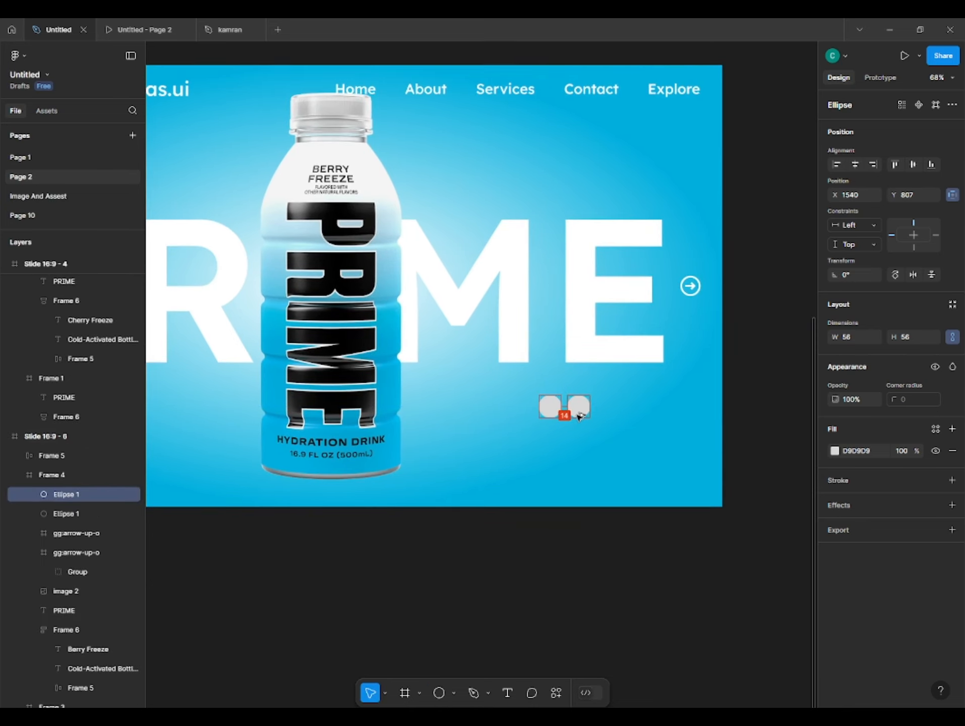
Step: Duplicate the circle into a horizontal row of four with gaps of 14
{"action": "left_click_drag", "start_coordinate": [579, 416], "coordinate": [578, 416]}
{"action": "key", "text": "ctrl+d"}
{"action": "key", "text": "ctrl+d"}
Step: Select all four circles in the row and fill them with blue (00AFDE)
{"action": "left_click", "coordinate": [602, 408], "text": "shift"}
{"action": "left_click", "coordinate": [575, 411], "text": "shift"}
{"action": "left_click", "coordinate": [537, 420], "text": "shift"}
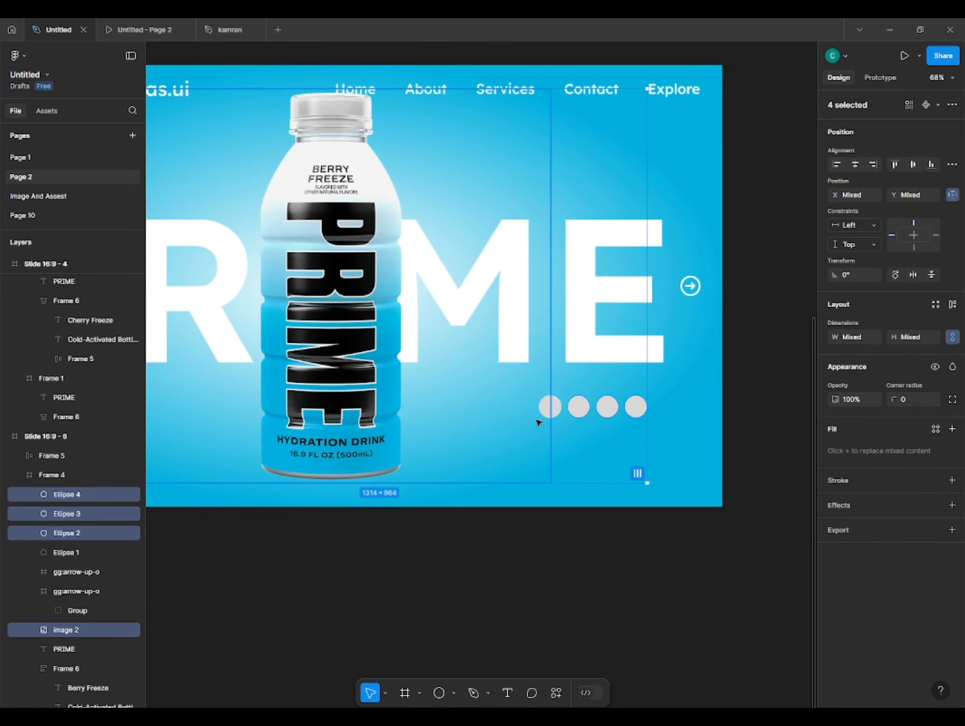
{"action": "left_click", "coordinate": [539, 423], "text": "shift"}
{"action": "left_click", "coordinate": [550, 408], "text": "shift"}
{"action": "left_click", "coordinate": [951, 164]}
{"action": "left_click", "coordinate": [827, 216]}
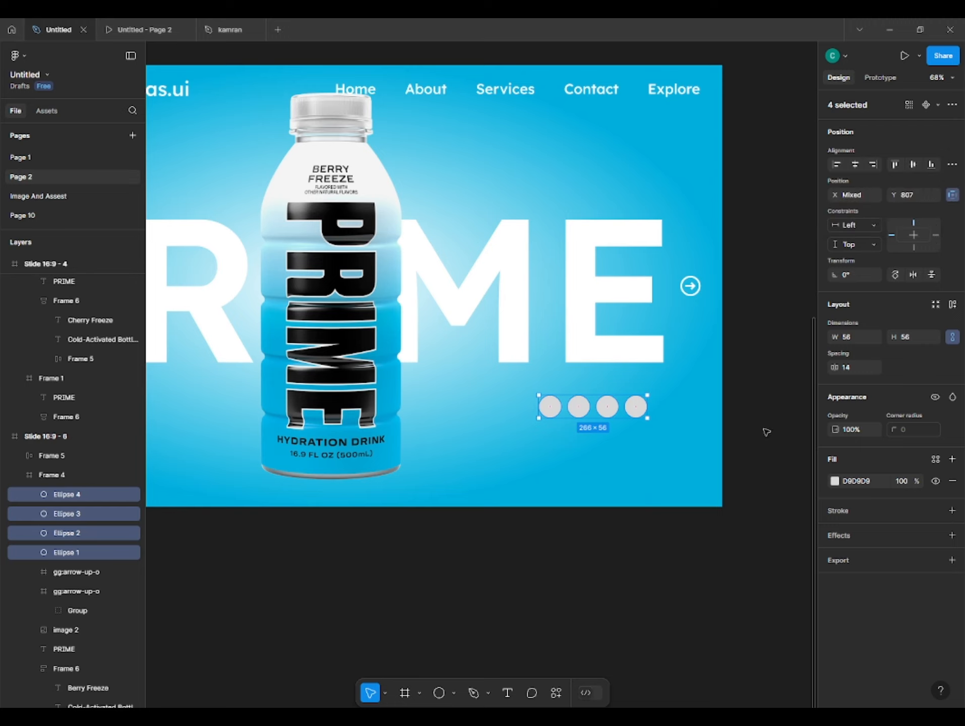
{"action": "left_click", "coordinate": [834, 482]}
{"action": "left_click", "coordinate": [731, 654]}
{"action": "left_click", "coordinate": [557, 611]}
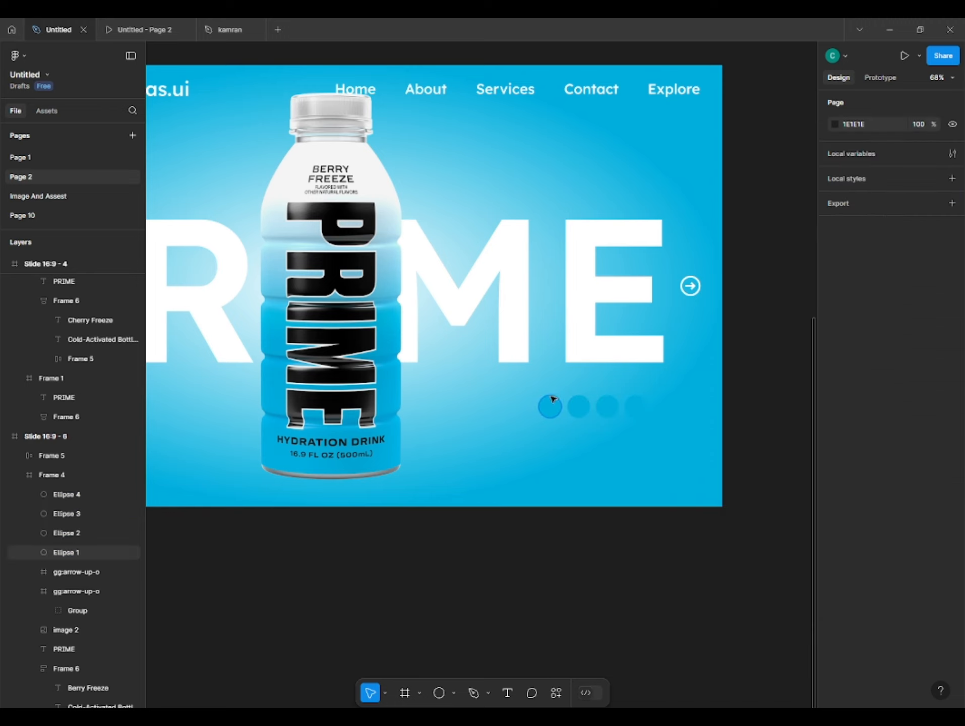
Step: Add a thick white (FFFFFF) inside stroke to the last circle in the row
{"action": "left_click", "coordinate": [636, 406]}
{"action": "left_click", "coordinate": [838, 483]}
{"action": "left_click", "coordinate": [835, 502]}
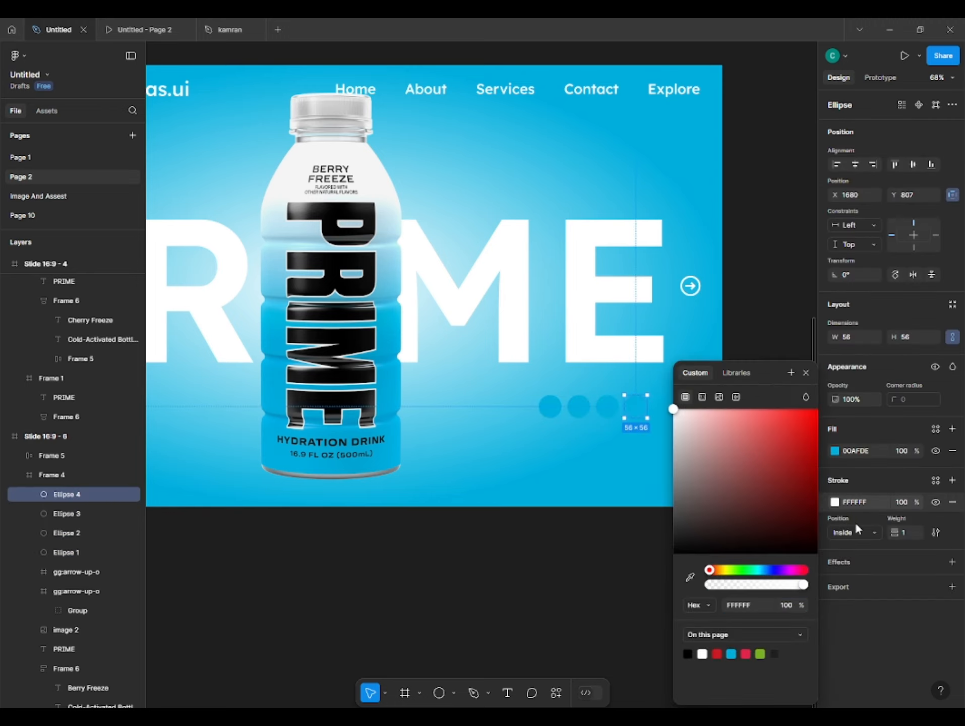
{"action": "left_click_drag", "start_coordinate": [895, 533], "coordinate": [911, 529]}
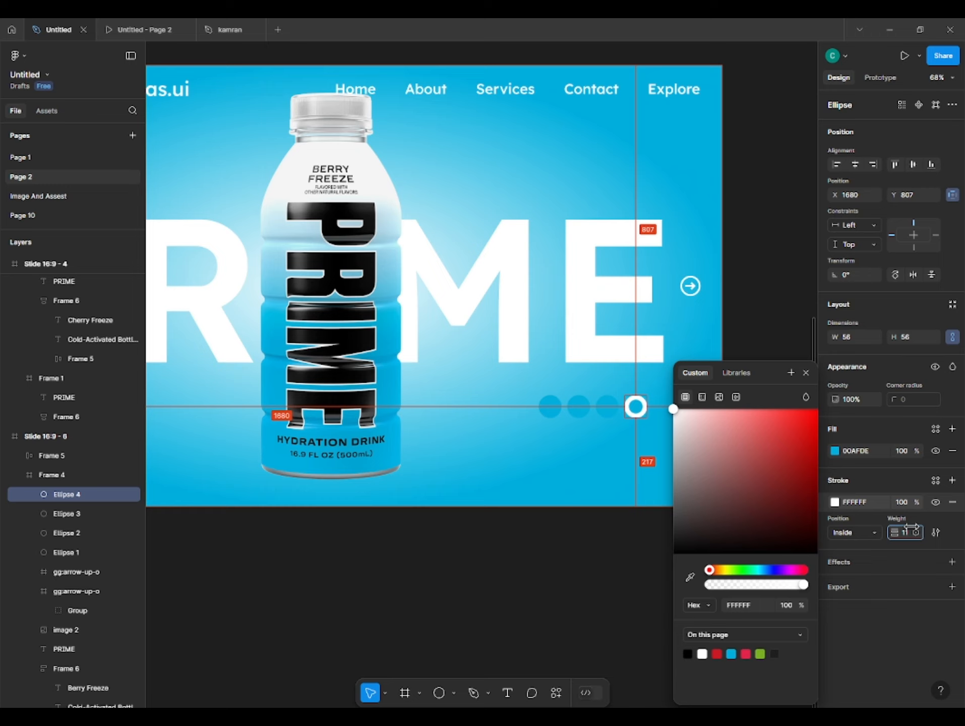
{"action": "left_click", "coordinate": [592, 620]}
Step: Fill the first three circles with the green (7AB124) sampled from the Lemon Lime slide
{"action": "left_click", "coordinate": [611, 407]}
{"action": "left_click", "coordinate": [580, 409], "text": "shift"}
{"action": "left_click", "coordinate": [552, 415], "text": "shift"}
{"action": "scroll", "coordinate": [552, 414], "scroll_direction": "down", "scroll_amount": 1}
{"action": "left_click", "coordinate": [835, 481]}
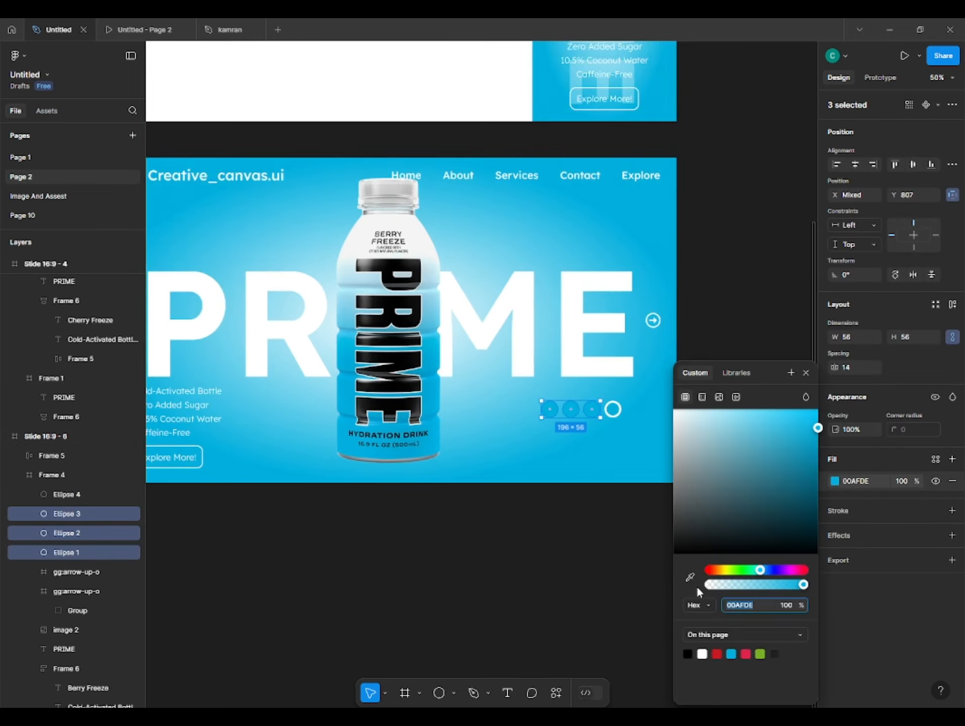
{"action": "left_click", "coordinate": [690, 577]}
{"action": "scroll", "coordinate": [645, 399], "scroll_direction": "up", "scroll_amount": 1}
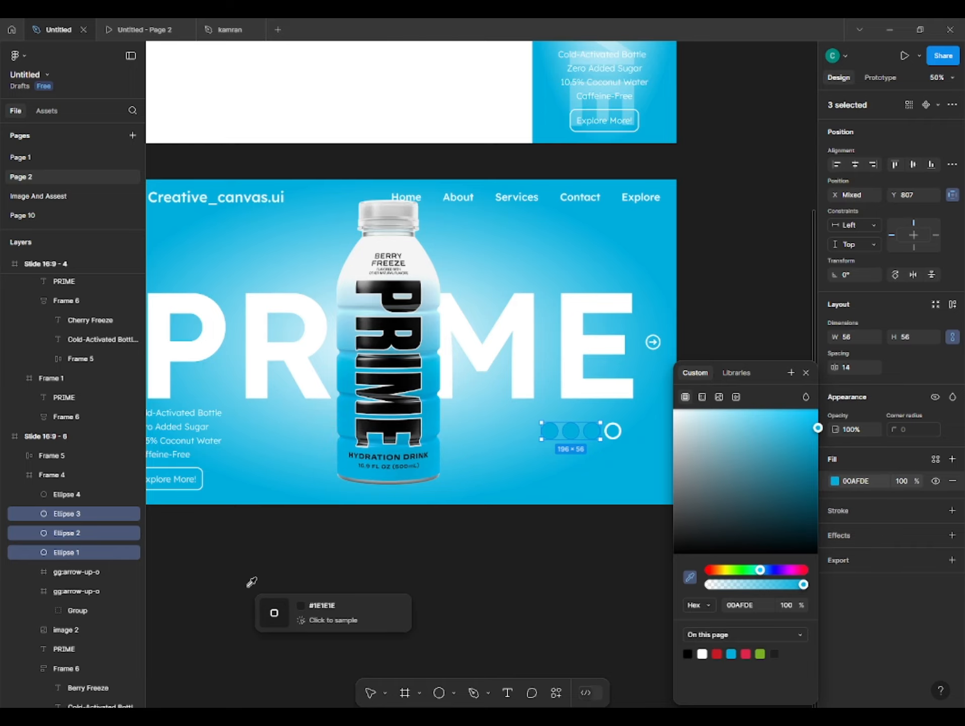
{"action": "scroll", "coordinate": [249, 582], "scroll_direction": "up", "scroll_amount": 3}
{"action": "scroll", "coordinate": [250, 581], "scroll_direction": "left", "scroll_amount": 7}
{"action": "left_click", "coordinate": [269, 233]}
{"action": "left_click", "coordinate": [806, 373]}
Step: Change the second circle's fill to the crimson page colour E0254C
{"action": "scroll", "coordinate": [789, 377], "scroll_direction": "down", "scroll_amount": 1}
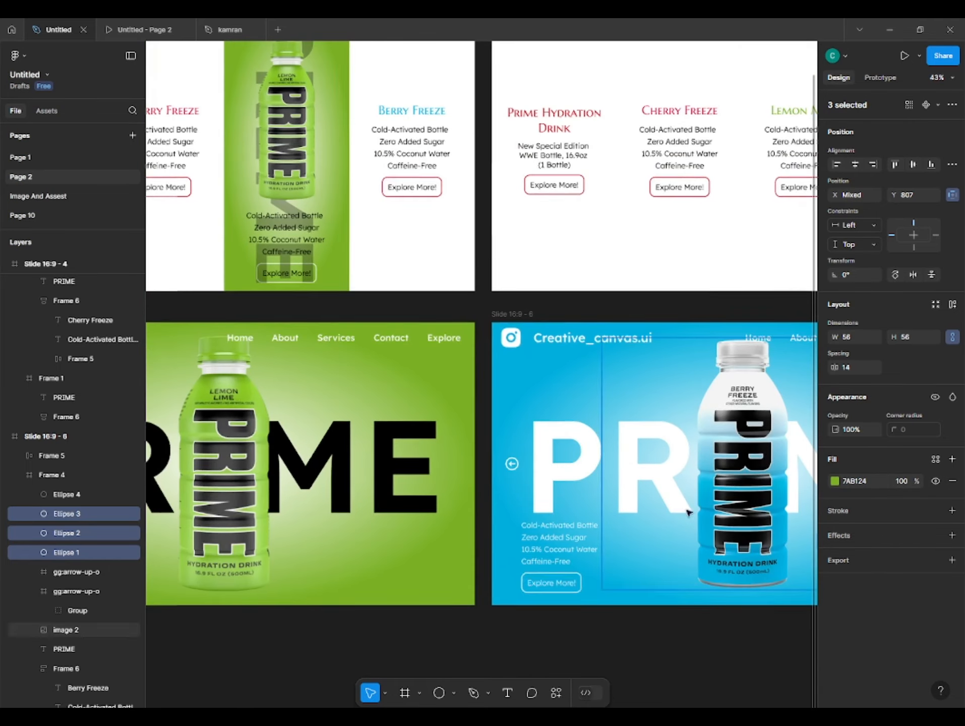
{"action": "scroll", "coordinate": [689, 510], "scroll_direction": "right", "scroll_amount": 5}
{"action": "scroll", "coordinate": [690, 511], "scroll_direction": "down", "scroll_amount": 2}
{"action": "left_click", "coordinate": [664, 455]}
{"action": "left_click", "coordinate": [836, 451]}
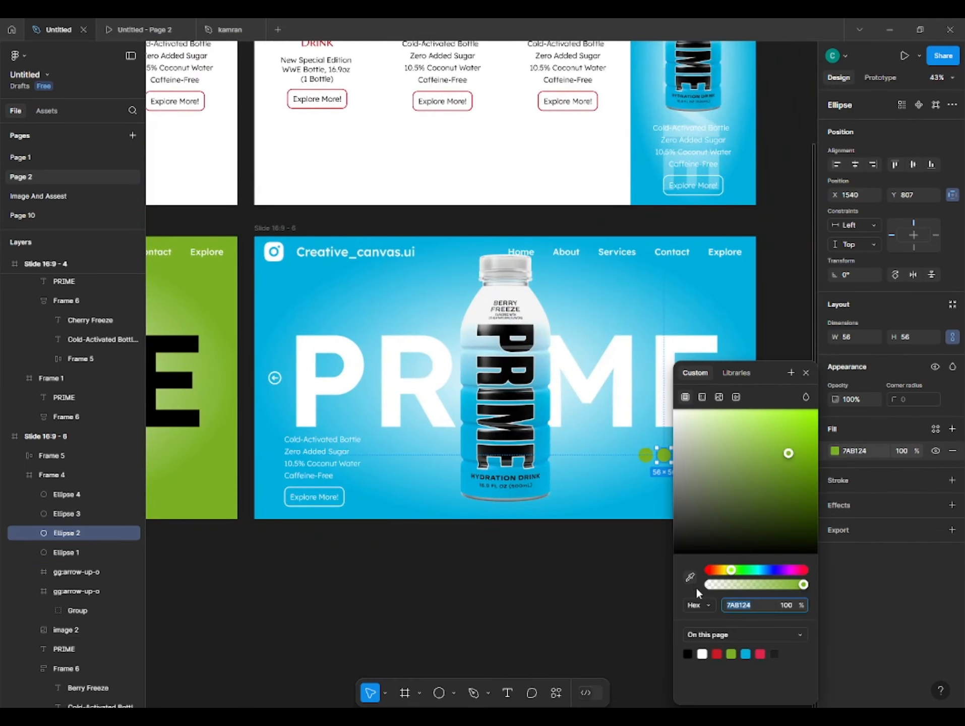
{"action": "left_click", "coordinate": [760, 654]}
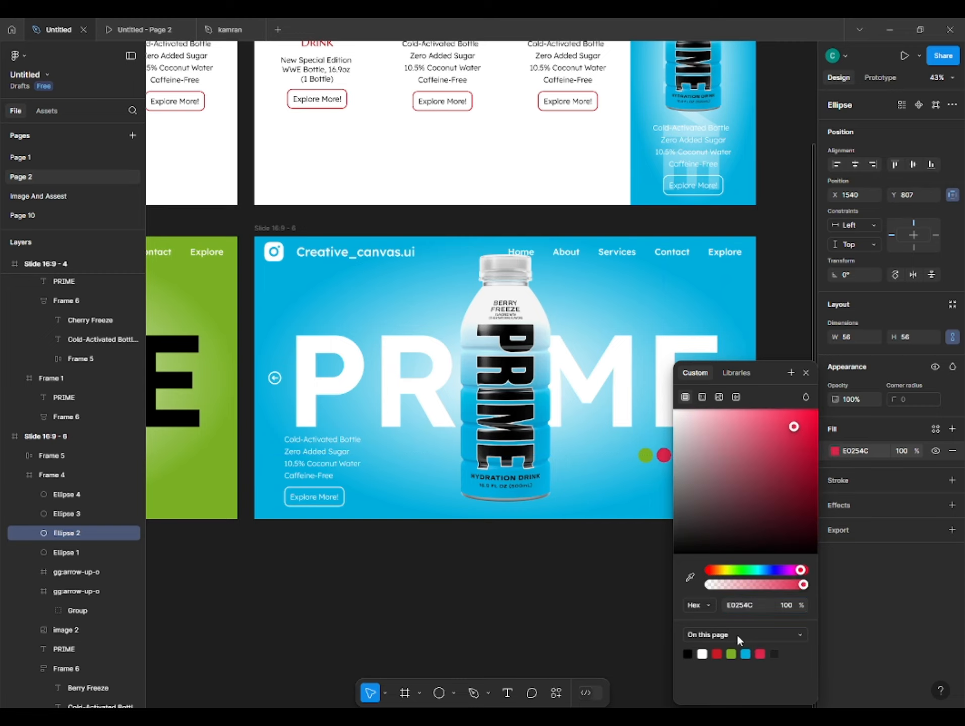
Step: Change the first circle's fill to the dark red colour already used on the page
{"action": "left_click", "coordinate": [646, 455]}
{"action": "left_click", "coordinate": [836, 451]}
{"action": "left_click", "coordinate": [716, 654]}
{"action": "left_click", "coordinate": [603, 651]}
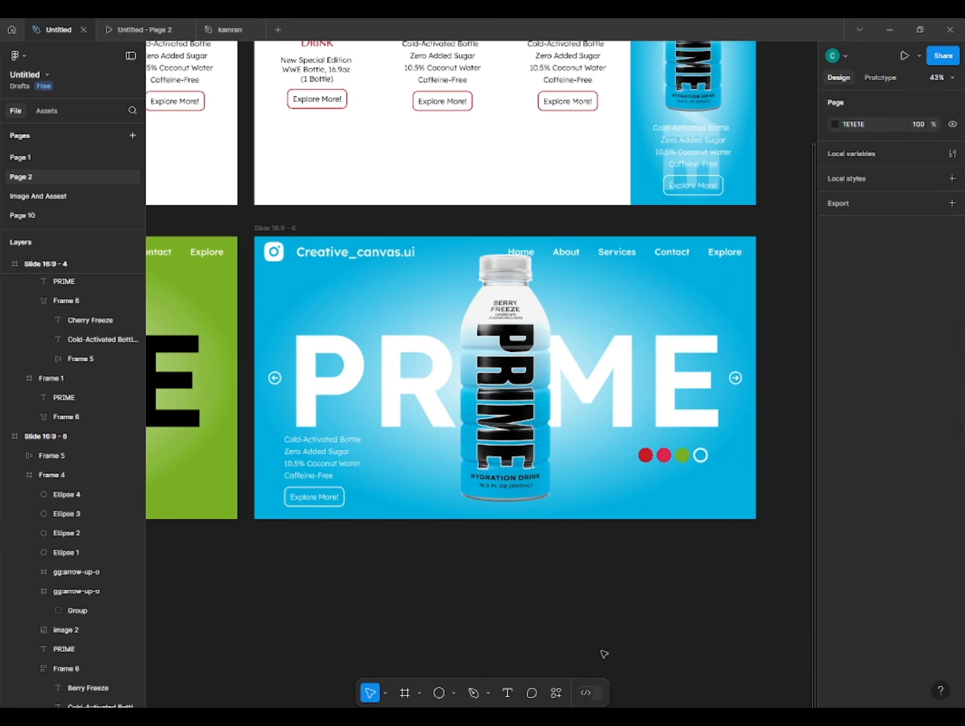
Step: Copy the row of four flavour colour circles from the Berry Freeze hero slide onto the Lemon Lime hero slide
{"action": "scroll", "coordinate": [603, 605], "scroll_direction": "up", "scroll_amount": 5}
{"action": "scroll", "coordinate": [583, 529], "scroll_direction": "down", "scroll_amount": 6}
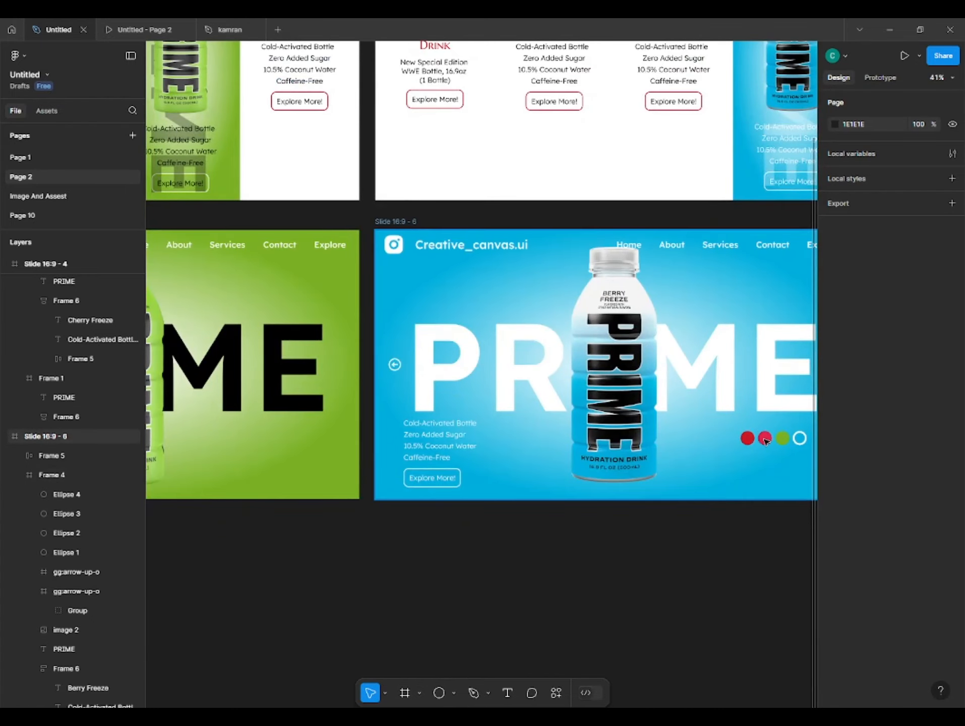
{"action": "double_click", "coordinate": [765, 442]}
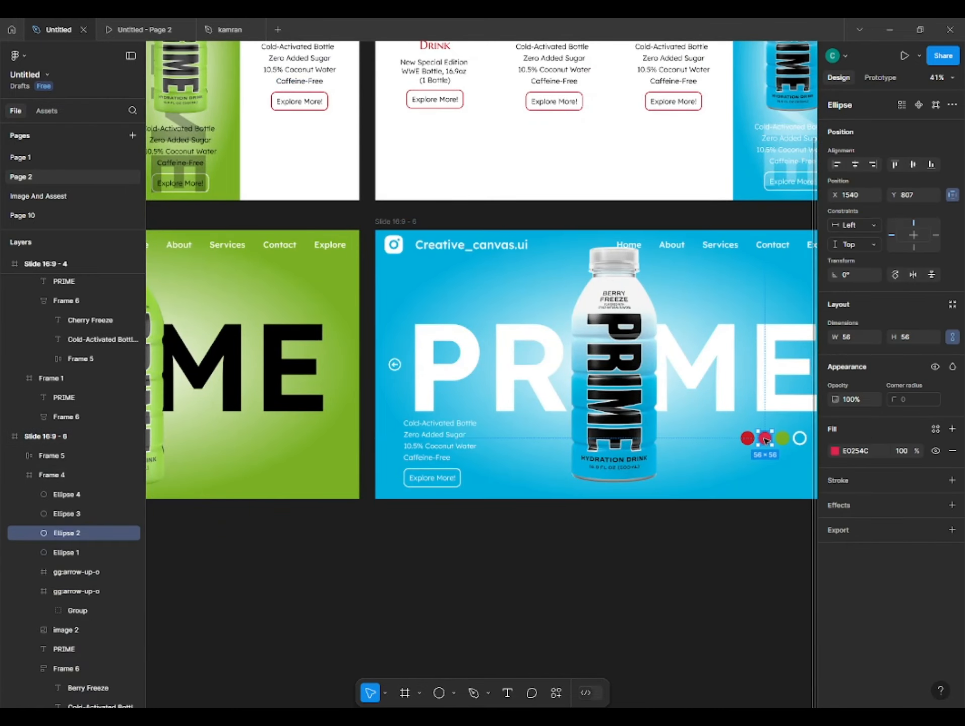
{"action": "scroll", "coordinate": [641, 414], "scroll_direction": "up", "scroll_amount": 4}
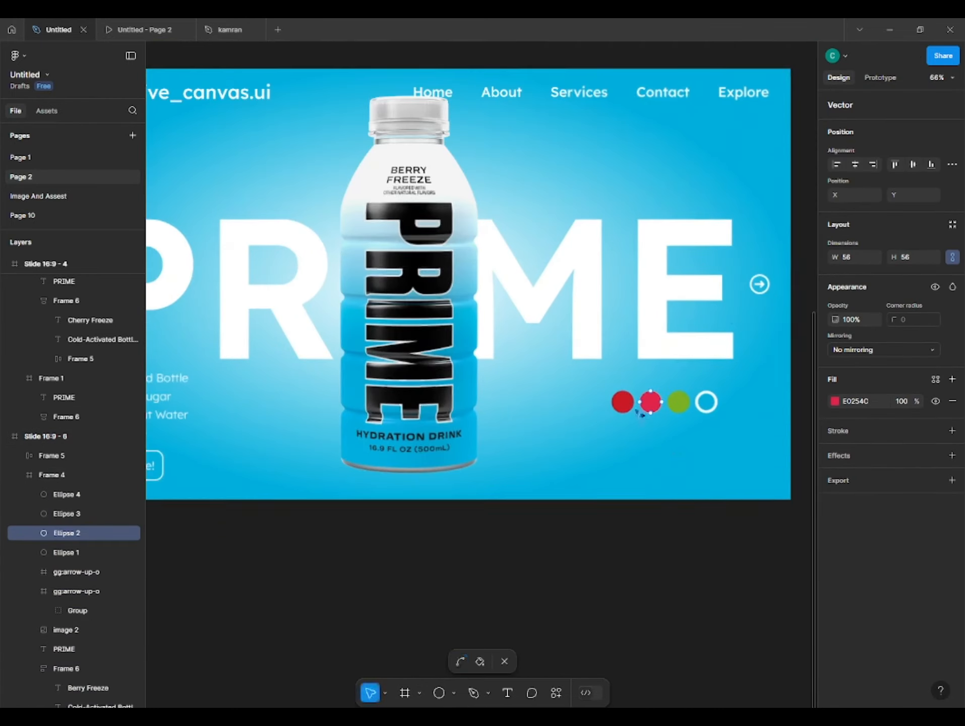
{"action": "left_click", "coordinate": [504, 663]}
{"action": "left_click", "coordinate": [626, 405], "text": "shift"}
{"action": "left_click", "coordinate": [681, 405], "text": "shift"}
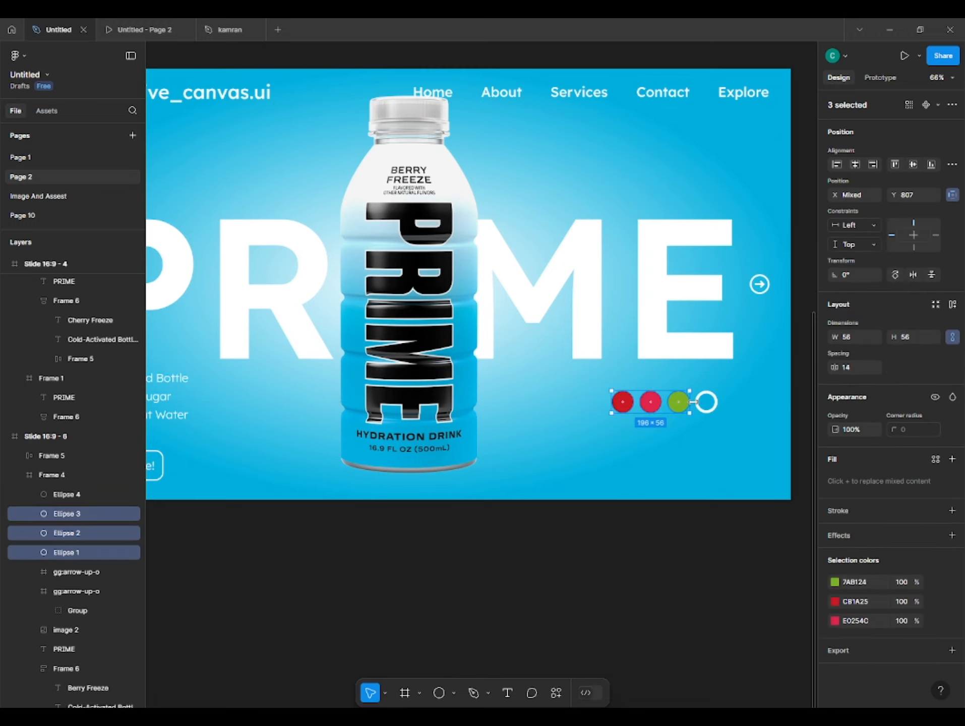
{"action": "left_click", "coordinate": [711, 405], "text": "shift"}
{"action": "left_click_drag", "start_coordinate": [712, 405], "coordinate": [357, 406]}
{"action": "scroll", "coordinate": [364, 314], "scroll_direction": "up", "scroll_amount": 1}
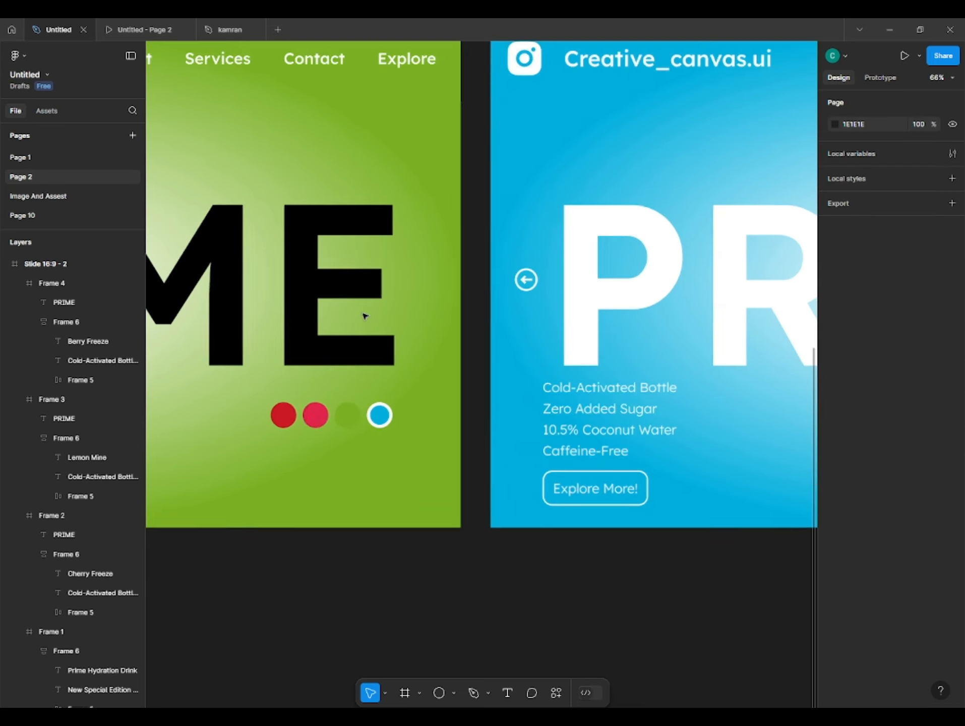
Step: Add a white (FFFFFF) inside stroke of weight 6 to the green circle on the Lemon Lime slide
{"action": "left_click", "coordinate": [347, 415]}
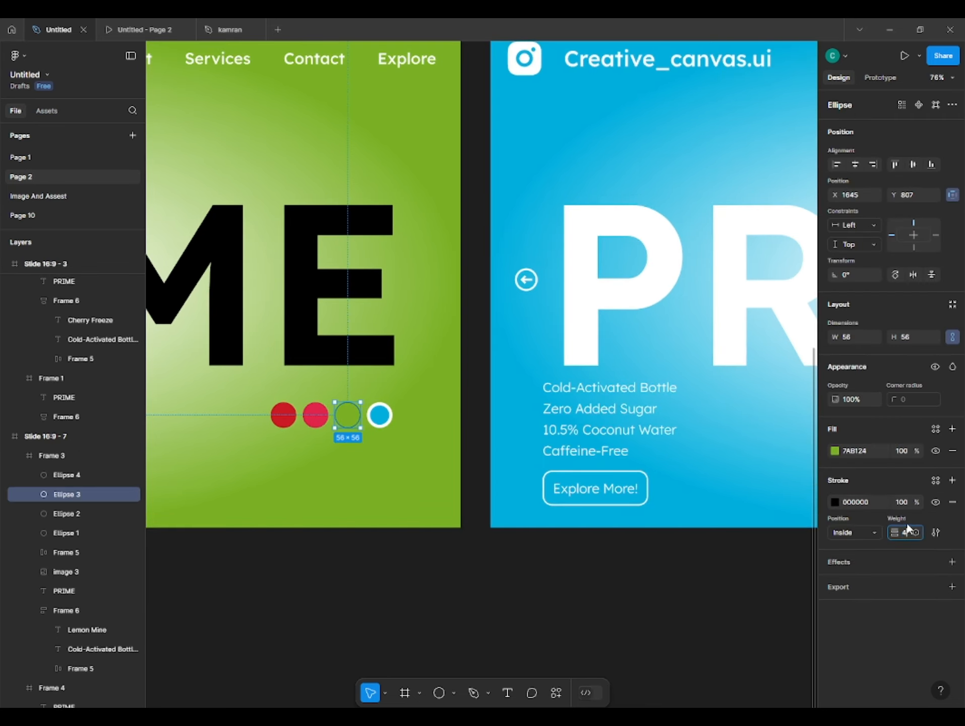
{"action": "left_click", "coordinate": [835, 502]}
{"action": "left_click_drag", "start_coordinate": [721, 461], "coordinate": [577, 423]}
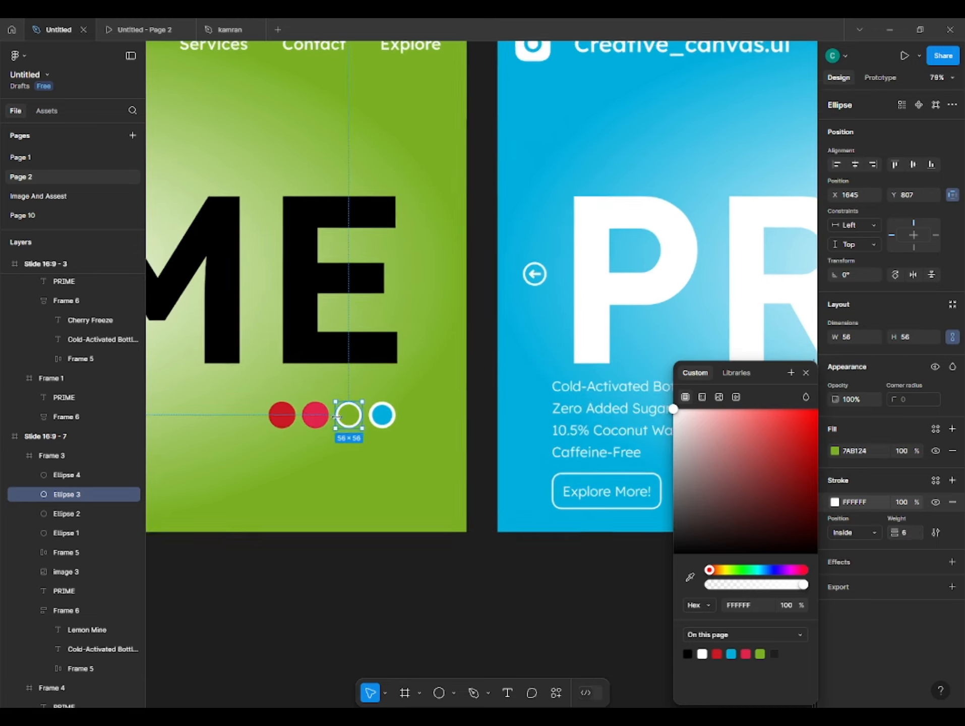
{"action": "scroll", "coordinate": [348, 416], "scroll_direction": "up", "scroll_amount": 5}
{"action": "scroll", "coordinate": [483, 392], "scroll_direction": "down", "scroll_amount": 2}
Step: Remove the blue circle's stroke on the Lemon Lime slide and set the green circle's stroke weight to 7
{"action": "left_click", "coordinate": [491, 383]}
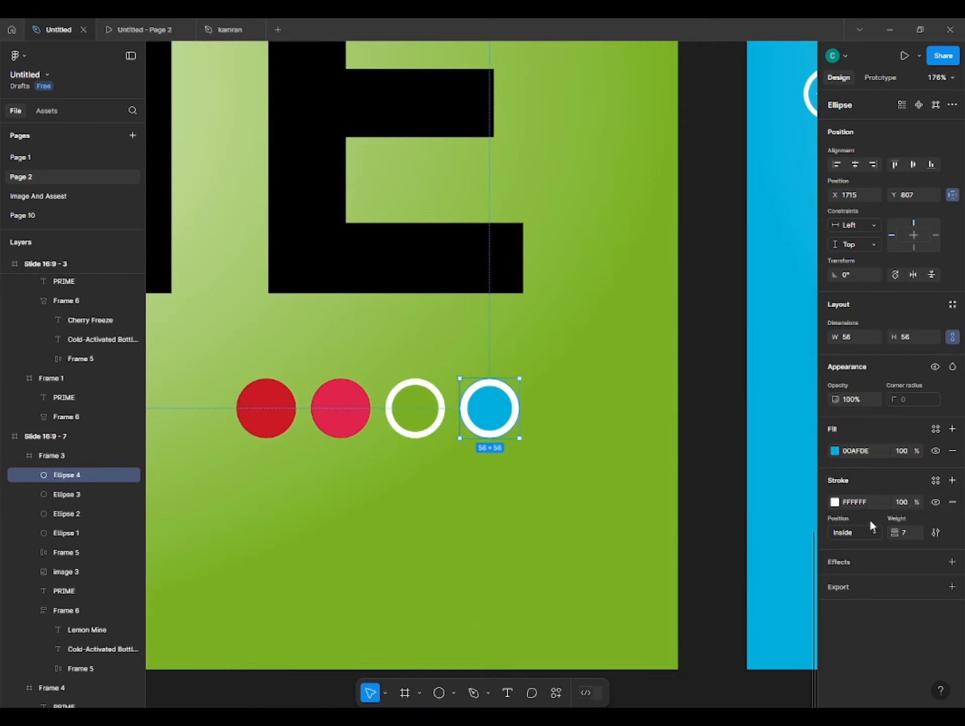
{"action": "left_click", "coordinate": [439, 426]}
{"action": "left_click", "coordinate": [916, 533]}
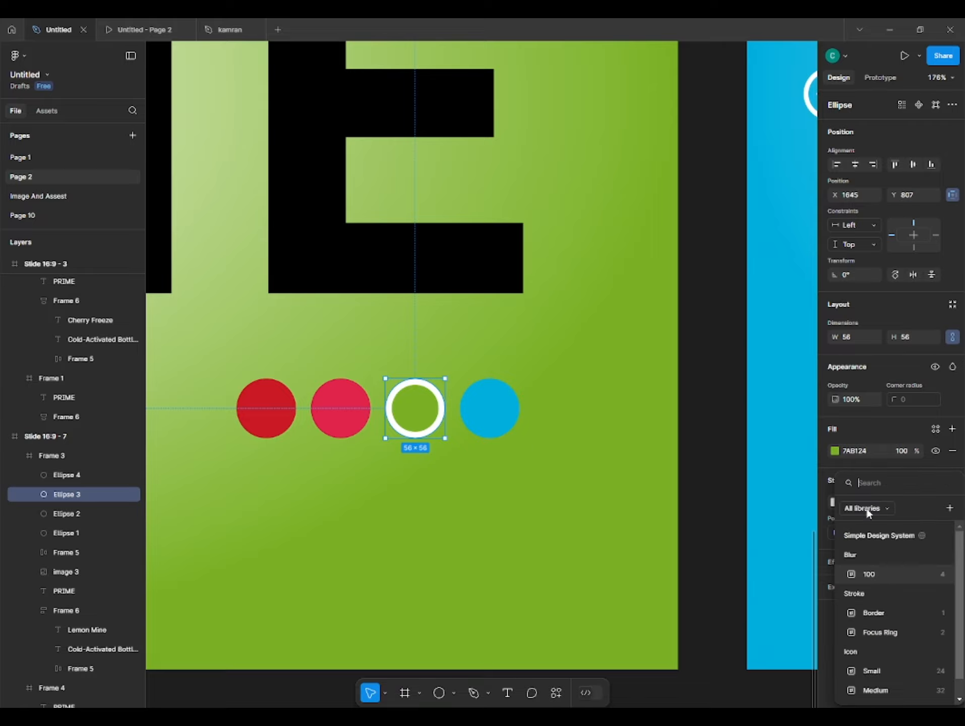
{"action": "left_click", "coordinate": [949, 509]}
{"action": "left_click", "coordinate": [614, 691]}
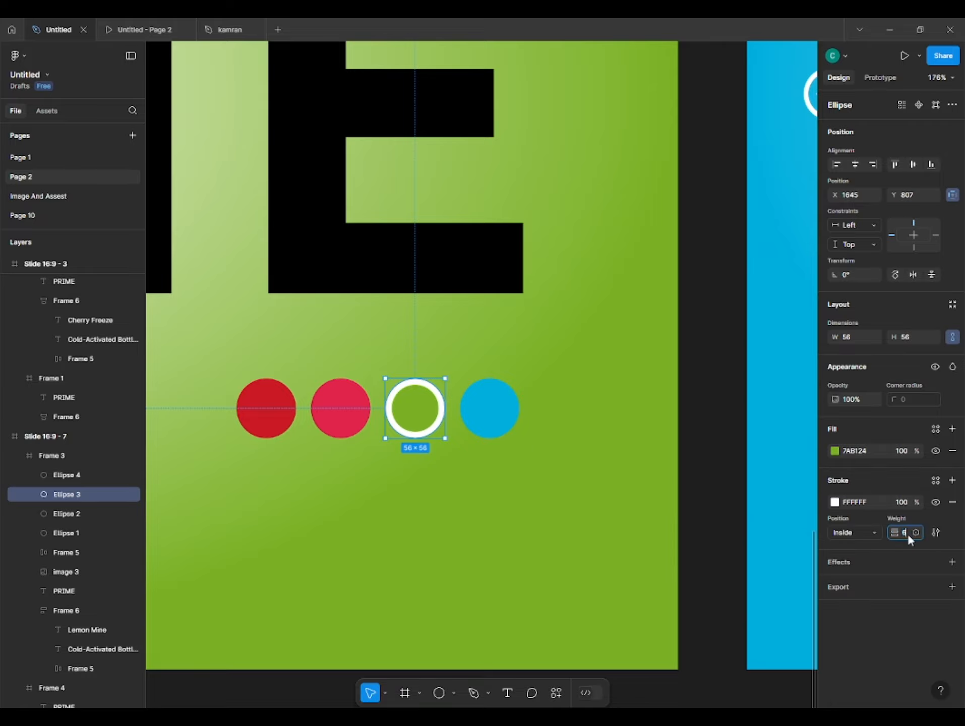
{"action": "key", "text": "Up"}
{"action": "scroll", "coordinate": [309, 441], "scroll_direction": "down", "scroll_amount": 4}
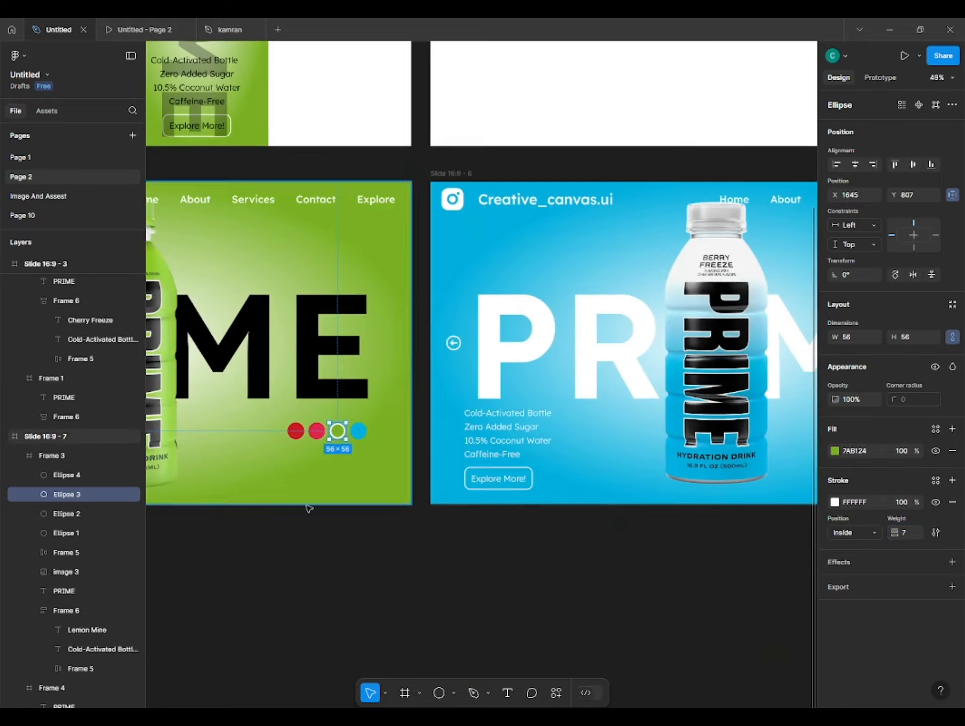
{"action": "left_click", "coordinate": [307, 510]}
{"action": "left_click_drag", "start_coordinate": [202, 598], "coordinate": [298, 565]}
{"action": "scroll", "coordinate": [297, 565], "scroll_direction": "down", "scroll_amount": 3}
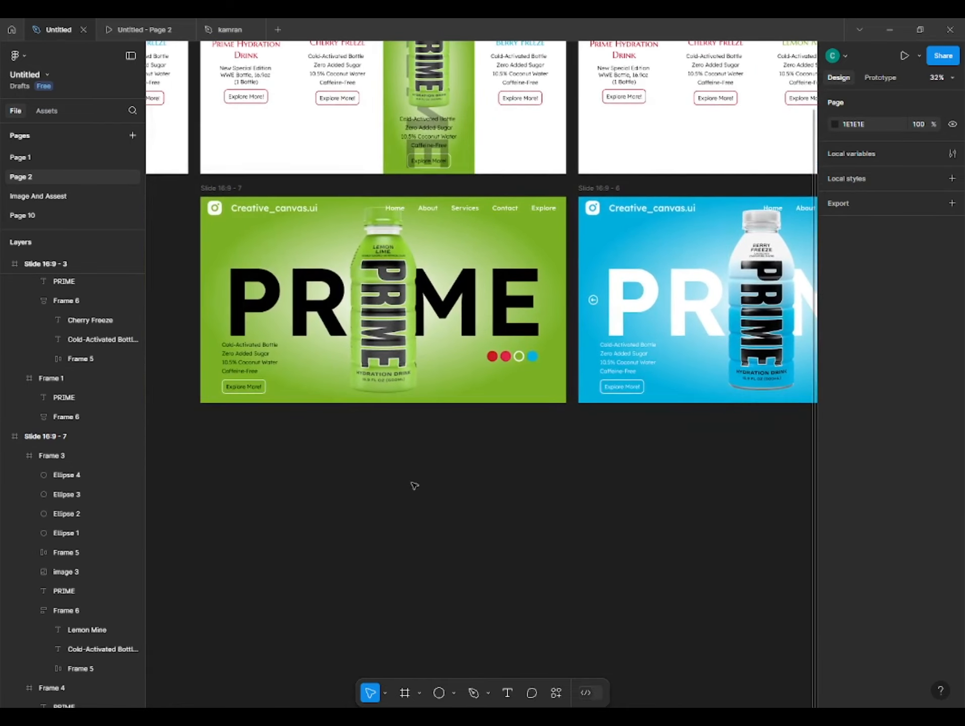
{"action": "left_click_drag", "start_coordinate": [330, 487], "coordinate": [508, 542]}
{"action": "left_click_drag", "start_coordinate": [311, 275], "coordinate": [146, 290]}
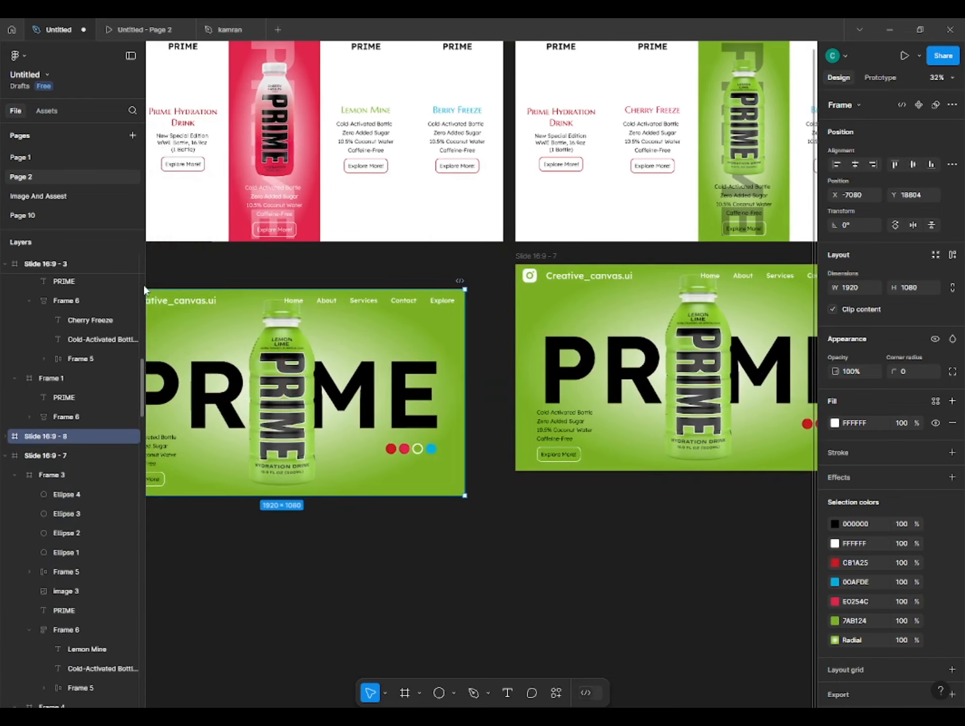
{"action": "key", "text": "Delete"}
Step: Duplicate the four-column slide with the Cherry Freeze bottle and place the copy directly below the original
{"action": "scroll", "coordinate": [353, 360], "scroll_direction": "down", "scroll_amount": 3}
{"action": "left_click_drag", "start_coordinate": [345, 366], "coordinate": [357, 380]}
{"action": "left_click_drag", "start_coordinate": [271, 187], "coordinate": [275, 327]}
{"action": "scroll", "coordinate": [276, 333], "scroll_direction": "up", "scroll_amount": 3}
{"action": "left_click", "coordinate": [302, 335], "text": "ctrl"}
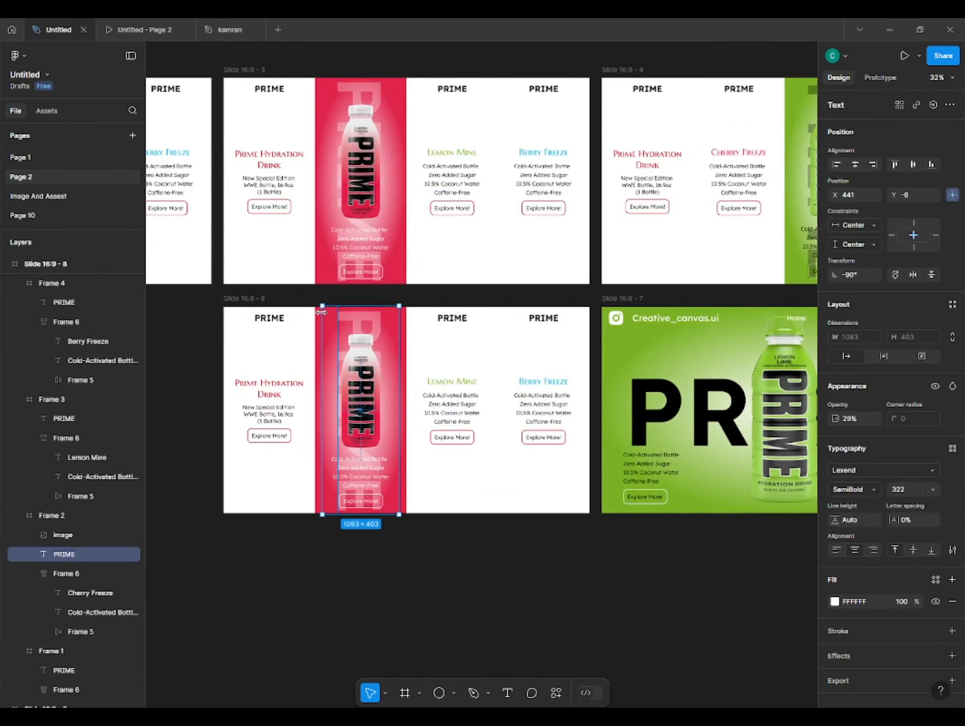
{"action": "left_click", "coordinate": [313, 488]}
{"action": "left_click", "coordinate": [325, 473]}
{"action": "left_click_drag", "start_coordinate": [316, 438], "coordinate": [223, 428]}
{"action": "left_click_drag", "start_coordinate": [406, 380], "coordinate": [451, 376]}
{"action": "key", "text": "ctrl+z"}
{"action": "key", "text": "ctrl+z"}
{"action": "key", "text": "ctrl+z"}
Step: Bring the copied slide's Cherry Freeze frame to the front and stretch it across the full slide width
{"action": "left_click", "coordinate": [349, 465]}
{"action": "left_click_drag", "start_coordinate": [407, 424], "coordinate": [472, 423]}
{"action": "key", "text": "ctrl+z"}
{"action": "key", "text": "]"}
{"action": "left_click_drag", "start_coordinate": [315, 419], "coordinate": [223, 419]}
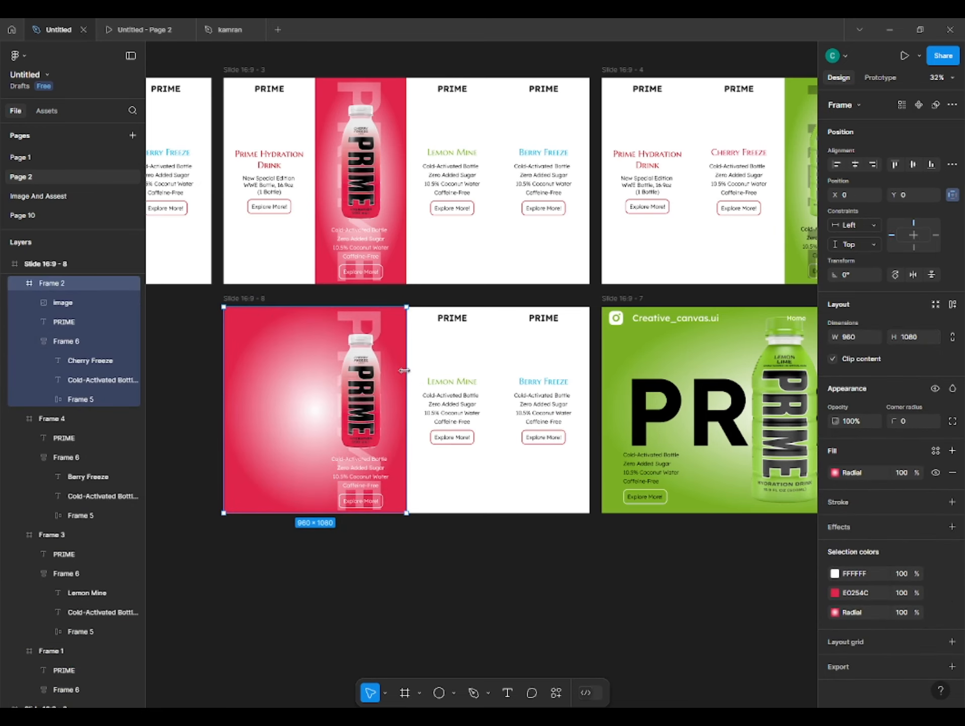
{"action": "left_click_drag", "start_coordinate": [406, 371], "coordinate": [589, 373]}
Step: Turn the Cherry Freeze slide's PRIME text into a centred, fully opaque title rotated to 0° and scaled to about 1765 × 650
{"action": "scroll", "coordinate": [357, 324], "scroll_direction": "up", "scroll_amount": 3}
{"action": "left_click", "coordinate": [356, 324], "text": "ctrl"}
{"action": "left_click_drag", "start_coordinate": [375, 318], "coordinate": [457, 315]}
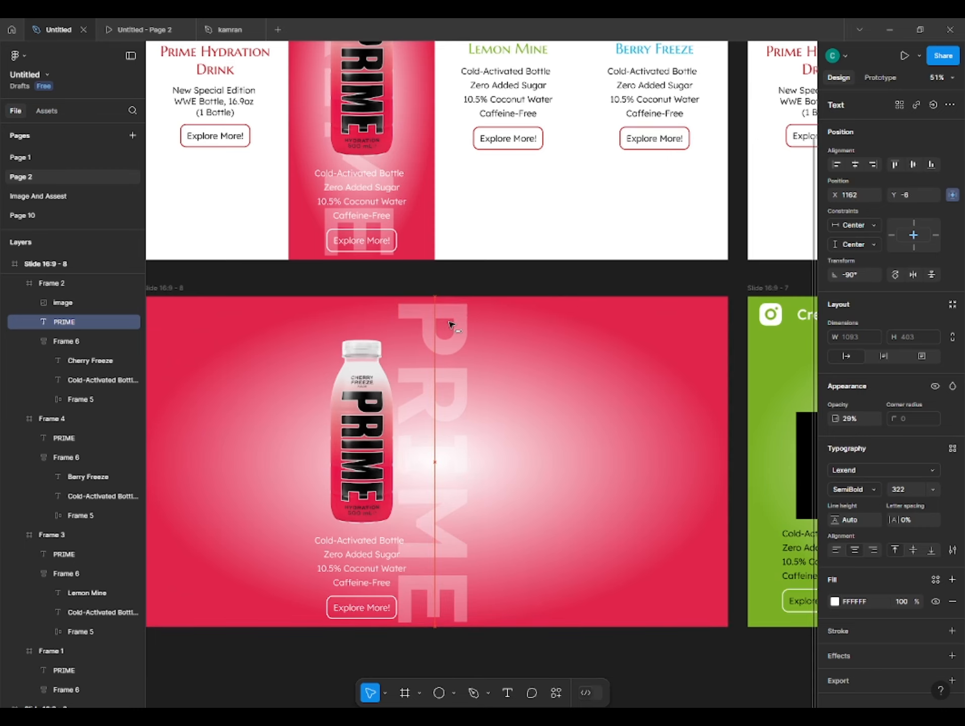
{"action": "key", "text": "0"}
{"action": "left_click", "coordinate": [896, 274]}
{"action": "key", "text": "k"}
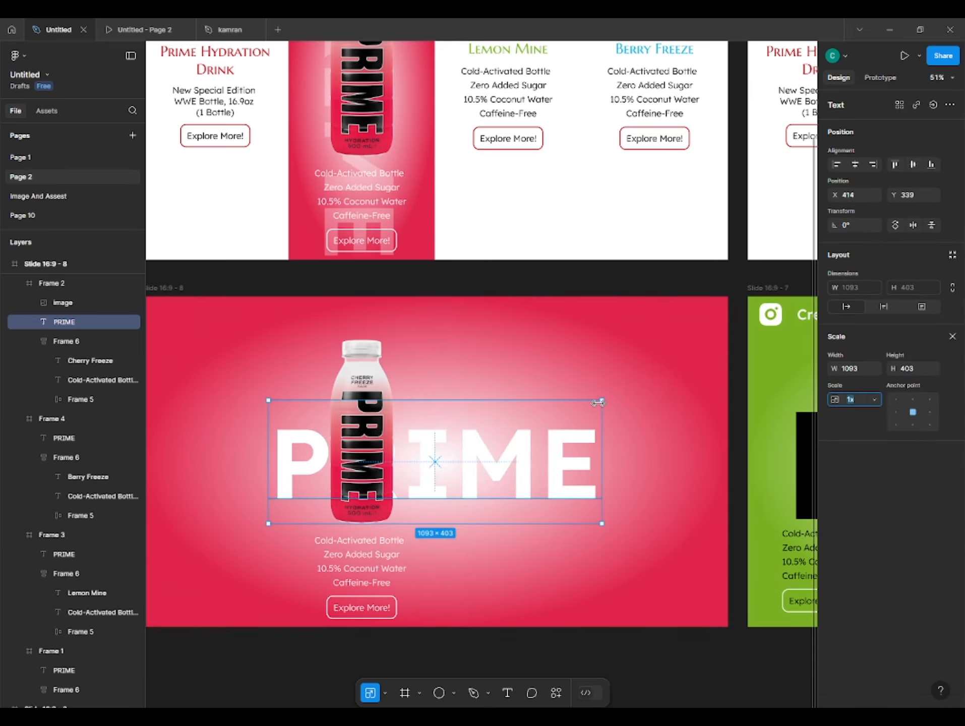
{"action": "left_click_drag", "start_coordinate": [602, 400], "coordinate": [659, 362]}
Step: Move the Cherry Freeze description block below the P of PRIME and left-align its text and Explore More! button
{"action": "double_click", "coordinate": [381, 579]}
{"action": "left_click_drag", "start_coordinate": [381, 584], "coordinate": [240, 581]}
{"action": "left_click", "coordinate": [234, 579]}
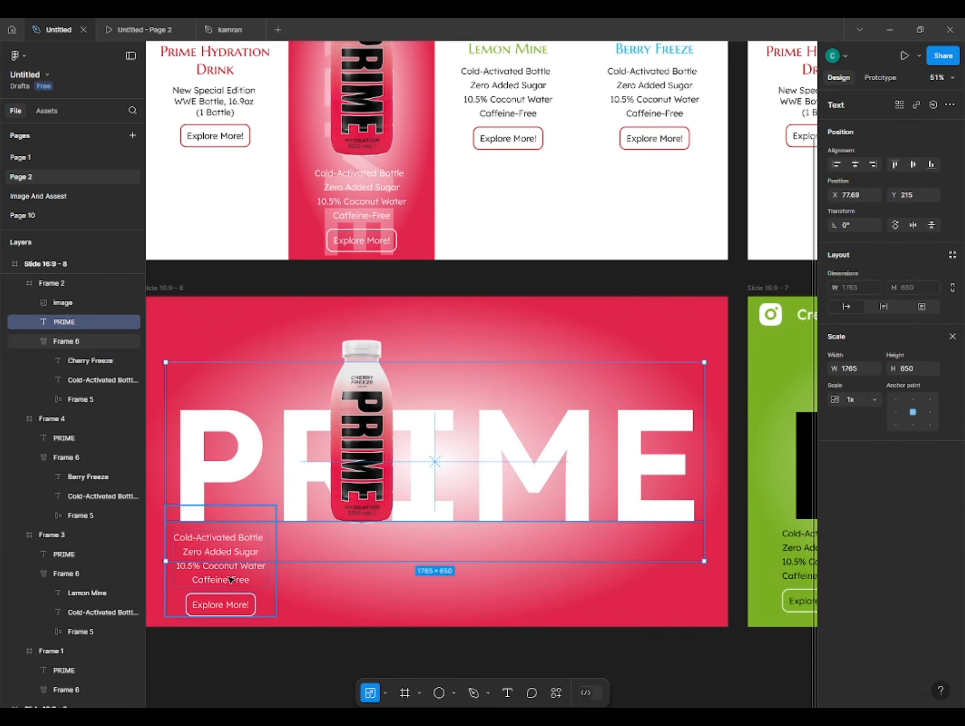
{"action": "key", "text": "v"}
{"action": "double_click", "coordinate": [233, 579]}
{"action": "left_click", "coordinate": [838, 499]}
{"action": "left_click", "coordinate": [220, 601]}
{"action": "left_click", "coordinate": [217, 588]}
{"action": "double_click", "coordinate": [217, 583]}
{"action": "left_click", "coordinate": [896, 368]}
{"action": "left_click", "coordinate": [206, 662]}
{"action": "left_click_drag", "start_coordinate": [206, 662], "coordinate": [243, 659]}
Step: Move the Cherry Freeze bottle to the middle of the slide and enlarge it to nearly the slide's full height
{"action": "left_click", "coordinate": [399, 414]}
{"action": "left_click_drag", "start_coordinate": [392, 404], "coordinate": [465, 433]}
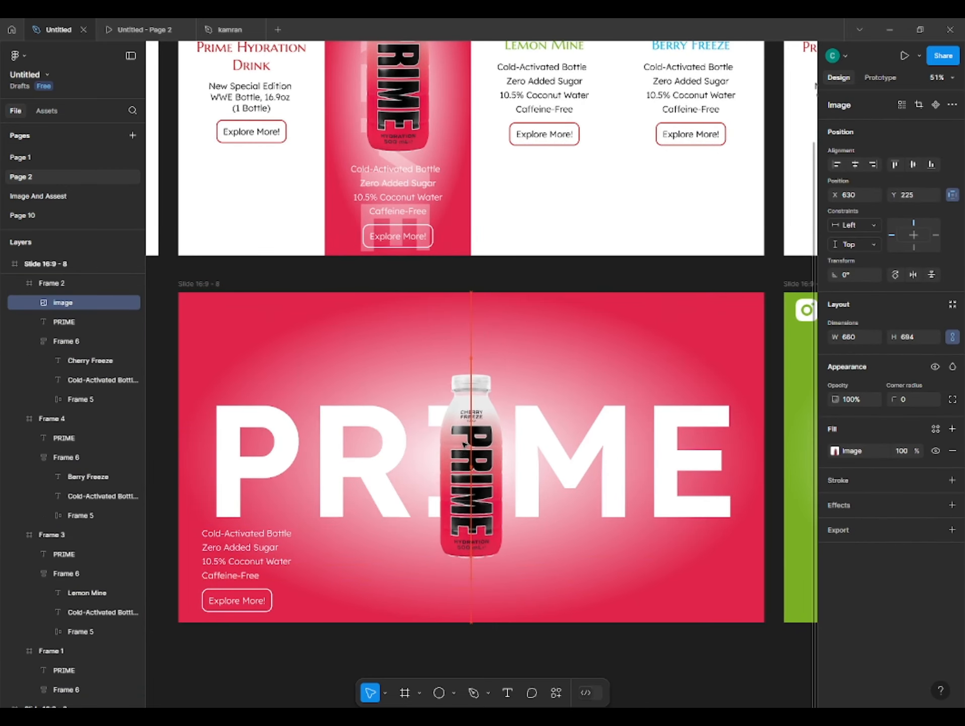
{"action": "left_click_drag", "start_coordinate": [570, 353], "coordinate": [648, 294]}
{"action": "left_click_drag", "start_coordinate": [487, 383], "coordinate": [484, 388]}
{"action": "scroll", "coordinate": [484, 387], "scroll_direction": "down", "scroll_amount": 3}
Step: Copy the navigation bar from the Lemon Lime hero slide and paste it onto the Cherry Freeze hero slide
{"action": "left_click", "coordinate": [436, 570]}
{"action": "left_click_drag", "start_coordinate": [436, 570], "coordinate": [405, 639]}
{"action": "left_click", "coordinate": [694, 425]}
{"action": "double_click", "coordinate": [695, 425]}
{"action": "key", "text": "ctrl+c"}
{"action": "left_click", "coordinate": [312, 438]}
{"action": "key", "text": "ctrl+v"}
Step: Duplicate the four-column slide with the red WWE bottle and place the copy directly below the original
{"action": "scroll", "coordinate": [311, 441], "scroll_direction": "down", "scroll_amount": 3}
{"action": "left_click", "coordinate": [254, 478]}
{"action": "left_click_drag", "start_coordinate": [253, 478], "coordinate": [392, 541]}
{"action": "left_click_drag", "start_coordinate": [266, 373], "coordinate": [265, 483]}
{"action": "left_click", "coordinate": [198, 564]}
{"action": "left_click_drag", "start_coordinate": [198, 563], "coordinate": [237, 549]}
{"action": "scroll", "coordinate": [237, 549], "scroll_direction": "up", "scroll_amount": 3}
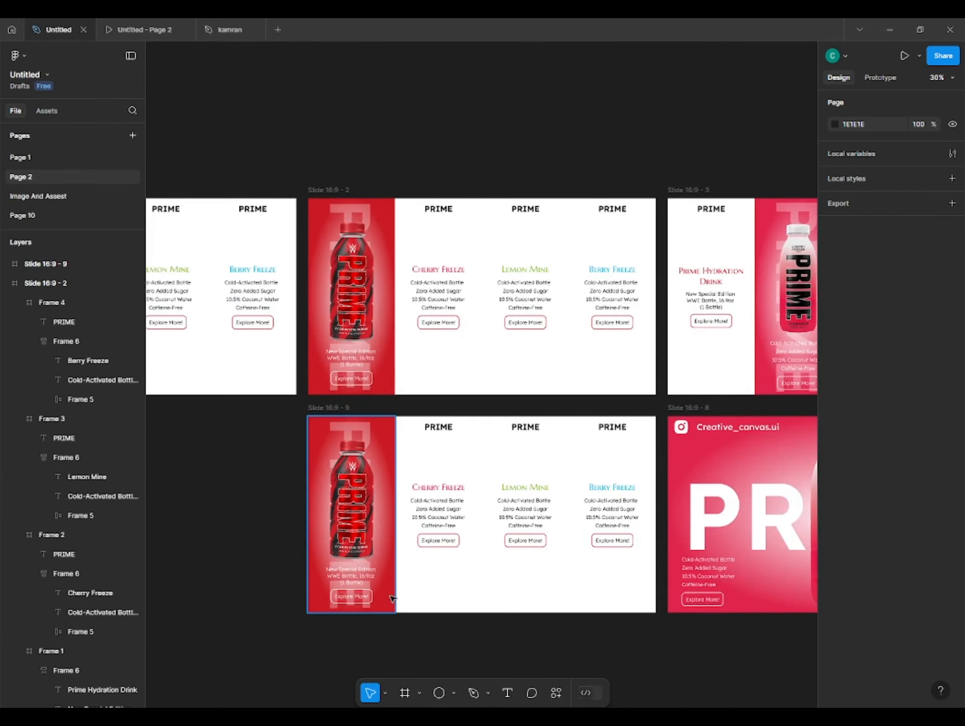
Step: Bring the copied slide's red WWE bottle frame to the front and stretch it across the full slide width
{"action": "left_click", "coordinate": [389, 598]}
{"action": "left_click_drag", "start_coordinate": [395, 565], "coordinate": [651, 464]}
{"action": "key", "text": "ctrl+z"}
{"action": "right_click", "coordinate": [385, 466]}
{"action": "left_click", "coordinate": [414, 372]}
{"action": "left_click_drag", "start_coordinate": [395, 442], "coordinate": [657, 459]}
Step: Centre the red slide's PRIME text horizontally and set its opacity to 100% and its rotation to 0°
{"action": "left_click", "coordinate": [270, 459]}
{"action": "scroll", "coordinate": [327, 456], "scroll_direction": "up", "scroll_amount": 3}
{"action": "double_click", "coordinate": [332, 454]}
{"action": "left_click", "coordinate": [855, 164]}
{"action": "key", "text": "0"}
{"action": "left_click", "coordinate": [848, 276]}
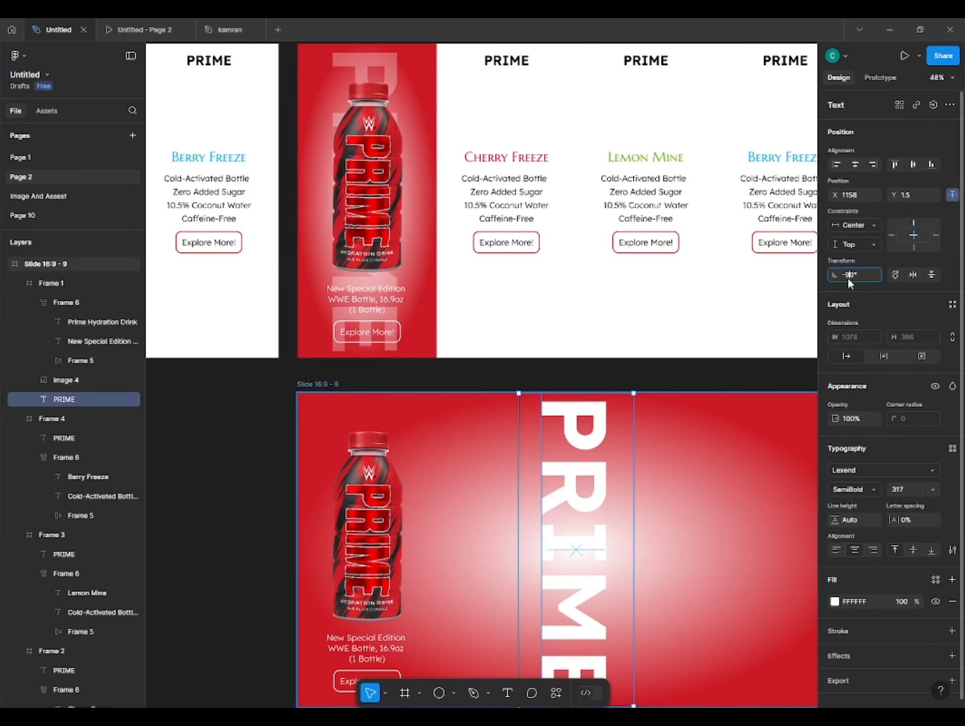
{"action": "type", "text": "0"}
{"action": "key", "text": "Return"}
Step: Scale the red slide's PRIME title from its centre to about 1768 × 651
{"action": "key", "text": "k"}
{"action": "left_click_drag", "start_coordinate": [655, 572], "coordinate": [434, 554]}
{"action": "key", "text": "ctrl+z"}
{"action": "scroll", "coordinate": [433, 504], "scroll_direction": "down", "scroll_amount": 2}
{"action": "left_click_drag", "start_coordinate": [615, 416], "coordinate": [666, 391]}
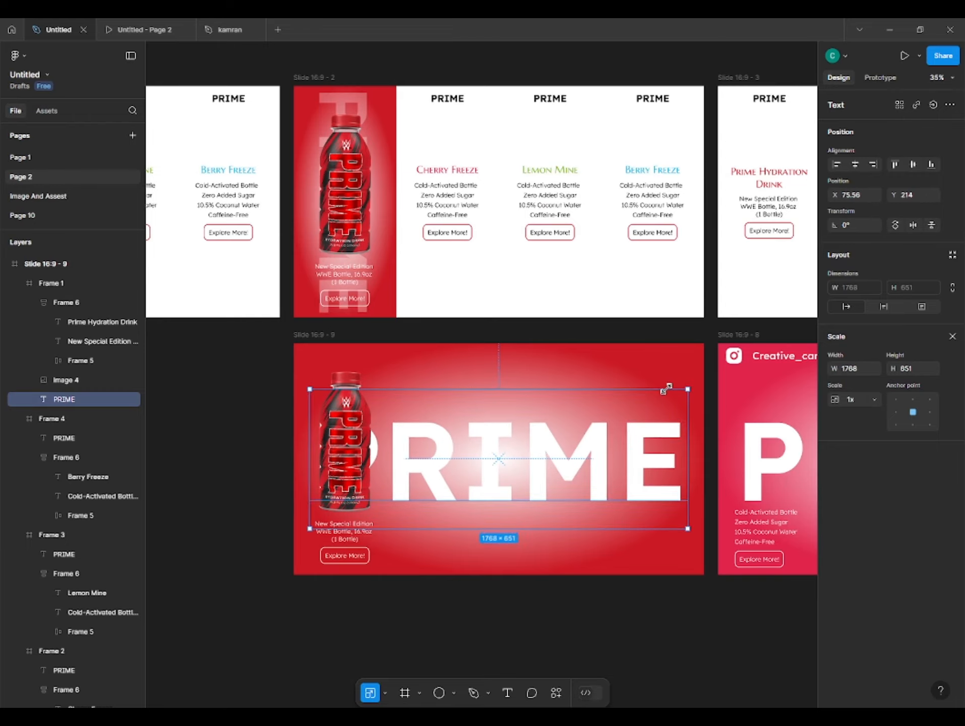
Step: Left-align the "New Special Edition WWE Bottle, 16.9oz" description text on the red slide
{"action": "left_click", "coordinate": [282, 555]}
{"action": "scroll", "coordinate": [298, 555], "scroll_direction": "up", "scroll_amount": 5}
{"action": "left_click", "coordinate": [407, 514]}
{"action": "double_click", "coordinate": [407, 514]}
{"action": "double_click", "coordinate": [474, 516]}
{"action": "key", "text": "v"}
{"action": "left_click", "coordinate": [837, 504]}
Step: Left-align the contents of the red slide's description block and place it below the P of PRIME
{"action": "left_click", "coordinate": [425, 556]}
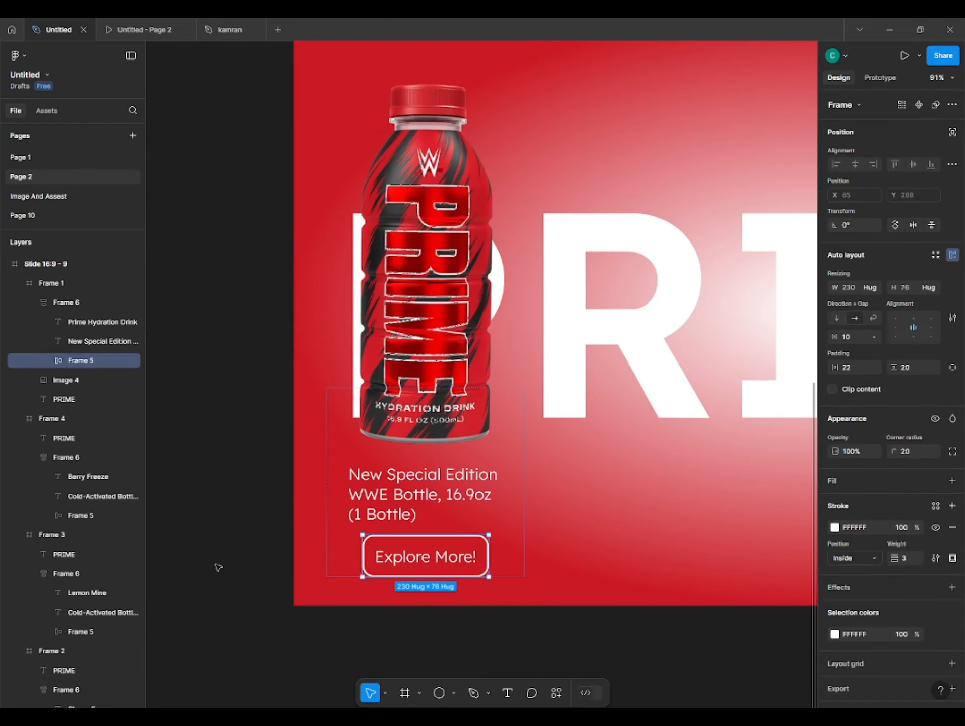
{"action": "left_click", "coordinate": [218, 567]}
{"action": "double_click", "coordinate": [416, 510]}
{"action": "left_click", "coordinate": [897, 368]}
{"action": "scroll", "coordinate": [417, 514], "scroll_direction": "down", "scroll_amount": 3}
{"action": "left_click_drag", "start_coordinate": [418, 514], "coordinate": [433, 503]}
{"action": "left_click", "coordinate": [259, 496]}
{"action": "scroll", "coordinate": [260, 497], "scroll_direction": "down", "scroll_amount": 2}
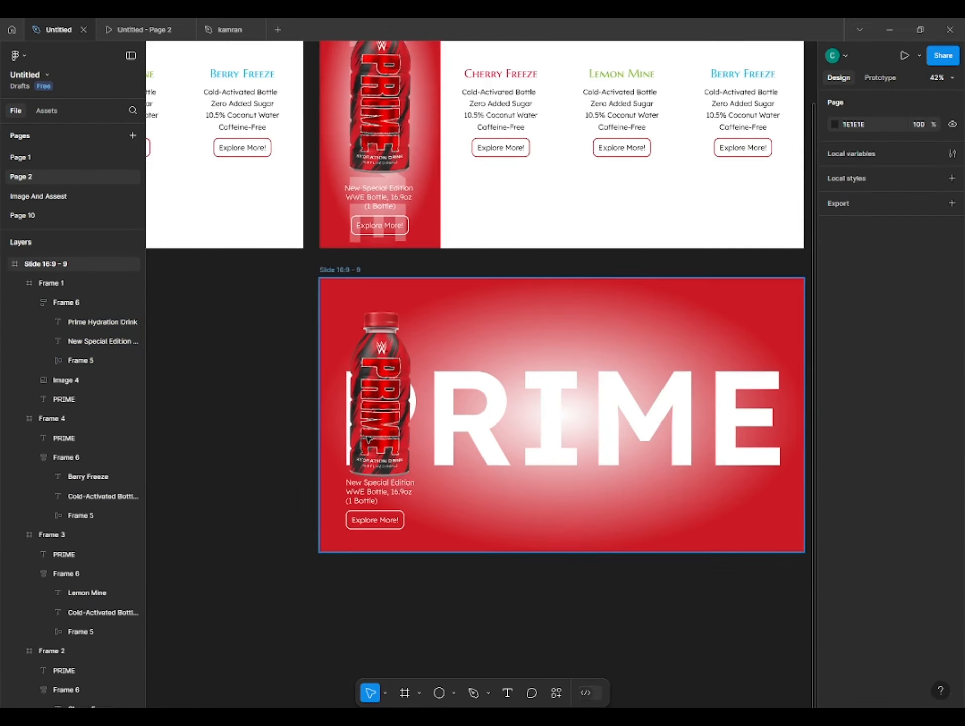
Step: Move the red WWE bottle to the middle of its slide and enlarge it to nearly the slide's full height
{"action": "left_click_drag", "start_coordinate": [381, 393], "coordinate": [558, 413]}
{"action": "left_click_drag", "start_coordinate": [655, 321], "coordinate": [707, 282]}
{"action": "left_click", "coordinate": [252, 434]}
{"action": "scroll", "coordinate": [325, 429], "scroll_direction": "right", "scroll_amount": 2}
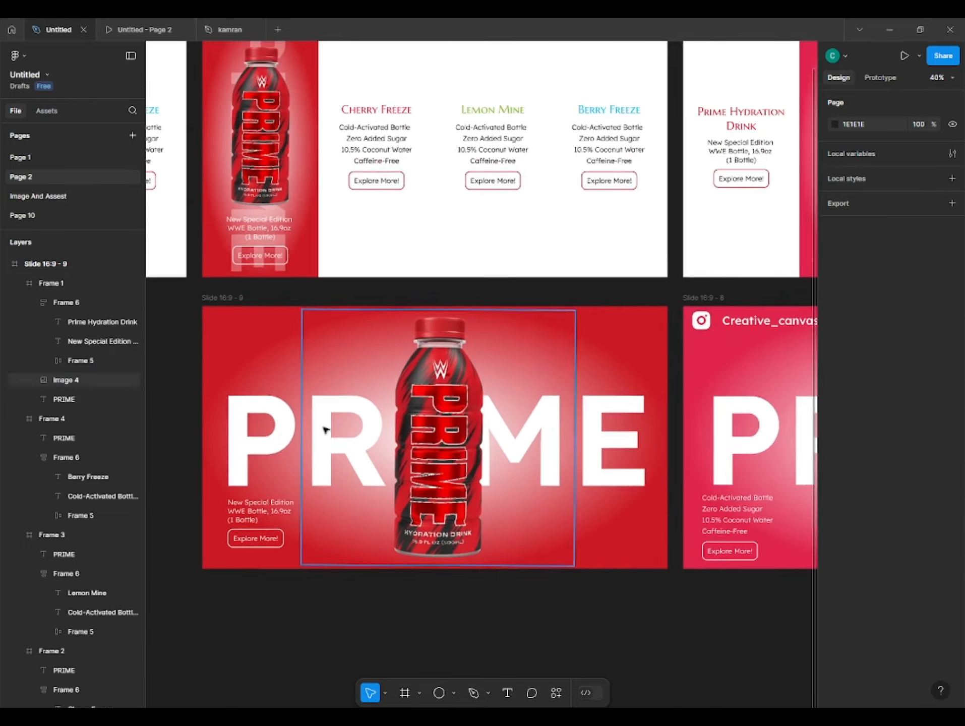
Step: Copy the navigation bar from the Cherry Freeze hero slide to the top of the red hero slide
{"action": "scroll", "coordinate": [325, 429], "scroll_direction": "down", "scroll_amount": 3}
{"action": "double_click", "coordinate": [623, 353]}
{"action": "left_click_drag", "start_coordinate": [624, 353], "coordinate": [236, 361]}
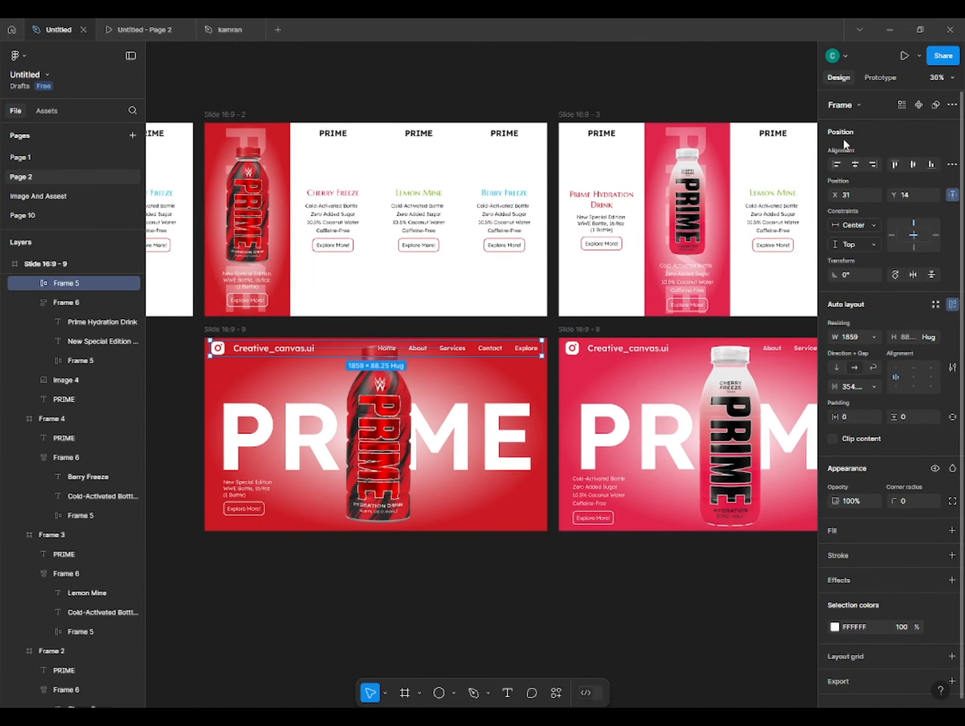
{"action": "left_click", "coordinate": [197, 445]}
Step: Copy the pair of navigation arrows from the Berry Freeze hero slide onto the Lemon Lime, Cherry Freeze and red hero slides
{"action": "scroll", "coordinate": [197, 445], "scroll_direction": "down", "scroll_amount": 3}
{"action": "left_click_drag", "start_coordinate": [200, 446], "coordinate": [504, 450]}
{"action": "scroll", "coordinate": [428, 348], "scroll_direction": "up", "scroll_amount": 3}
{"action": "scroll", "coordinate": [351, 395], "scroll_direction": "down", "scroll_amount": 1}
{"action": "left_click_drag", "start_coordinate": [696, 494], "coordinate": [230, 370]}
{"action": "scroll", "coordinate": [722, 430], "scroll_direction": "up", "scroll_amount": 3}
{"action": "left_click", "coordinate": [730, 420]}
{"action": "left_click", "coordinate": [389, 420], "text": "shift"}
{"action": "left_click_drag", "start_coordinate": [390, 421], "coordinate": [701, 423]}
{"action": "left_click_drag", "start_coordinate": [702, 423], "coordinate": [583, 388]}
{"action": "left_click_drag", "start_coordinate": [583, 414], "coordinate": [263, 283]}
{"action": "scroll", "coordinate": [259, 405], "scroll_direction": "down", "scroll_amount": 2}
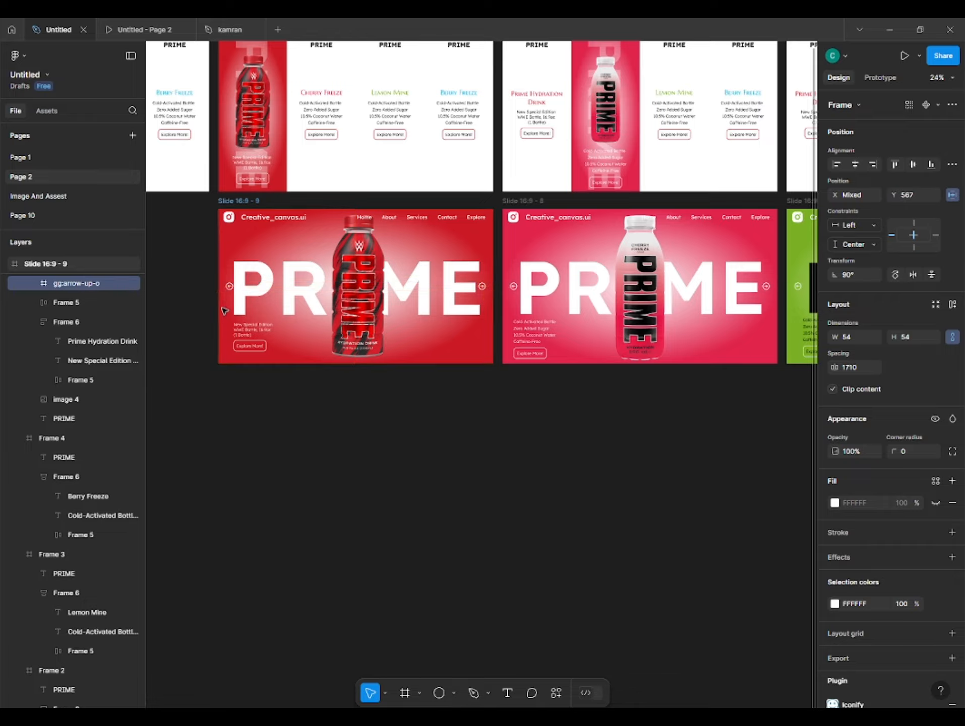
{"action": "left_click", "coordinate": [252, 416]}
Step: Create a prototype connection from the Prime Hydration Drink column of Slide 16:9 - 1 to Slide 16:9 - 2
{"action": "scroll", "coordinate": [242, 422], "scroll_direction": "down", "scroll_amount": 5}
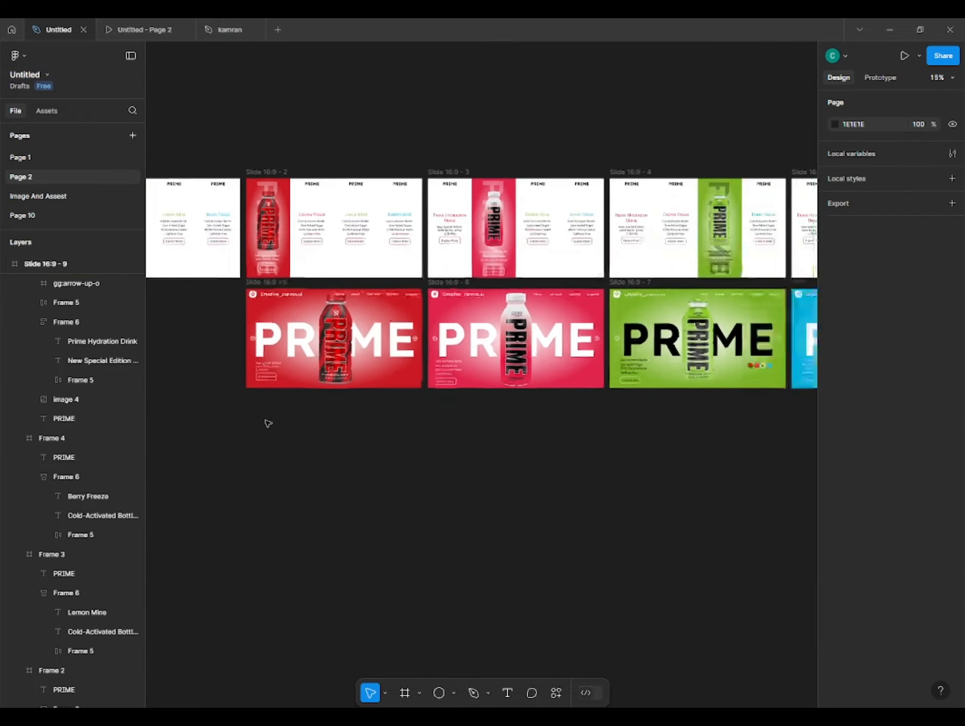
{"action": "scroll", "coordinate": [197, 378], "scroll_direction": "up", "scroll_amount": 8}
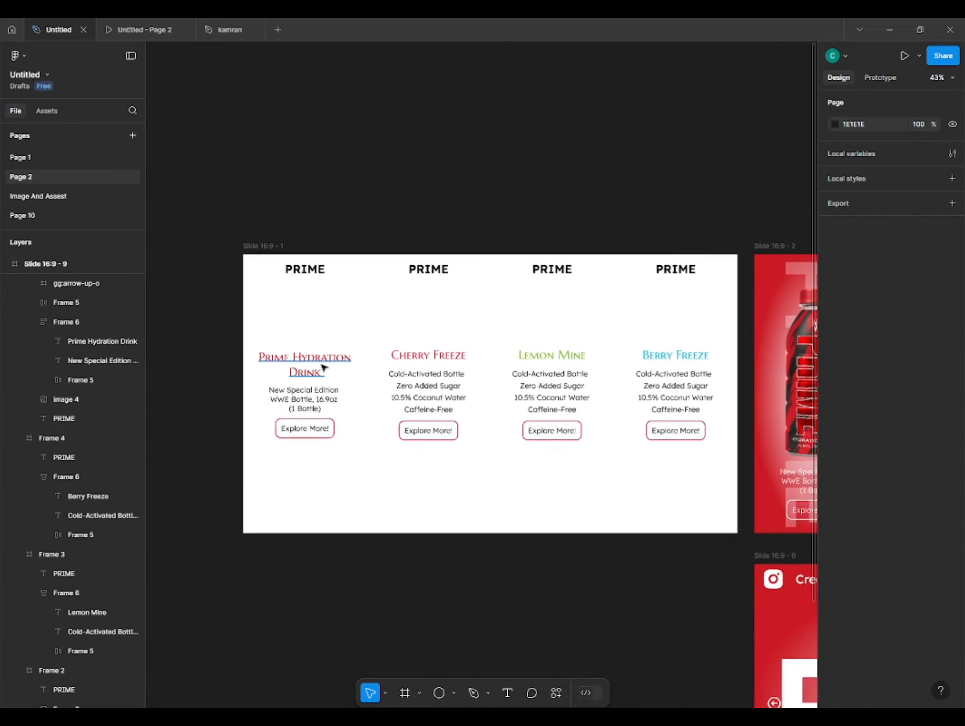
{"action": "left_click", "coordinate": [318, 330]}
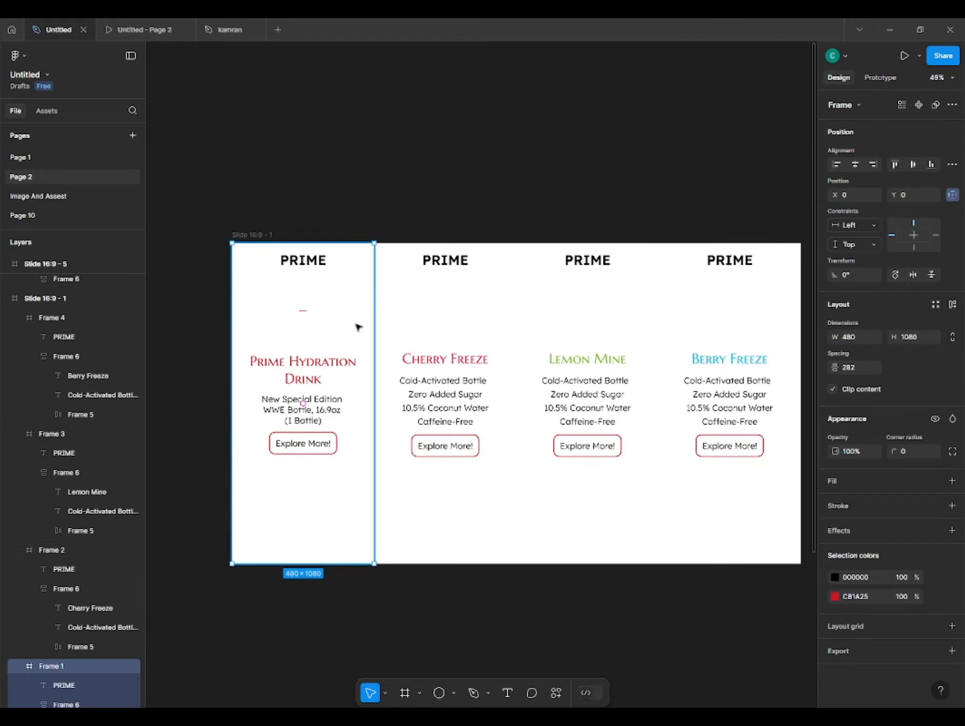
{"action": "left_click", "coordinate": [882, 77]}
{"action": "scroll", "coordinate": [430, 241], "scroll_direction": "down", "scroll_amount": 3}
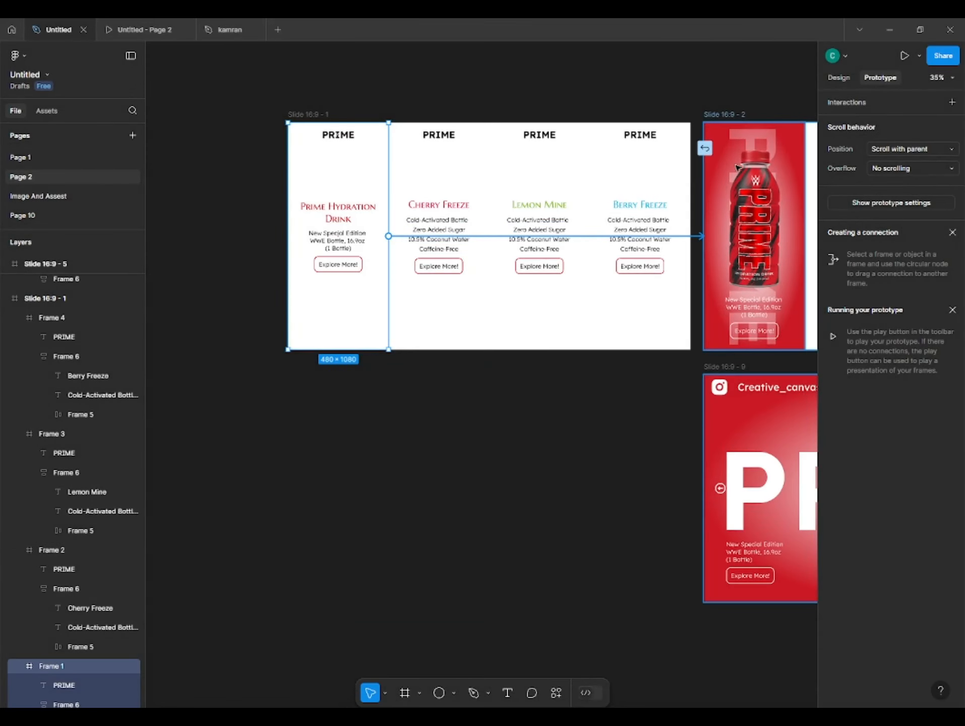
{"action": "left_click_drag", "start_coordinate": [740, 172], "coordinate": [740, 172]}
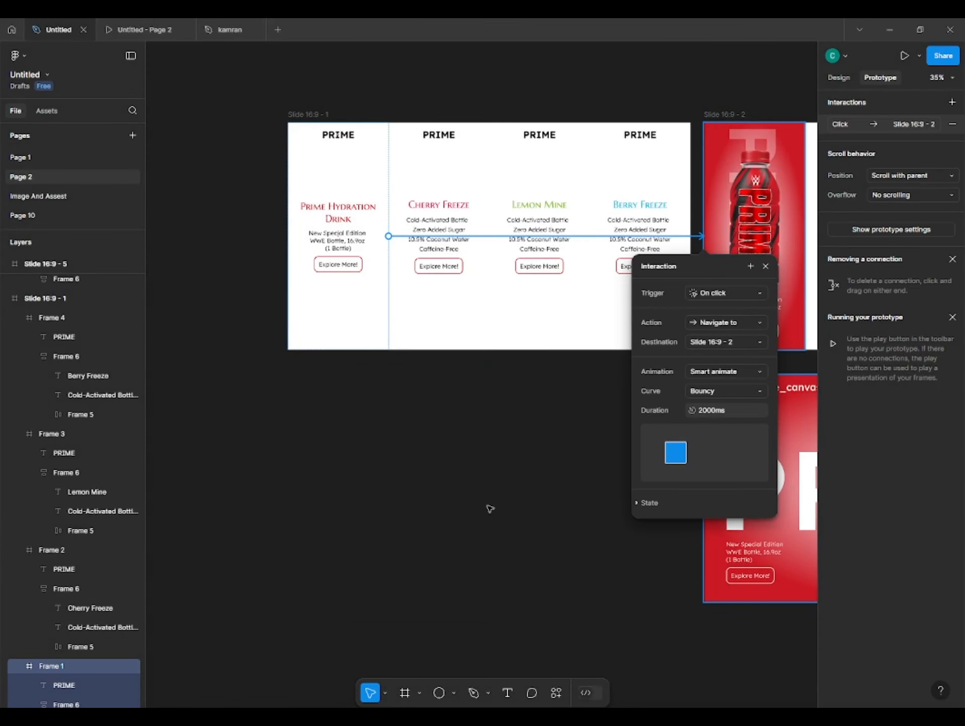
Step: Set the interaction's trigger to Mouse enter and its animation curve to Gentle with an 800 ms duration
{"action": "left_click", "coordinate": [734, 292]}
{"action": "left_click", "coordinate": [748, 377]}
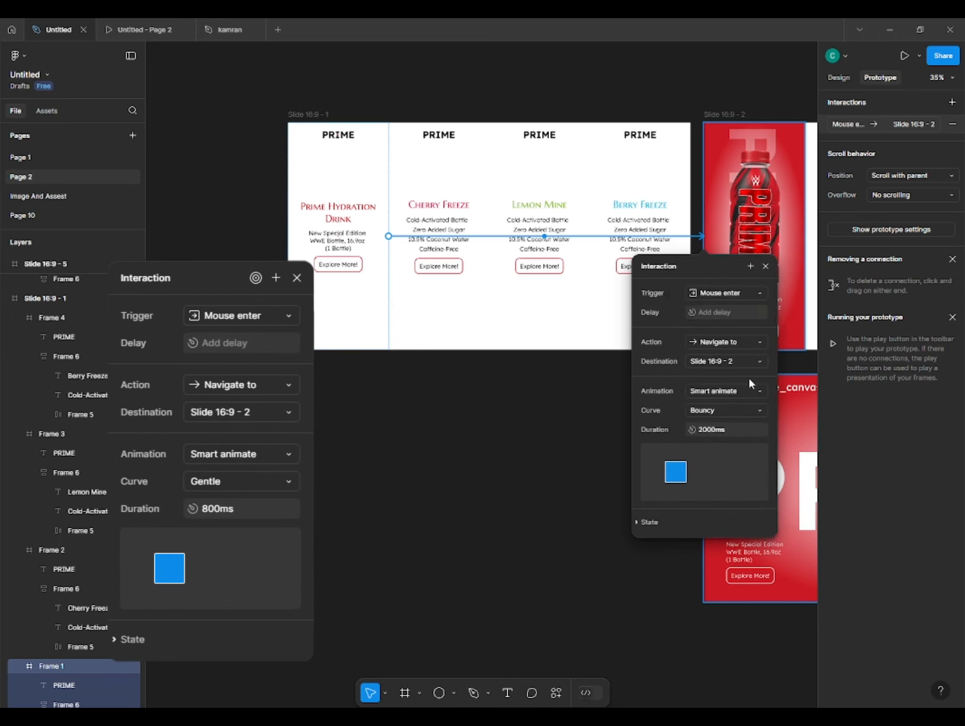
{"action": "left_click", "coordinate": [737, 412]}
{"action": "left_click", "coordinate": [727, 398]}
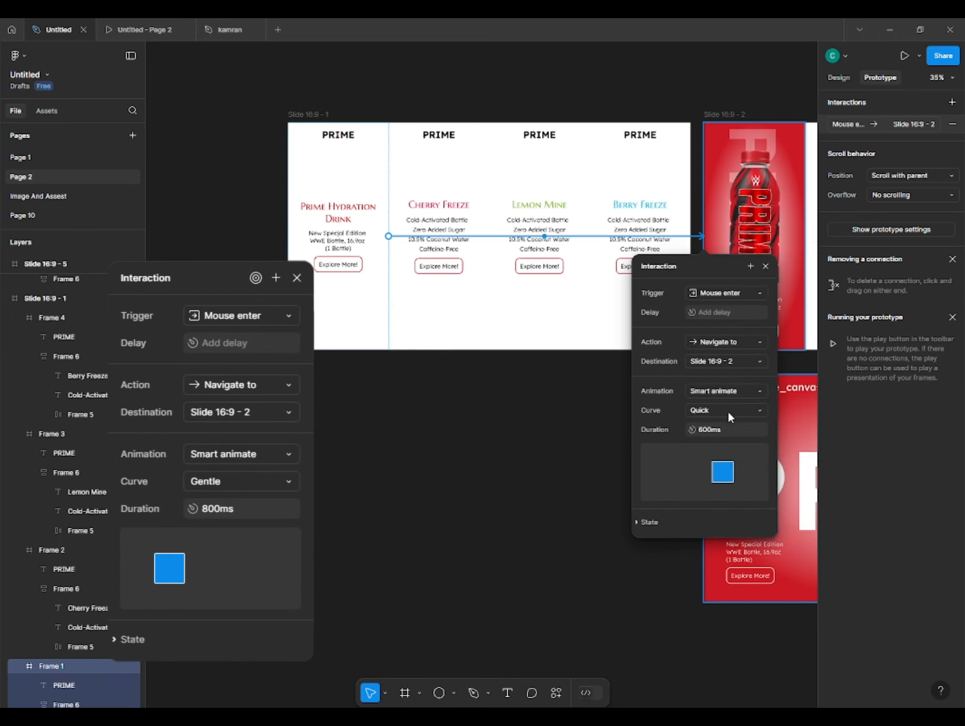
{"action": "left_click", "coordinate": [726, 405]}
{"action": "left_click", "coordinate": [726, 394]}
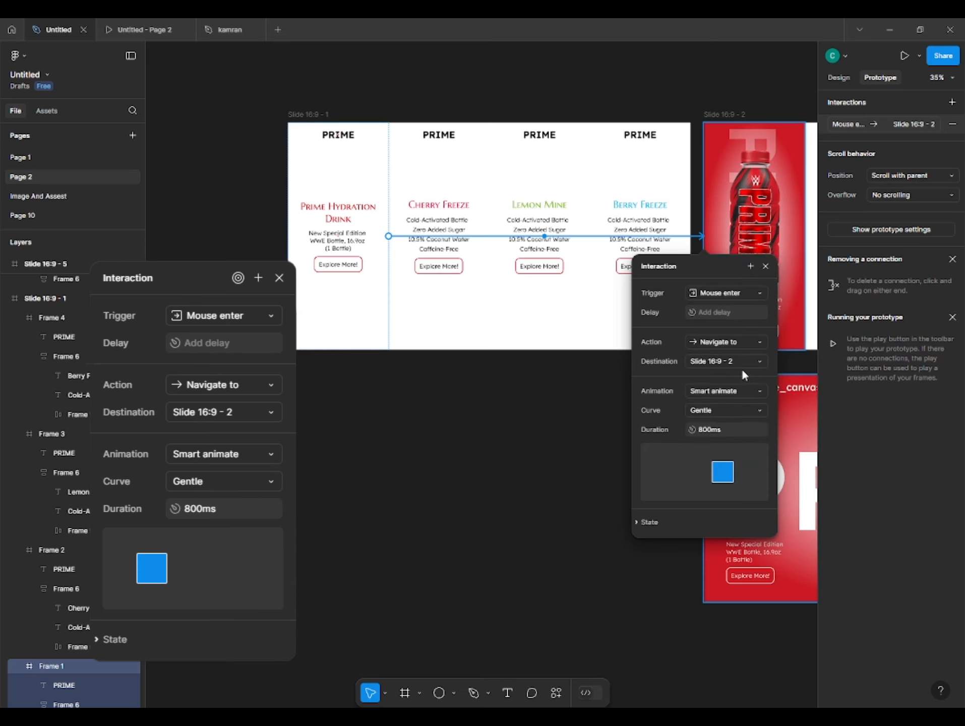
Step: Connect the Cherry Freeze column of Slide 16:9 - 1 to Slide 16:9 - 3 with a Mouse enter trigger
{"action": "left_click", "coordinate": [534, 491]}
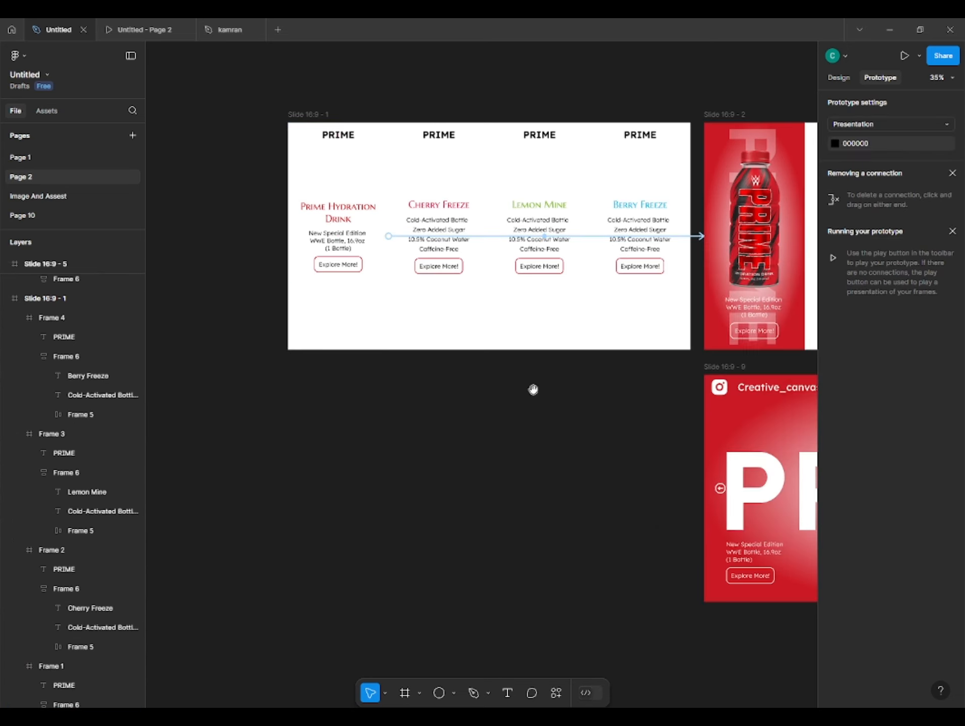
{"action": "scroll", "coordinate": [534, 390], "scroll_direction": "up", "scroll_amount": 3}
{"action": "scroll", "coordinate": [535, 390], "scroll_direction": "right", "scroll_amount": 3}
{"action": "left_click", "coordinate": [345, 345]}
{"action": "scroll", "coordinate": [662, 321], "scroll_direction": "right", "scroll_amount": 8}
{"action": "left_click_drag", "start_coordinate": [665, 317], "coordinate": [656, 330]}
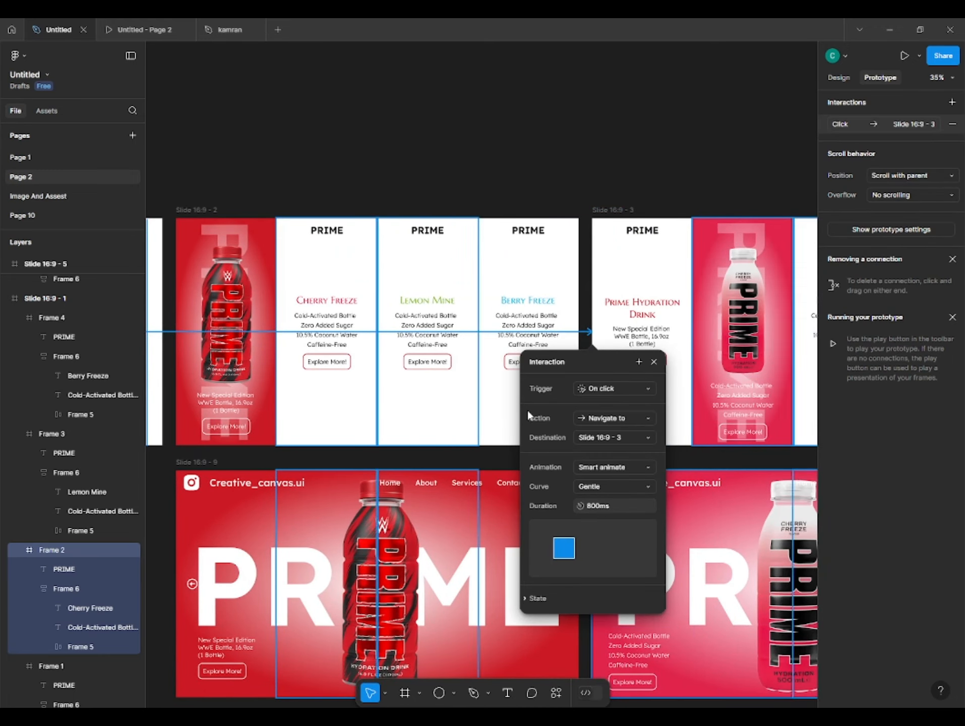
{"action": "left_click", "coordinate": [613, 388]}
{"action": "left_click", "coordinate": [615, 471]}
Step: Connect the Lemon Mine column of Slide 16:9 - 1 to Slide 16:9 - 4 with a Mouse enter trigger
{"action": "scroll", "coordinate": [505, 404], "scroll_direction": "left", "scroll_amount": 10}
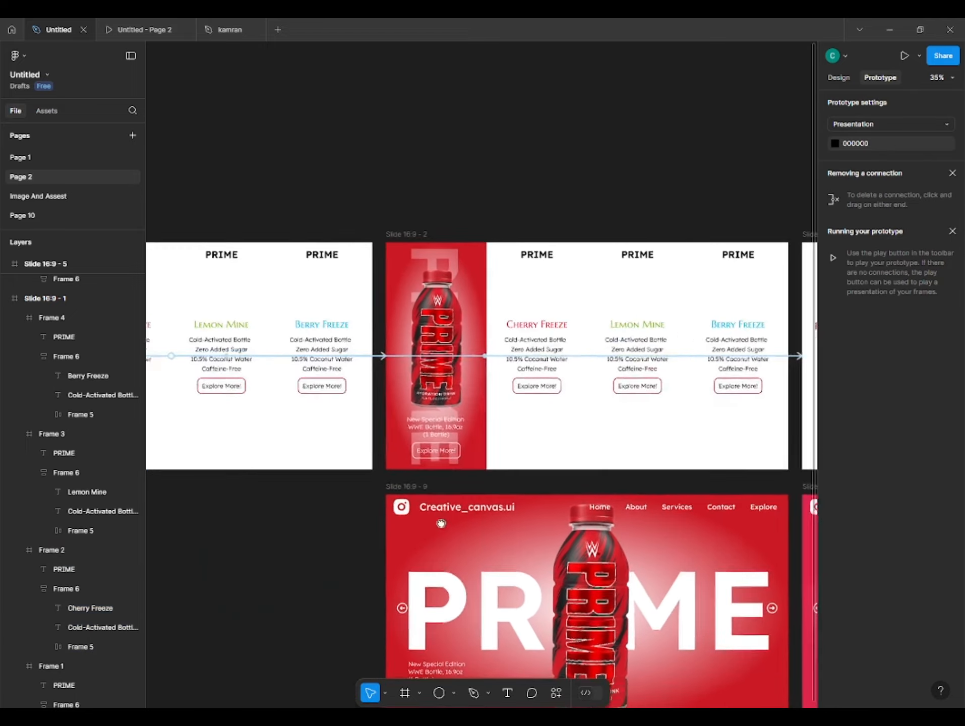
{"action": "left_click", "coordinate": [405, 441]}
{"action": "left_click_drag", "start_coordinate": [454, 375], "coordinate": [737, 335]}
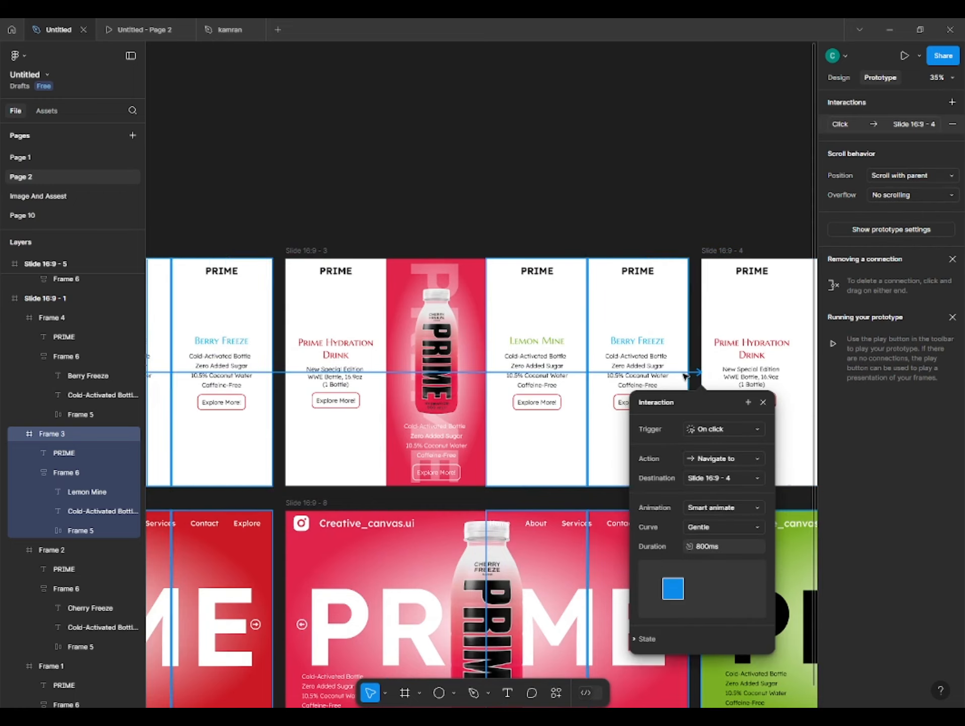
{"action": "left_click", "coordinate": [717, 430]}
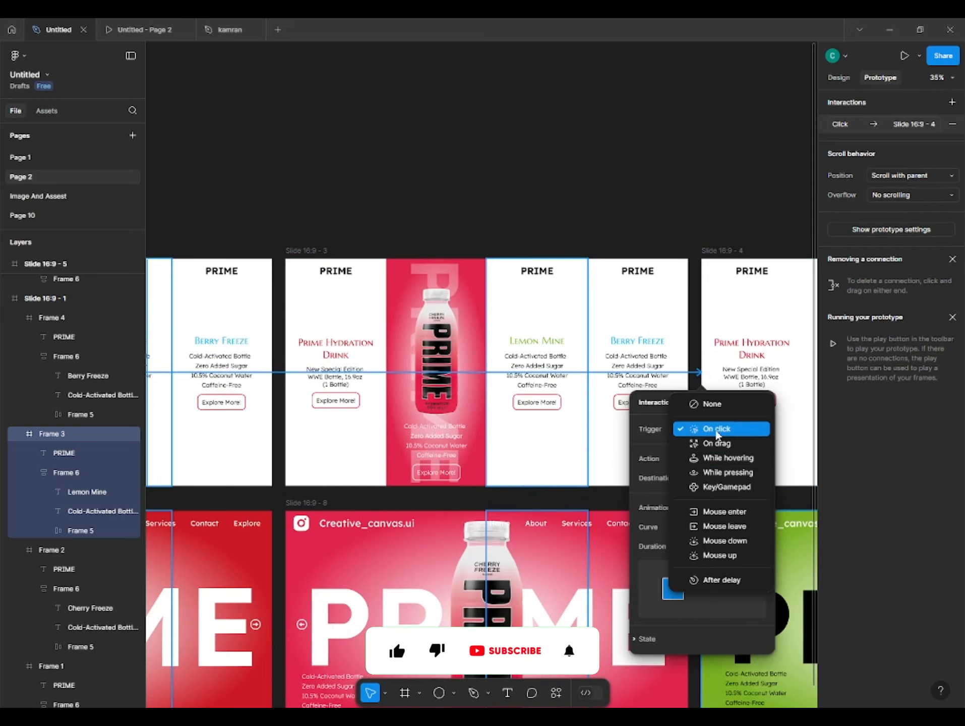
{"action": "left_click", "coordinate": [725, 511]}
{"action": "left_click", "coordinate": [700, 193]}
Step: Connect the Berry Freeze column of Slide 16:9 - 1 to Slide 16:9 - 5 with a Mouse enter trigger
{"action": "scroll", "coordinate": [505, 328], "scroll_direction": "down", "scroll_amount": 3}
{"action": "left_click", "coordinate": [406, 330]}
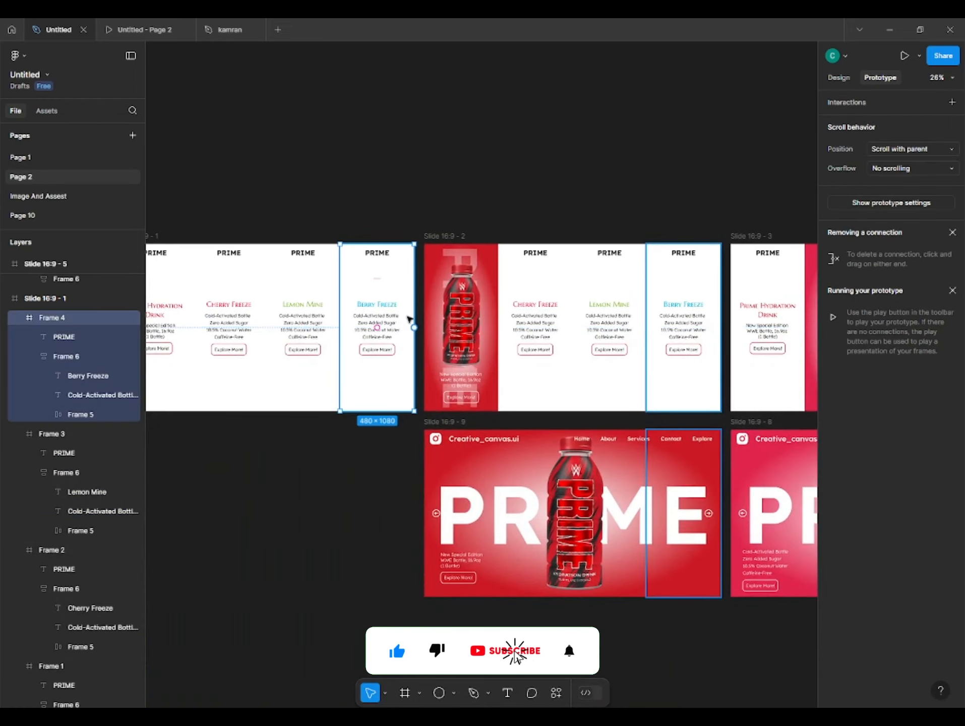
{"action": "left_click_drag", "start_coordinate": [415, 327], "coordinate": [693, 306]}
{"action": "left_click", "coordinate": [523, 385]}
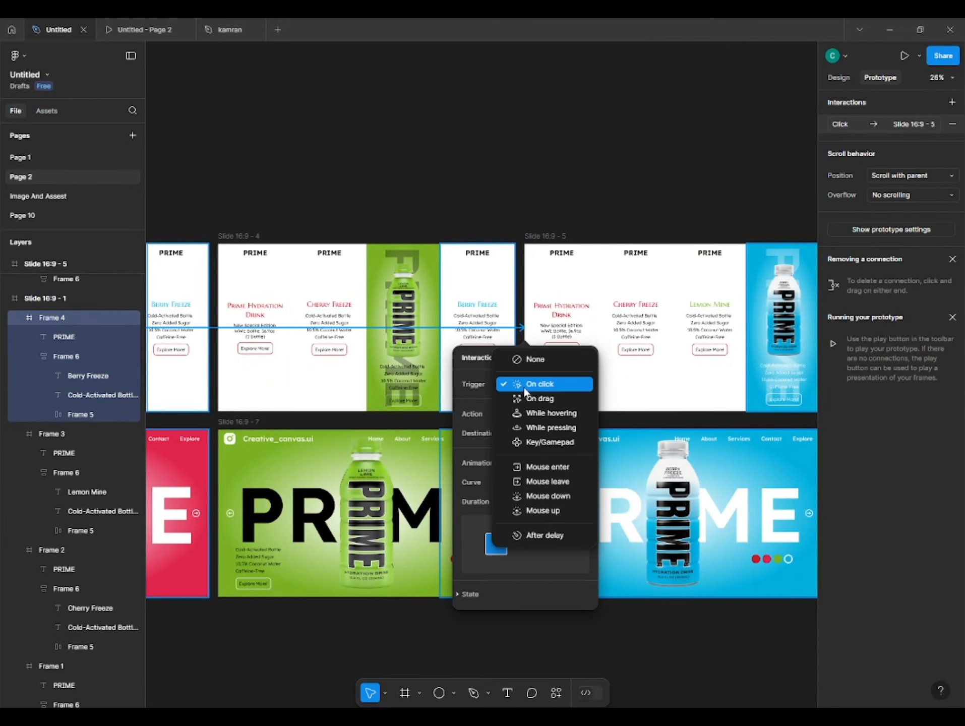
{"action": "left_click", "coordinate": [558, 471]}
{"action": "left_click", "coordinate": [563, 202]}
Step: Connect the Cherry Freeze column of Slide 16:9 - 2 to Slide 16:9 - 3 with a Mouse enter trigger
{"action": "left_click_drag", "start_coordinate": [382, 226], "coordinate": [838, 245]}
{"action": "left_click_drag", "start_coordinate": [156, 269], "coordinate": [515, 273]}
{"action": "left_click_drag", "start_coordinate": [237, 334], "coordinate": [327, 337]}
{"action": "scroll", "coordinate": [593, 319], "scroll_direction": "up", "scroll_amount": 5}
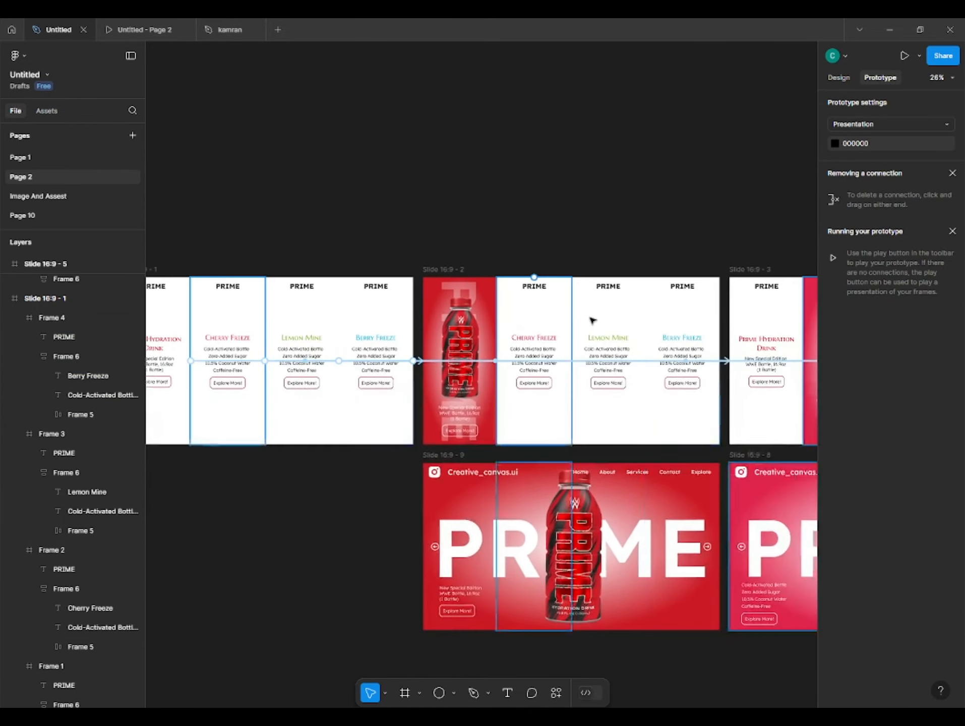
{"action": "left_click", "coordinate": [545, 314]}
{"action": "left_click_drag", "start_coordinate": [551, 346], "coordinate": [468, 350]}
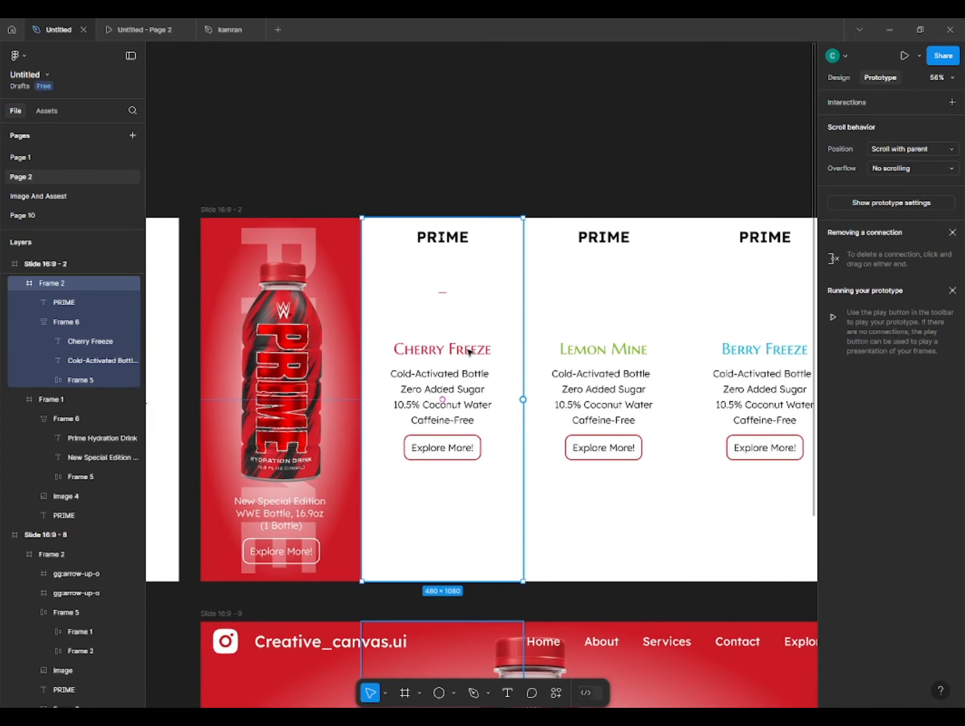
{"action": "scroll", "coordinate": [469, 351], "scroll_direction": "right", "scroll_amount": 2}
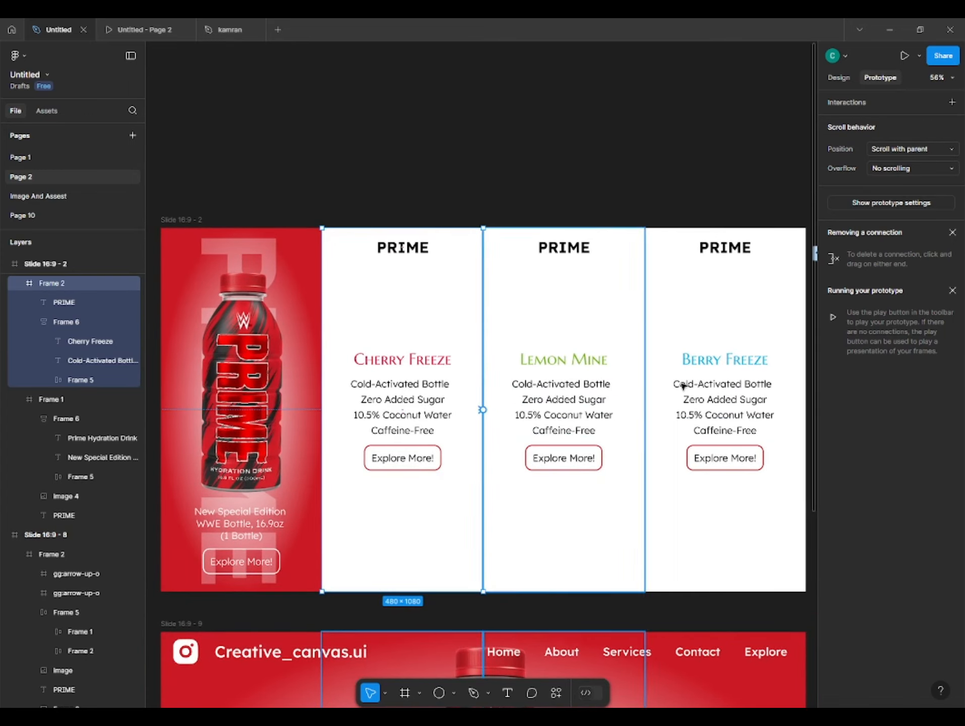
{"action": "scroll", "coordinate": [683, 385], "scroll_direction": "right", "scroll_amount": 10}
{"action": "left_click_drag", "start_coordinate": [574, 407], "coordinate": [574, 406]}
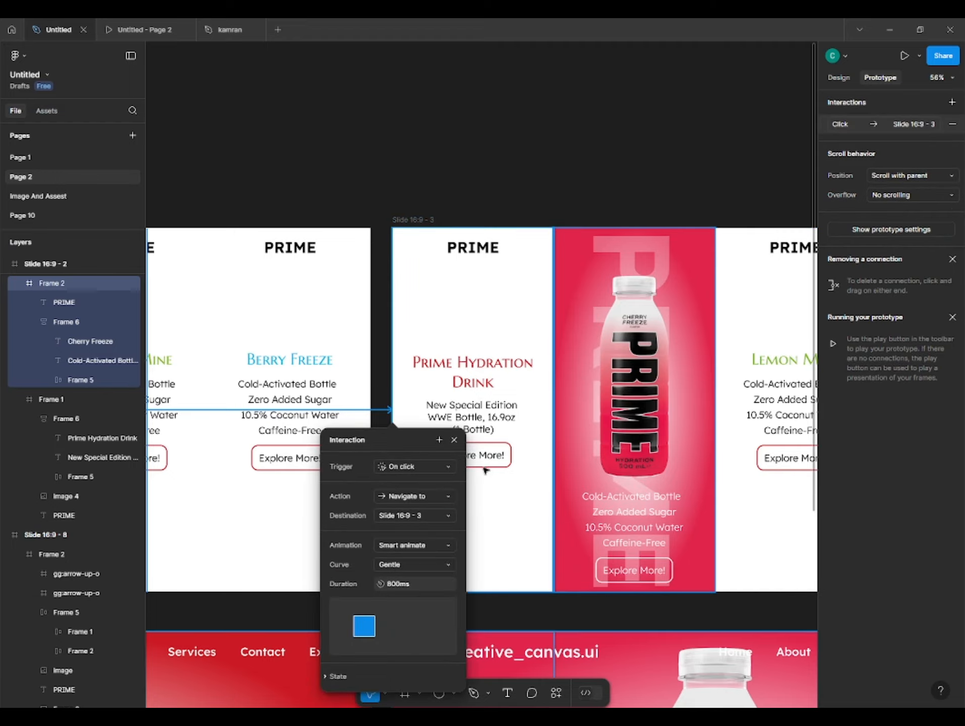
{"action": "left_click", "coordinate": [432, 465]}
{"action": "left_click", "coordinate": [429, 552]}
{"action": "left_click", "coordinate": [394, 124]}
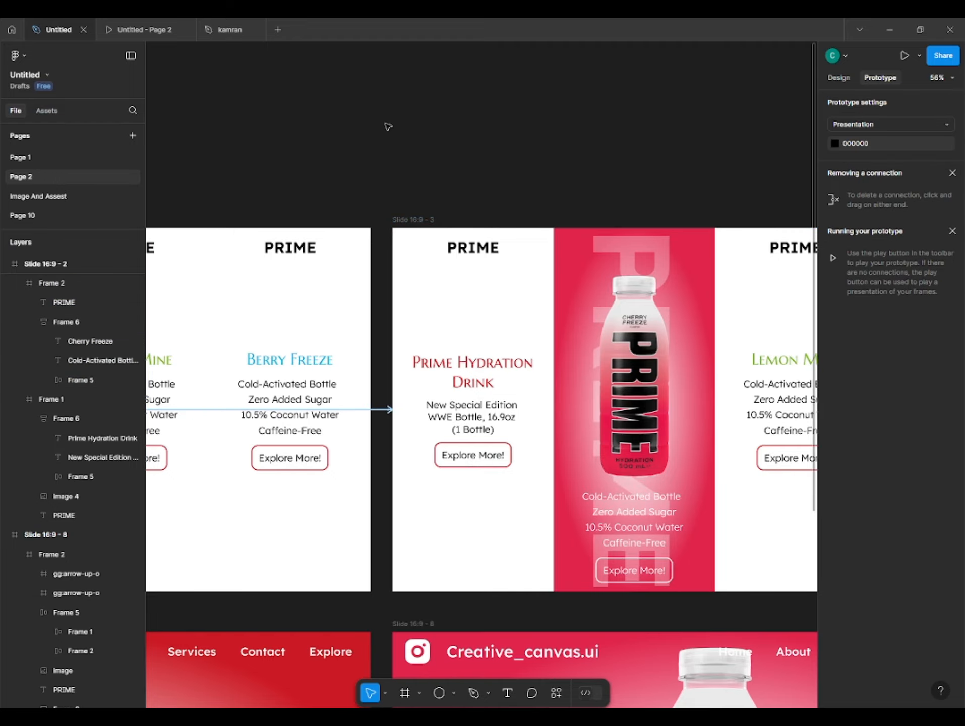
Step: Connect the Lemon Mine column of Slide 16:9 - 2 to Slide 16:9 - 4 with a Mouse enter trigger
{"action": "scroll", "coordinate": [479, 373], "scroll_direction": "left", "scroll_amount": 7}
{"action": "left_click", "coordinate": [545, 364]}
{"action": "left_click_drag", "start_coordinate": [550, 372], "coordinate": [760, 321]}
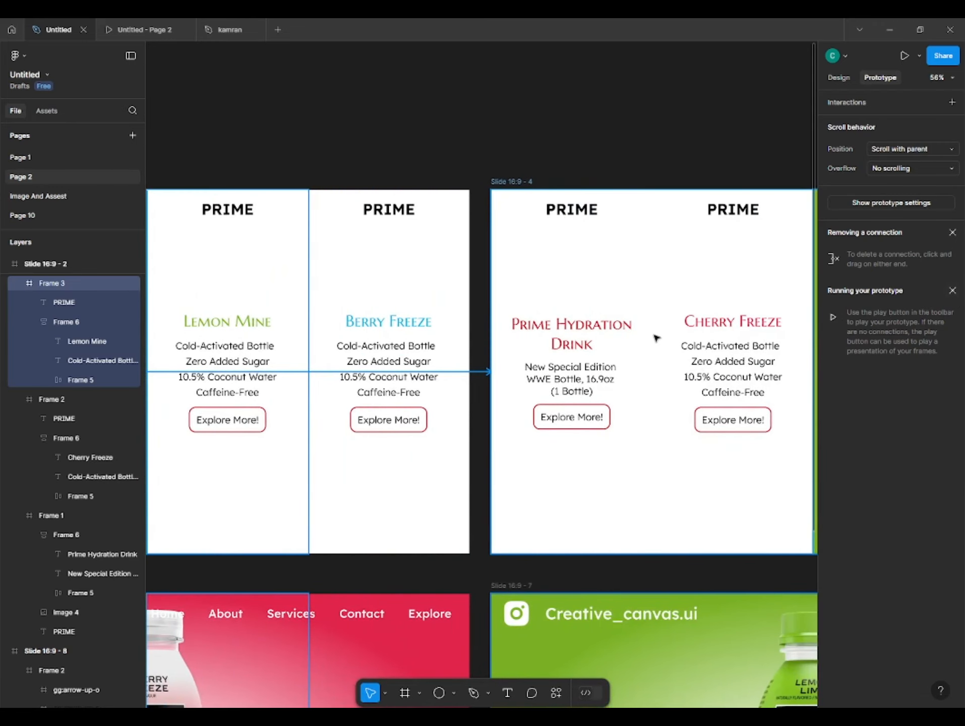
{"action": "left_click_drag", "start_coordinate": [656, 338], "coordinate": [656, 329]}
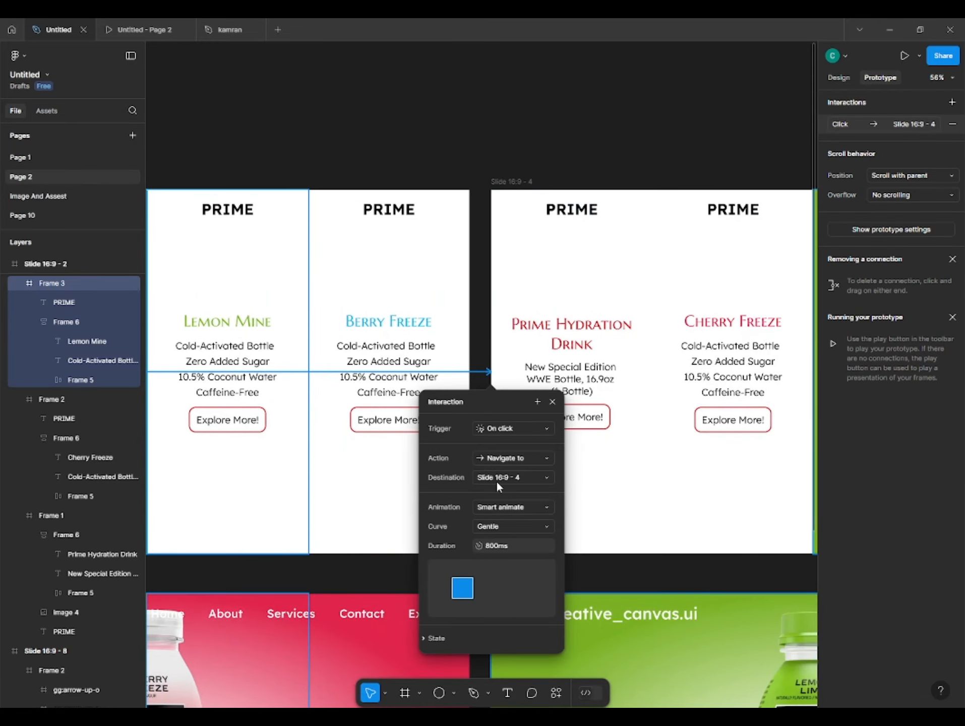
{"action": "left_click", "coordinate": [488, 432]}
{"action": "left_click", "coordinate": [491, 515]}
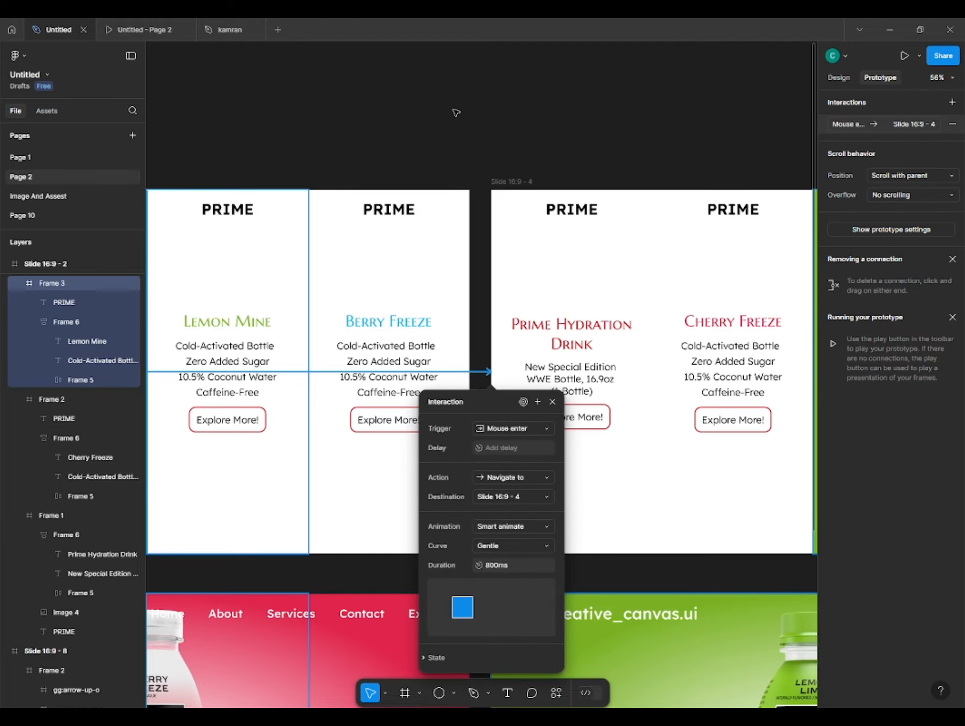
{"action": "left_click", "coordinate": [452, 112]}
Step: Connect the Berry Freeze column of Slide 16:9 - 2 to Slide 16:9 - 5 with a Mouse enter trigger
{"action": "left_click_drag", "start_coordinate": [433, 159], "coordinate": [776, 95]}
{"action": "scroll", "coordinate": [358, 292], "scroll_direction": "down", "scroll_amount": 3}
{"action": "left_click_drag", "start_coordinate": [359, 292], "coordinate": [481, 272]}
{"action": "scroll", "coordinate": [482, 271], "scroll_direction": "left", "scroll_amount": 3}
{"action": "scroll", "coordinate": [482, 271], "scroll_direction": "up", "scroll_amount": 2}
{"action": "left_click", "coordinate": [411, 317]}
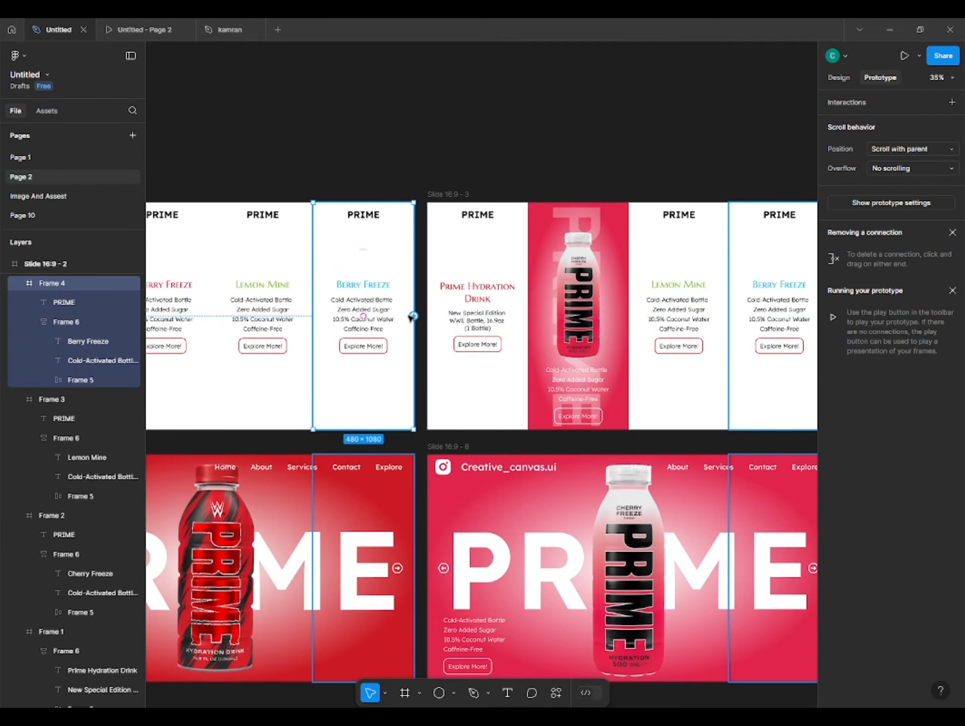
{"action": "left_click_drag", "start_coordinate": [413, 317], "coordinate": [684, 275]}
{"action": "left_click", "coordinate": [643, 369]}
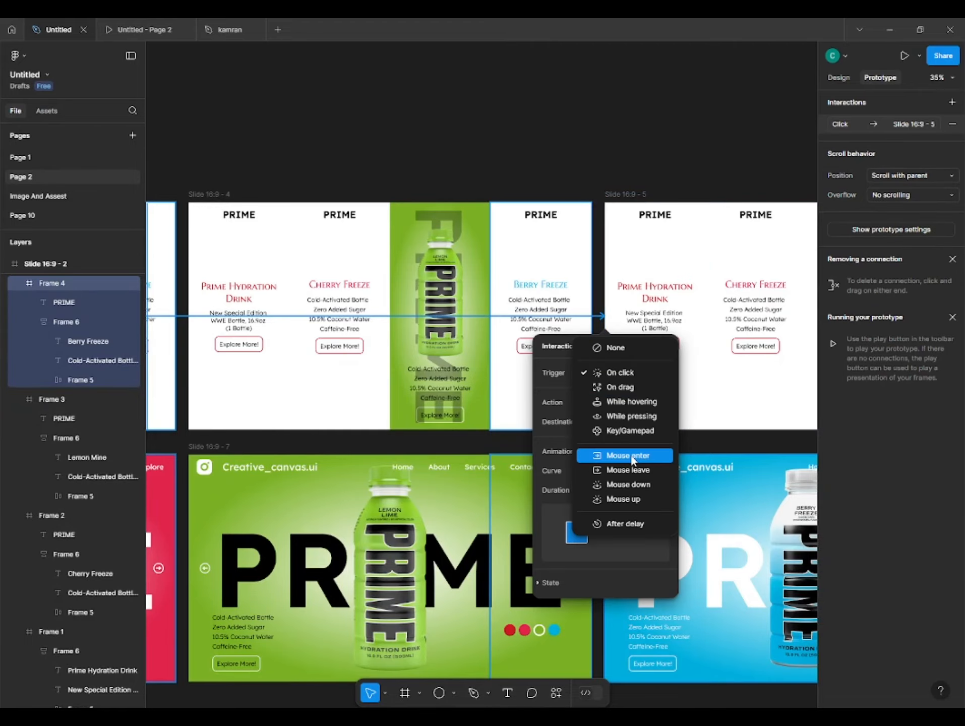
{"action": "left_click", "coordinate": [600, 454]}
{"action": "left_click", "coordinate": [422, 75]}
Step: Connect the Prime Hydration Drink column of Slide 16:9 - 3 to Slide 16:9 - 2 with a Mouse enter trigger
{"action": "scroll", "coordinate": [597, 135], "scroll_direction": "left", "scroll_amount": 12}
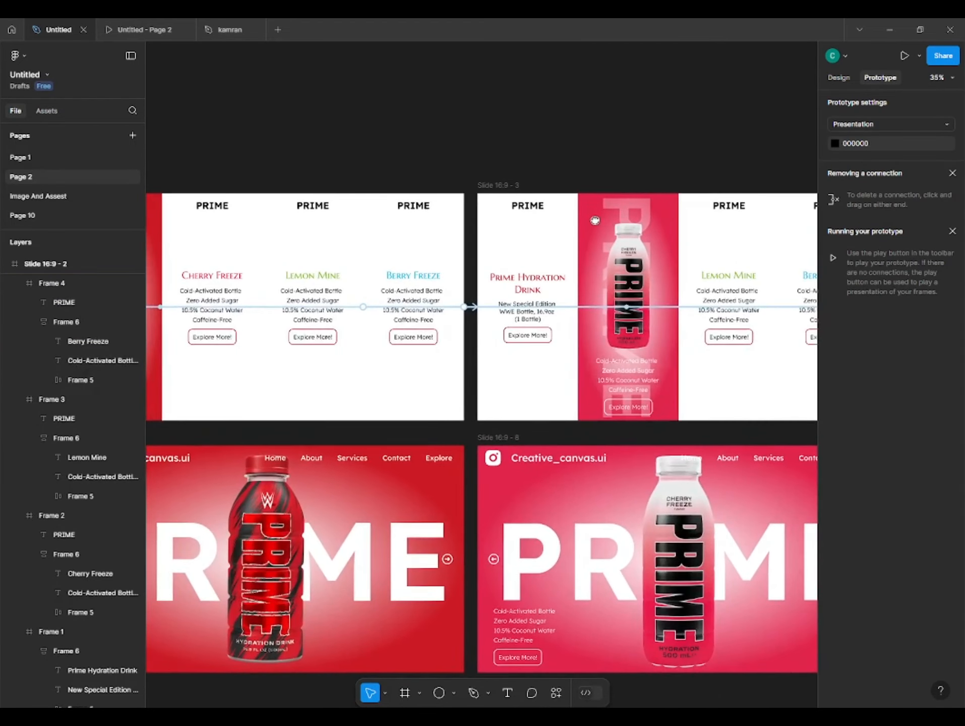
{"action": "left_click", "coordinate": [540, 262]}
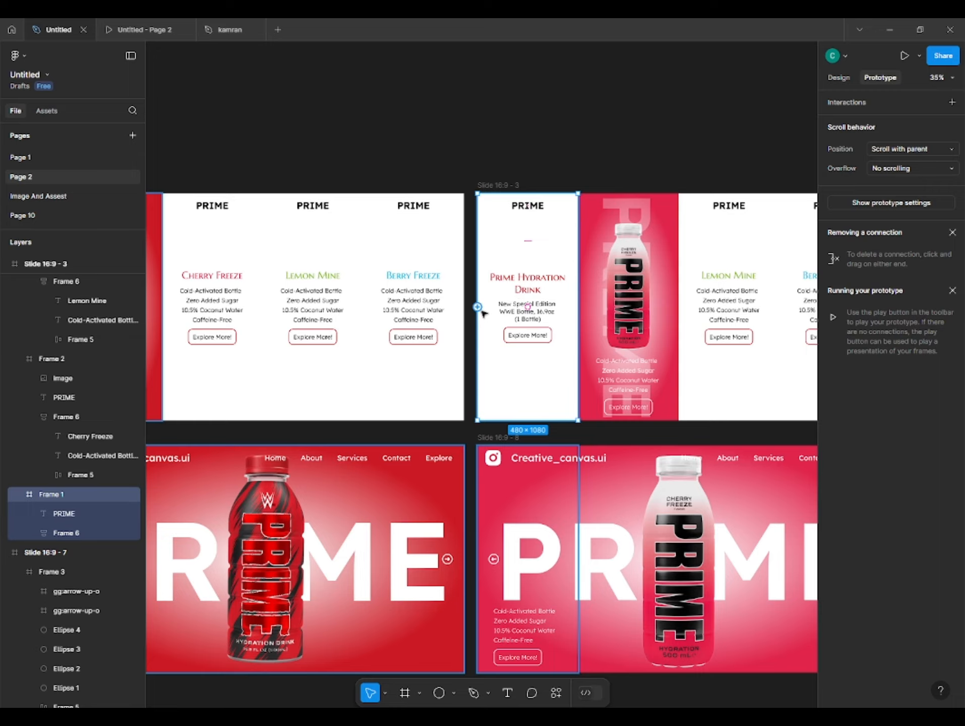
{"action": "scroll", "coordinate": [279, 266], "scroll_direction": "left", "scroll_amount": 10}
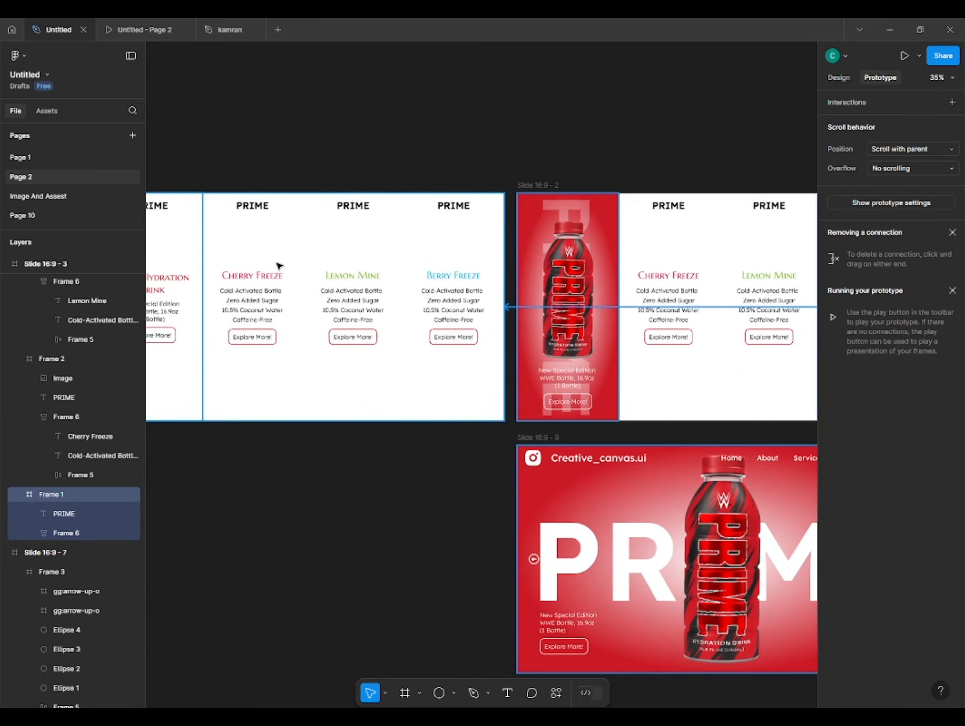
{"action": "left_click_drag", "start_coordinate": [536, 283], "coordinate": [566, 277]}
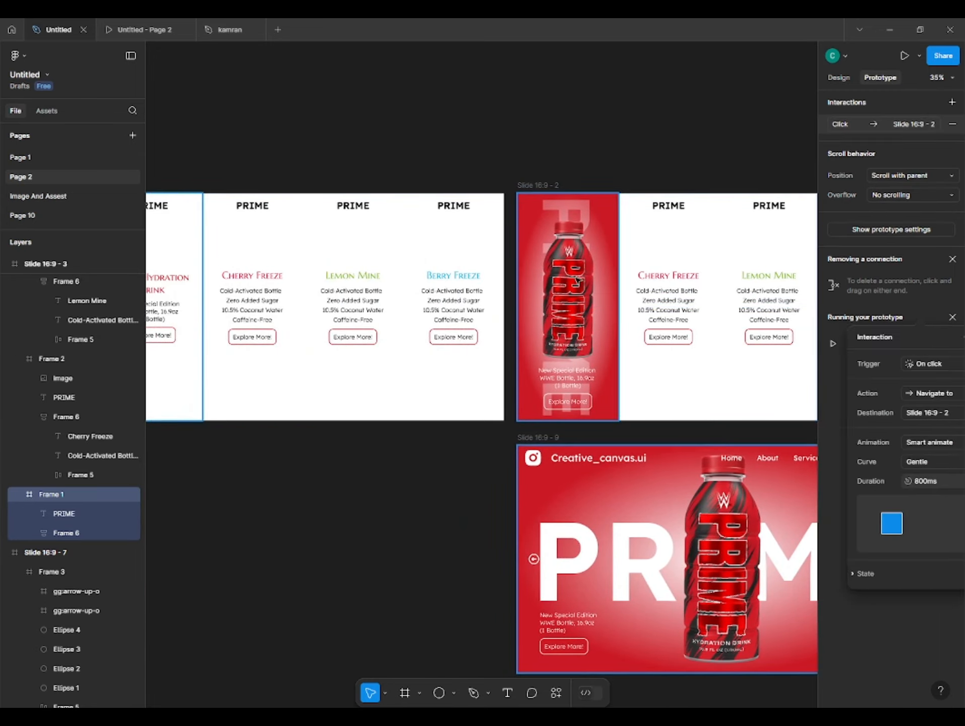
{"action": "left_click_drag", "start_coordinate": [802, 239], "coordinate": [389, 256]}
{"action": "left_click", "coordinate": [458, 383]}
{"action": "left_click", "coordinate": [464, 465]}
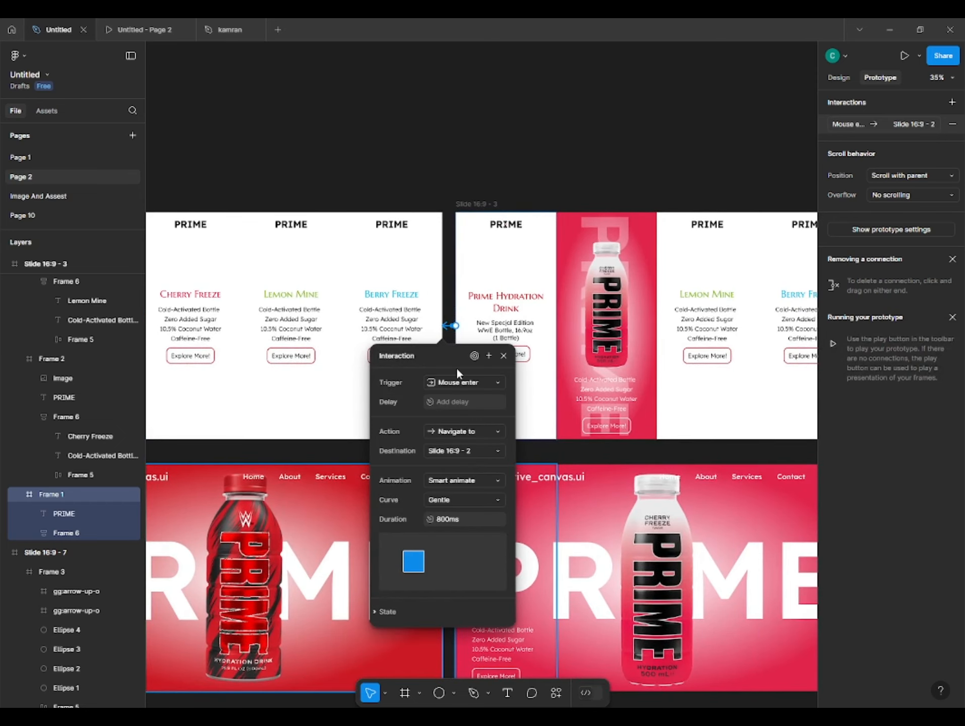
{"action": "left_click", "coordinate": [510, 149]}
Step: Connect the Lemon Mine column of Slide 16:9 - 3 to Slide 16:9 - 4 with a Mouse enter trigger
{"action": "scroll", "coordinate": [510, 149], "scroll_direction": "right", "scroll_amount": 3}
{"action": "scroll", "coordinate": [510, 148], "scroll_direction": "down", "scroll_amount": 1}
{"action": "left_click", "coordinate": [536, 240]}
{"action": "left_click_drag", "start_coordinate": [626, 277], "coordinate": [569, 294]}
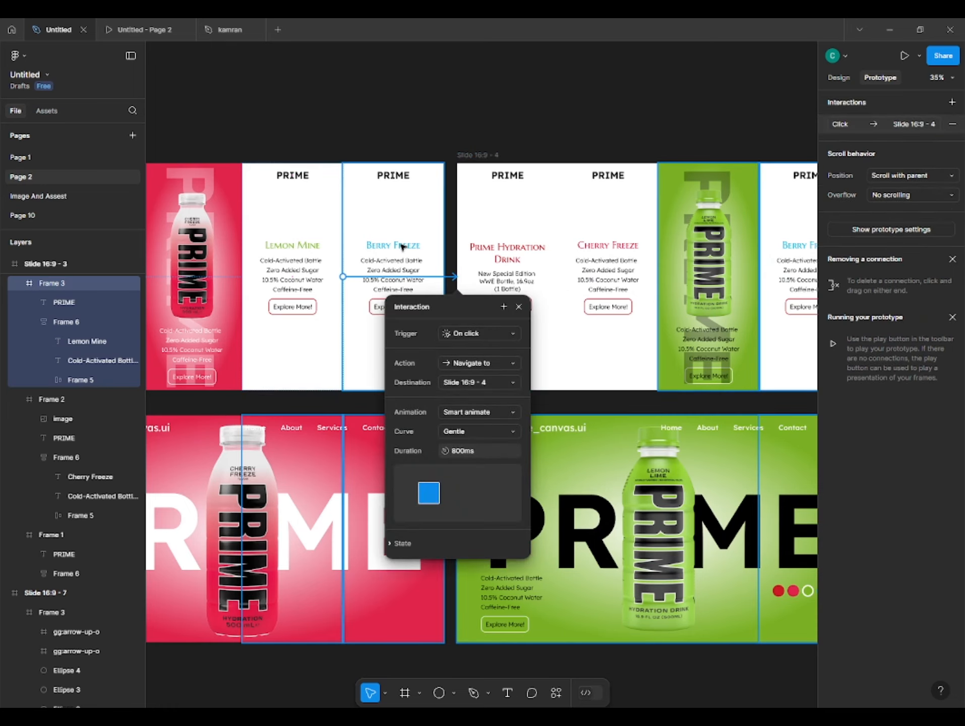
{"action": "left_click", "coordinate": [456, 333]}
{"action": "left_click", "coordinate": [475, 419]}
Step: Connect the Berry Freeze column of Slide 16:9 - 3 to Slide 16:9 - 5 with a Mouse enter trigger
{"action": "left_click", "coordinate": [412, 236]}
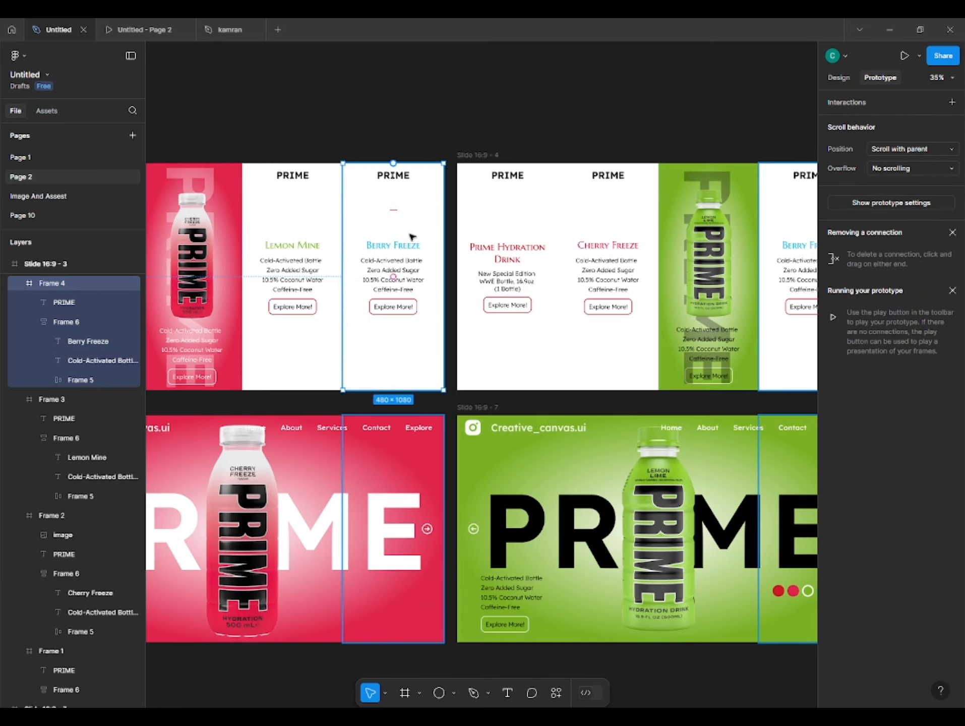
{"action": "left_click_drag", "start_coordinate": [444, 276], "coordinate": [471, 281]}
{"action": "left_click", "coordinate": [391, 333]}
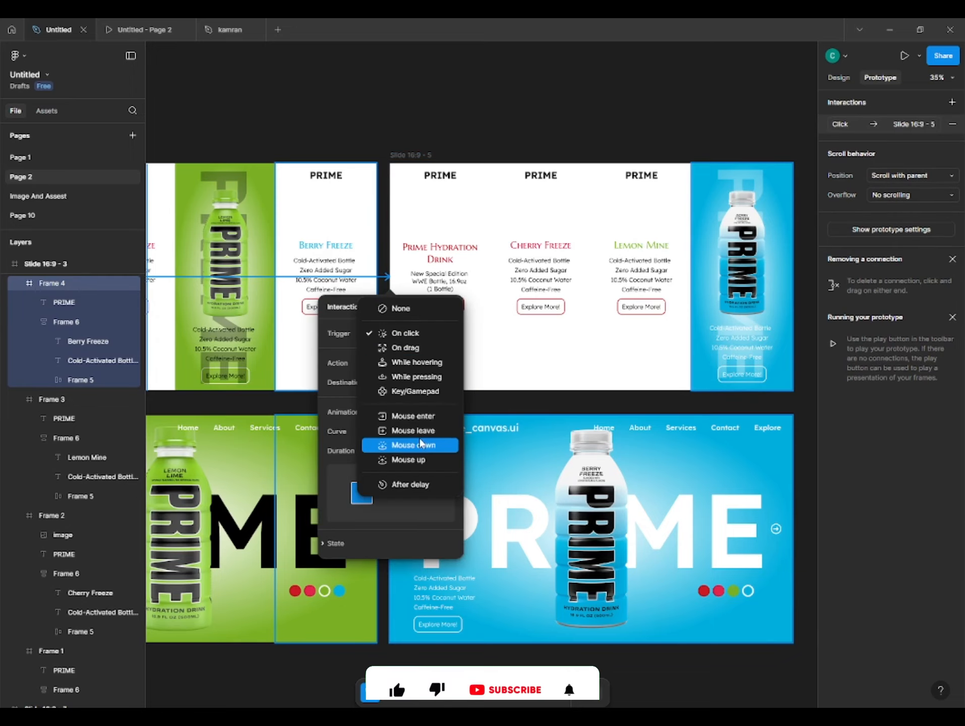
{"action": "left_click", "coordinate": [409, 416]}
Step: Connect the Prime Hydration Drink column of Slide 16:9 - 4 to Slide 16:9 - 2 with a Mouse enter trigger
{"action": "left_click_drag", "start_coordinate": [323, 204], "coordinate": [751, 171]}
{"action": "left_click", "coordinate": [472, 209]}
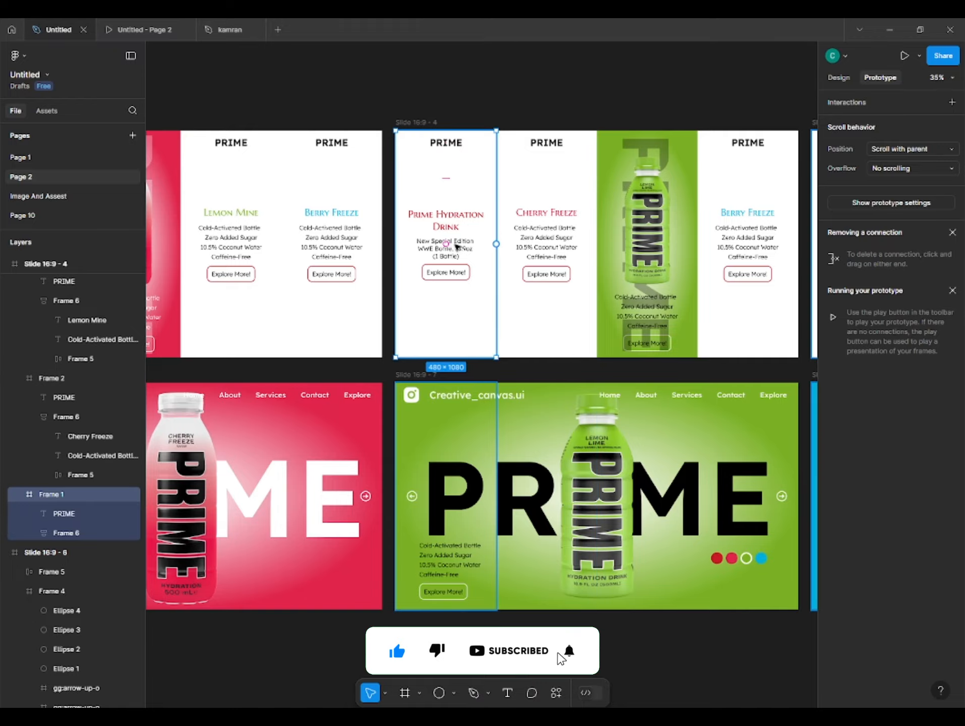
{"action": "scroll", "coordinate": [456, 247], "scroll_direction": "right", "scroll_amount": 5}
{"action": "scroll", "coordinate": [456, 247], "scroll_direction": "up", "scroll_amount": 1}
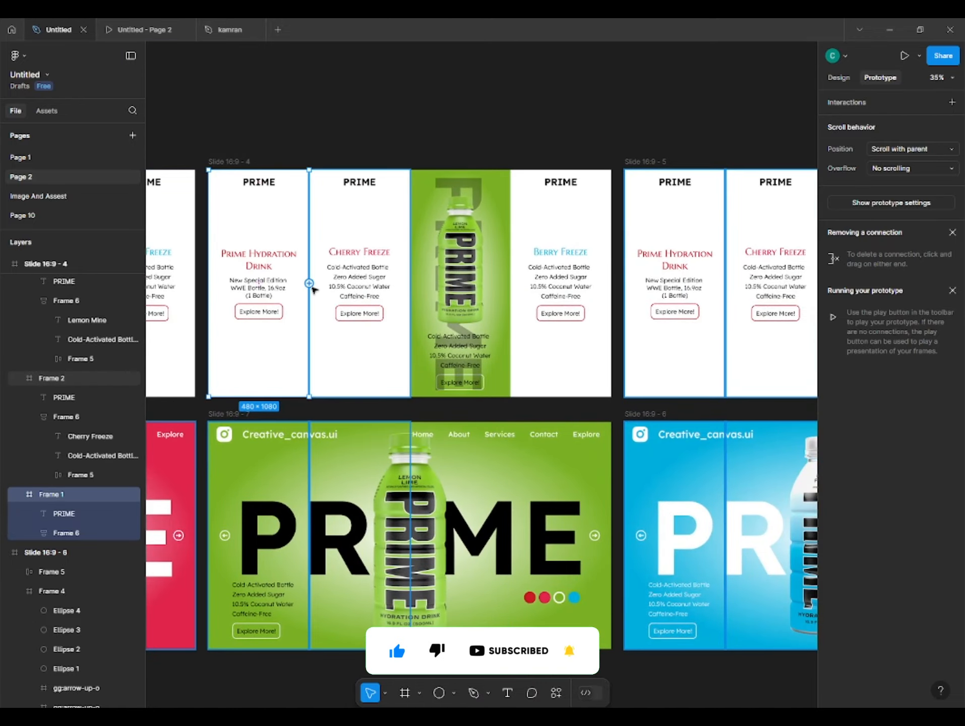
{"action": "left_click_drag", "start_coordinate": [312, 287], "coordinate": [461, 282]}
{"action": "left_click", "coordinate": [802, 340]}
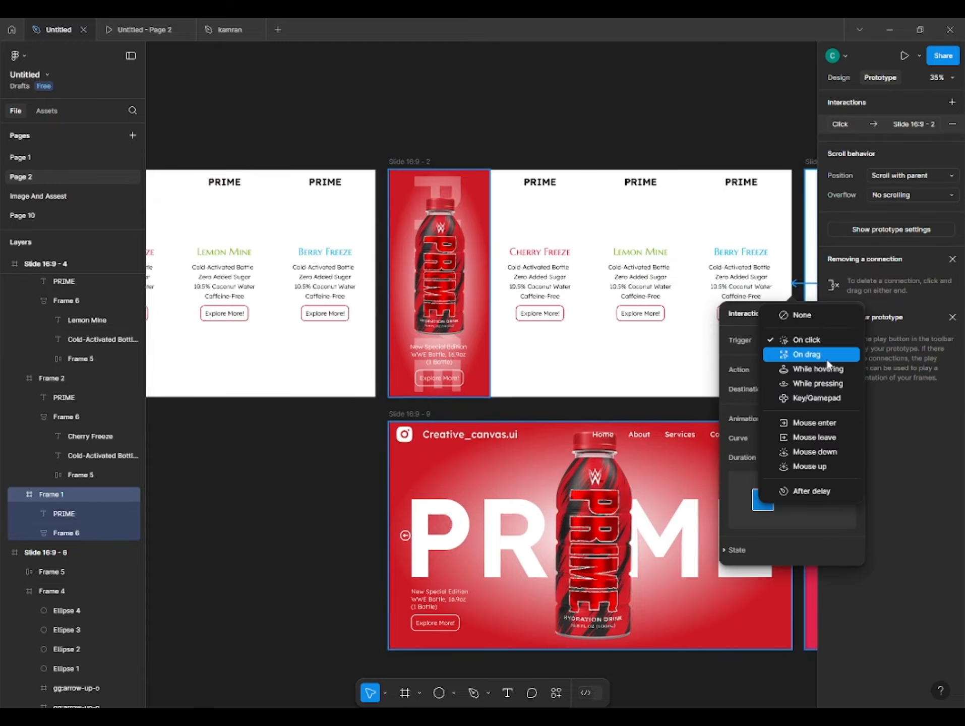
{"action": "left_click", "coordinate": [813, 425]}
{"action": "left_click", "coordinate": [763, 134]}
Step: Connect the Cherry Freeze column of Slide 16:9 - 5 to Slide 16:9 - 3 with a Mouse enter trigger
{"action": "scroll", "coordinate": [411, 181], "scroll_direction": "right", "scroll_amount": 10}
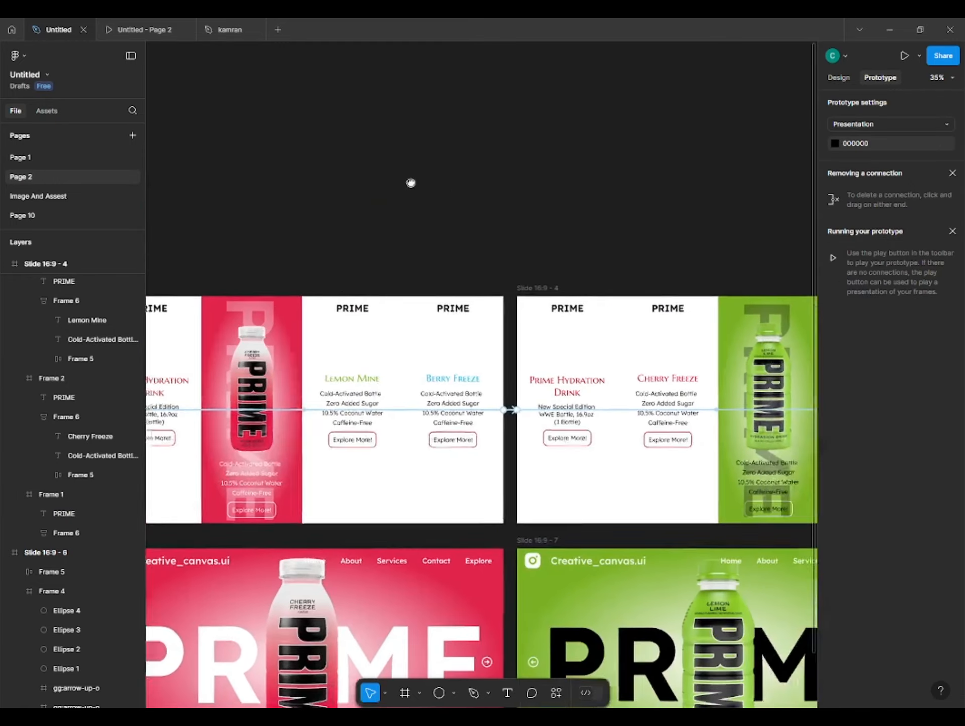
{"action": "scroll", "coordinate": [466, 138], "scroll_direction": "right", "scroll_amount": 6}
{"action": "left_click", "coordinate": [596, 325]}
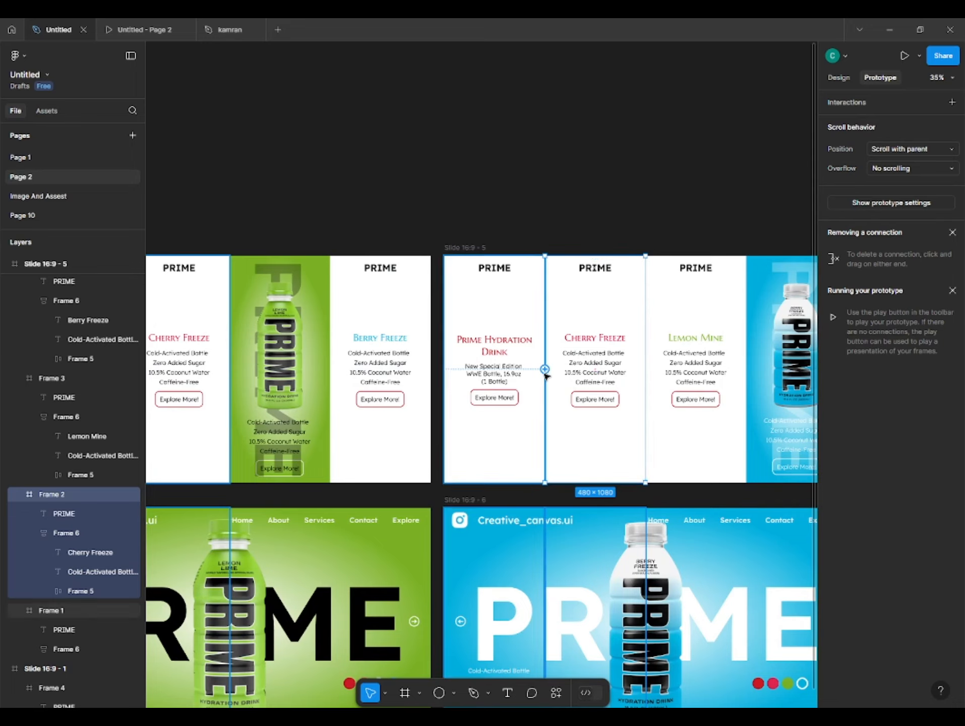
{"action": "left_click_drag", "start_coordinate": [277, 360], "coordinate": [442, 401]}
{"action": "left_click", "coordinate": [616, 426]}
{"action": "left_click", "coordinate": [617, 510]}
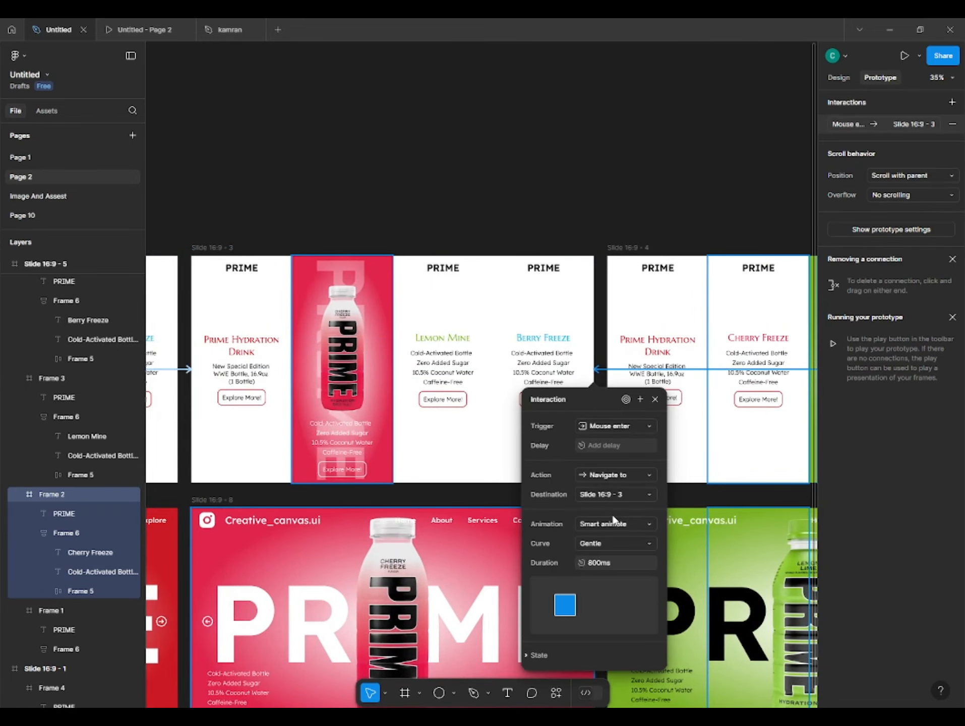
{"action": "left_click", "coordinate": [621, 137]}
Step: Connect the Lemon Mine column of Slide 16:9 - 5 to Slide 16:9 - 4 with a Mouse enter trigger
{"action": "scroll", "coordinate": [442, 118], "scroll_direction": "right", "scroll_amount": 10}
{"action": "scroll", "coordinate": [441, 117], "scroll_direction": "right", "scroll_amount": 3}
{"action": "left_click", "coordinate": [589, 297]}
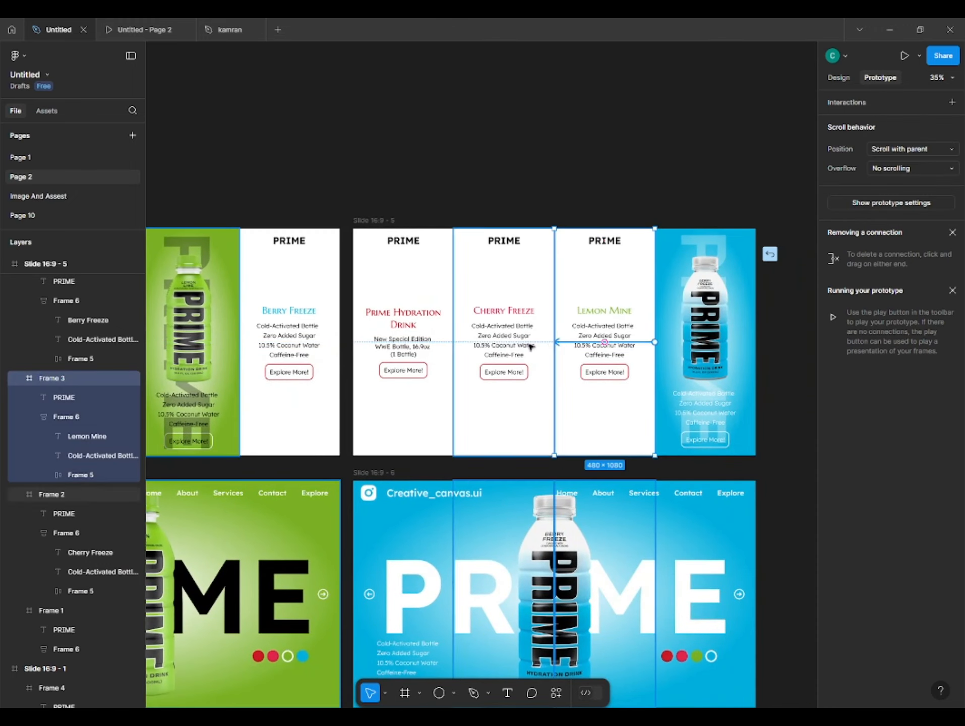
{"action": "left_click_drag", "start_coordinate": [262, 299], "coordinate": [267, 307]}
{"action": "left_click", "coordinate": [348, 398]}
{"action": "left_click", "coordinate": [349, 480]}
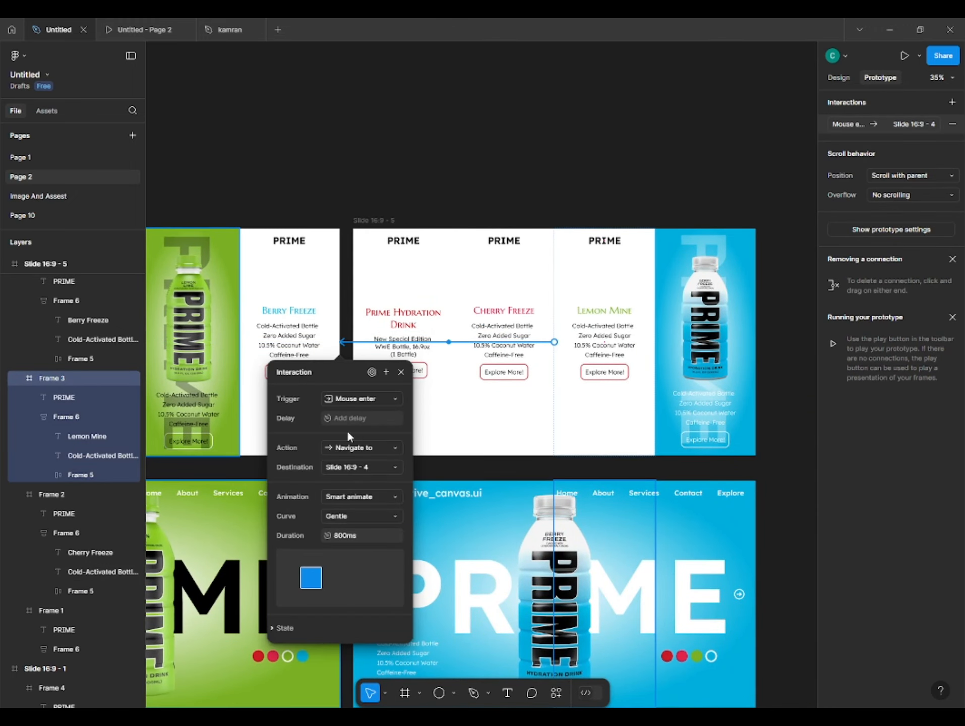
{"action": "left_click", "coordinate": [440, 166]}
Step: Connect the Prime Hydration Drink column of Slide 16:9 - 5 to Slide 16:9 - 2 with a Mouse enter trigger
{"action": "scroll", "coordinate": [438, 172], "scroll_direction": "left", "scroll_amount": 4}
{"action": "left_click", "coordinate": [389, 282]}
{"action": "scroll", "coordinate": [390, 312], "scroll_direction": "left", "scroll_amount": 6}
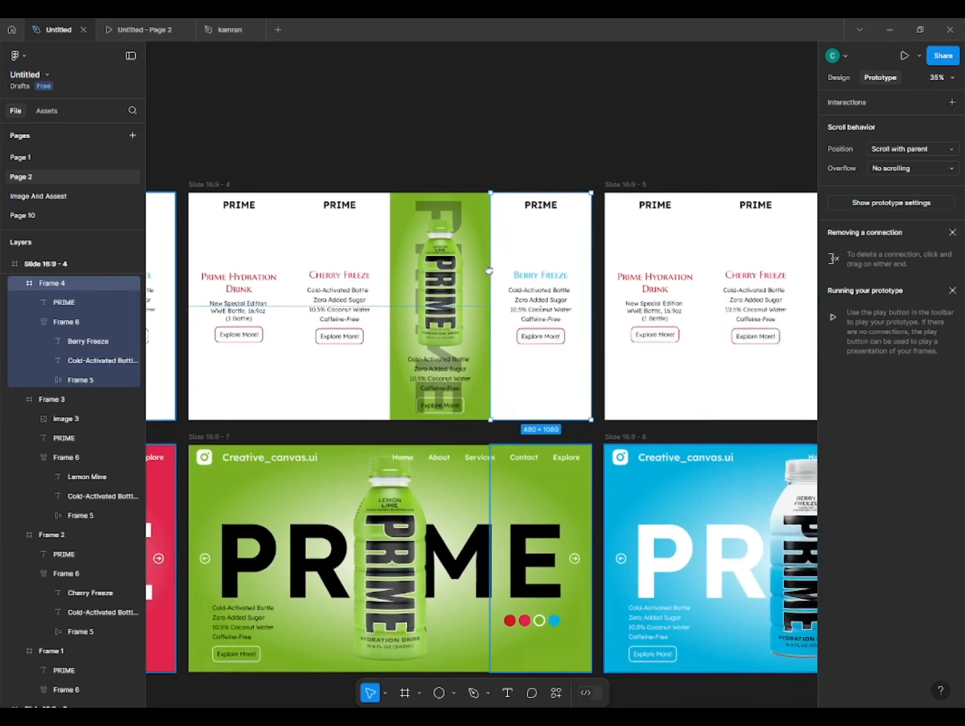
{"action": "left_click", "coordinate": [386, 276]}
{"action": "scroll", "coordinate": [555, 267], "scroll_direction": "left", "scroll_amount": 3}
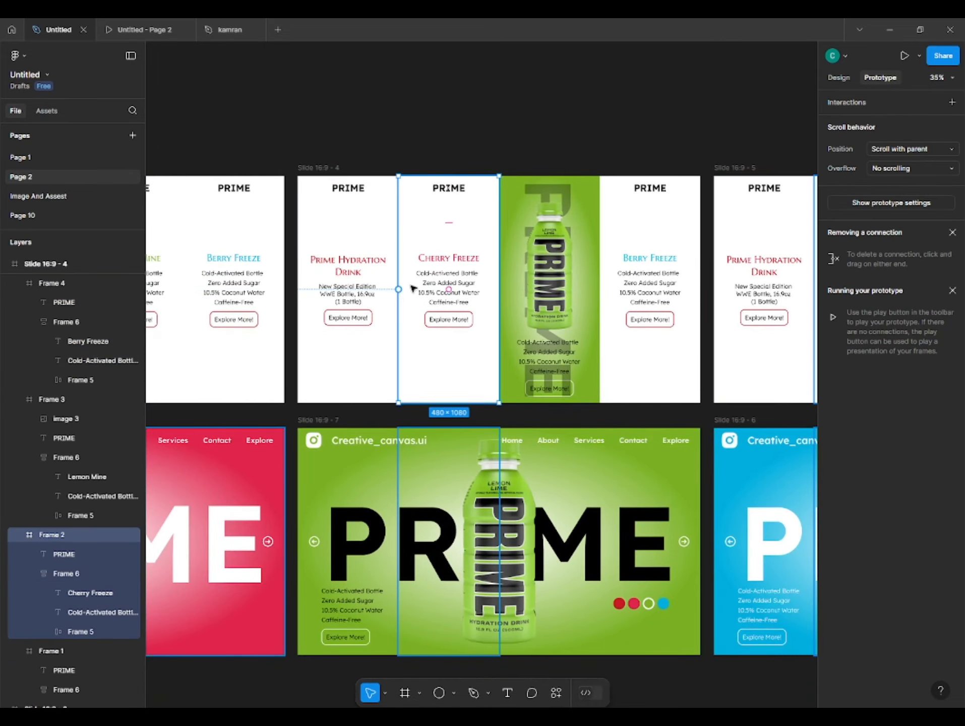
{"action": "left_click", "coordinate": [739, 250]}
{"action": "left_click_drag", "start_coordinate": [168, 285], "coordinate": [344, 346]}
{"action": "left_click", "coordinate": [605, 346]}
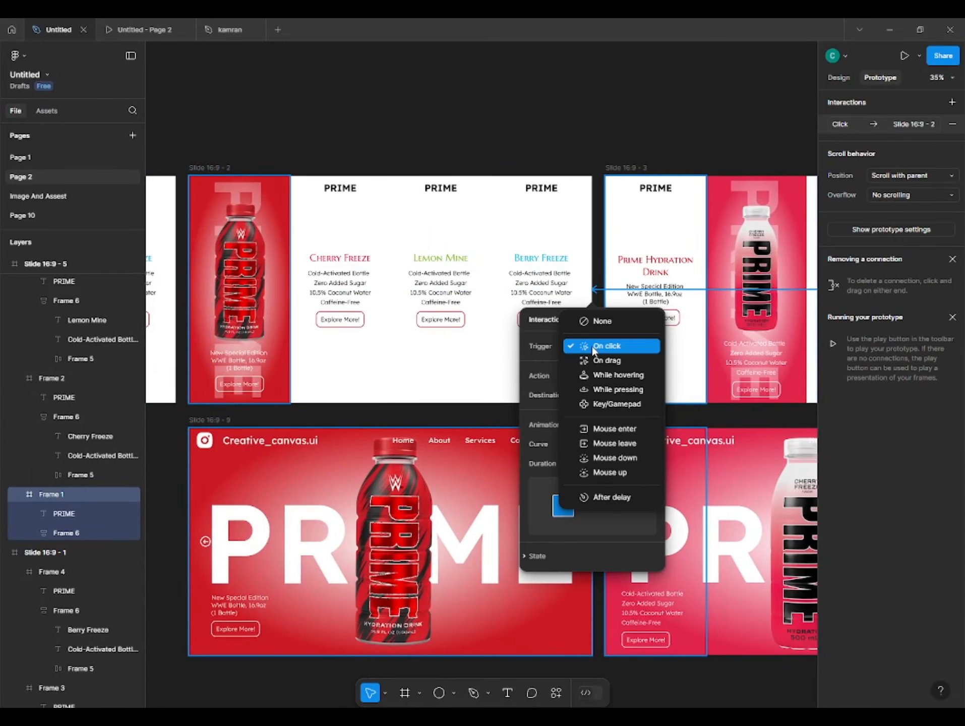
{"action": "left_click", "coordinate": [605, 428]}
{"action": "left_click", "coordinate": [603, 144]}
Step: Connect the Berry Freeze column of Slide 16:9 - 4 to Slide 16:9 - 5 with a Mouse enter trigger
{"action": "scroll", "coordinate": [297, 157], "scroll_direction": "right", "scroll_amount": 15}
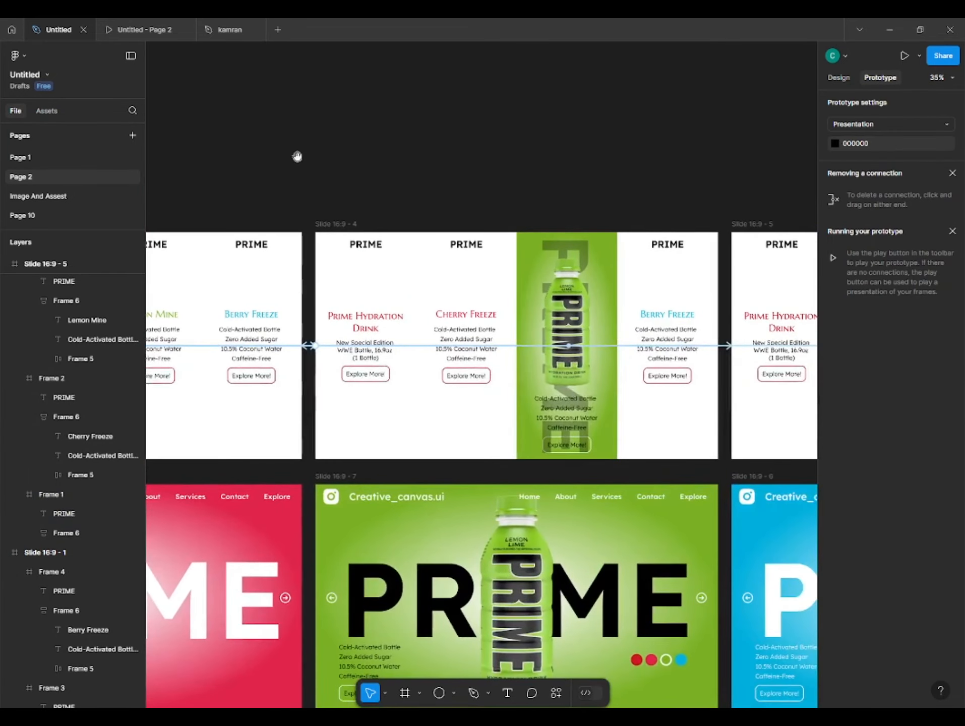
{"action": "left_click", "coordinate": [758, 309]}
{"action": "left_click_drag", "start_coordinate": [749, 291], "coordinate": [670, 275]}
{"action": "left_click", "coordinate": [766, 308]}
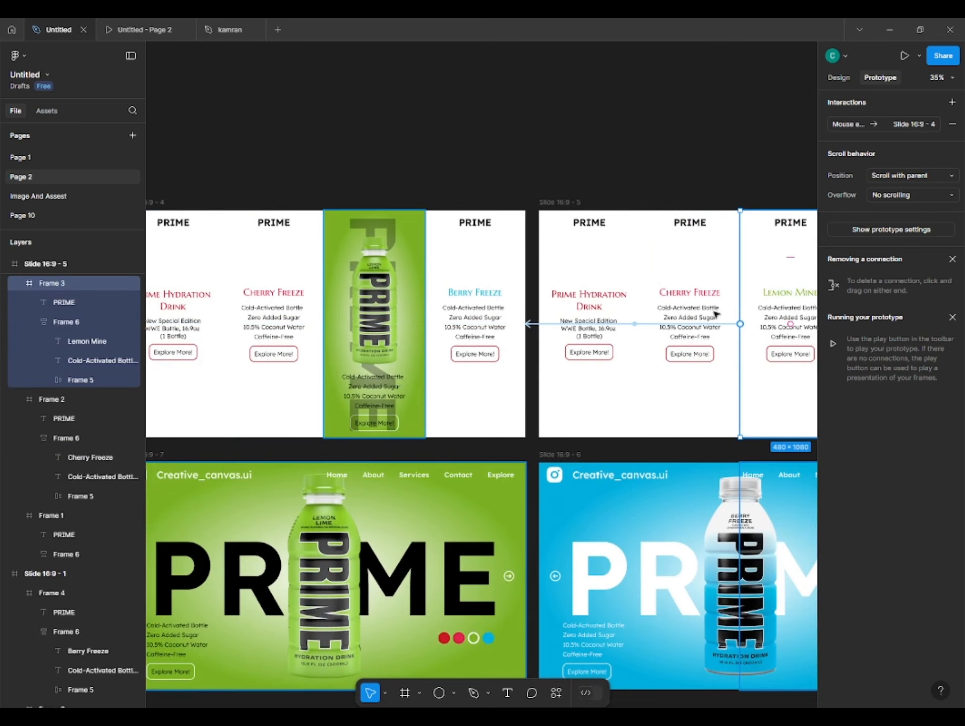
{"action": "left_click", "coordinate": [451, 293]}
{"action": "scroll", "coordinate": [450, 292], "scroll_direction": "left", "scroll_amount": 3}
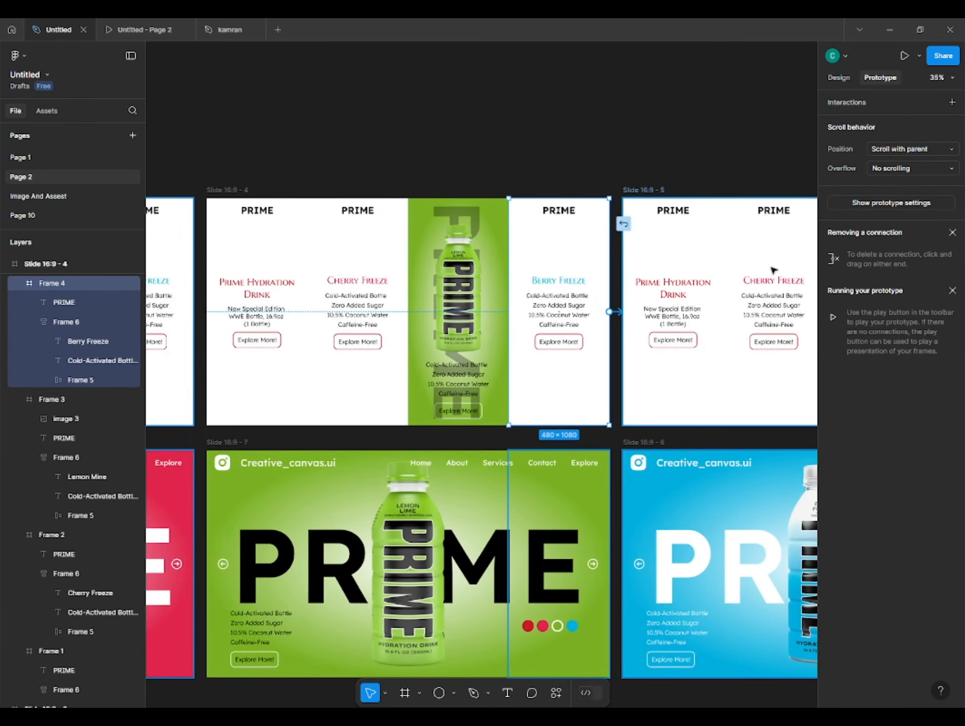
{"action": "left_click_drag", "start_coordinate": [771, 267], "coordinate": [566, 319]}
{"action": "left_click", "coordinate": [525, 369]}
{"action": "left_click", "coordinate": [538, 451]}
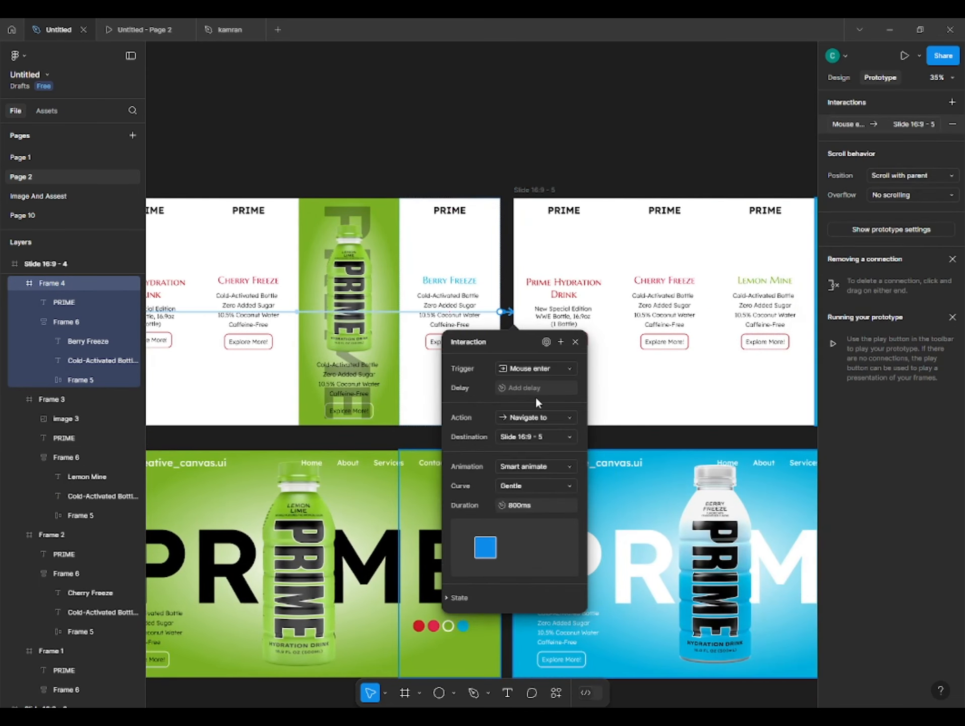
{"action": "left_click", "coordinate": [446, 177]}
Step: Connect the Cherry Freeze column of Slide 16:9 - 4 to Slide 16:9 - 3 with a Mouse enter trigger
{"action": "scroll", "coordinate": [446, 176], "scroll_direction": "left", "scroll_amount": 5}
{"action": "left_click", "coordinate": [363, 294]}
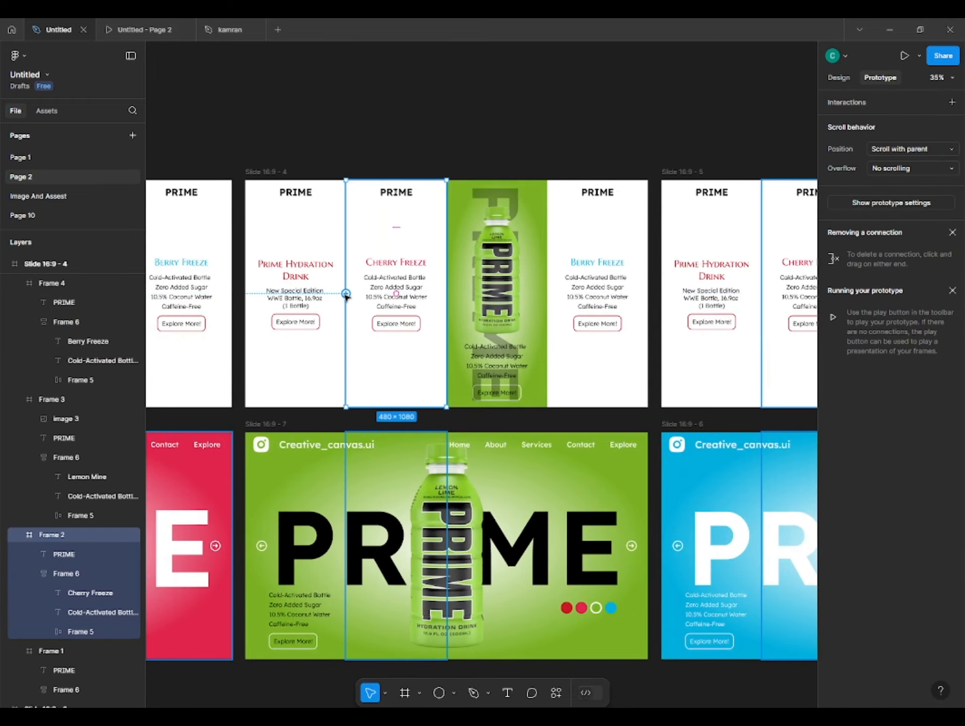
{"action": "left_click_drag", "start_coordinate": [175, 284], "coordinate": [497, 308]}
{"action": "left_click", "coordinate": [693, 351]}
{"action": "left_click", "coordinate": [666, 434]}
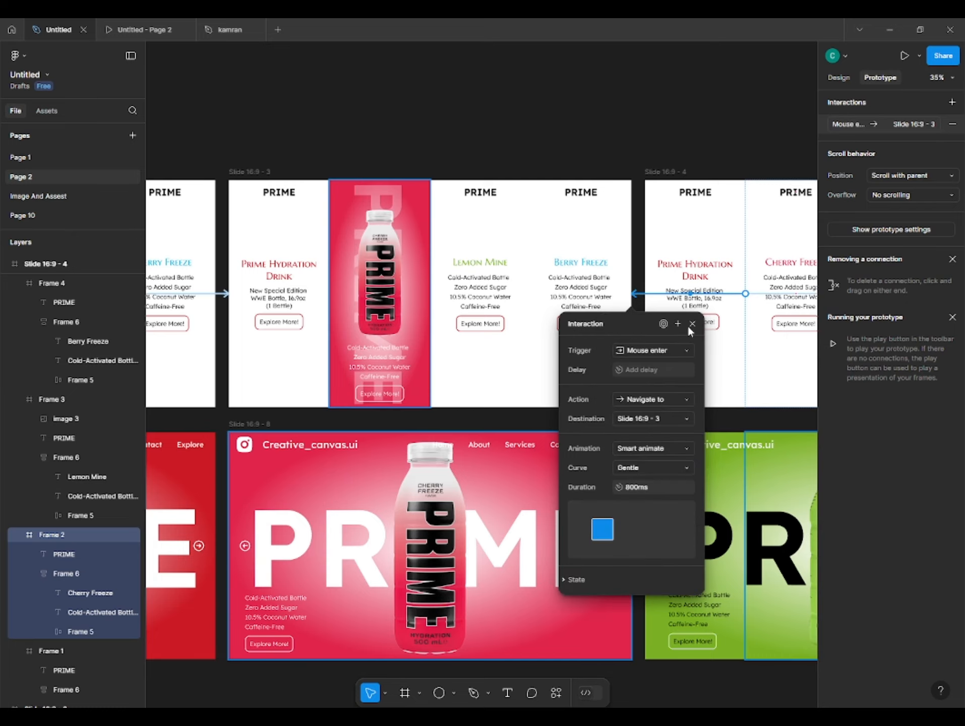
{"action": "left_click", "coordinate": [672, 273]}
{"action": "left_click", "coordinate": [600, 155]}
Step: Replay the prototype from Slide 16:9 - 1 in a fresh preview and return to the design file
{"action": "scroll", "coordinate": [601, 159], "scroll_direction": "down", "scroll_amount": 2}
{"action": "left_click_drag", "start_coordinate": [544, 222], "coordinate": [571, 256]}
{"action": "left_click", "coordinate": [112, 22]}
{"action": "left_click", "coordinate": [49, 31]}
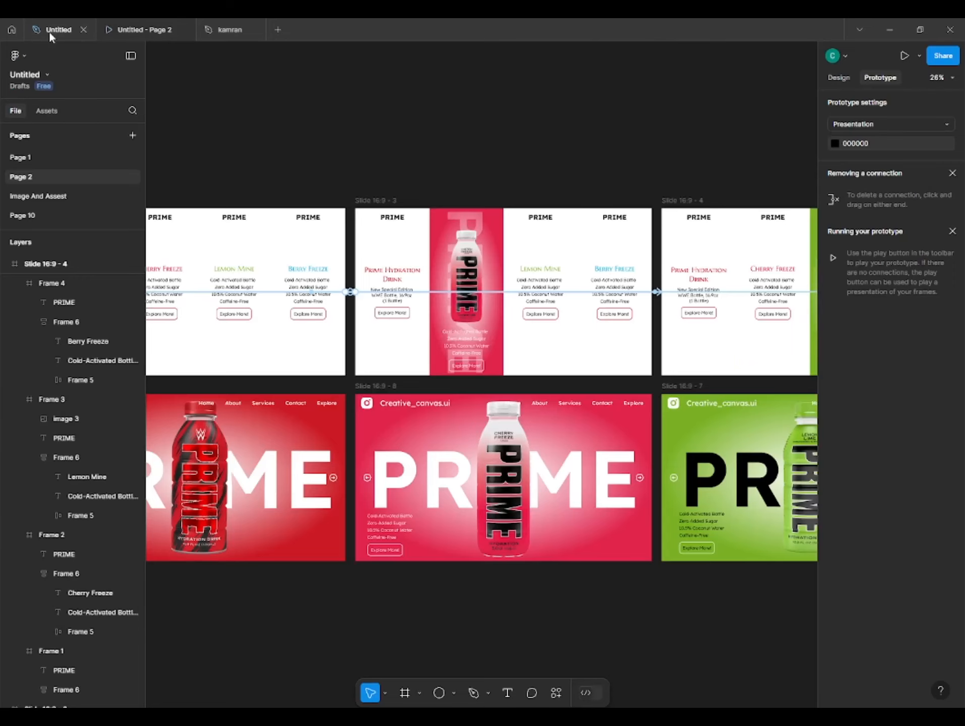
{"action": "left_click", "coordinate": [183, 29]}
{"action": "scroll", "coordinate": [382, 161], "scroll_direction": "left", "scroll_amount": 10}
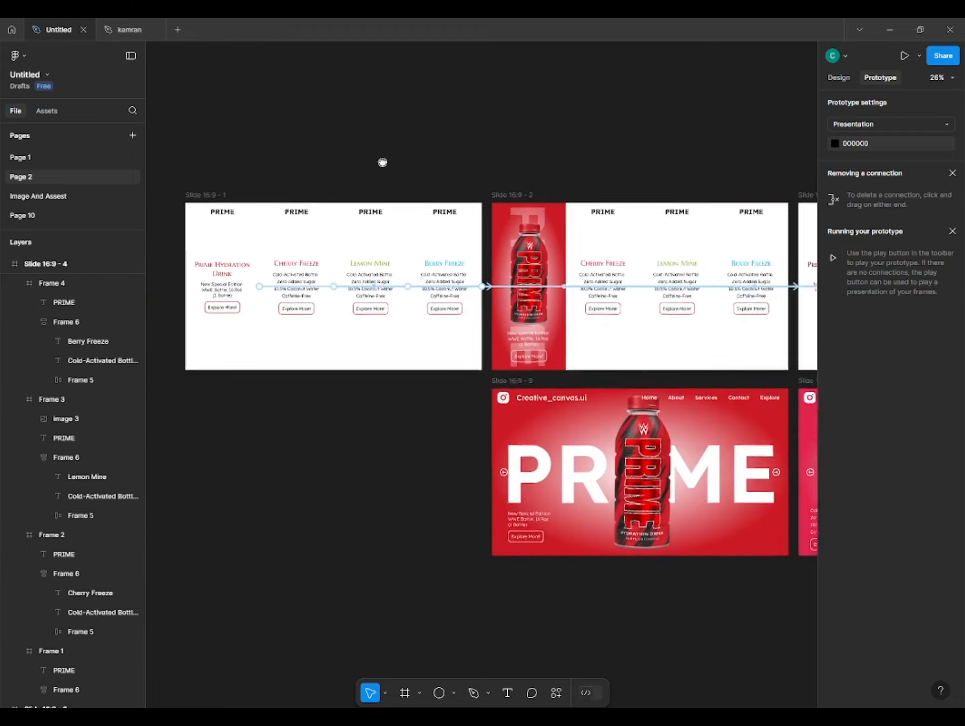
{"action": "left_click", "coordinate": [401, 185]}
{"action": "left_click", "coordinate": [904, 55]}
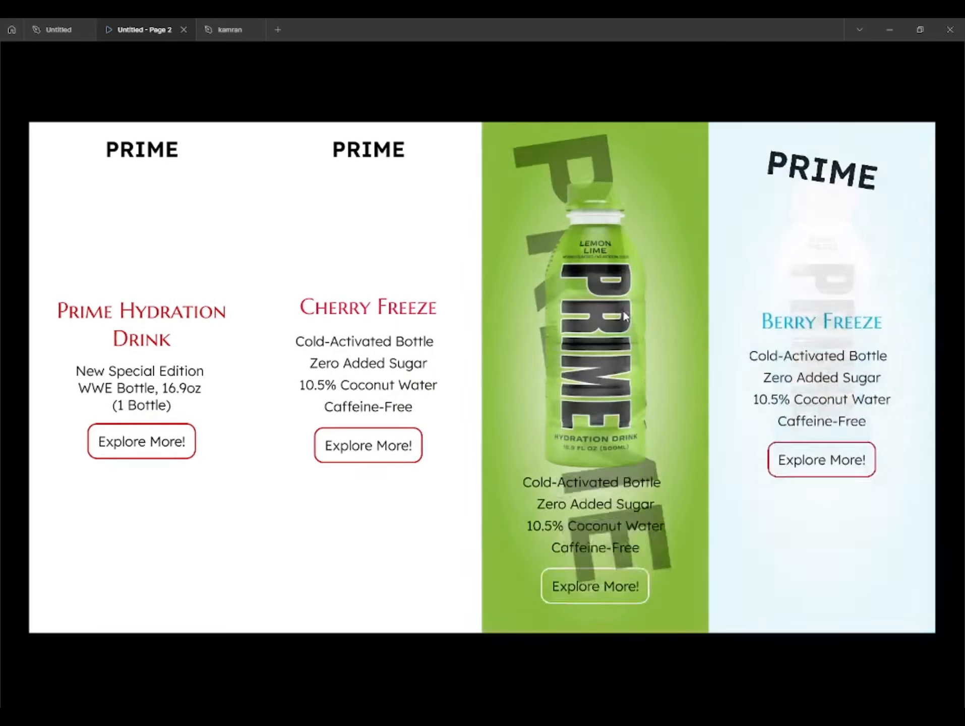
{"action": "left_click", "coordinate": [59, 30]}
Step: Connect the Explore More! button in the red column of Slide 16:9 - 2 to Slide 16:9 - 9 with an On click trigger
{"action": "left_click_drag", "start_coordinate": [389, 403], "coordinate": [304, 371]}
{"action": "scroll", "coordinate": [351, 372], "scroll_direction": "right", "scroll_amount": 2}
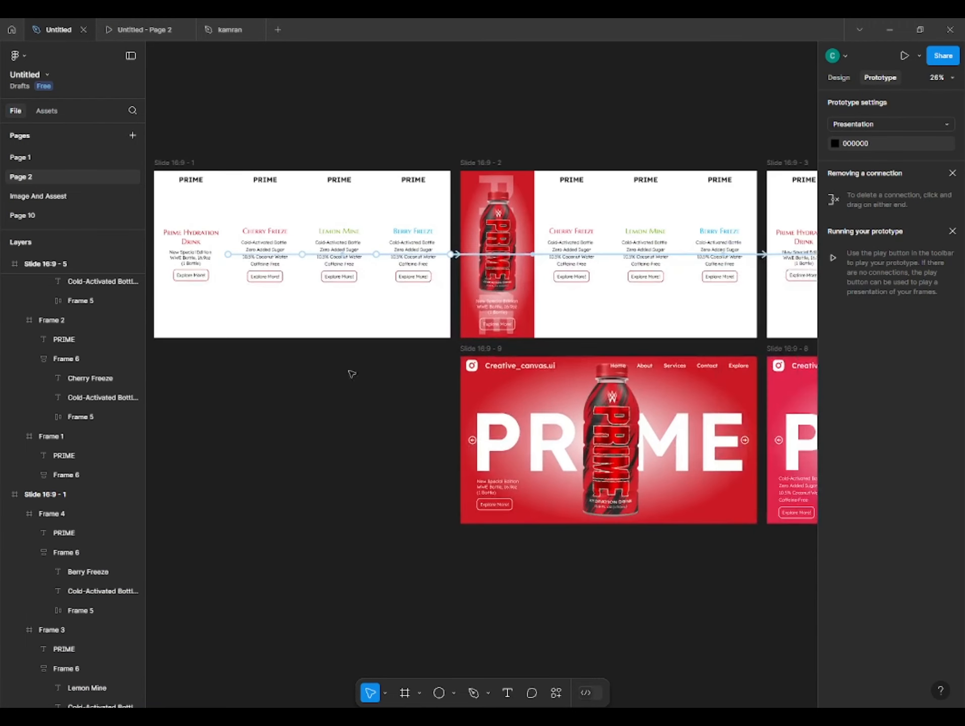
{"action": "scroll", "coordinate": [434, 313], "scroll_direction": "up", "scroll_amount": 5}
{"action": "left_click", "coordinate": [439, 315]}
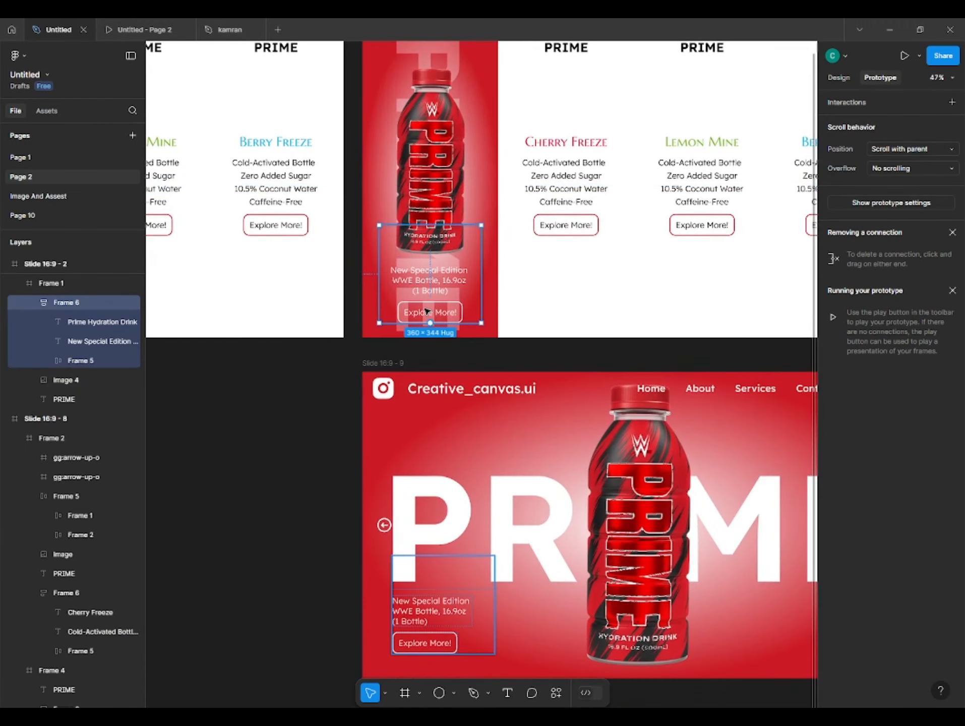
{"action": "left_click", "coordinate": [435, 314]}
{"action": "scroll", "coordinate": [423, 310], "scroll_direction": "up", "scroll_amount": 3}
{"action": "left_click_drag", "start_coordinate": [434, 297], "coordinate": [568, 453]}
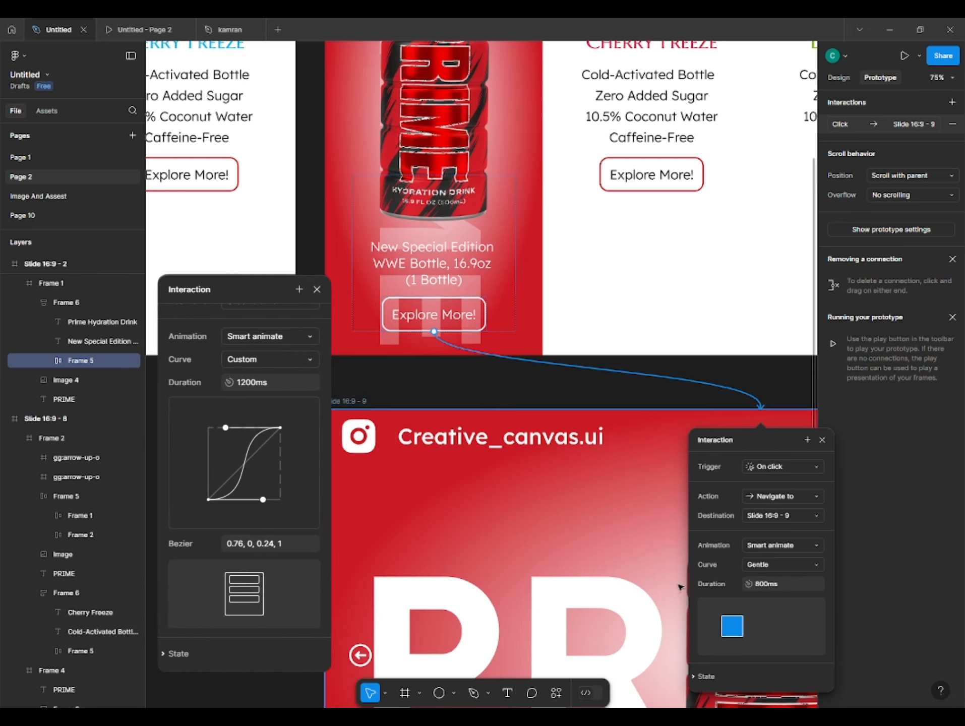
Step: Give the interaction to Slide 16:9 - 9 a custom bezier curve of 0.76, 0, 0.24, 1 and a 1200 ms duration
{"action": "left_click", "coordinate": [781, 565]}
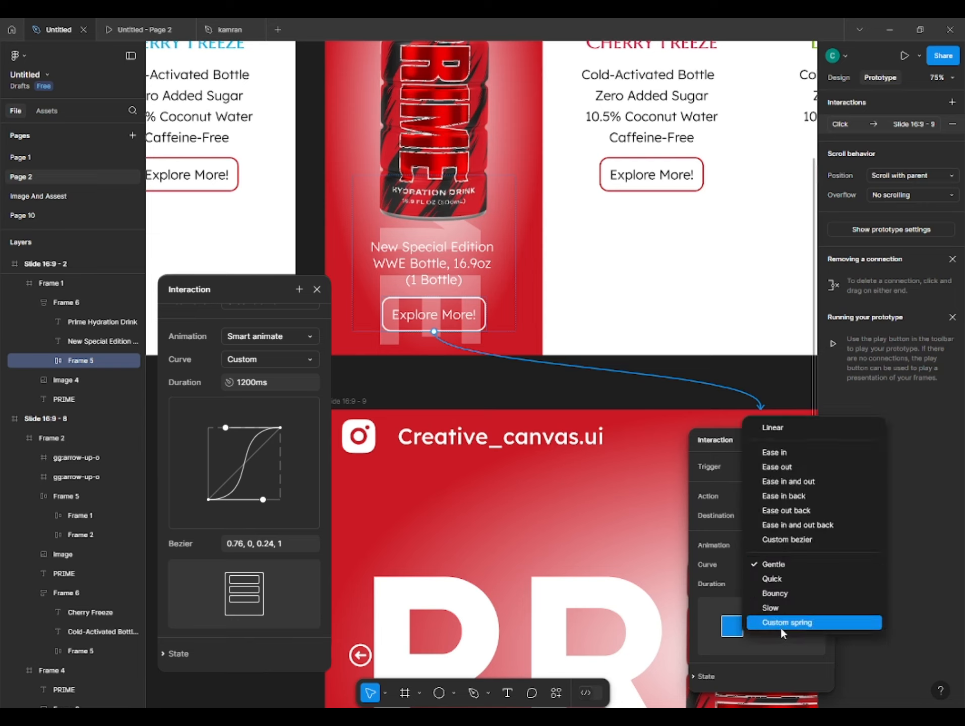
{"action": "left_click", "coordinate": [772, 539]}
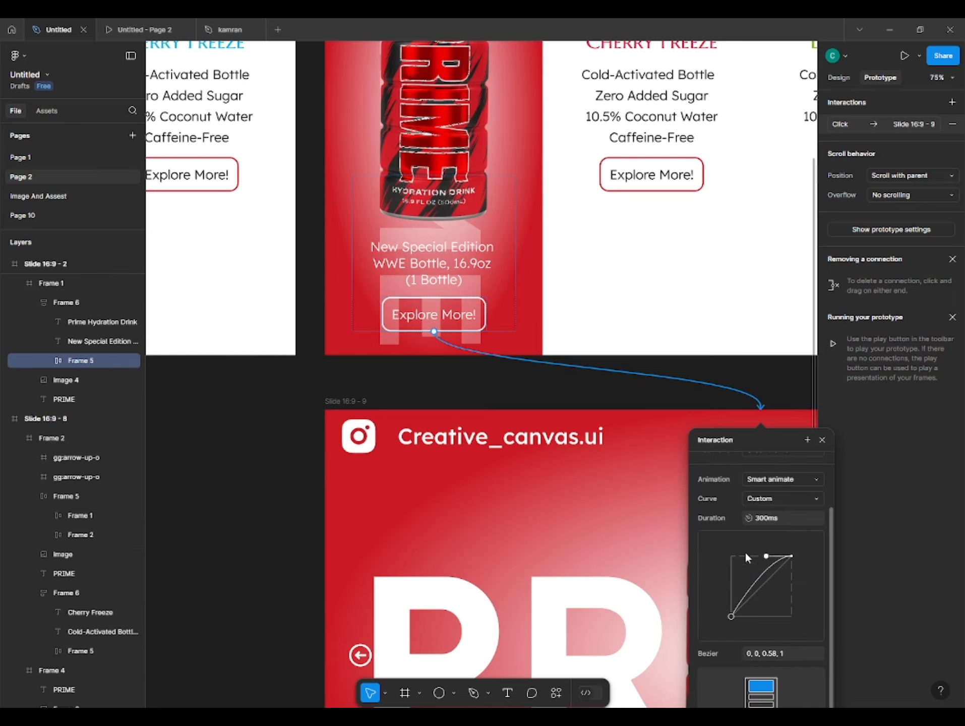
{"action": "left_click_drag", "start_coordinate": [766, 556], "coordinate": [746, 556]}
{"action": "left_click_drag", "start_coordinate": [733, 616], "coordinate": [778, 617]}
{"action": "left_click", "coordinate": [782, 519]}
{"action": "type", "text": "120"}
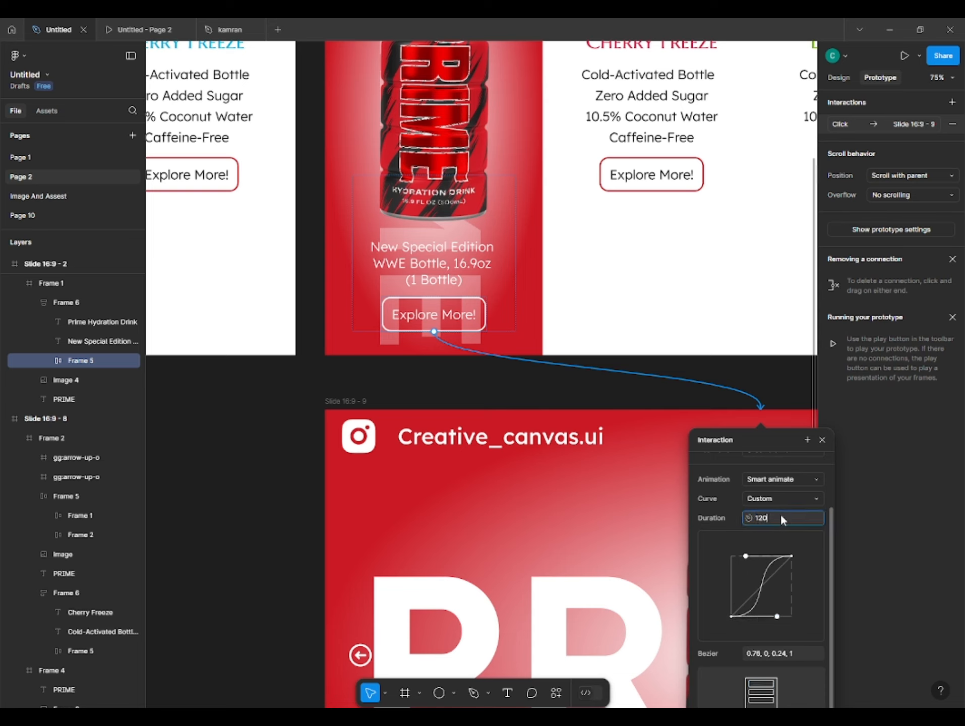
{"action": "type", "text": "0"}
{"action": "key", "text": "Return"}
Step: Connect the back arrow of Slide 16:9 - 9 to Slide 16:9 - 2 with an On click Smart animate interaction
{"action": "left_click", "coordinate": [237, 525]}
{"action": "left_click", "coordinate": [361, 659]}
{"action": "double_click", "coordinate": [361, 660]}
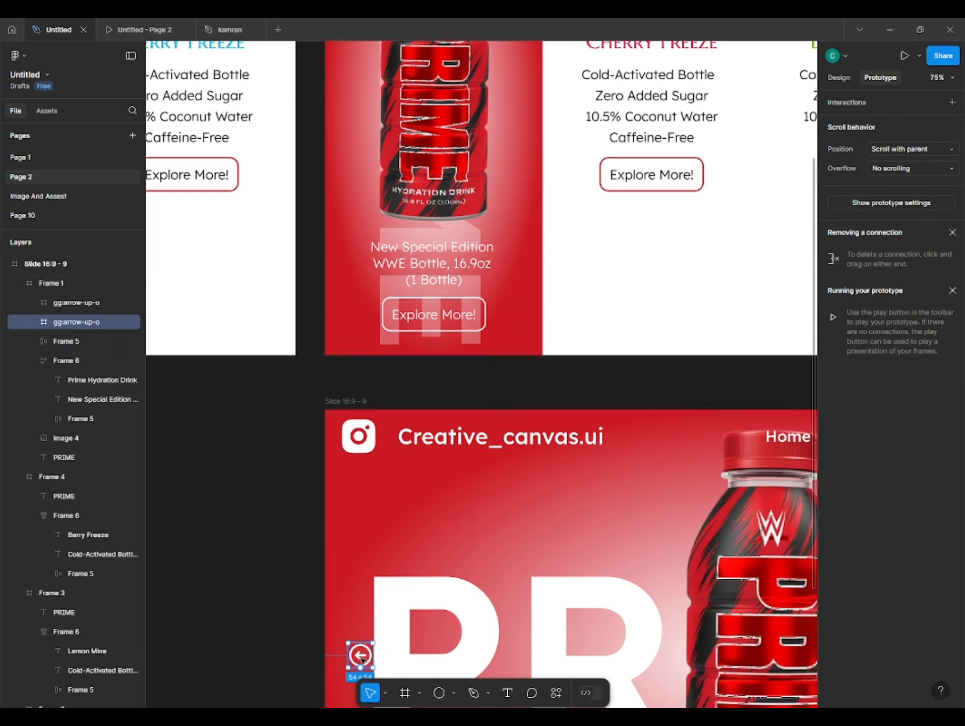
{"action": "left_click_drag", "start_coordinate": [361, 644], "coordinate": [807, 338]}
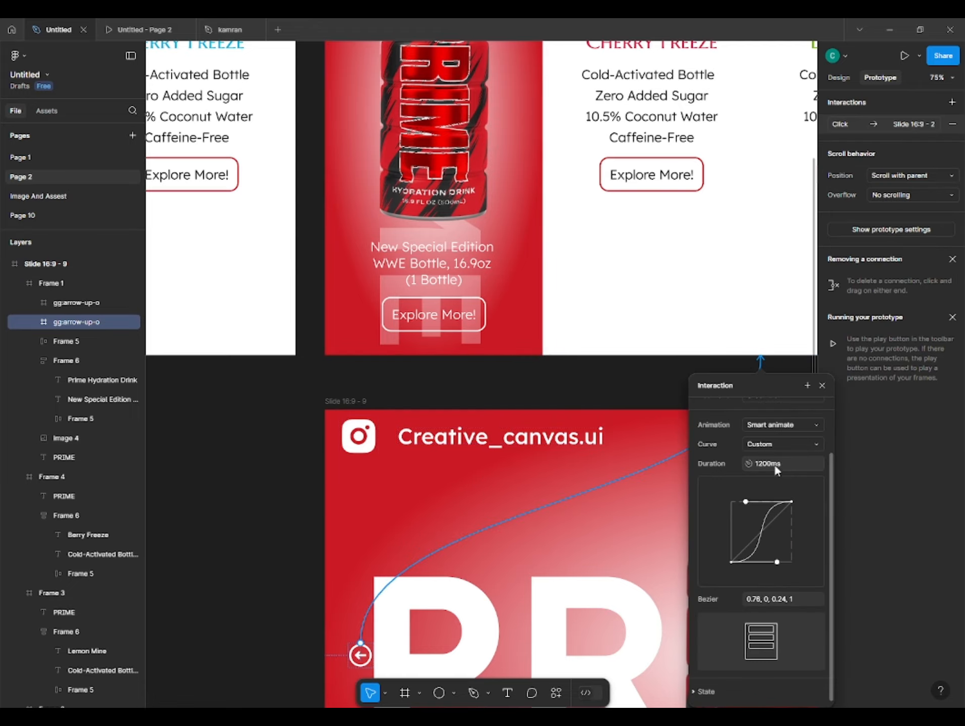
{"action": "left_click", "coordinate": [224, 538]}
Step: Connect the Explore More! button in the Cherry Freeze column of Slide 16:9 - 3 to Slide 16:9 - 8 on click
{"action": "scroll", "coordinate": [224, 539], "scroll_direction": "down", "scroll_amount": 5}
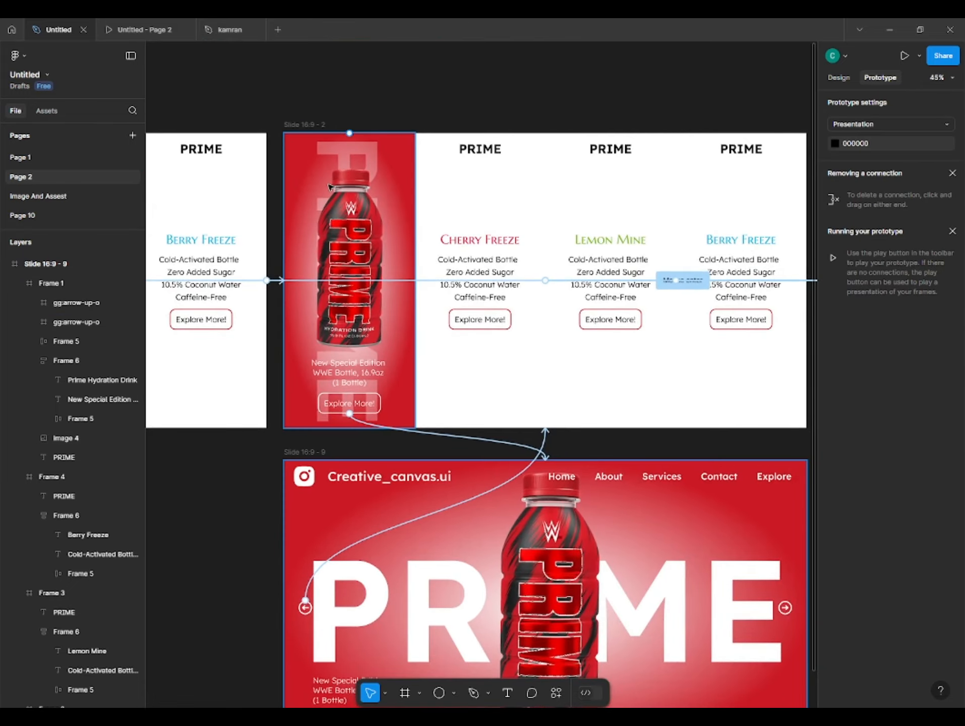
{"action": "left_click_drag", "start_coordinate": [389, 288], "coordinate": [82, 232]}
{"action": "left_click_drag", "start_coordinate": [268, 280], "coordinate": [382, 271]}
{"action": "double_click", "coordinate": [593, 312]}
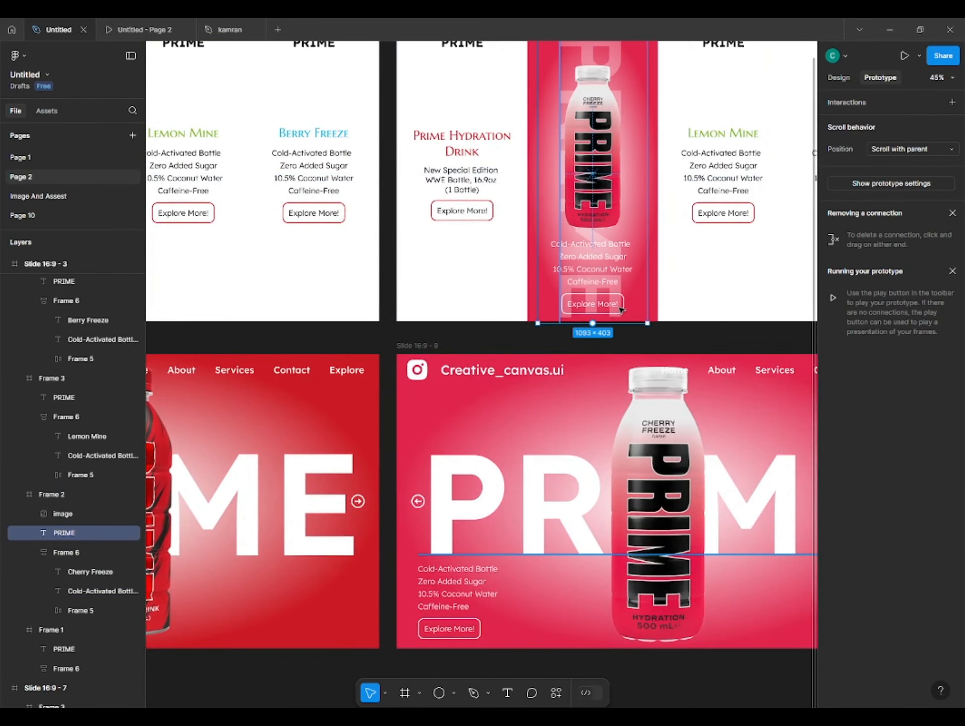
{"action": "left_click", "coordinate": [66, 553]}
{"action": "left_click", "coordinate": [73, 610]}
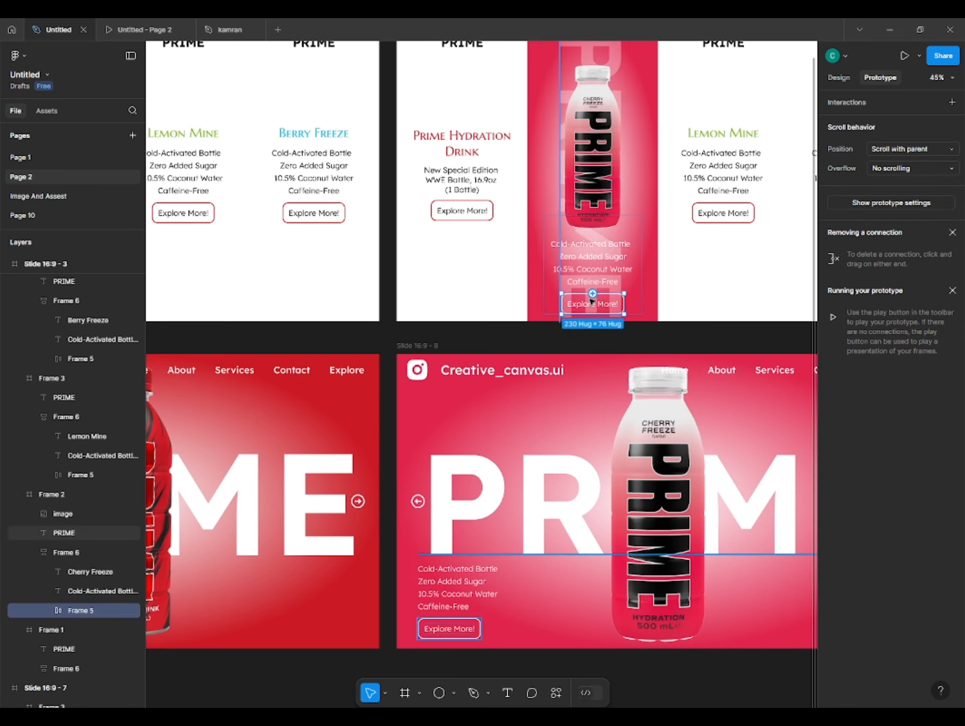
{"action": "left_click_drag", "start_coordinate": [593, 313], "coordinate": [620, 504]}
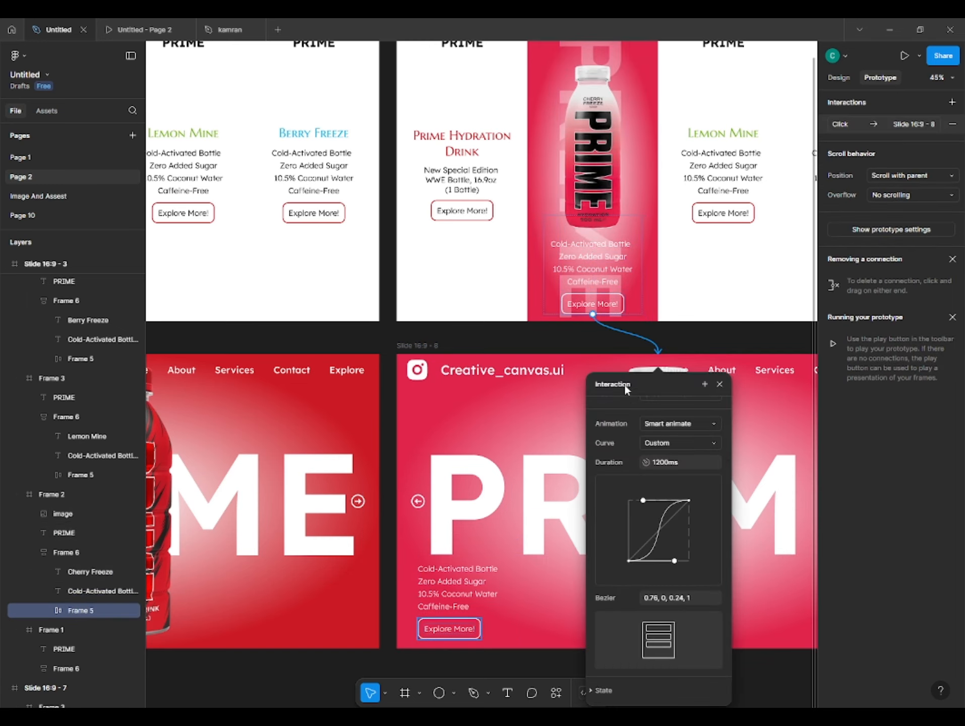
{"action": "key", "text": "Escape"}
Step: Connect the back arrow of Slide 16:9 - 8 to Slide 16:9 - 3 with an On click Smart animate interaction
{"action": "left_click", "coordinate": [417, 501]}
{"action": "left_click_drag", "start_coordinate": [426, 501], "coordinate": [657, 312]}
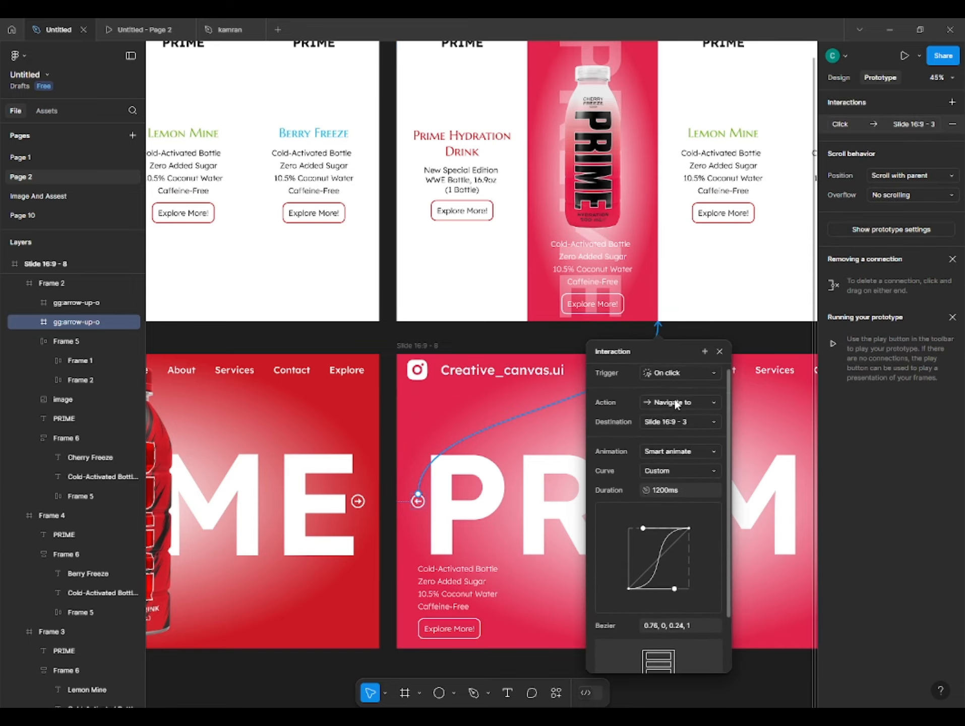
{"action": "left_click", "coordinate": [467, 344]}
Step: Connect the Explore More! button in the green Lemon Mine column of Slide 16:9 - 4 to Slide 16:9 - 7
{"action": "left_click_drag", "start_coordinate": [672, 399], "coordinate": [198, 435]}
{"action": "double_click", "coordinate": [669, 352]}
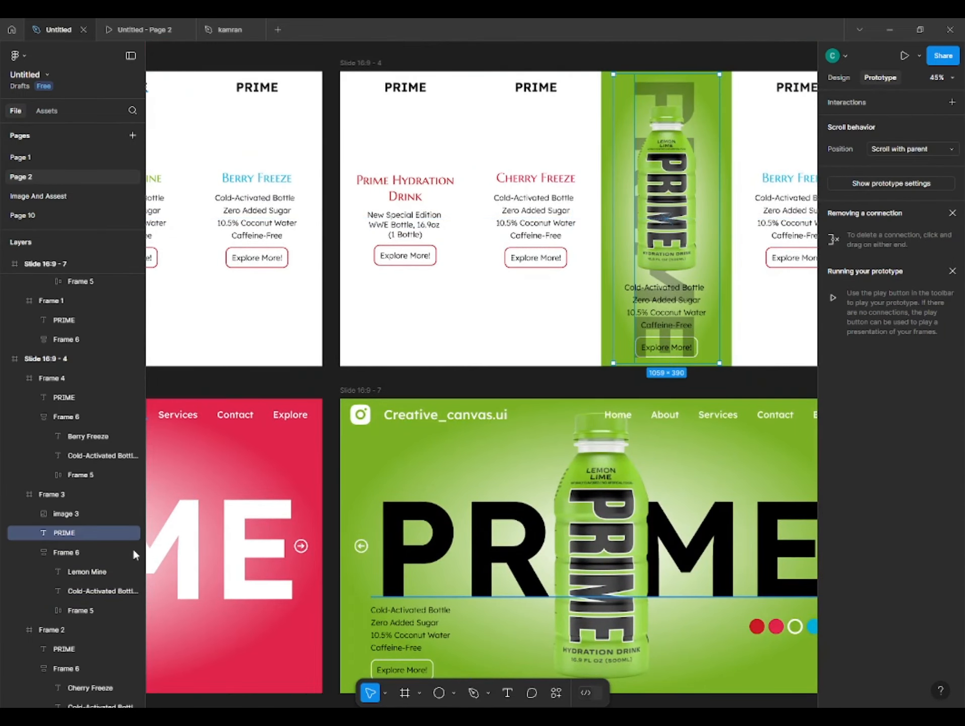
{"action": "left_click", "coordinate": [77, 610]}
{"action": "left_click_drag", "start_coordinate": [667, 357], "coordinate": [611, 477]}
{"action": "left_click", "coordinate": [505, 384]}
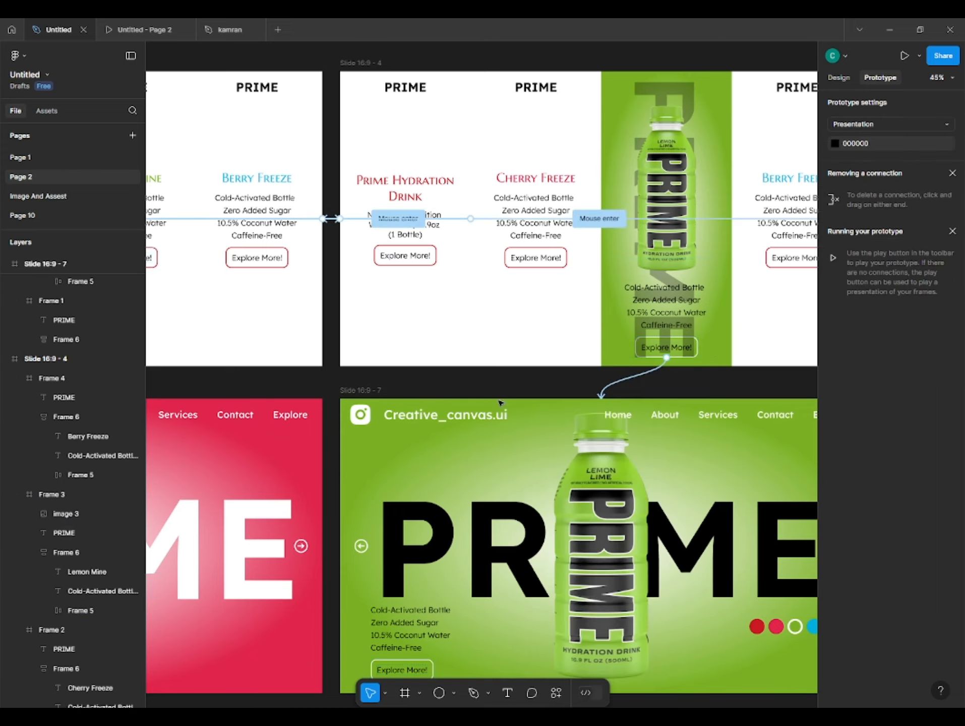
Step: Connect the back arrow of Slide 16:9 - 7 to Slide 16:9 - 4 with an On click Smart animate interaction
{"action": "left_click", "coordinate": [362, 551]}
{"action": "double_click", "coordinate": [362, 551]}
{"action": "left_click_drag", "start_coordinate": [368, 546], "coordinate": [535, 299]}
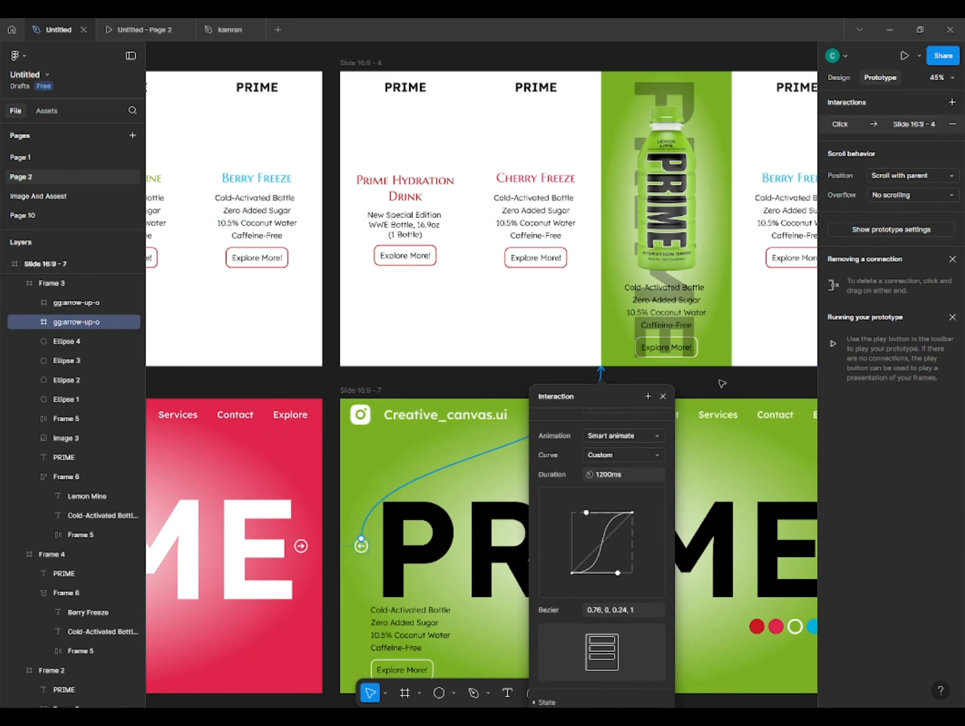
{"action": "left_click", "coordinate": [721, 382]}
Step: Connect the Explore More! button in the blue Berry Freeze column of Slide 16:9 - 5 to Slide 16:9 - 6
{"action": "left_click_drag", "start_coordinate": [807, 440], "coordinate": [244, 440]}
{"action": "double_click", "coordinate": [691, 347]}
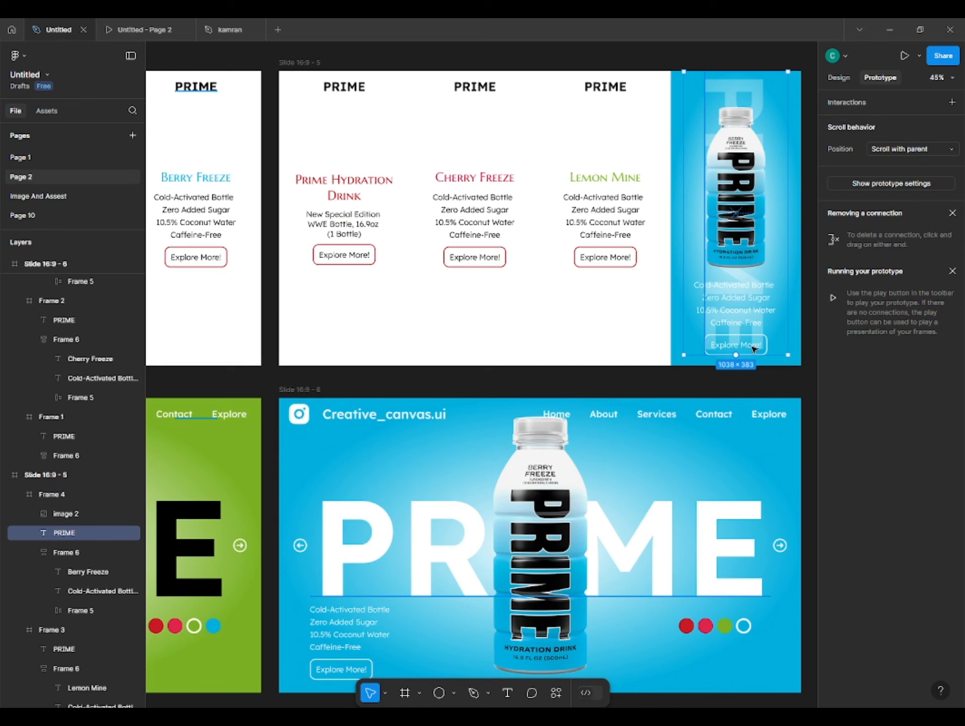
{"action": "left_click", "coordinate": [79, 609]}
{"action": "left_click_drag", "start_coordinate": [740, 355], "coordinate": [610, 397]}
{"action": "key", "text": "Escape"}
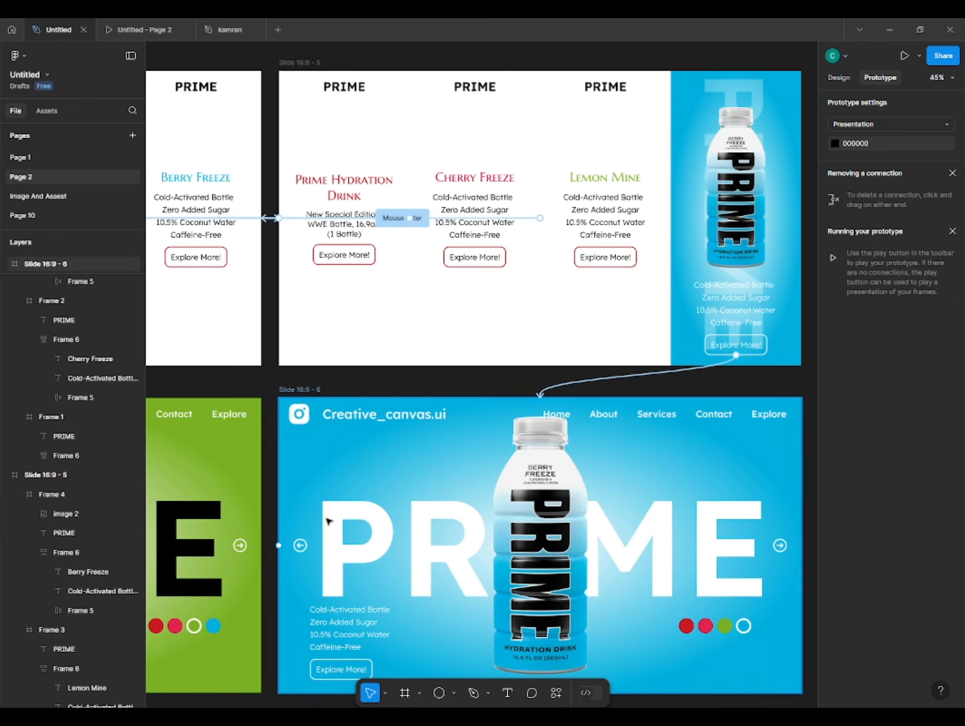
Step: Connect the back arrow of Slide 16:9 - 6 to Slide 16:9 - 5 with an On click Smart animate interaction
{"action": "left_click", "coordinate": [298, 549]}
{"action": "left_click", "coordinate": [299, 549]}
{"action": "left_click_drag", "start_coordinate": [309, 546], "coordinate": [668, 270]}
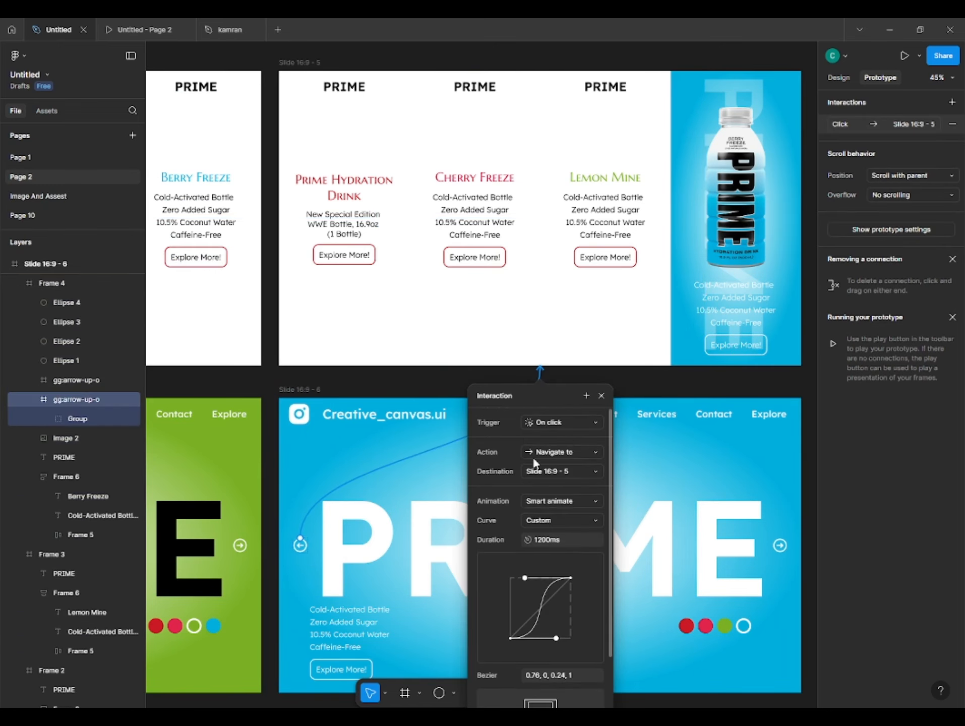
{"action": "left_click", "coordinate": [438, 393]}
Step: Run a fresh prototype preview from Slide 16:9 - 1 and open the red Prime Hydration Drink hero slide from its column
{"action": "scroll", "coordinate": [415, 445], "scroll_direction": "down", "scroll_amount": 3}
{"action": "left_click_drag", "start_coordinate": [336, 456], "coordinate": [719, 450]}
{"action": "left_click_drag", "start_coordinate": [353, 484], "coordinate": [655, 446]}
{"action": "scroll", "coordinate": [312, 489], "scroll_direction": "left", "scroll_amount": 10}
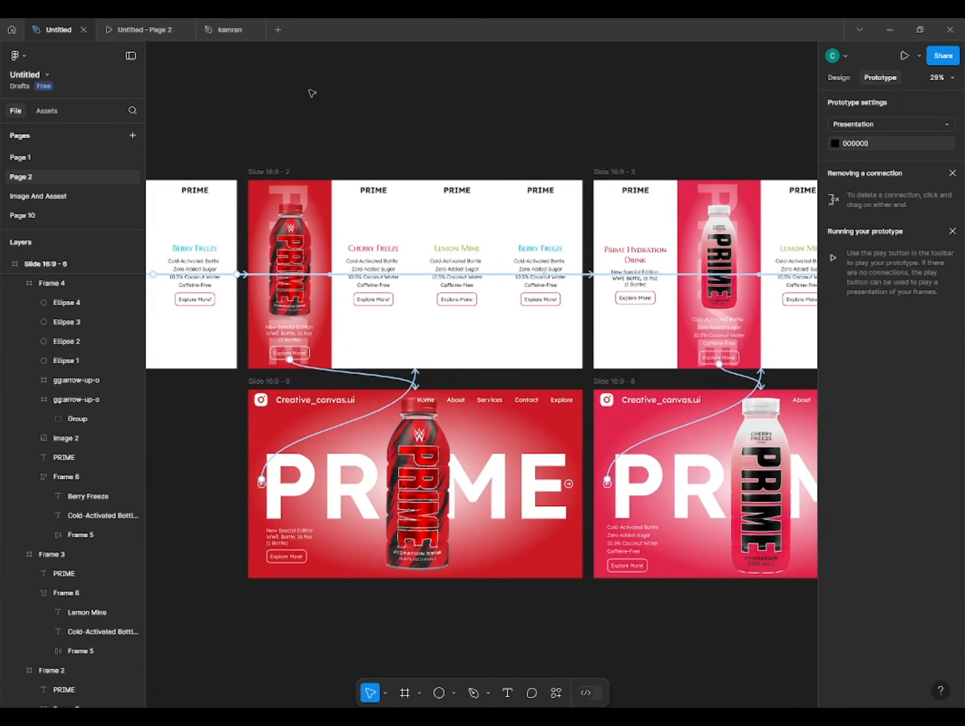
{"action": "left_click", "coordinate": [184, 30]}
{"action": "left_click_drag", "start_coordinate": [202, 163], "coordinate": [491, 170]}
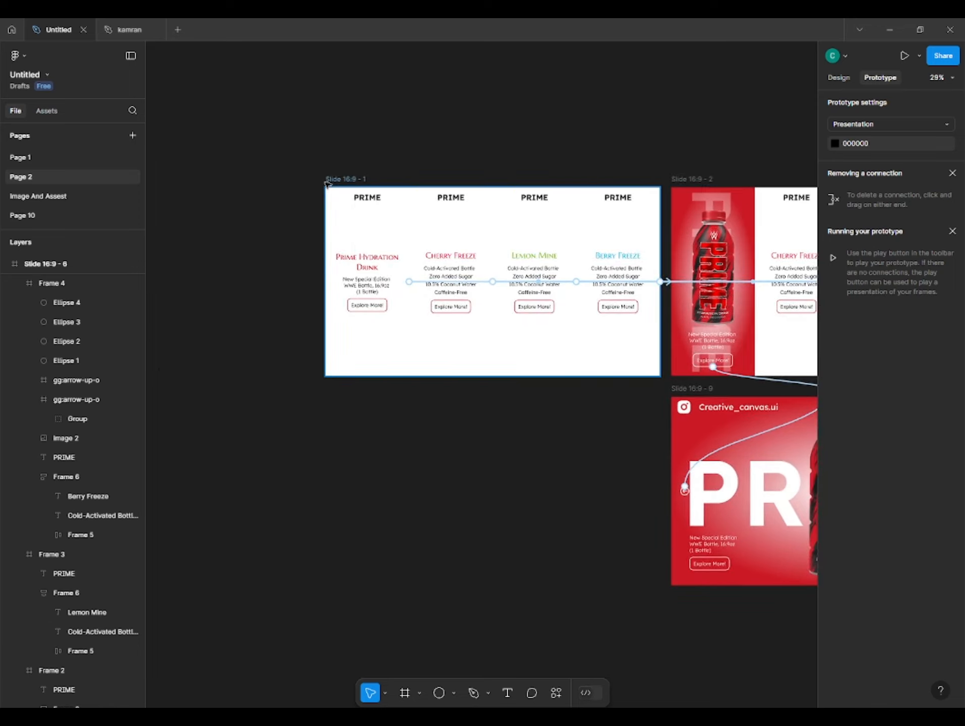
{"action": "left_click", "coordinate": [327, 182]}
{"action": "left_click", "coordinate": [903, 56]}
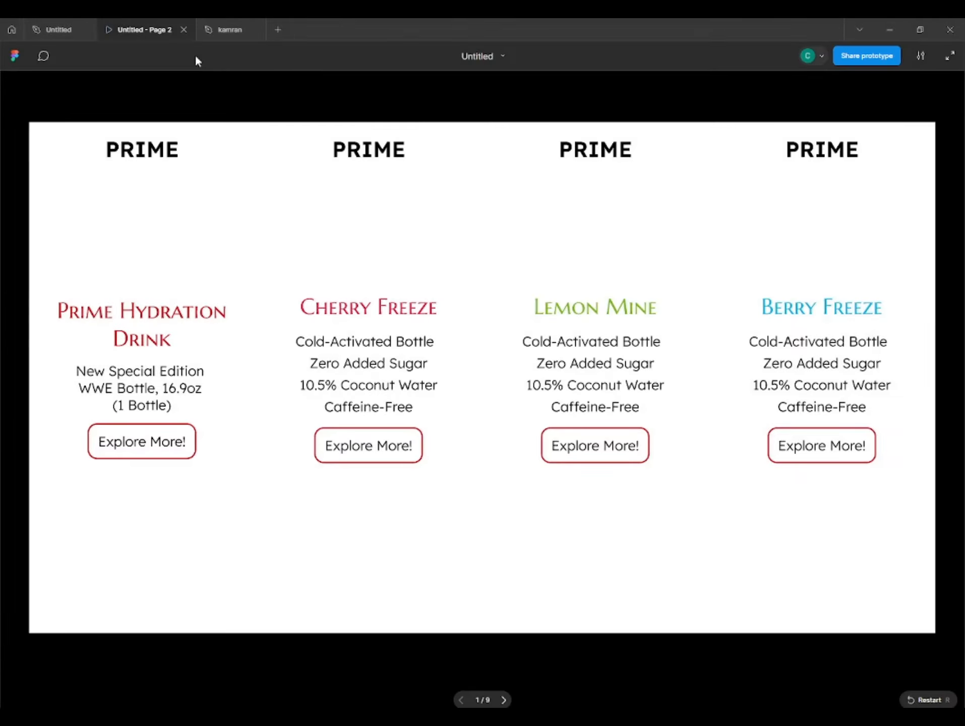
{"action": "left_click", "coordinate": [114, 356]}
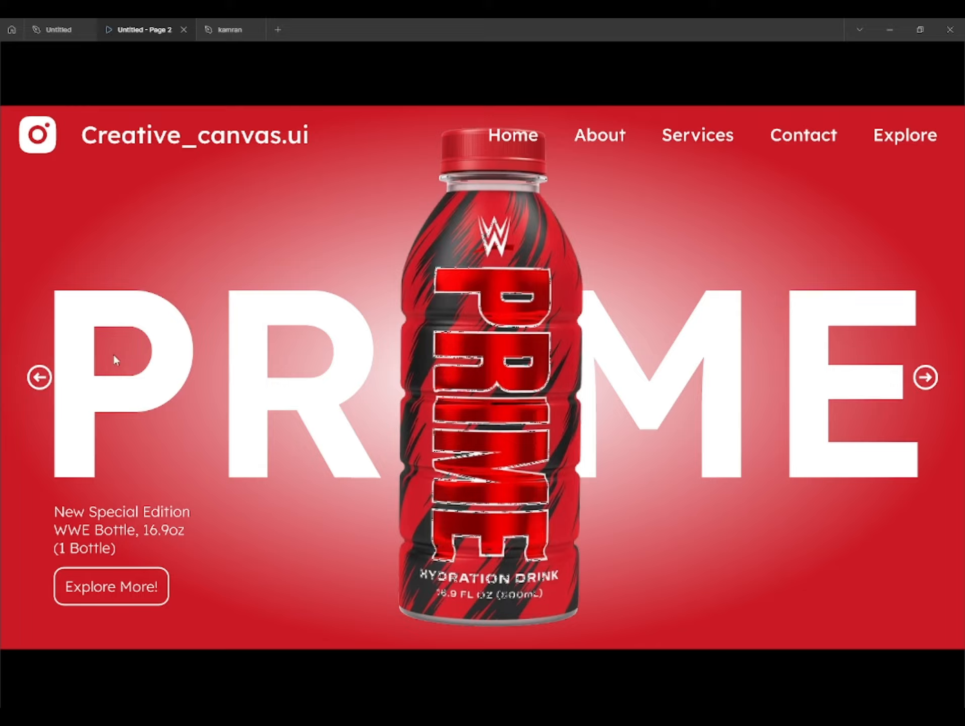
Step: Test the back arrows of the red and Cherry Freeze hero slides and the Cherry Freeze Explore More! button in the preview
{"action": "left_click", "coordinate": [39, 378]}
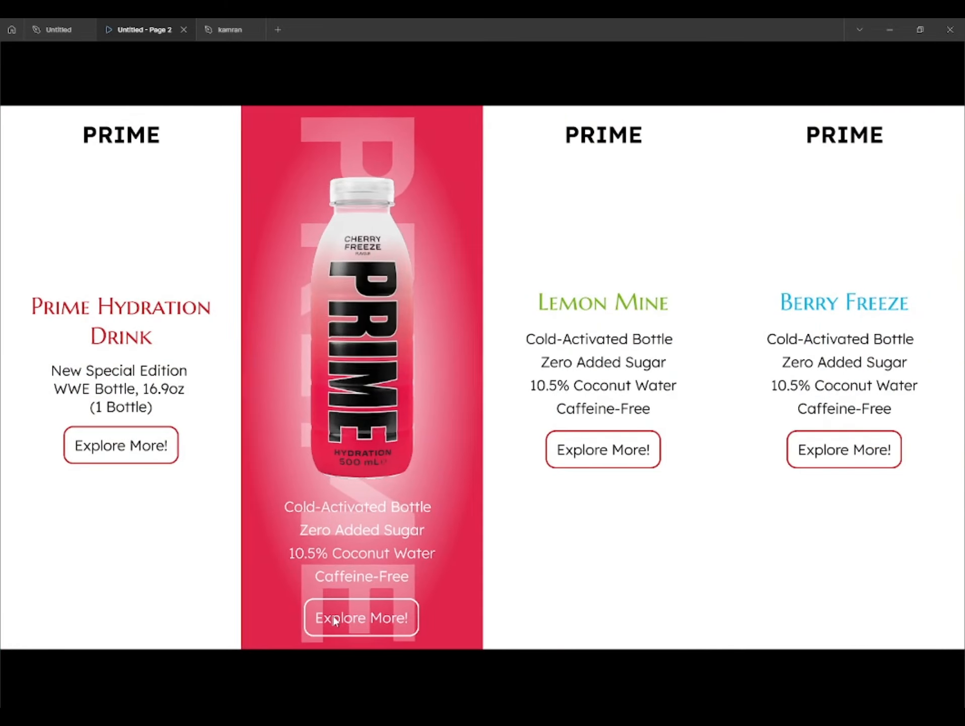
{"action": "left_click", "coordinate": [334, 619]}
{"action": "left_click", "coordinate": [37, 383]}
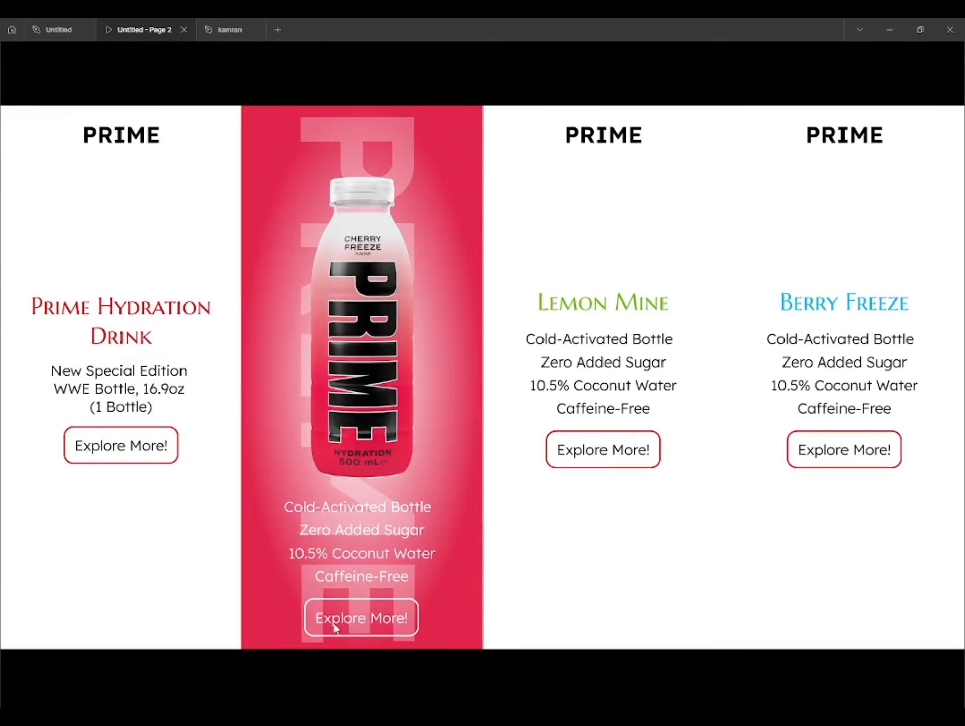
{"action": "left_click", "coordinate": [334, 623]}
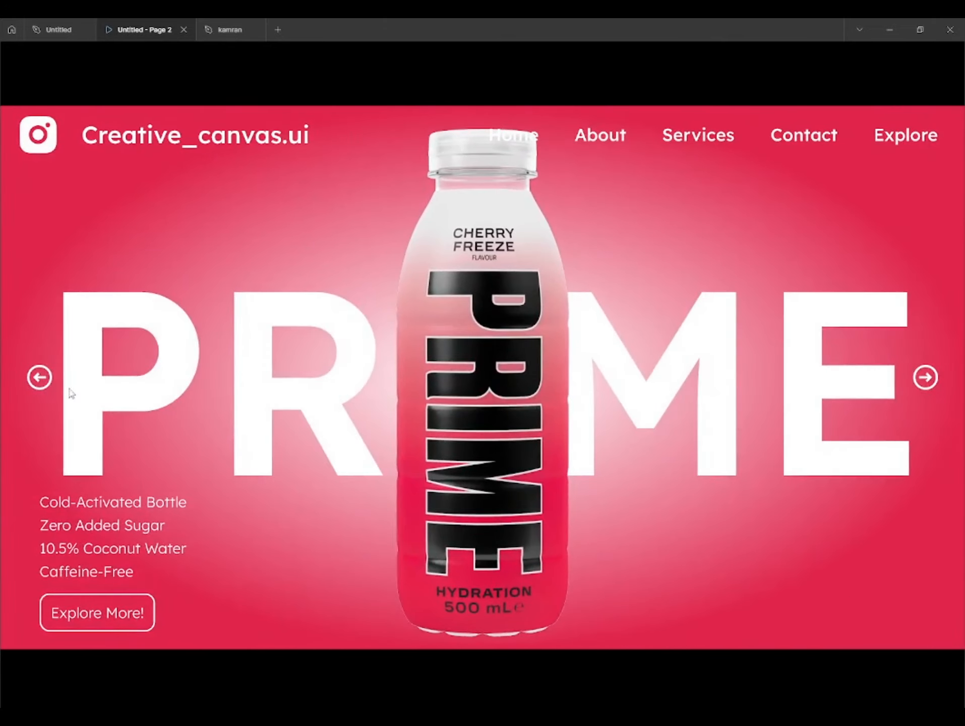
{"action": "left_click", "coordinate": [39, 378]}
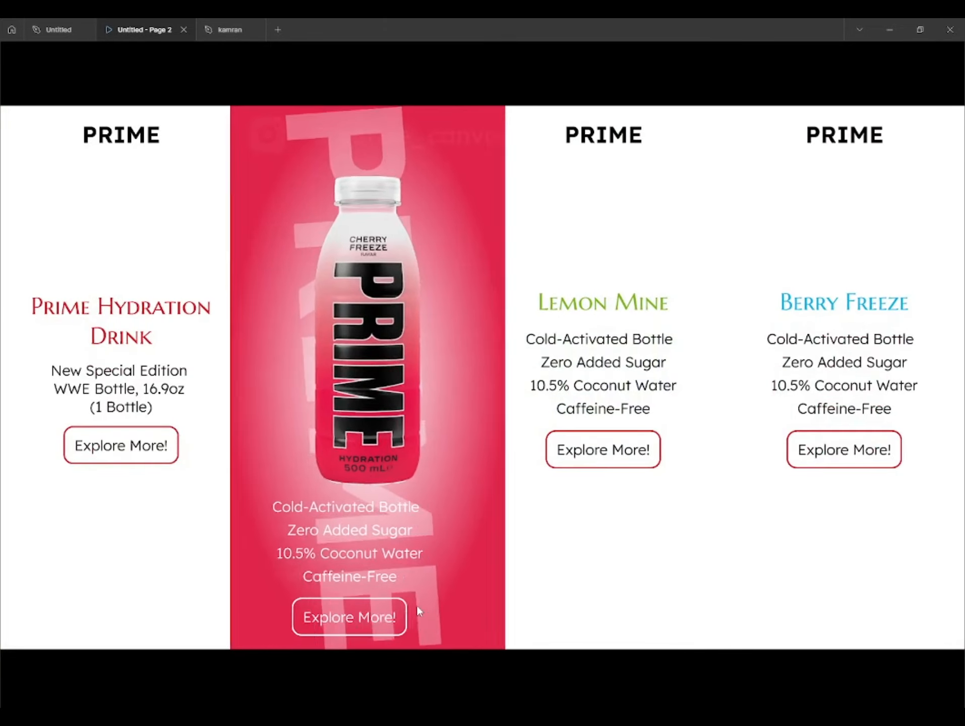
{"action": "left_click", "coordinate": [401, 614]}
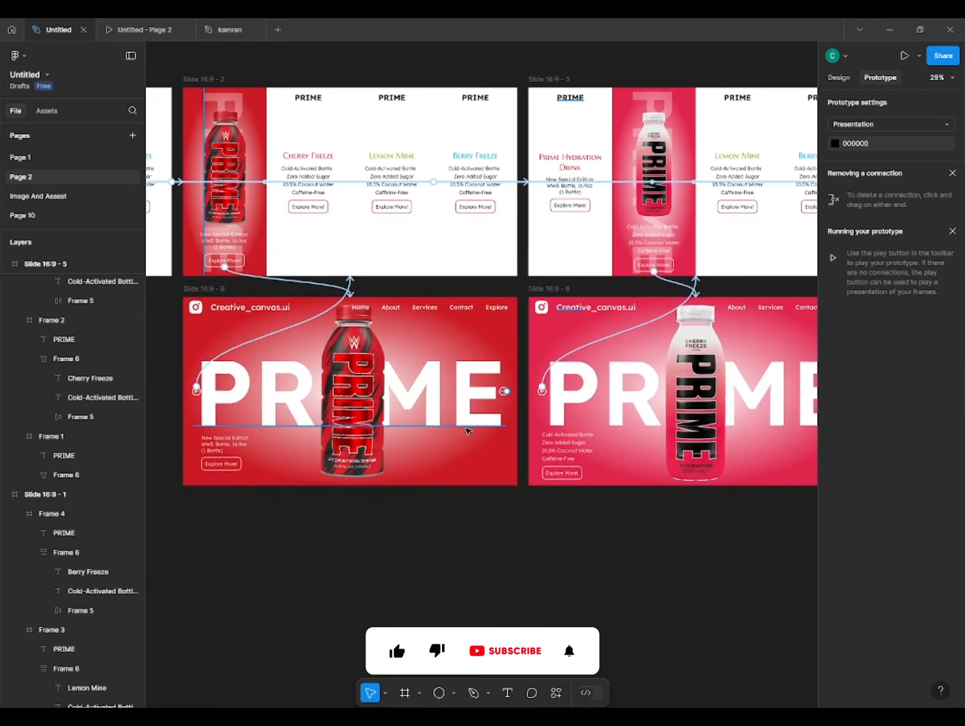
Step: Connect the forward arrow of Slide 16:9 - 9 to Slide 16:9 - 8 on click, using a Move in animation with a Linear curve
{"action": "scroll", "coordinate": [468, 430], "scroll_direction": "up", "scroll_amount": 5}
{"action": "left_click", "coordinate": [536, 371]}
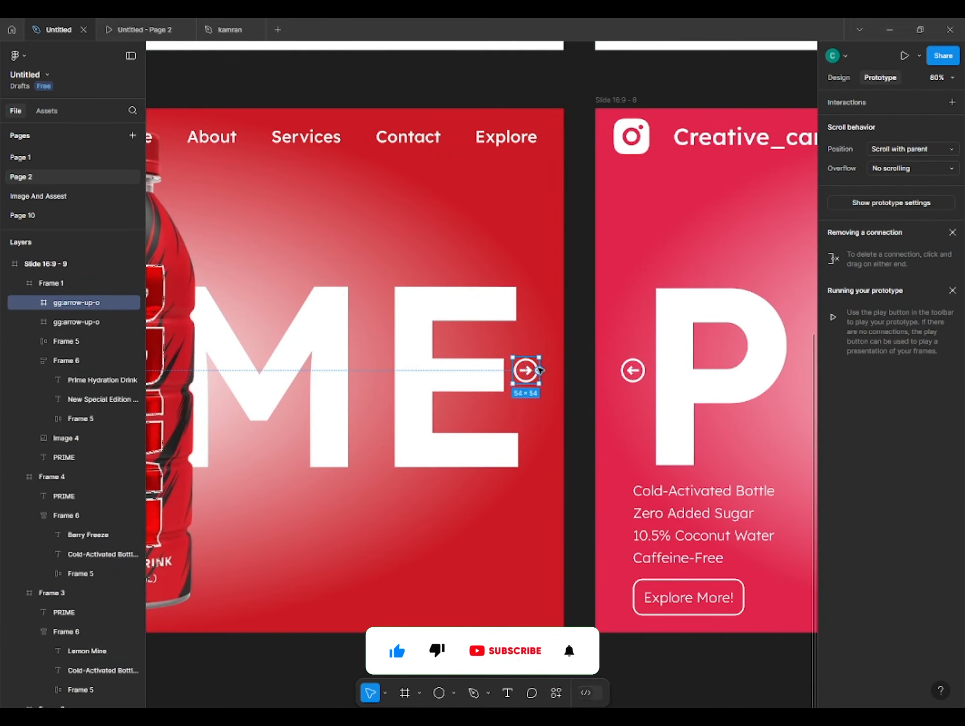
{"action": "left_click_drag", "start_coordinate": [540, 371], "coordinate": [631, 371]}
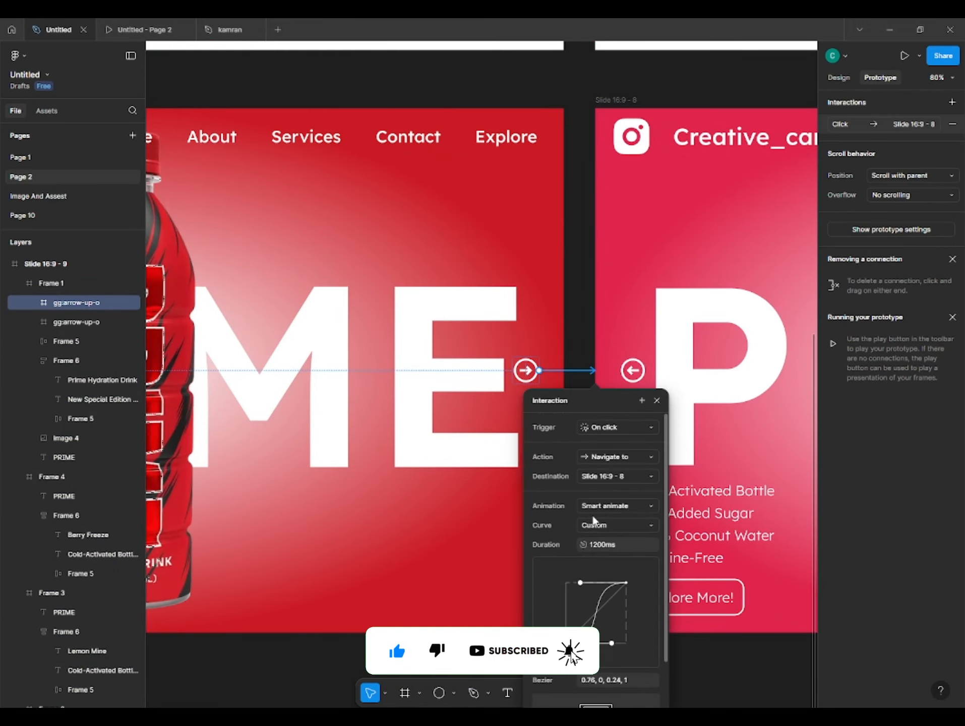
{"action": "left_click", "coordinate": [608, 526]}
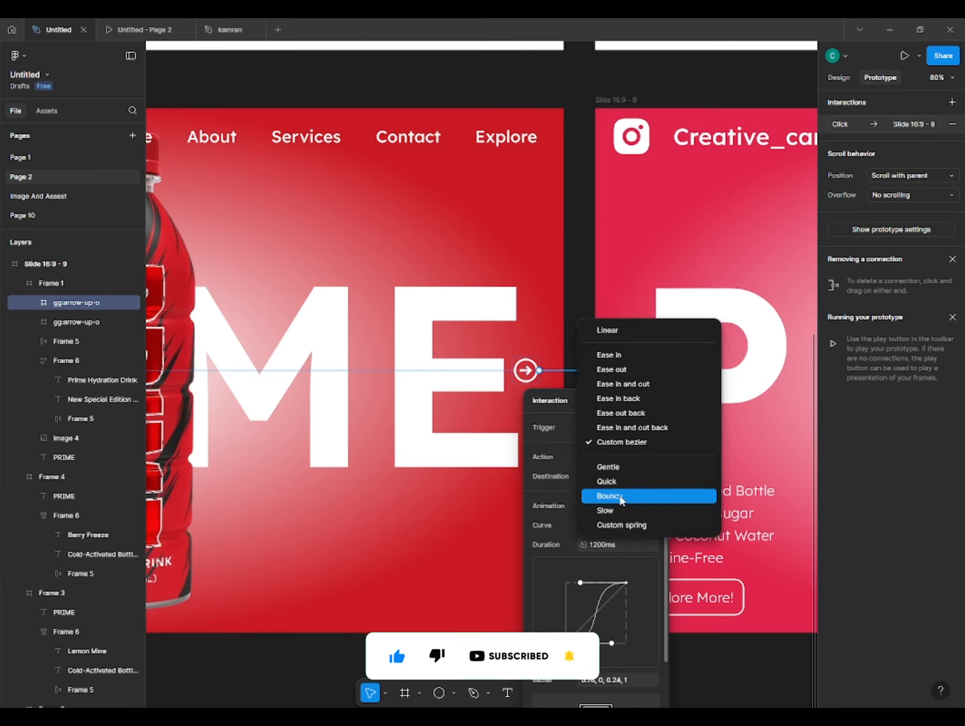
{"action": "left_click", "coordinate": [602, 331]}
{"action": "left_click", "coordinate": [615, 506]}
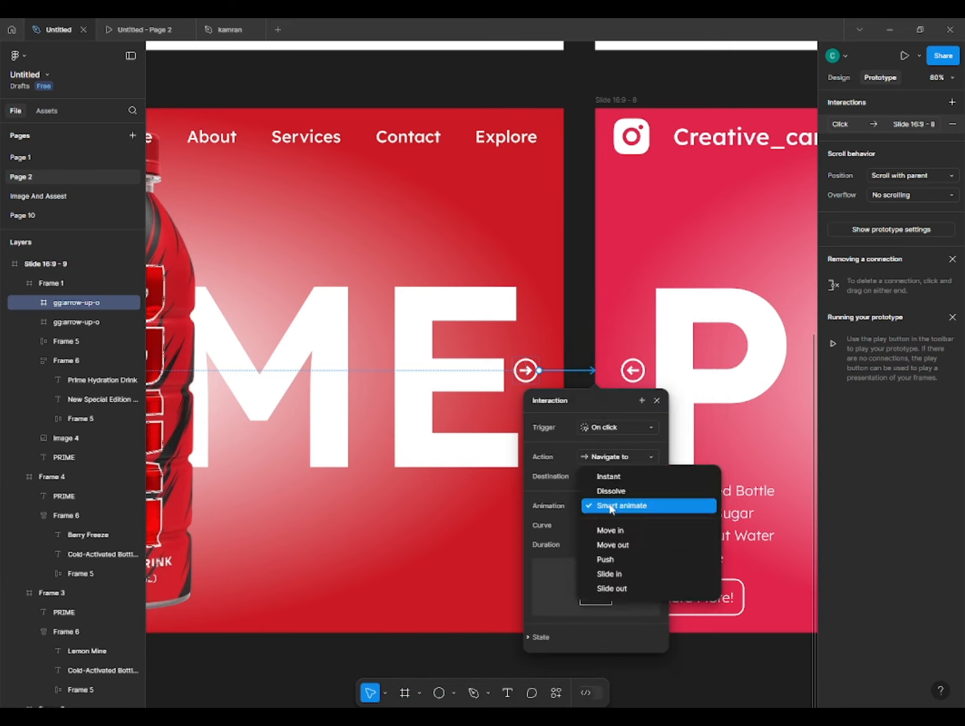
{"action": "left_click", "coordinate": [608, 530]}
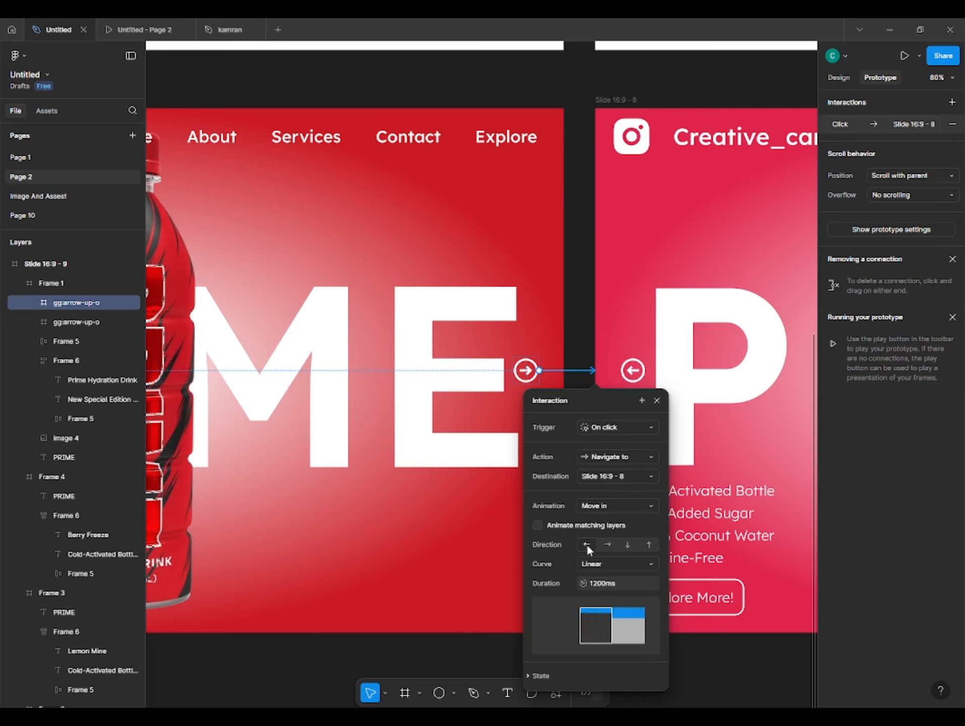
Step: Preview the Move in transition from the red hero slide to the Cherry Freeze hero slide
{"action": "left_click", "coordinate": [139, 29]}
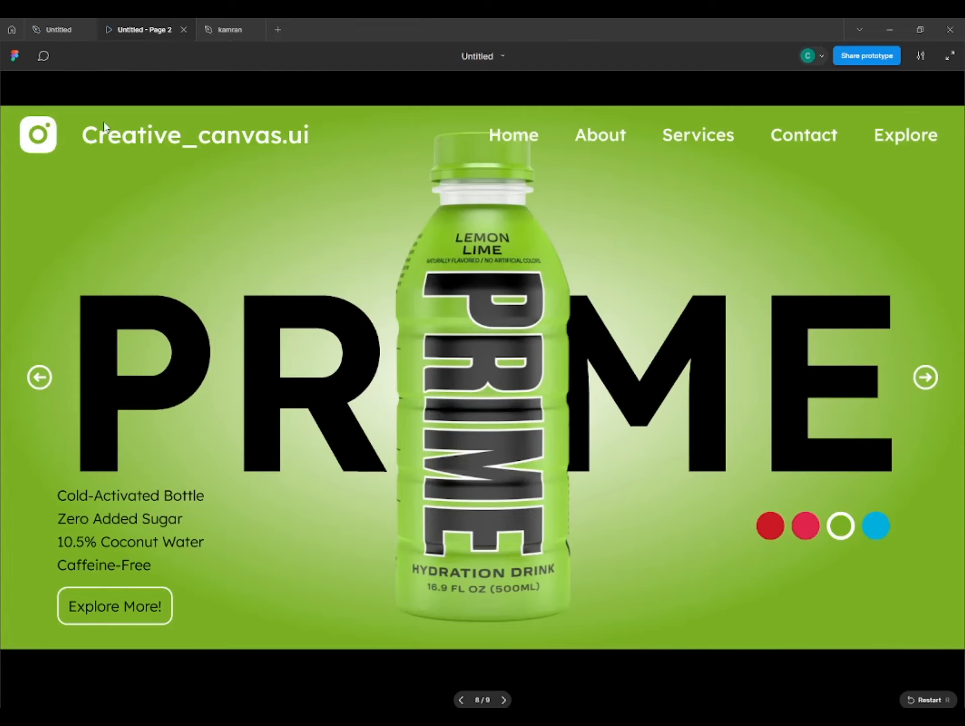
{"action": "left_click", "coordinate": [35, 379]}
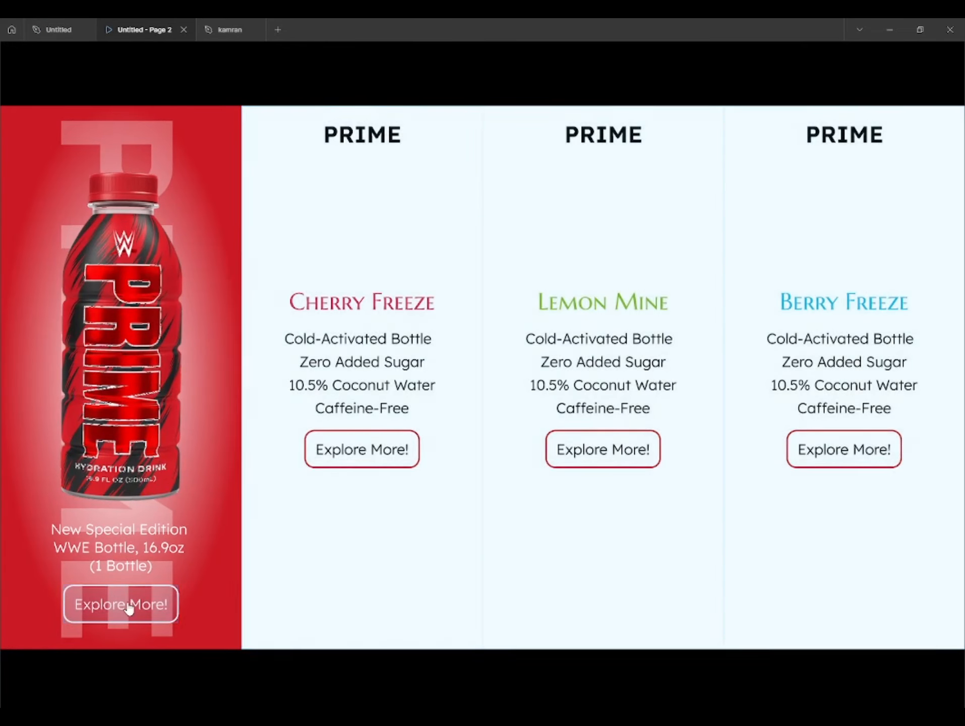
{"action": "left_click", "coordinate": [128, 607]}
{"action": "left_click", "coordinate": [926, 377]}
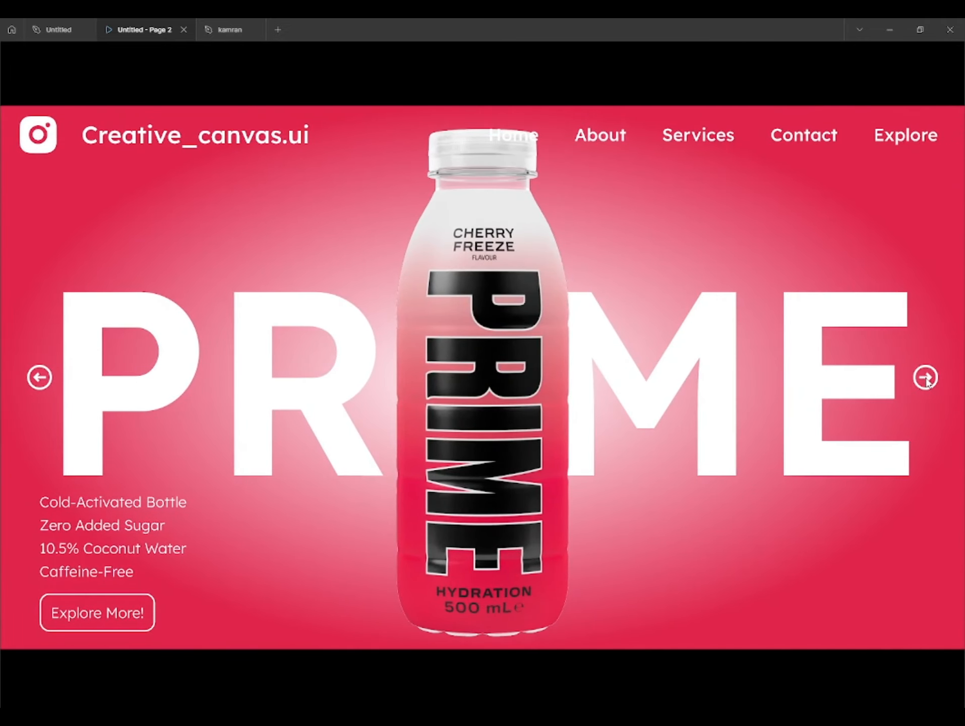
Step: Change the animation of the Slide 16:9 - 9 forward arrow to Push with a leftward direction
{"action": "left_click", "coordinate": [38, 29]}
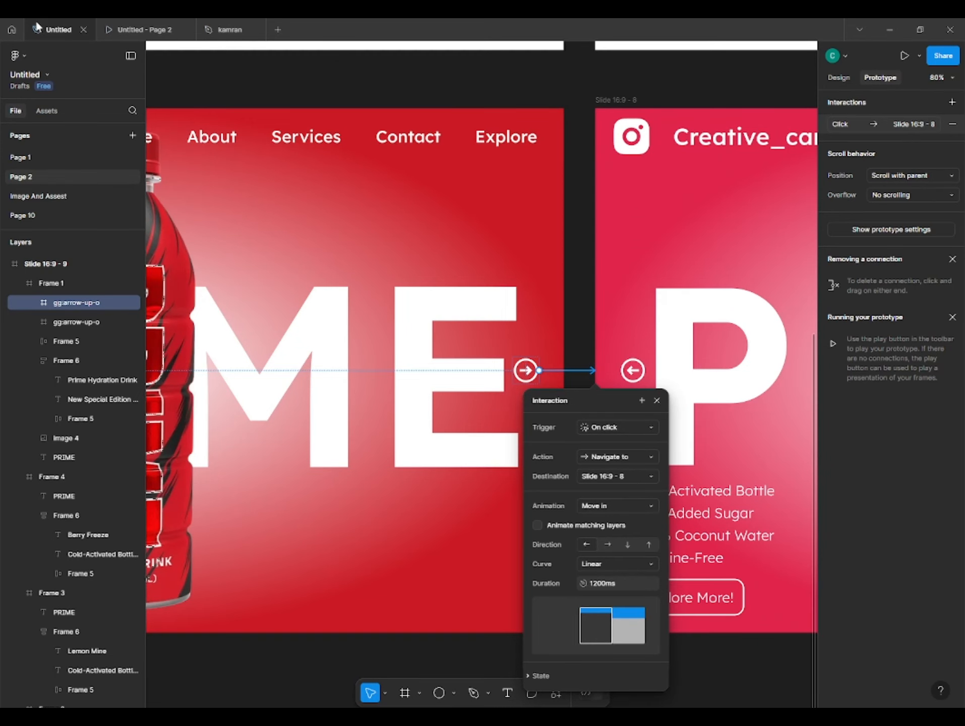
{"action": "left_click", "coordinate": [613, 506]}
{"action": "left_click", "coordinate": [611, 534]}
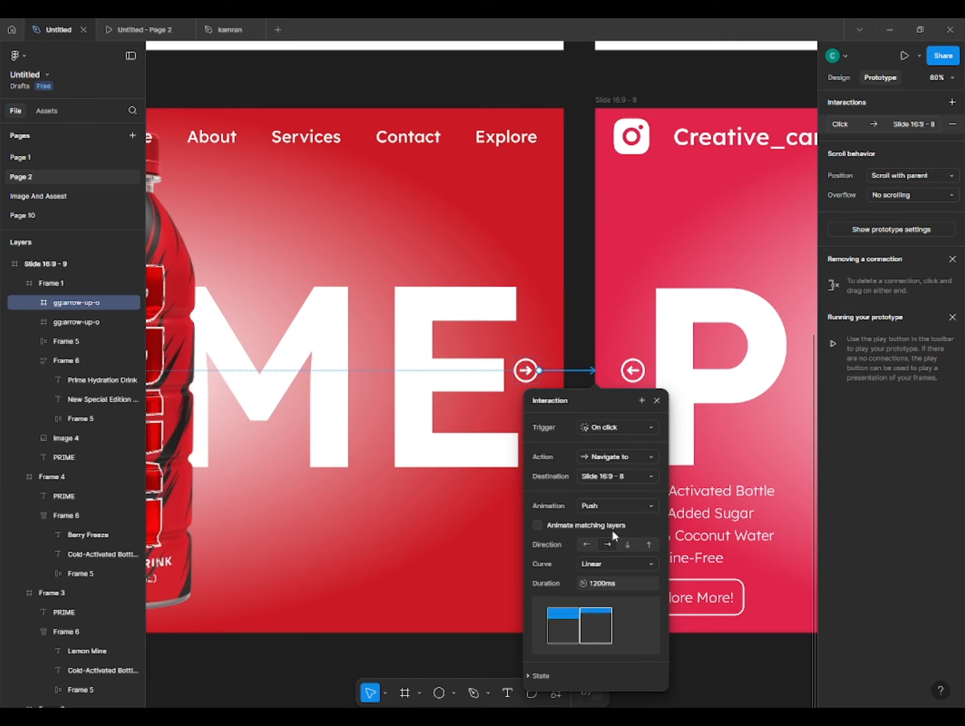
{"action": "left_click", "coordinate": [588, 545]}
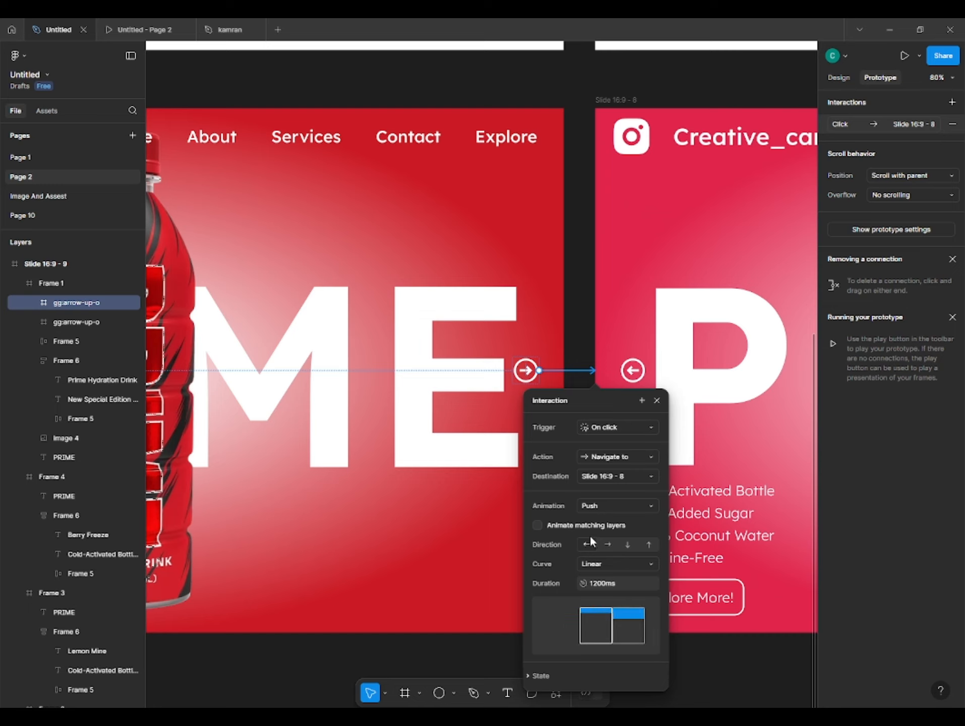
Step: Preview the forward arrows from the red hero slide through Cherry Freeze and Lemon Lime to Berry Freeze
{"action": "left_click", "coordinate": [112, 28]}
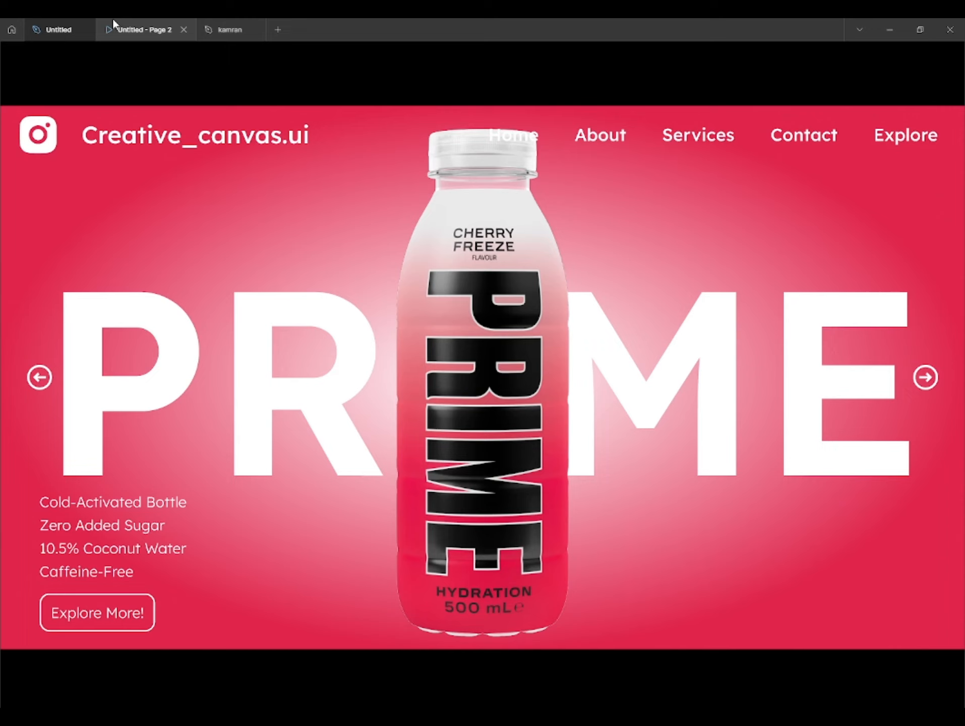
{"action": "left_click", "coordinate": [33, 380]}
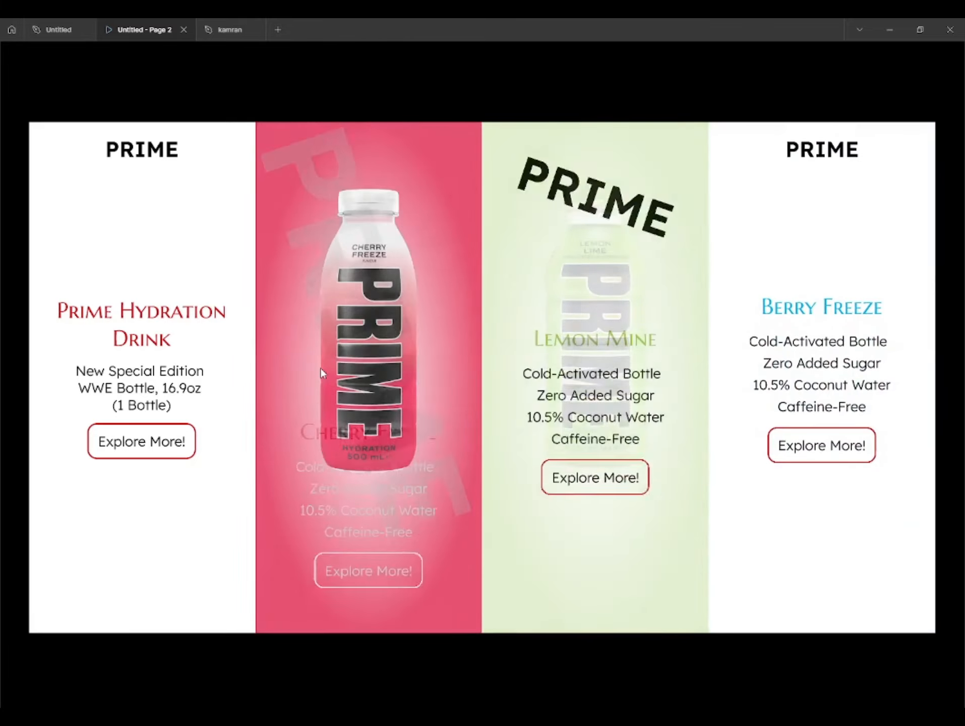
{"action": "left_click", "coordinate": [113, 586]}
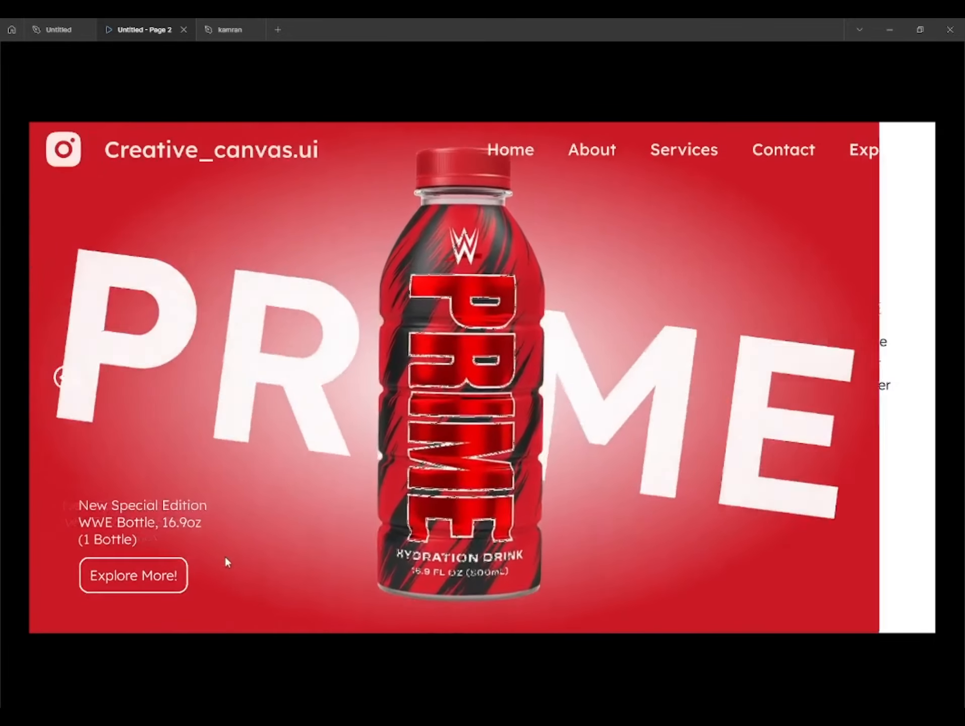
{"action": "left_click", "coordinate": [899, 379]}
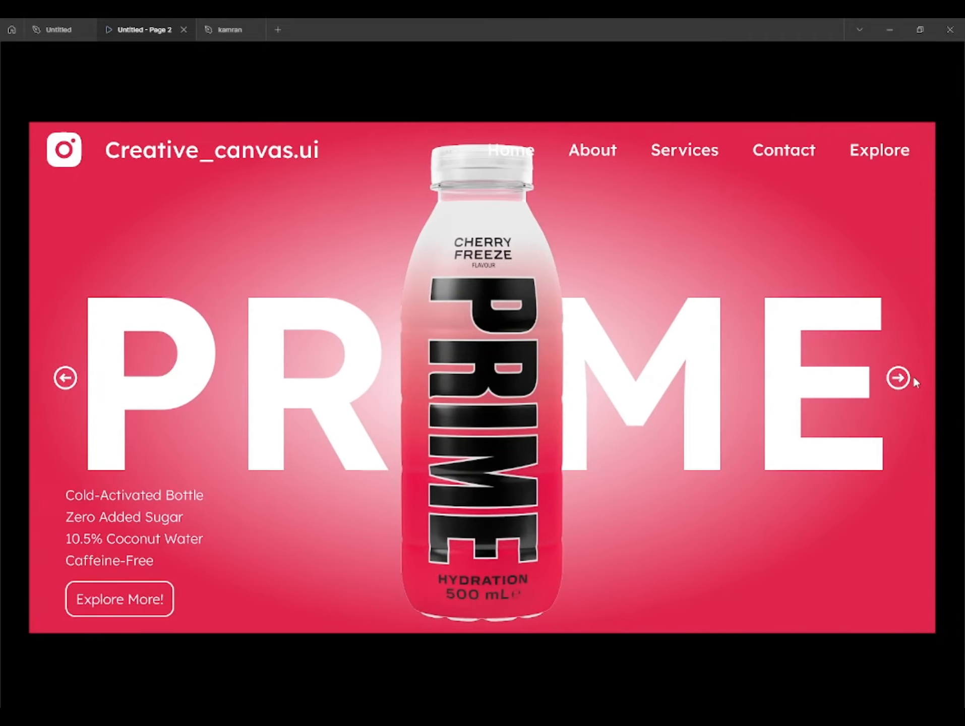
{"action": "left_click", "coordinate": [898, 378]}
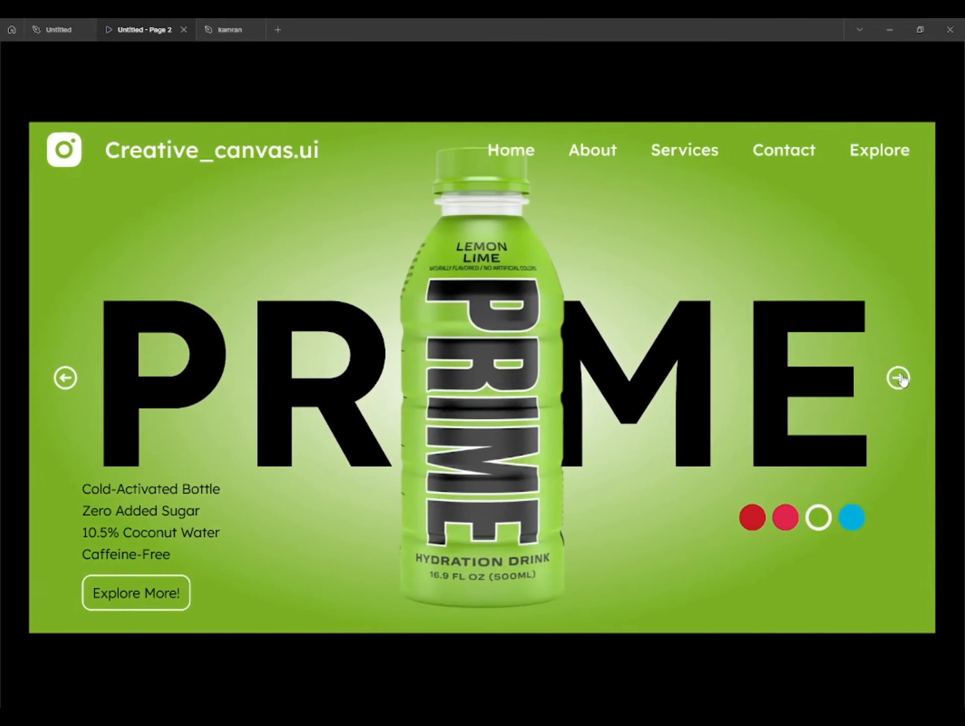
{"action": "left_click", "coordinate": [900, 377]}
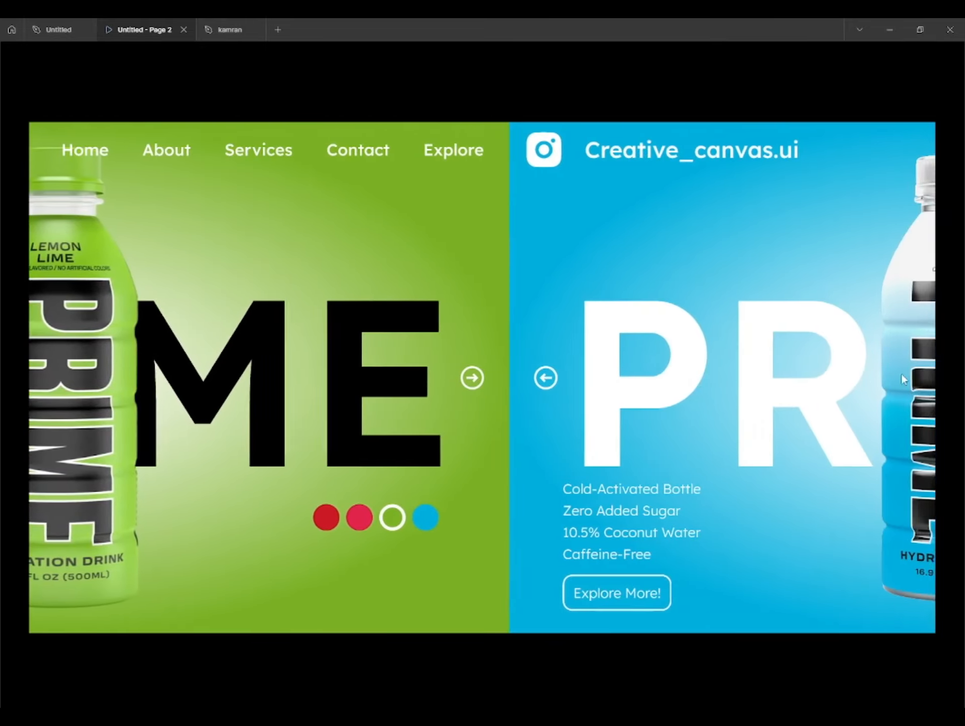
Step: Return to the flavour columns, open the Cherry Freeze hero slide and advance through Lemon Lime to Berry Freeze in the preview
{"action": "left_click", "coordinate": [63, 377]}
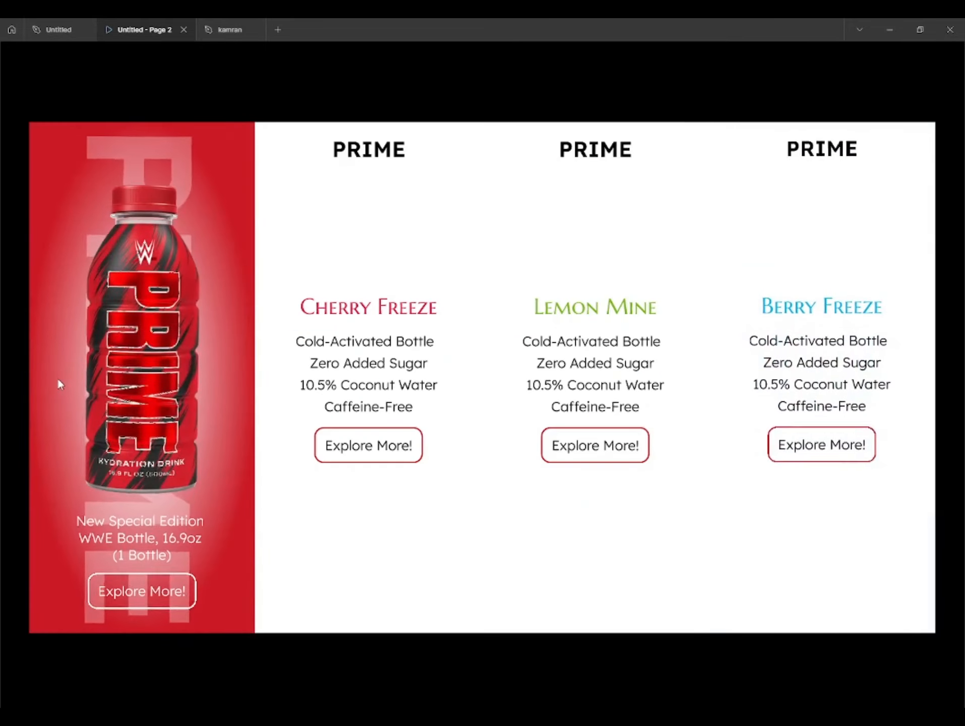
{"action": "mouse_move", "coordinate": [367, 533]}
{"action": "left_click", "coordinate": [381, 603]}
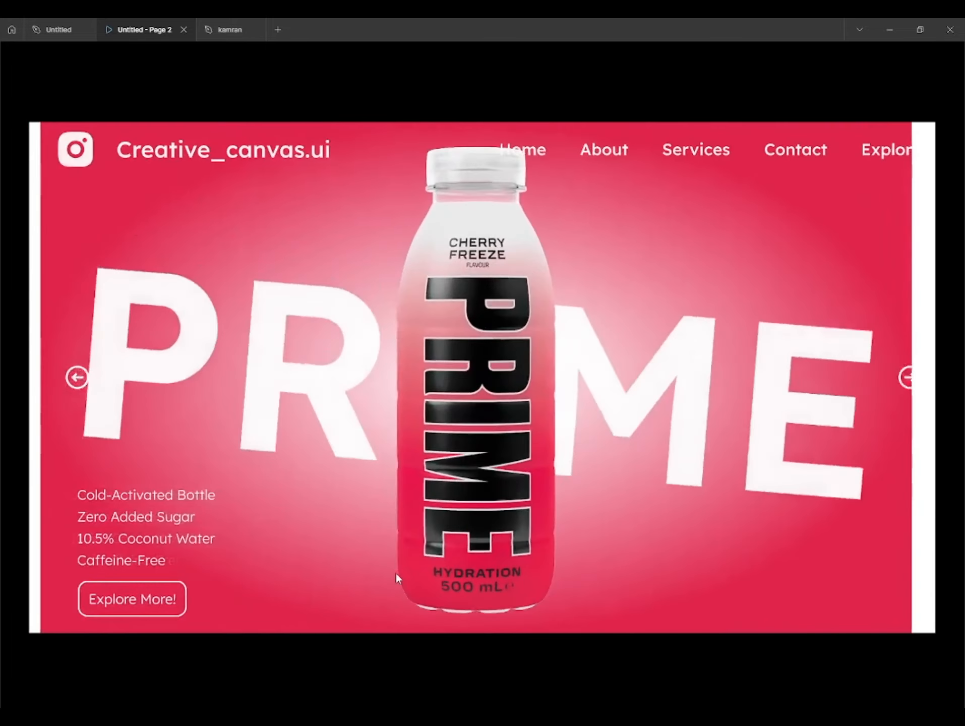
{"action": "left_click", "coordinate": [899, 379]}
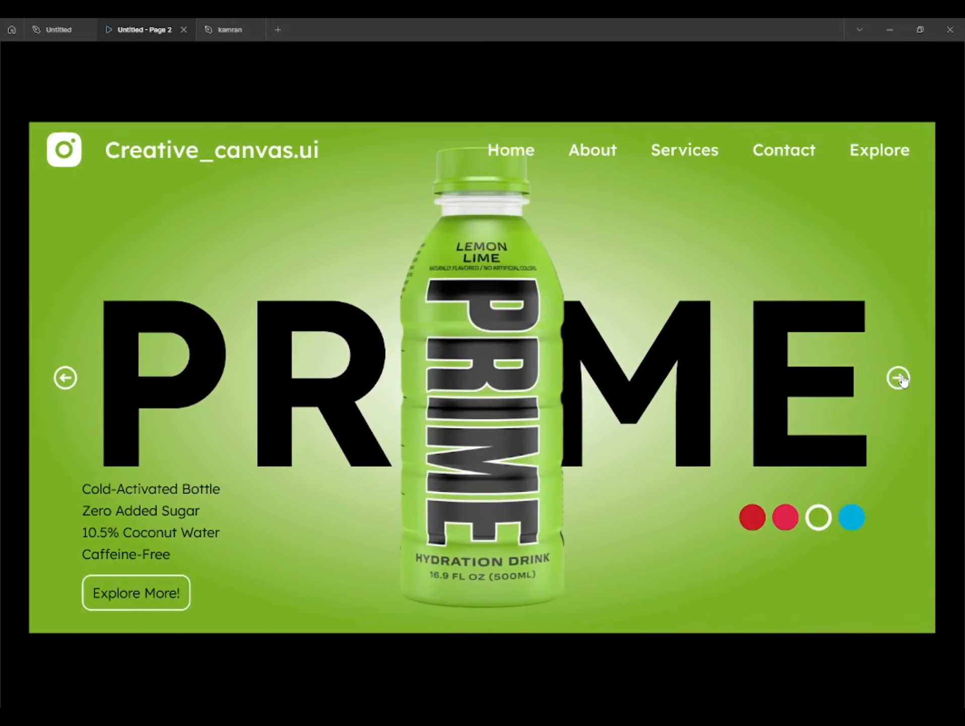
{"action": "left_click", "coordinate": [899, 380]}
Step: Go back from Berry Freeze to the columns and test the Lemon Lime Explore More! button and back arrow in the preview
{"action": "left_click", "coordinate": [66, 377]}
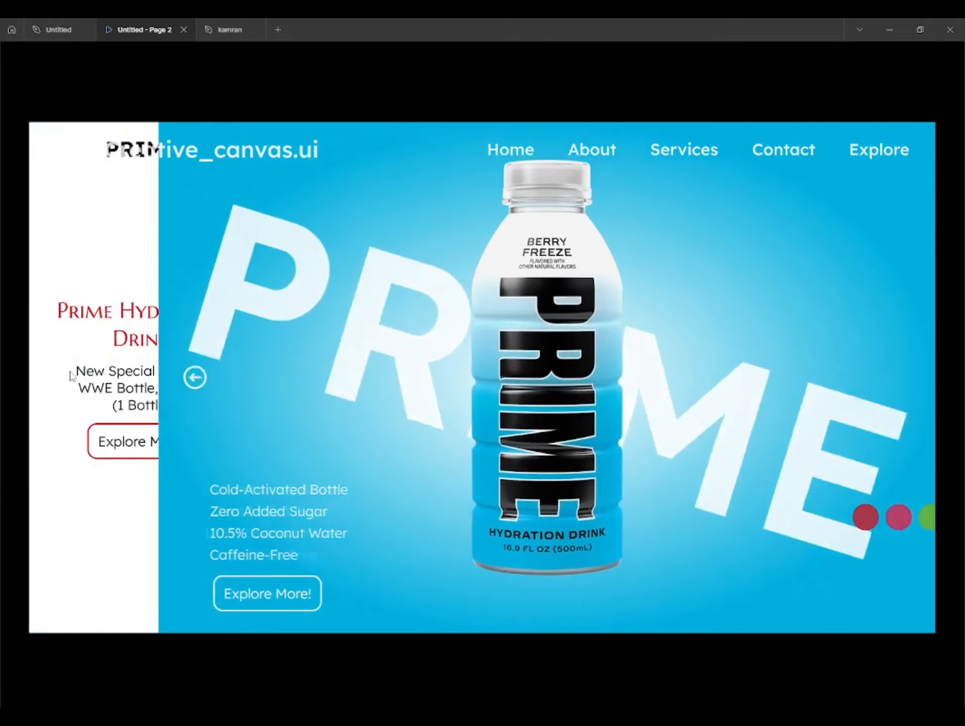
{"action": "mouse_move", "coordinate": [857, 378]}
{"action": "mouse_move", "coordinate": [650, 454]}
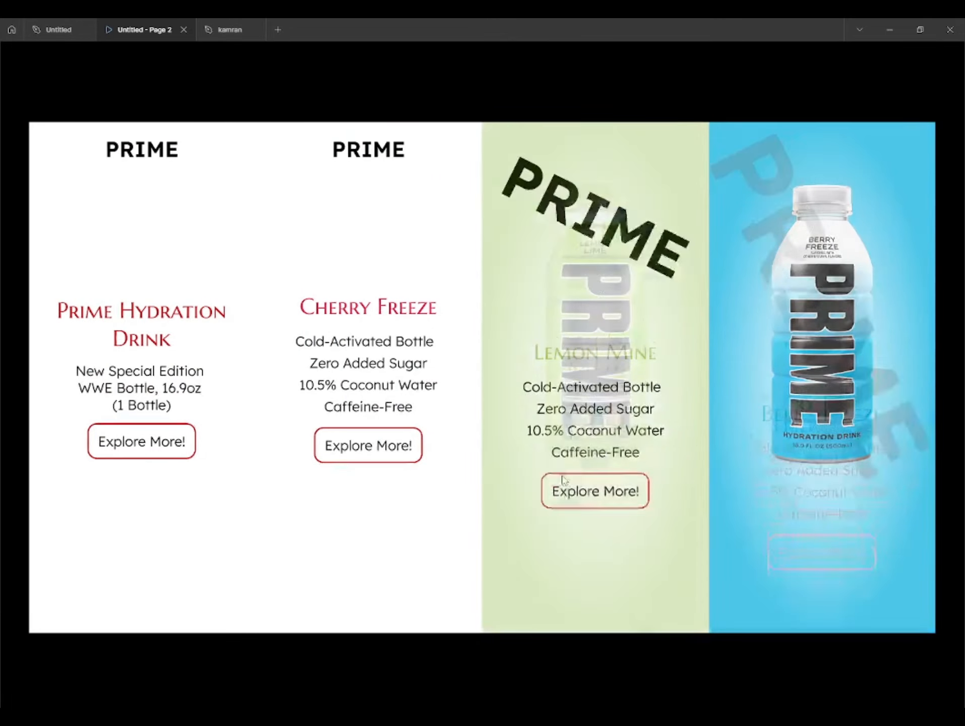
{"action": "left_click", "coordinate": [592, 585]}
{"action": "left_click", "coordinate": [67, 378]}
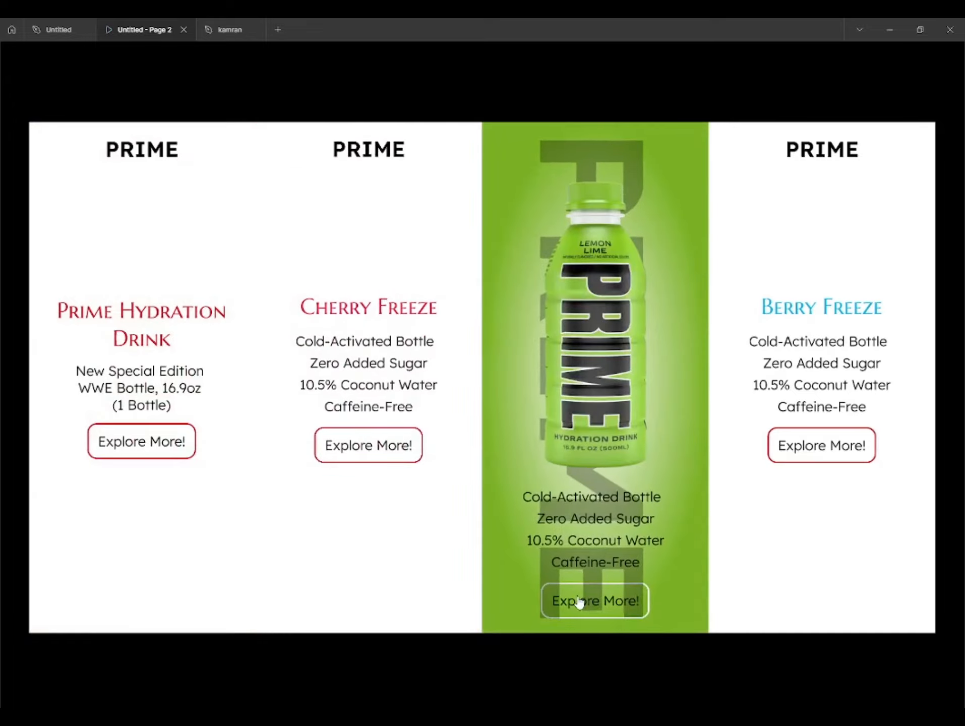
{"action": "left_click", "coordinate": [578, 600]}
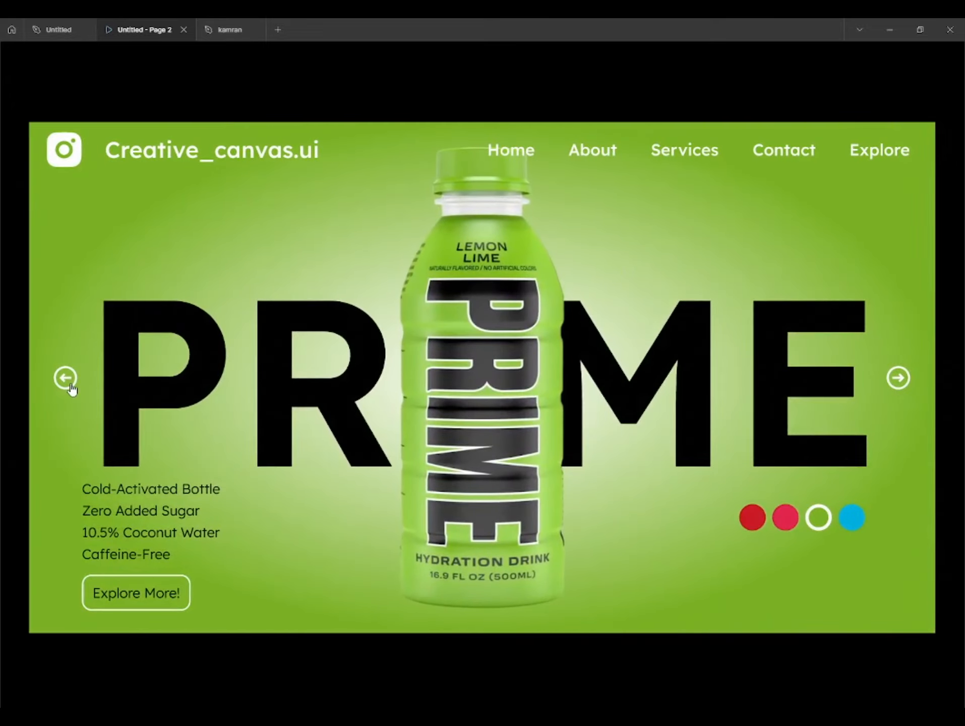